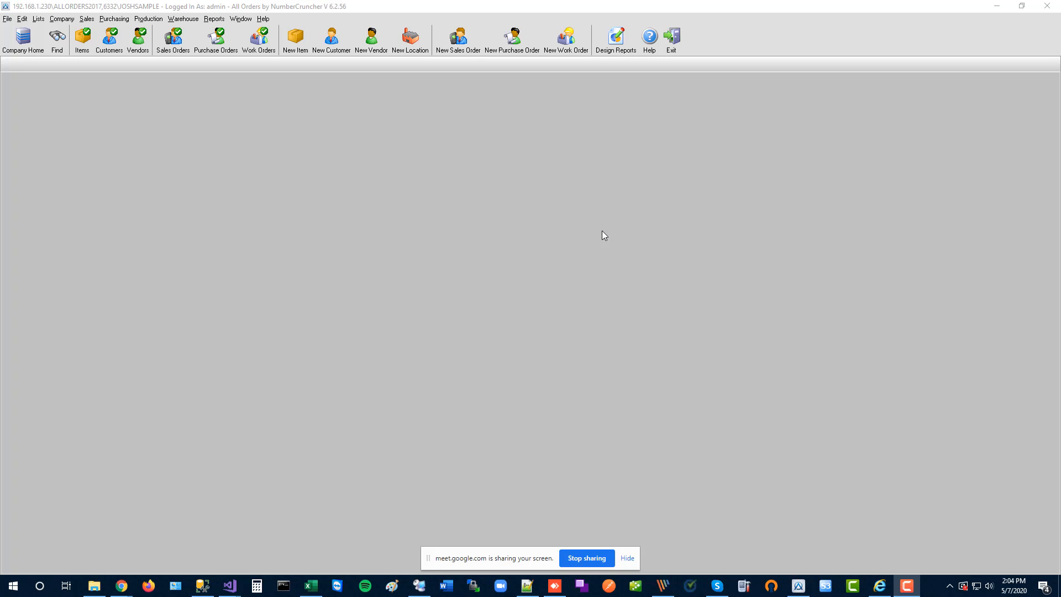
- Open the list of ship docs and widen its Rep Name column
click(40, 20)
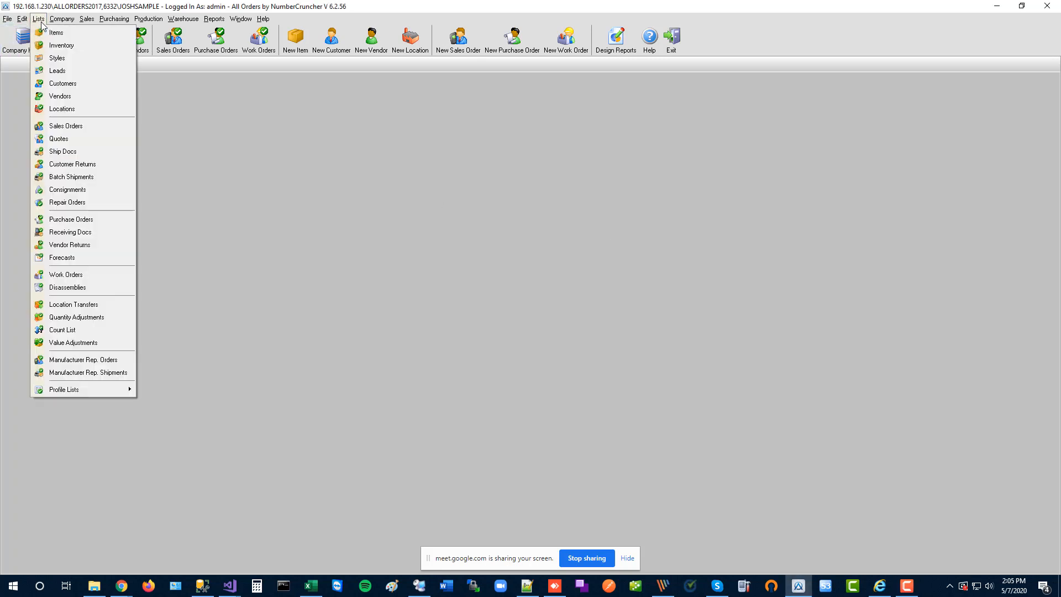
click(73, 152)
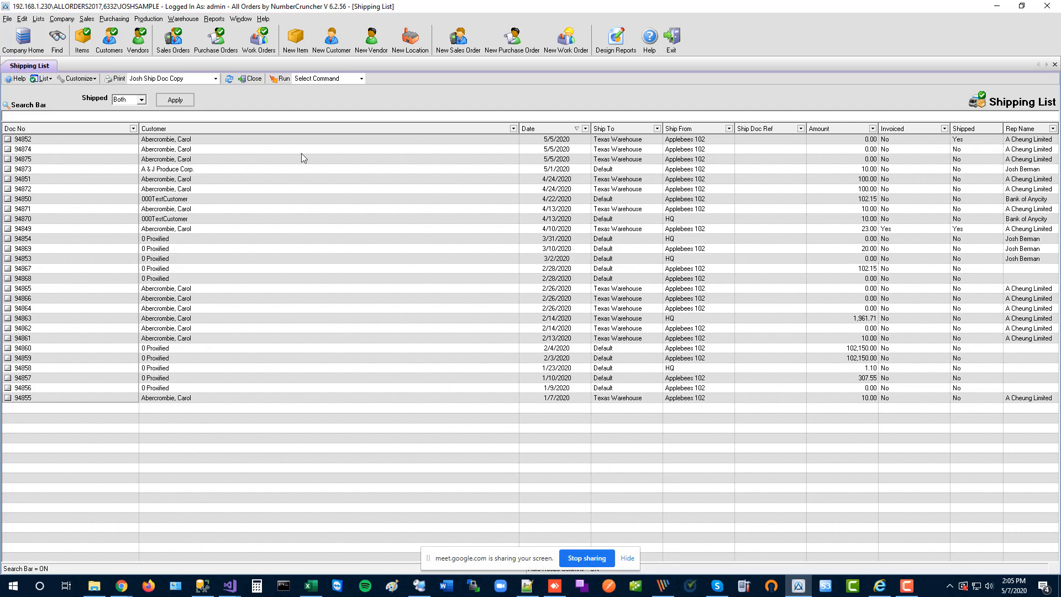
click(1008, 149)
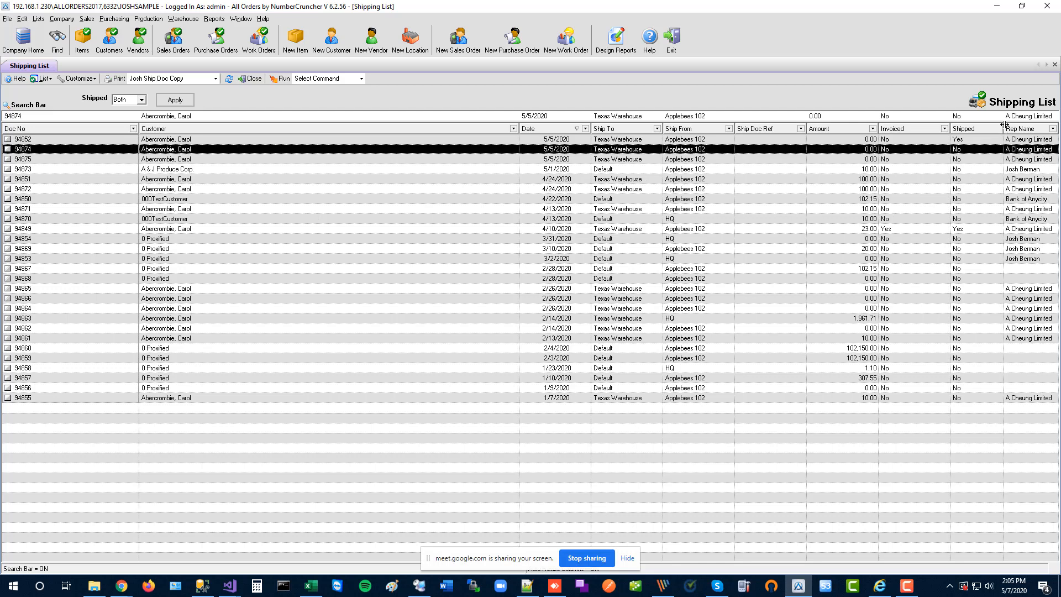
drag(1003, 127, 987, 128)
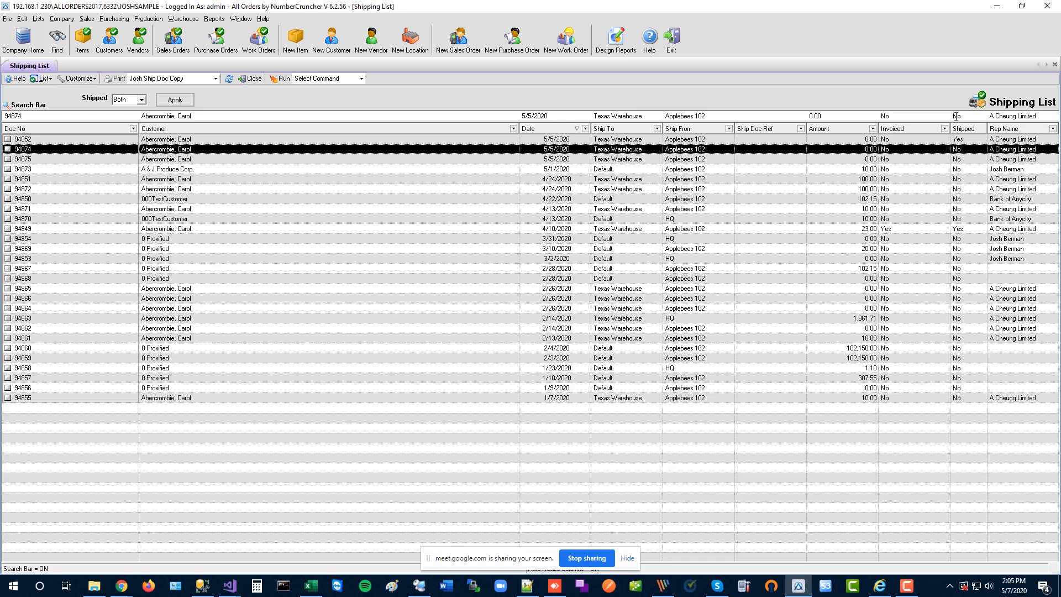
- Open the report designer, widen the report list and load Ship Doc Log from the Customer Shipping and Returns group
click(617, 43)
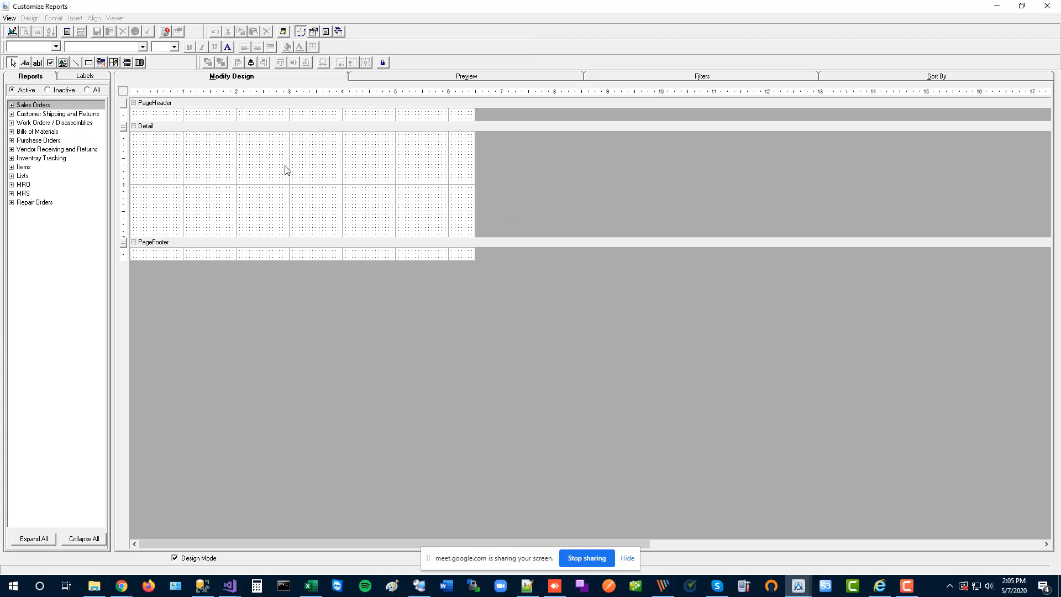
click(11, 115)
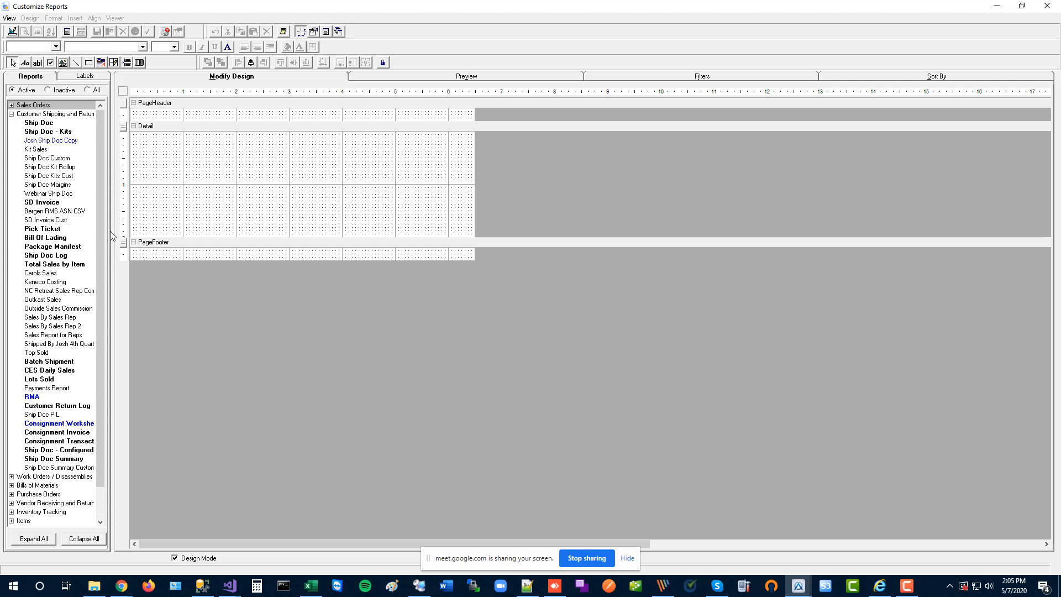
drag(113, 236, 165, 236)
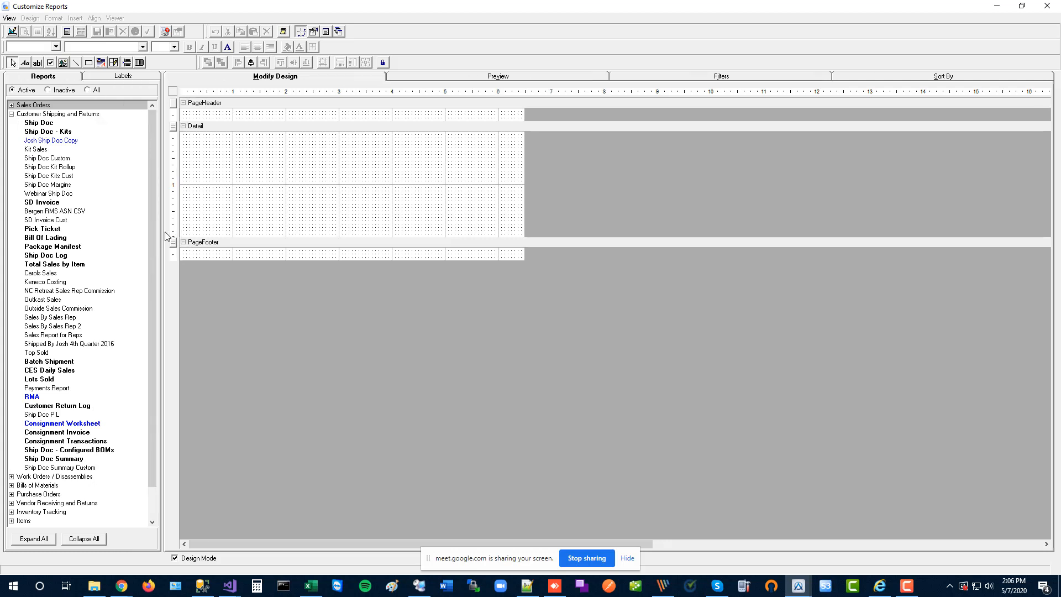
click(58, 255)
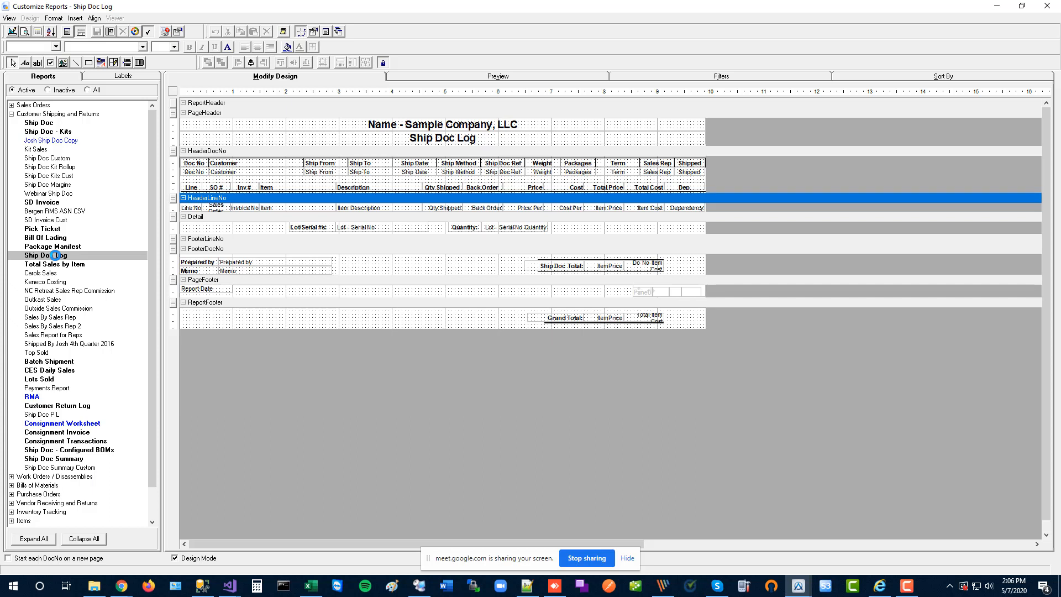
- Save a copy of Ship Doc Log titled "Webinar Commission Report" and open the copy for editing
click(109, 33)
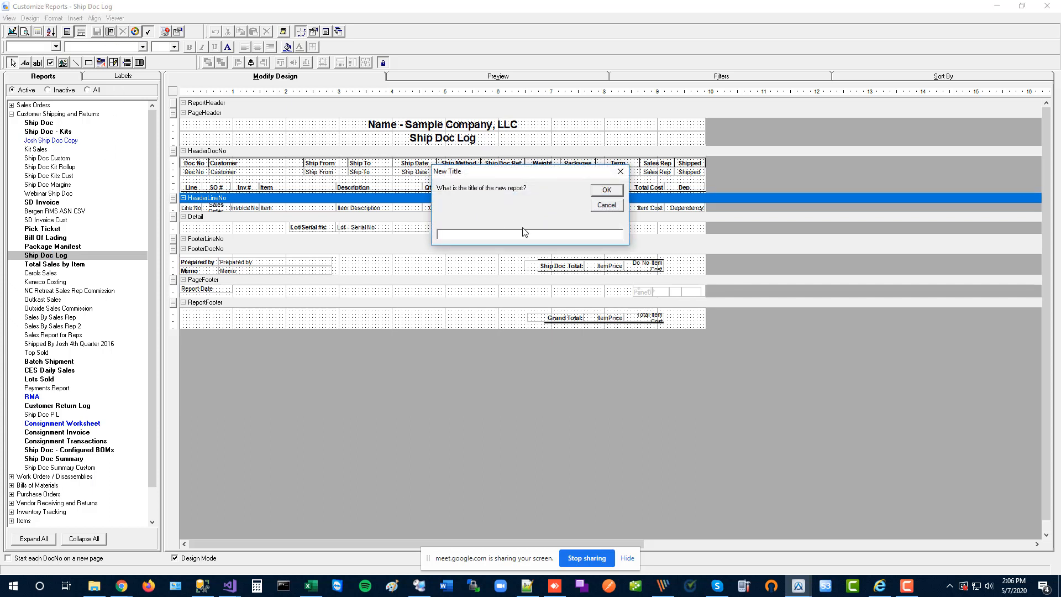
text(Webinar Commission Report)
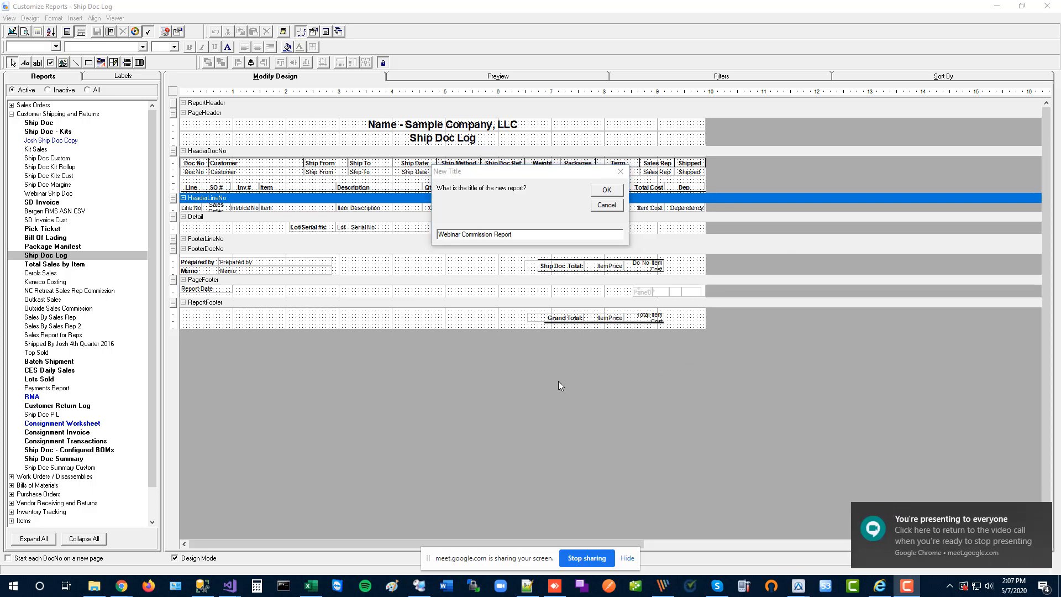
click(526, 235)
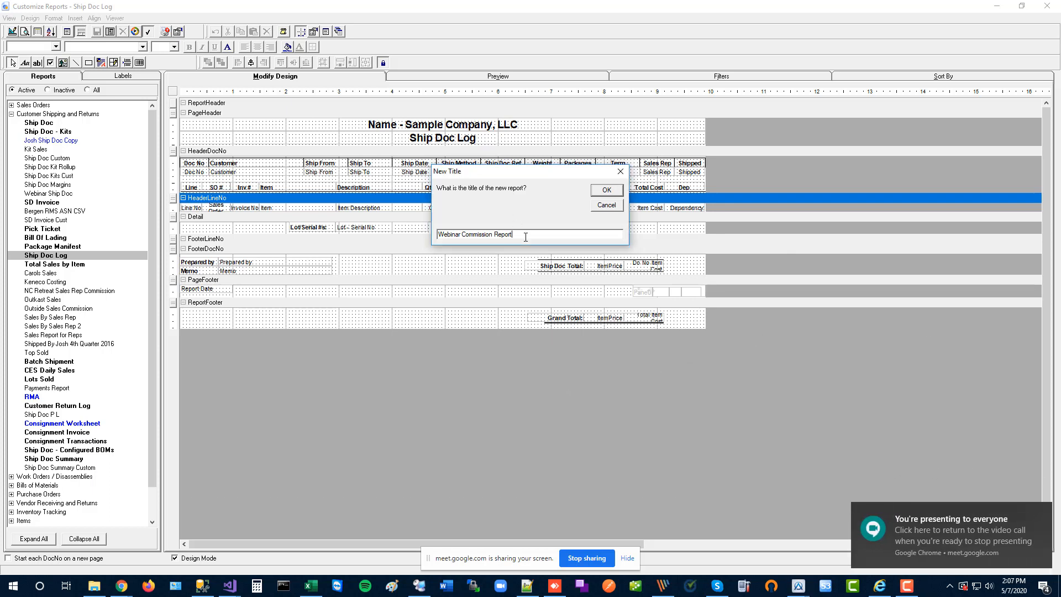
click(607, 191)
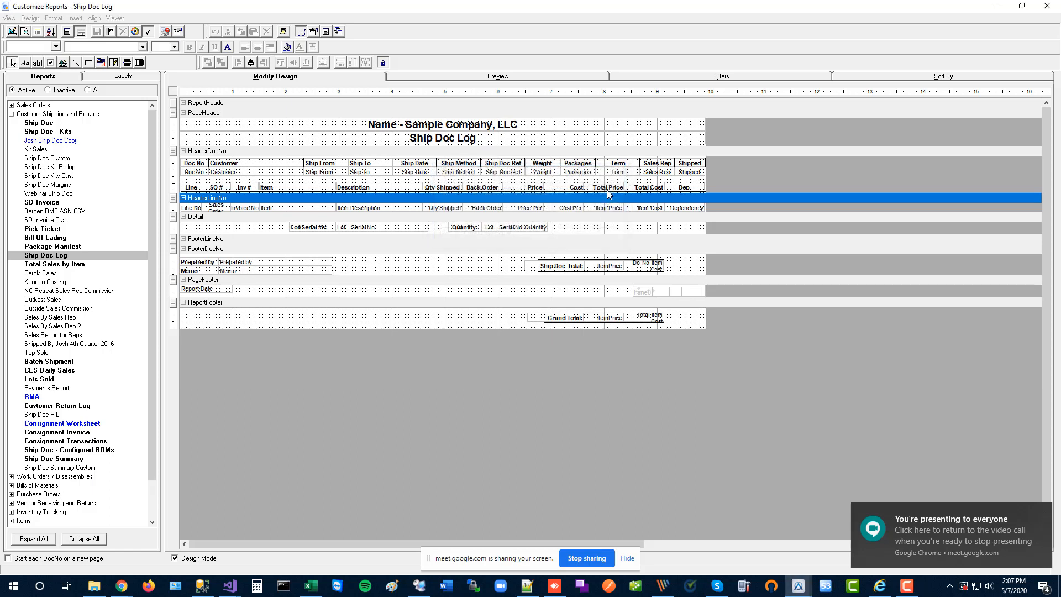
click(75, 264)
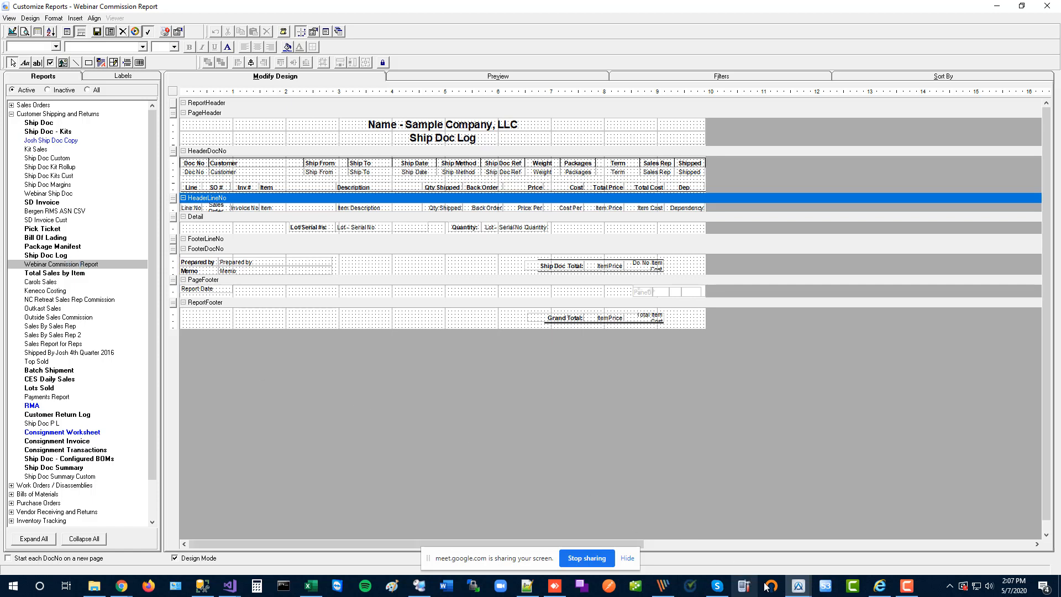
- Check for Webinar Commission Report among the main window's Customer Shipping and Returns reports, and return to the report designer
click(798, 587)
click(737, 553)
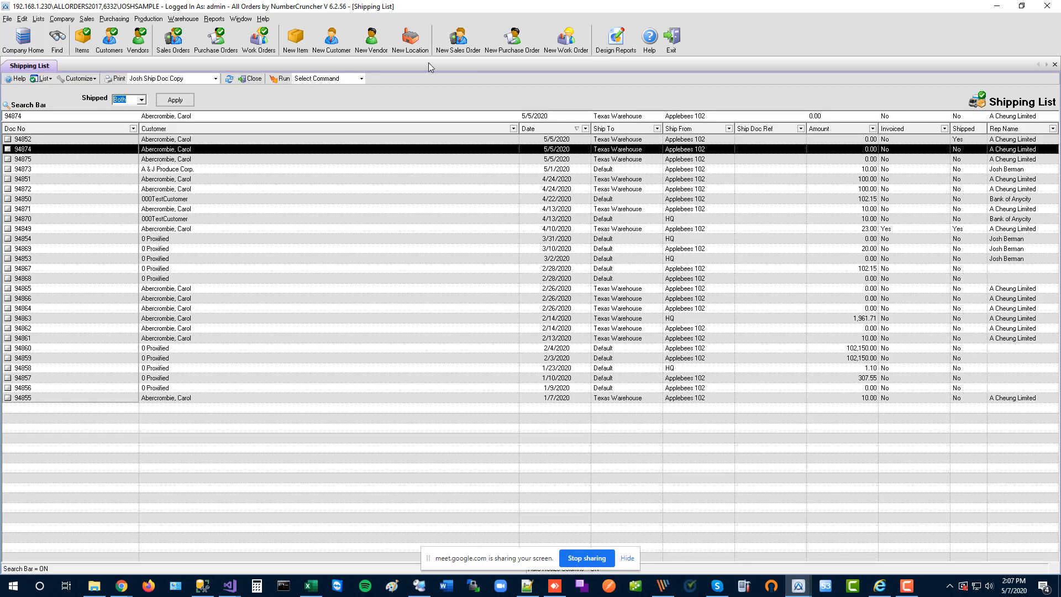
click(215, 19)
mouse_move(227, 46)
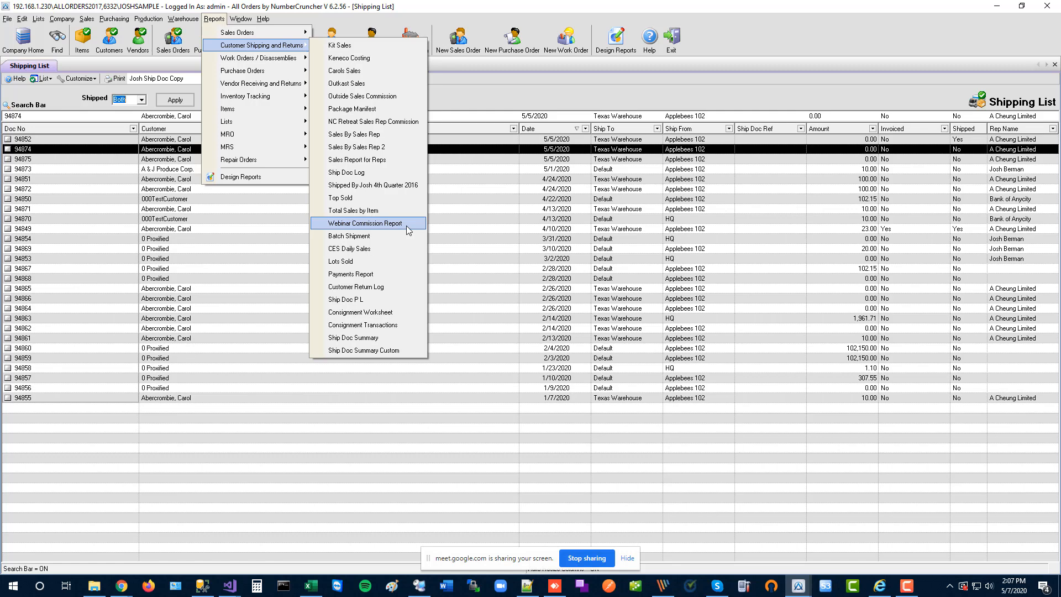
click(798, 585)
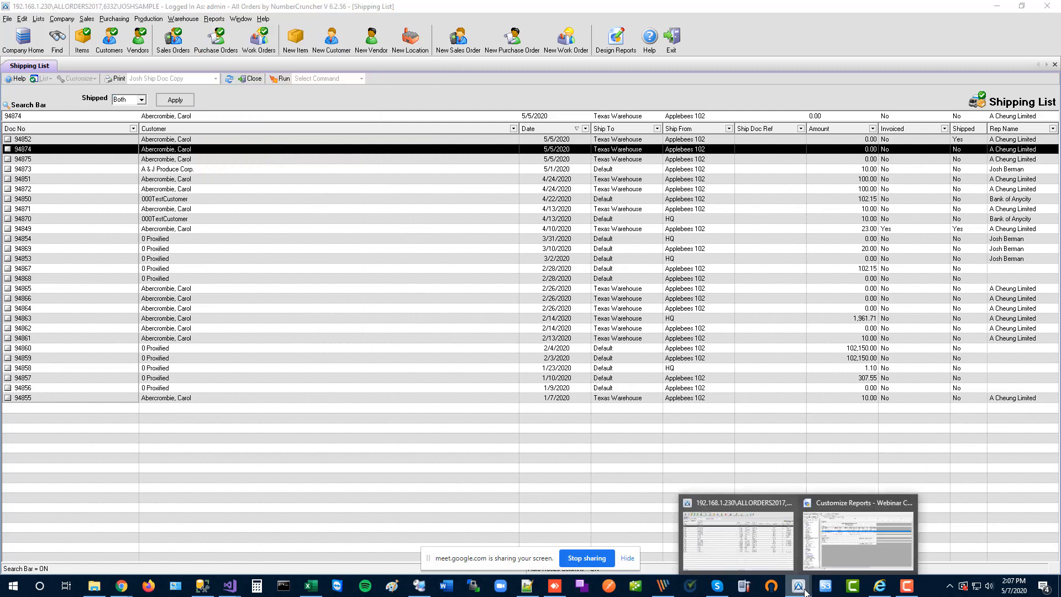
click(851, 542)
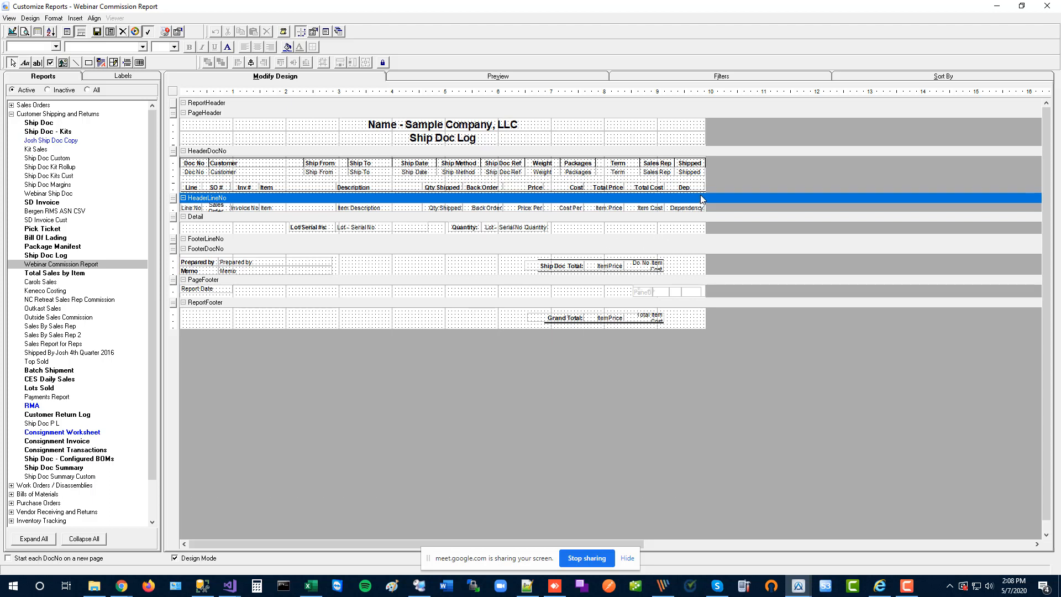
- Make the HeaderDocNo section taller and delete its Shipped label and field
drag(701, 193, 700, 215)
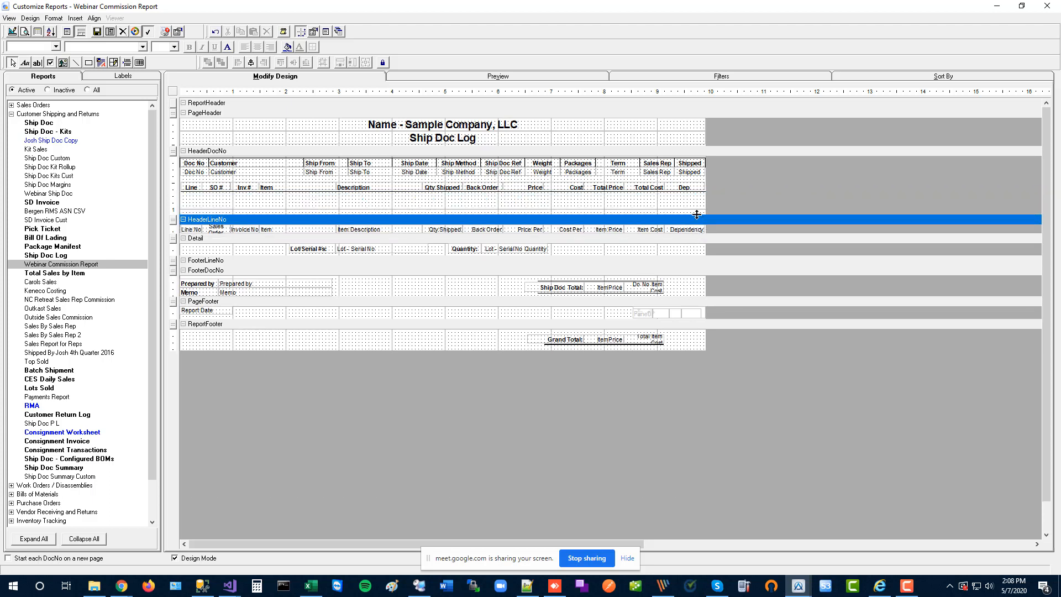
click(688, 171)
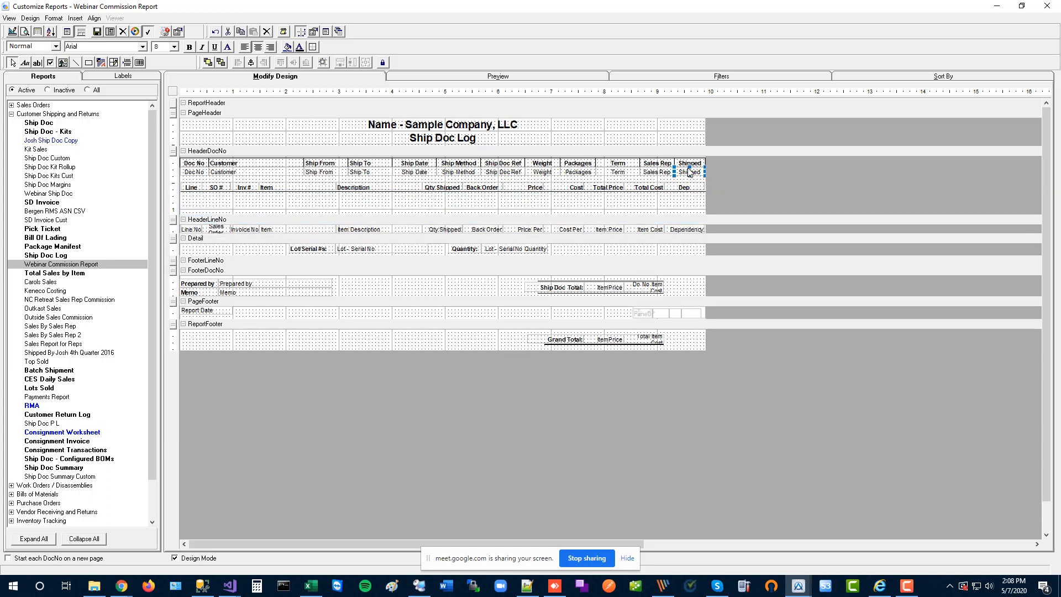
shift+click(686, 163)
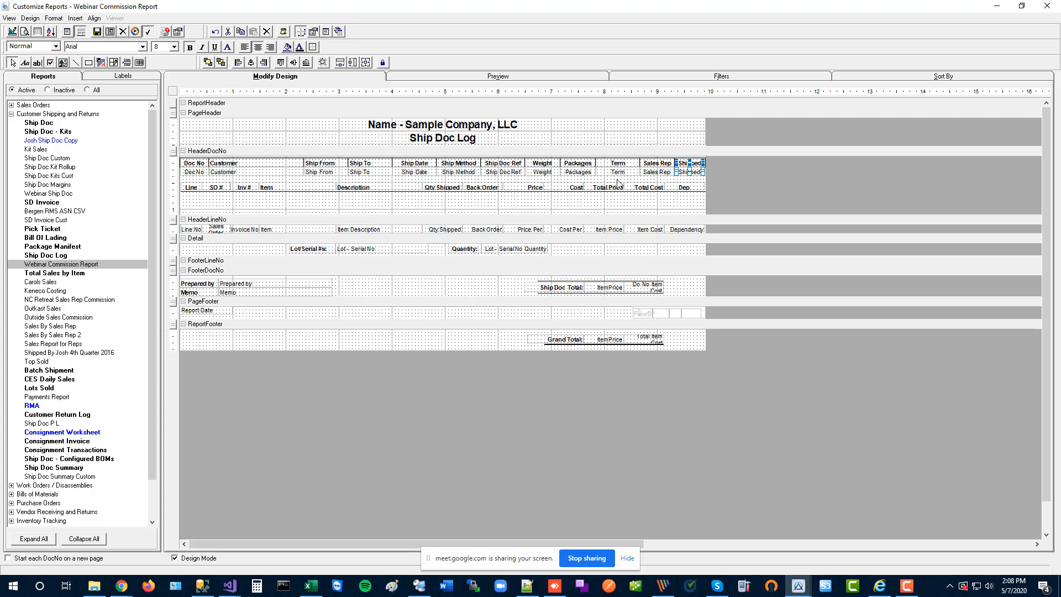
key(Delete)
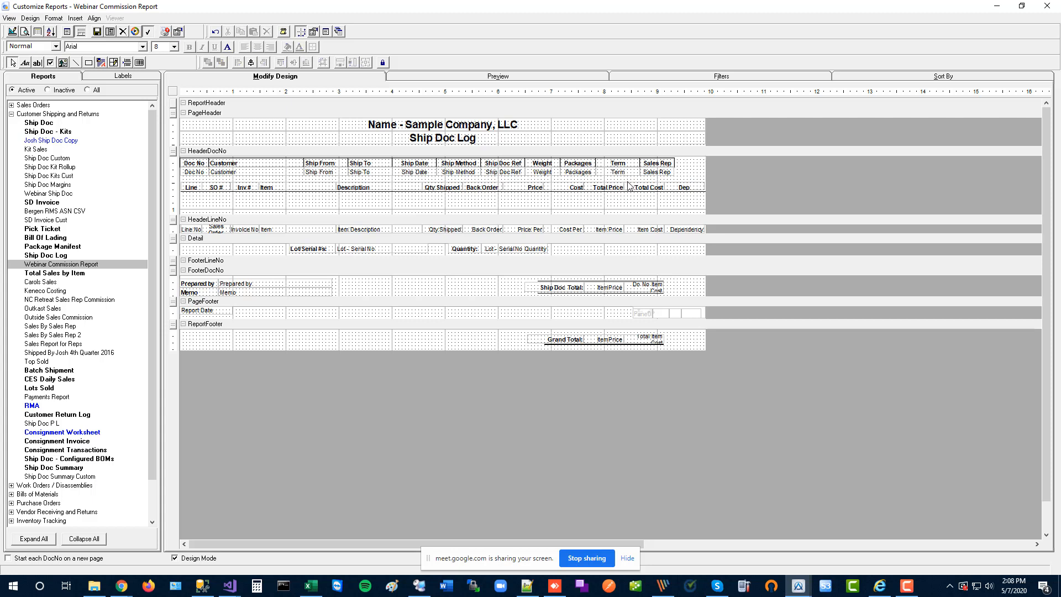
- Delete the Term and Packages labels and their fields from the HeaderDocNo section
drag(628, 184, 602, 160)
click(608, 184)
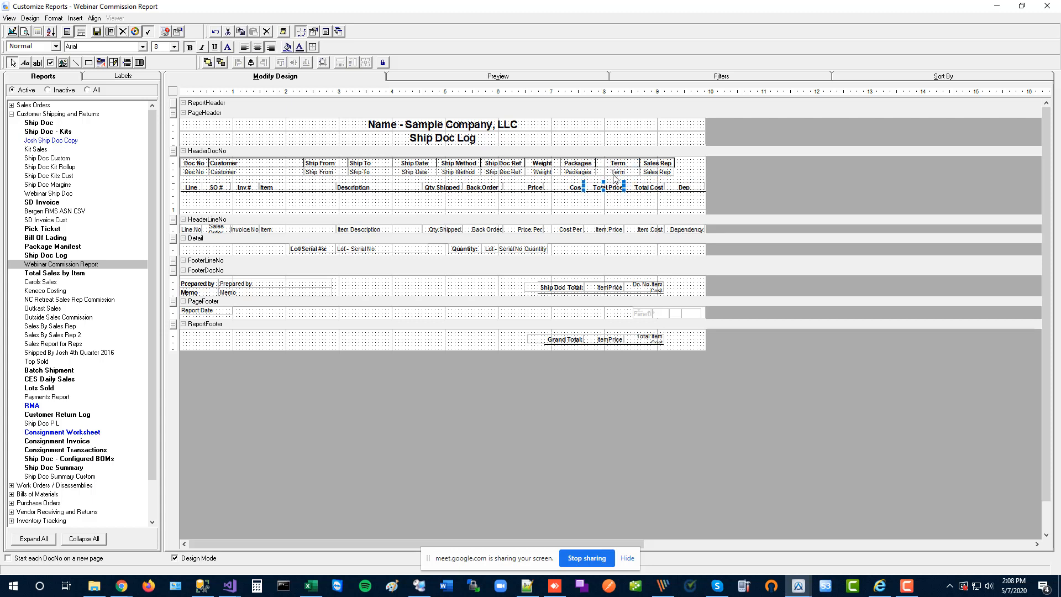
click(613, 173)
key(Delete)
click(611, 165)
key(Delete)
click(585, 173)
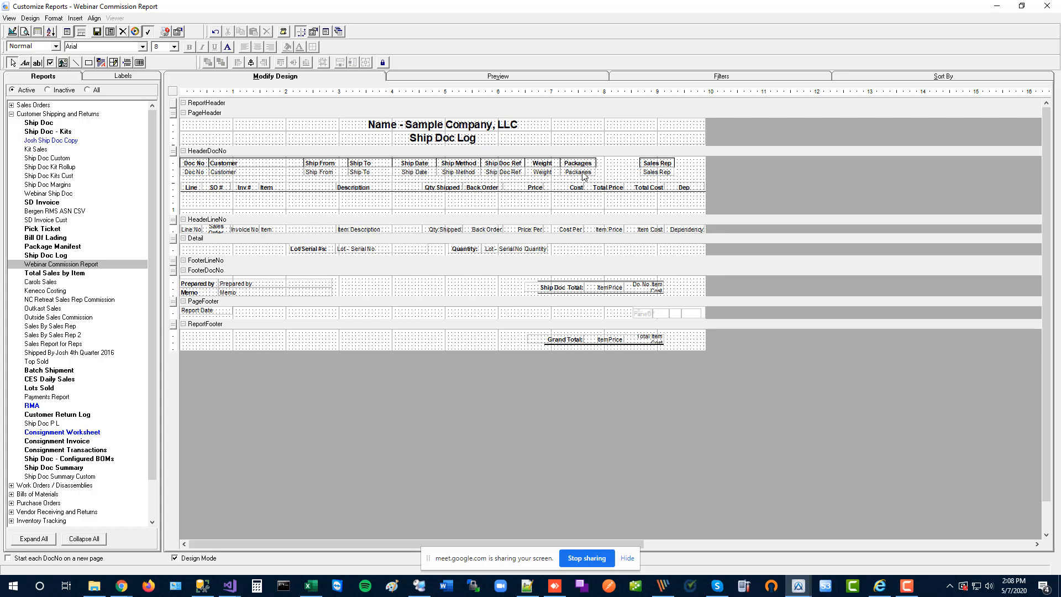
key(Delete)
click(583, 164)
key(Delete)
- Remove the Doc No and all Ship From through Weight labels and fields from HeaderDocNo, keeping Customer and Sales Rep
drag(572, 177, 315, 159)
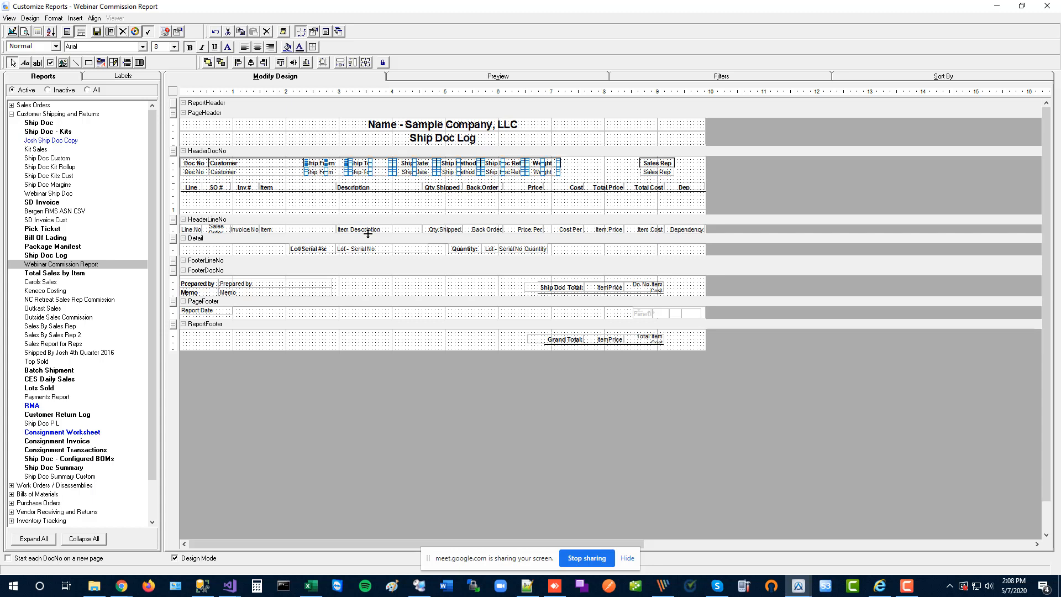
key(Delete)
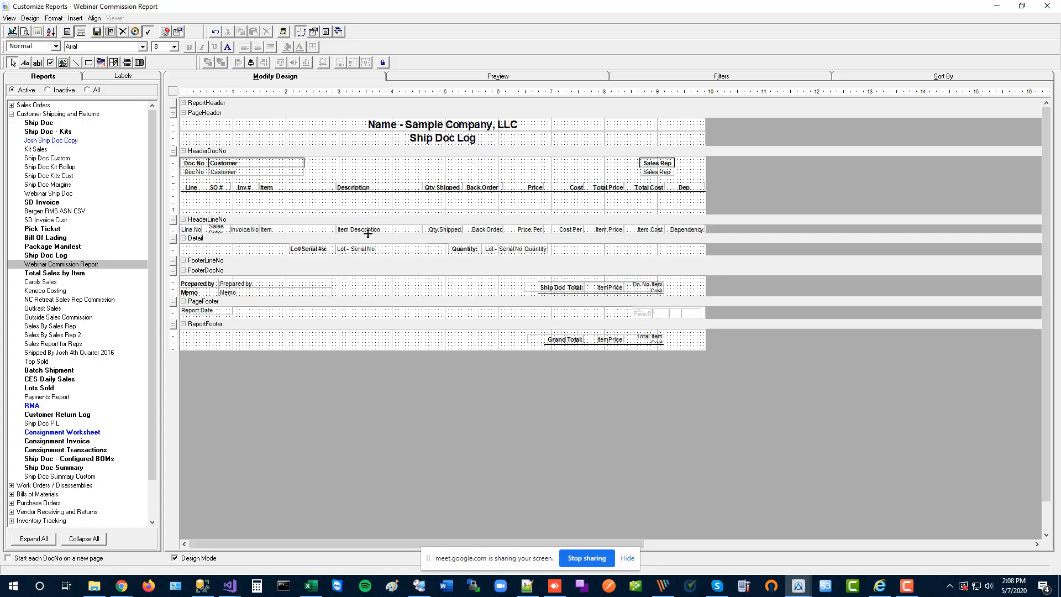
click(189, 173)
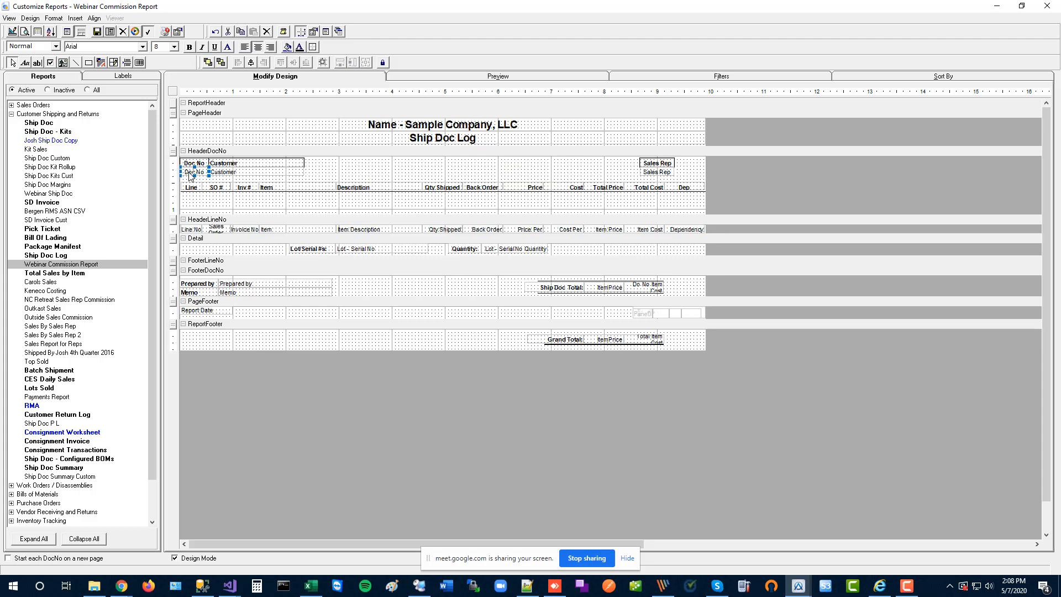
key(Delete)
click(194, 161)
key(Delete)
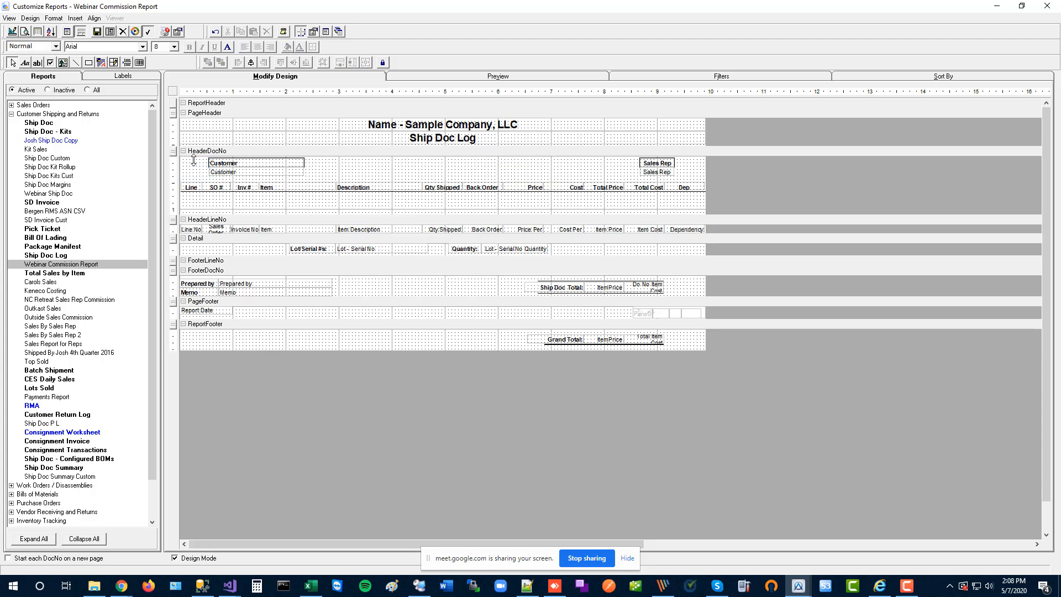
click(224, 171)
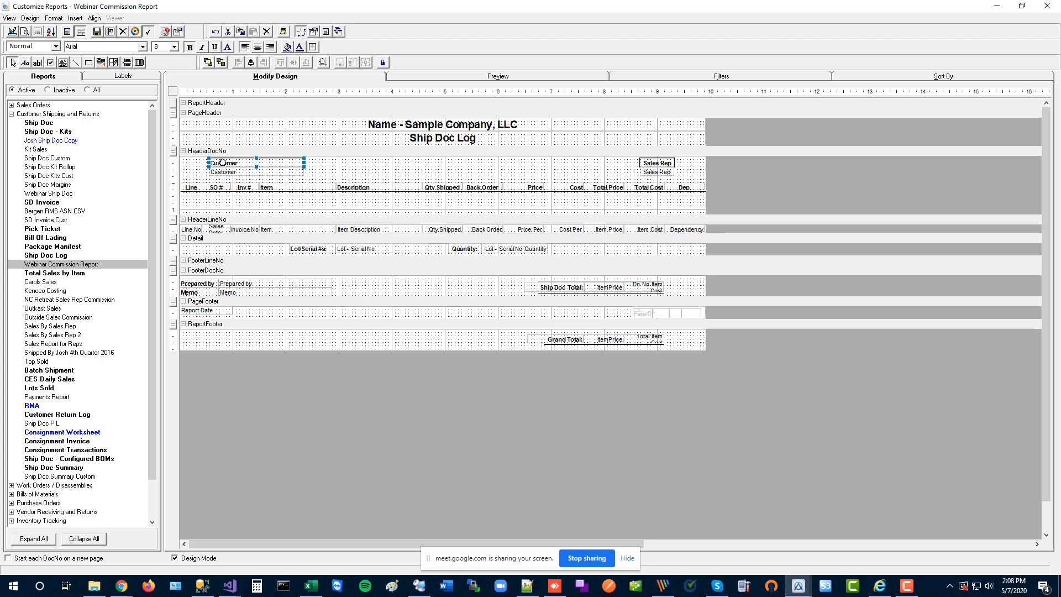
click(657, 171)
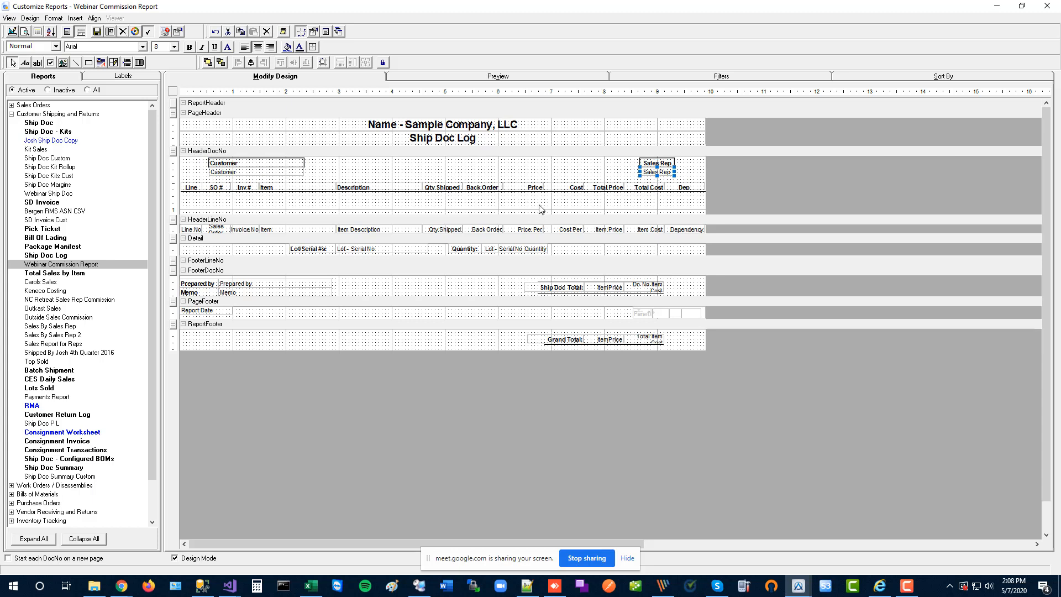
- Extend the HeaderDocNo section further down and delete the Line, SO # and Inv # column labels
drag(551, 214, 309, 226)
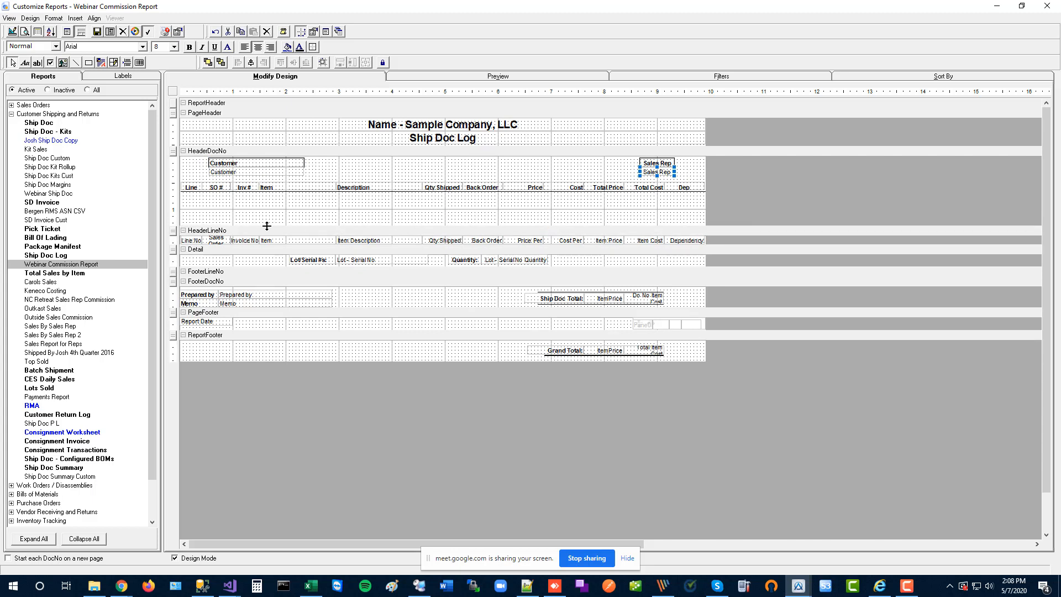
click(198, 188)
key(Delete)
click(218, 188)
key(Delete)
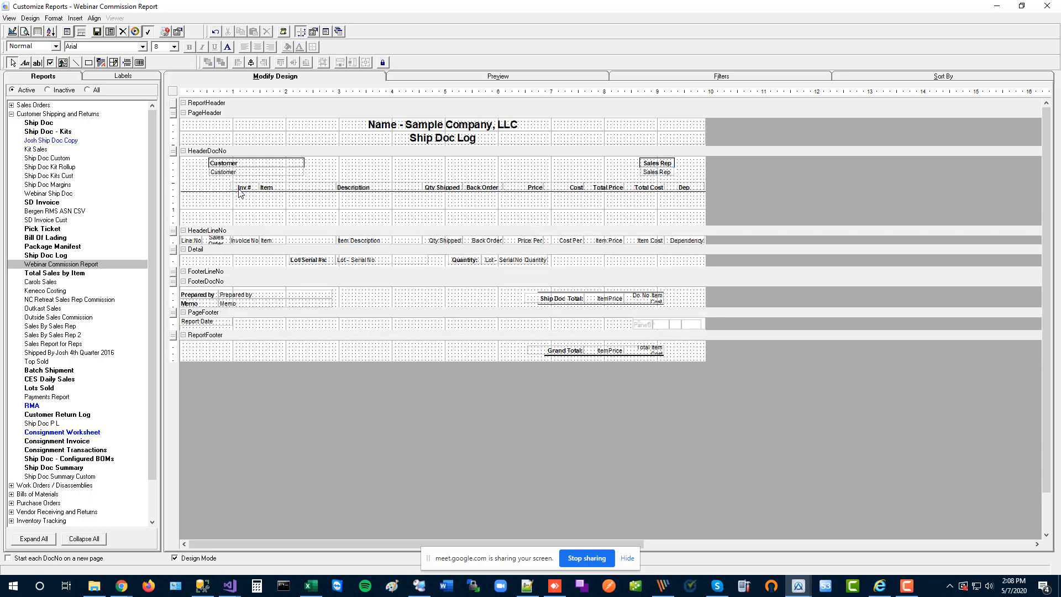
click(243, 186)
key(Delete)
- Show the property list and change the Qty Shipped label's caption to "Qty"
click(312, 187)
click(384, 188)
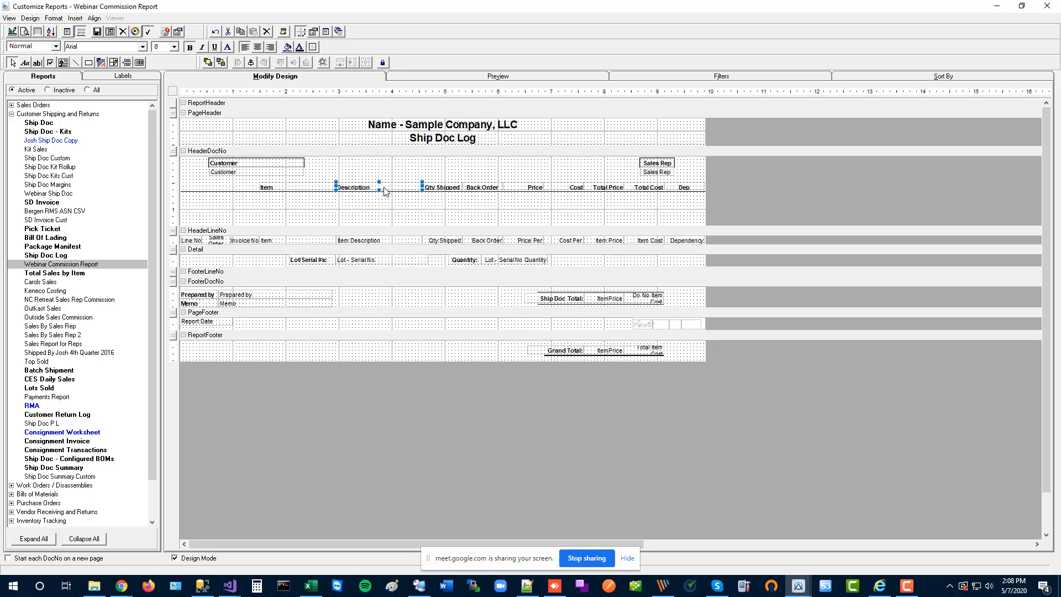
click(445, 189)
click(313, 32)
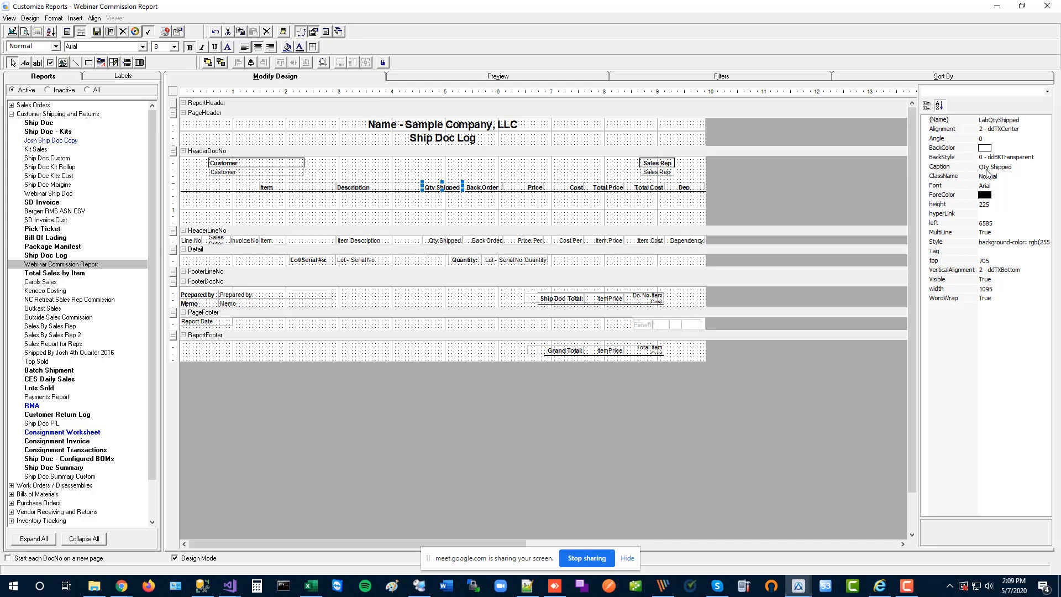
click(1015, 167)
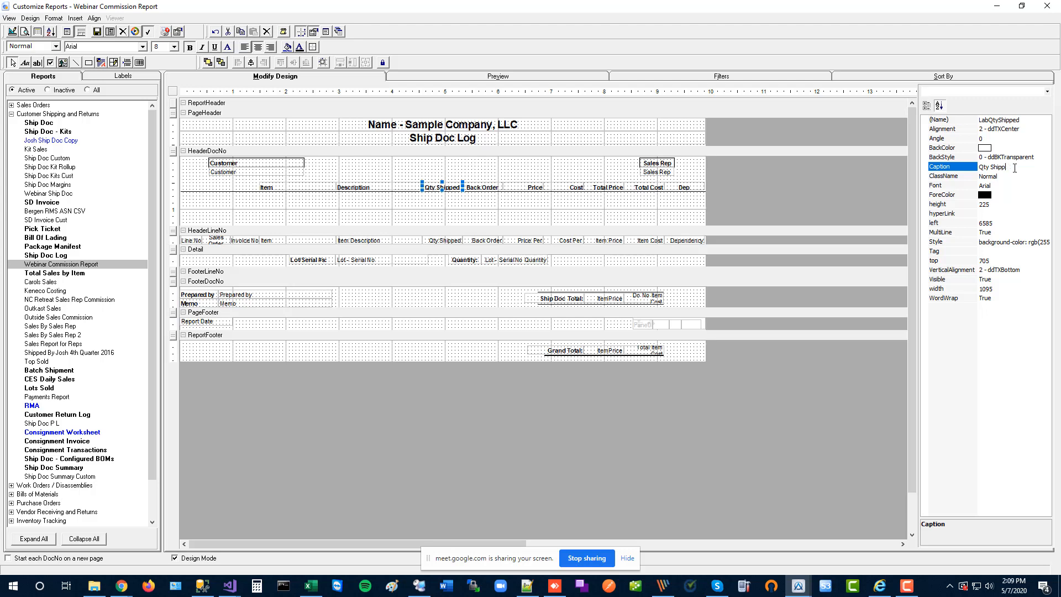
key(BackSpace)
key(BackSpace)
key(BackSpace)
key(BackSpace)
key(BackSpace)
key(BackSpace)
- Delete the Back Order, Cost, Total Cost and Dep. column labels from the HeaderDocNo section
click(483, 189)
key(Delete)
click(553, 188)
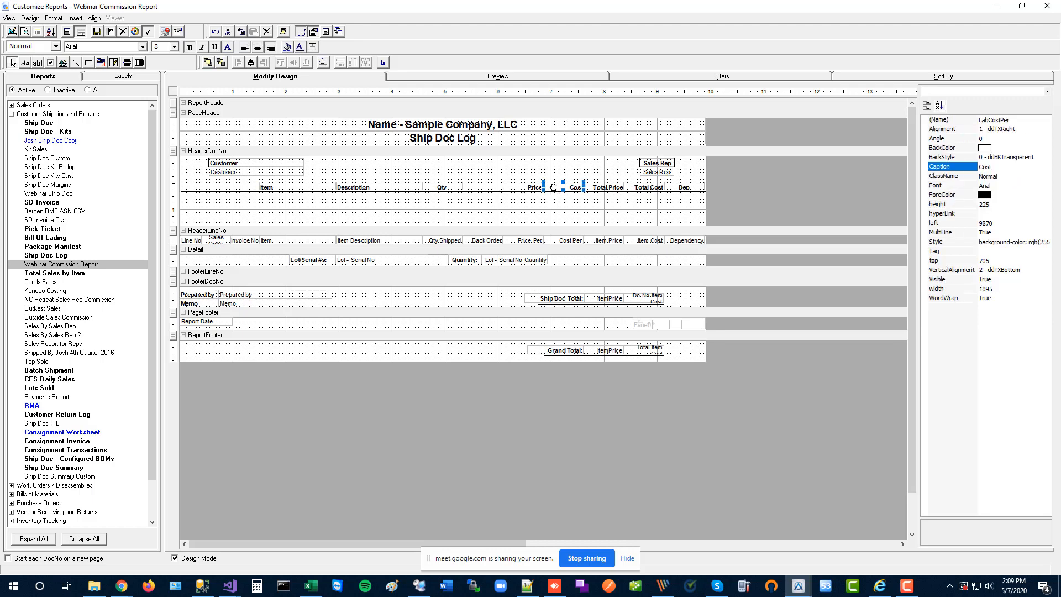
key(Delete)
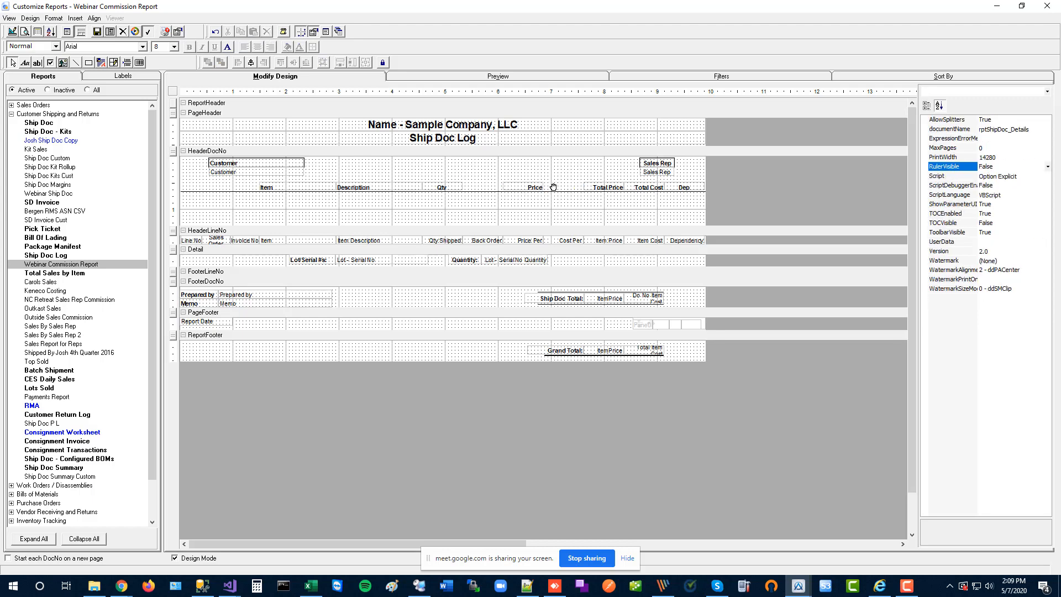
click(649, 187)
key(Delete)
click(664, 186)
key(Delete)
- Go through the Qty, Price and Total Price labels and shorten the HeaderDocNo section below the column labels
click(441, 189)
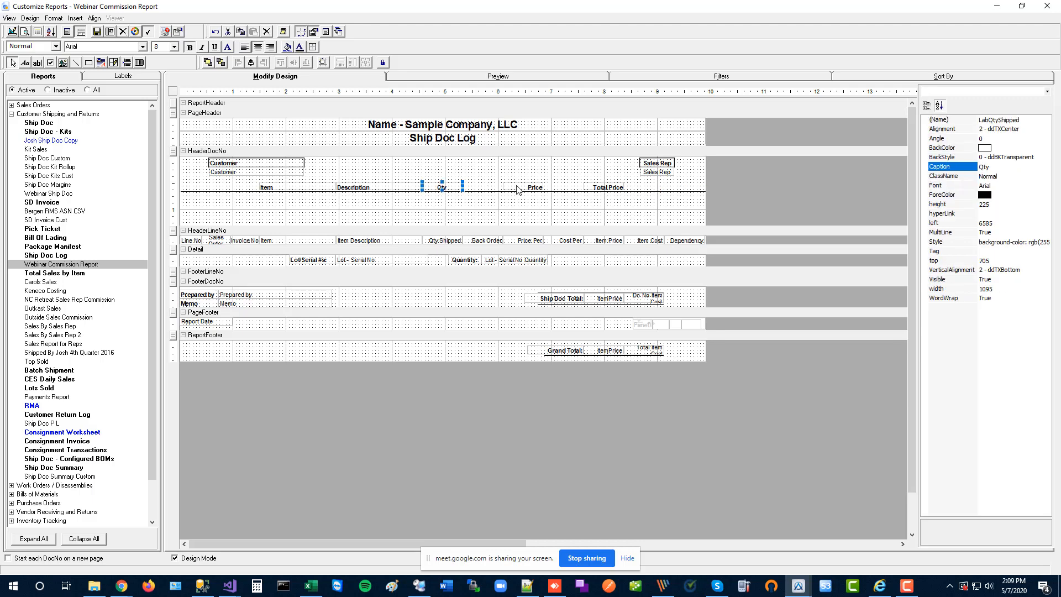
click(519, 187)
click(592, 186)
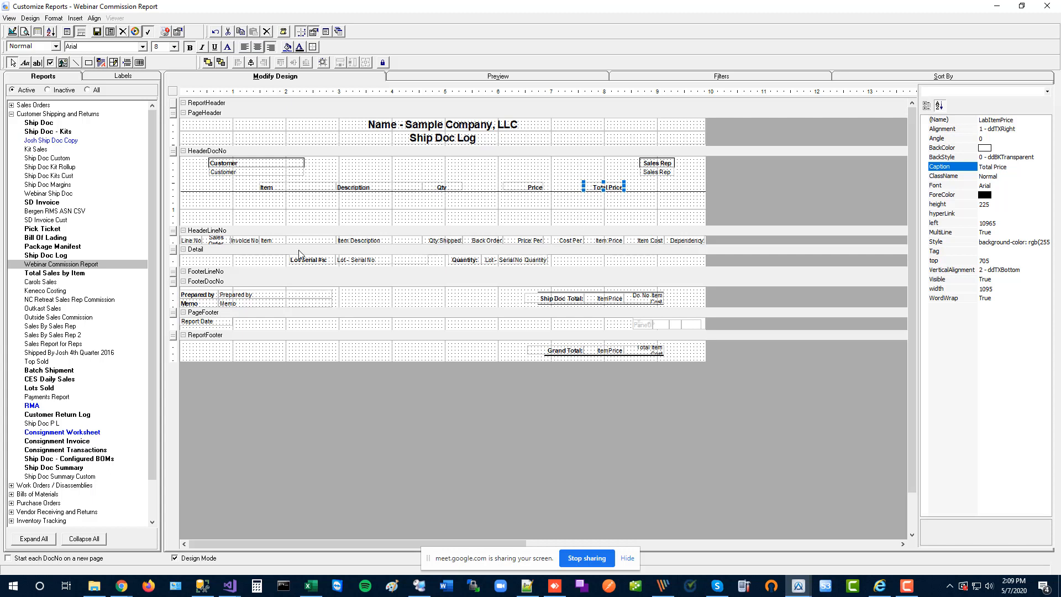
drag(312, 227, 301, 208)
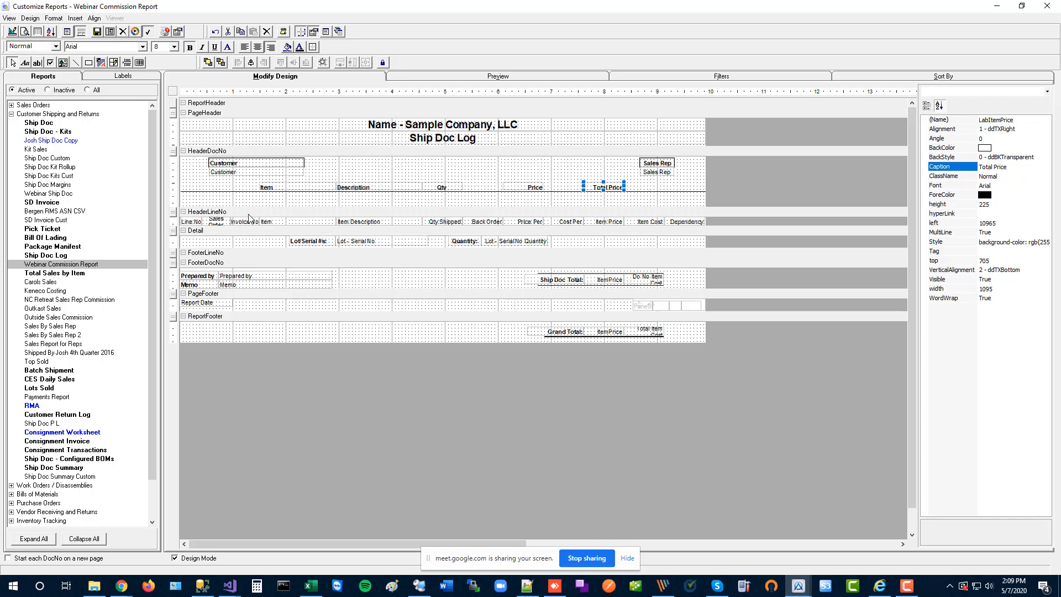
- Delete the Line No, Sales Order, Invoice No, Back Order, Cost Per, Item Cost and Dependency fields from the HeaderLineNo section
click(192, 225)
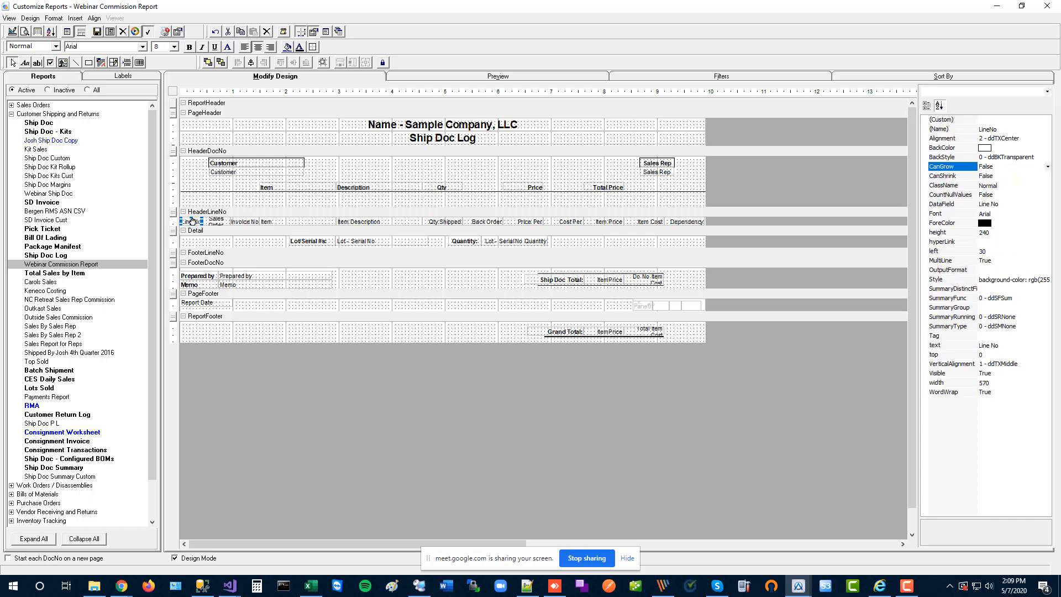
ctrl+click(220, 223)
ctrl+click(253, 222)
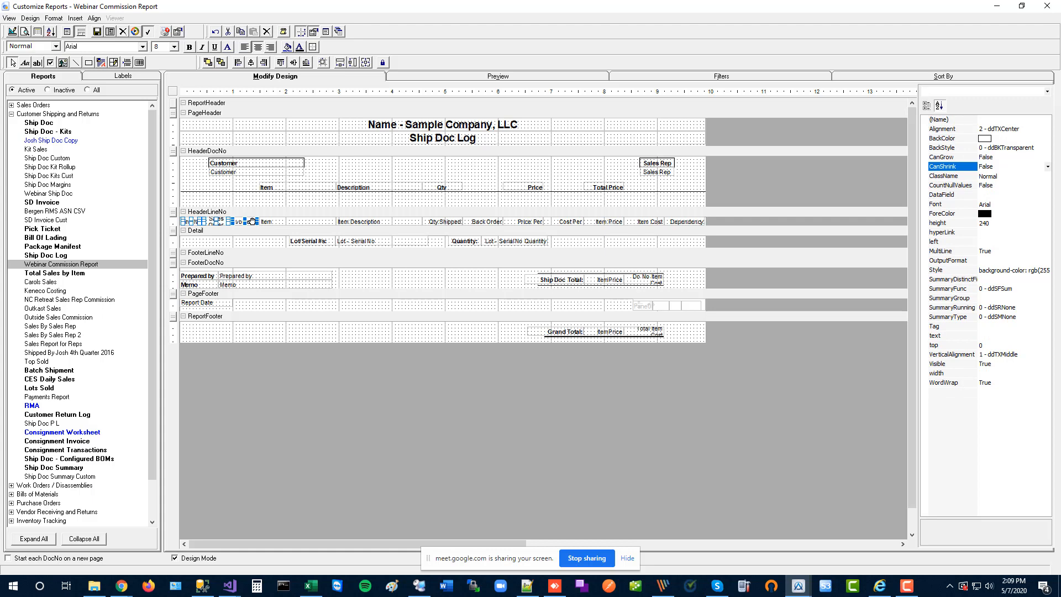
key(Delete)
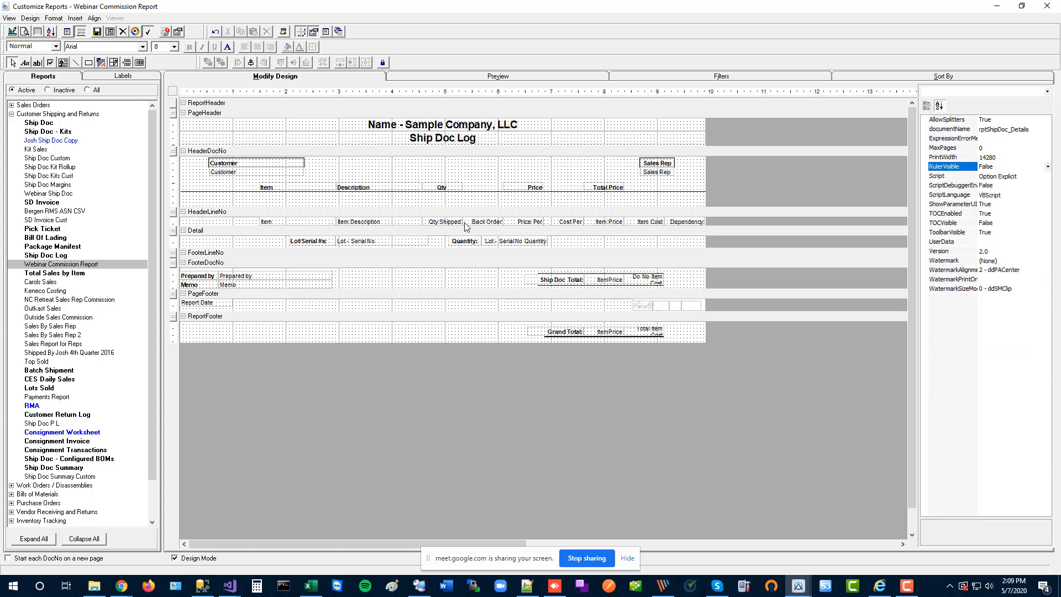
click(484, 224)
key(Delete)
click(573, 222)
ctrl+click(658, 222)
ctrl+click(689, 222)
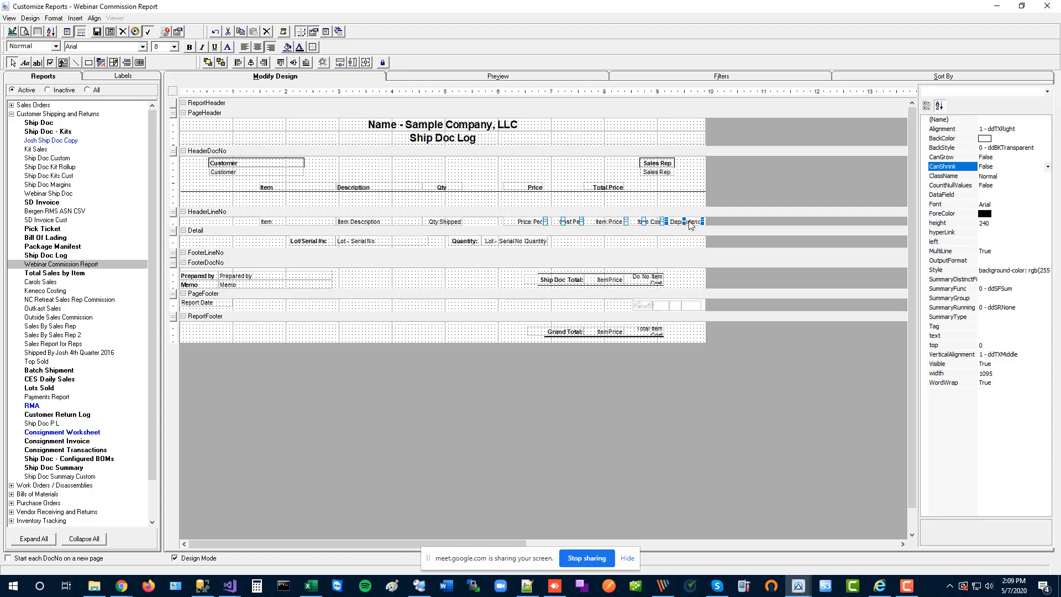
key(Delete)
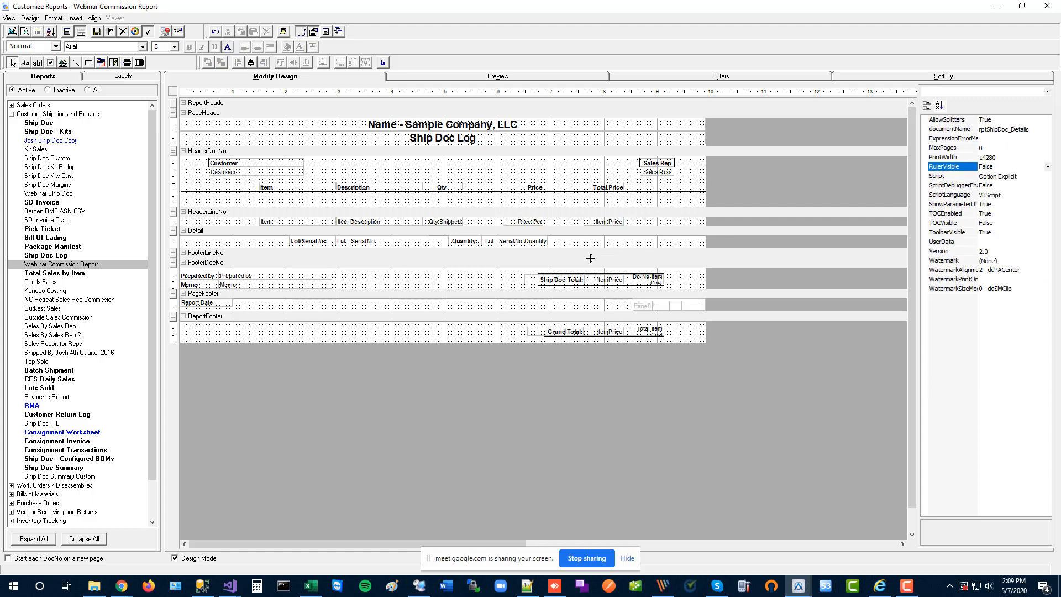
- Delete the lot/serial and quantity labels and fields from Detail, and the Prepared by and Memo ones from FooterDocNo
drag(586, 247, 273, 229)
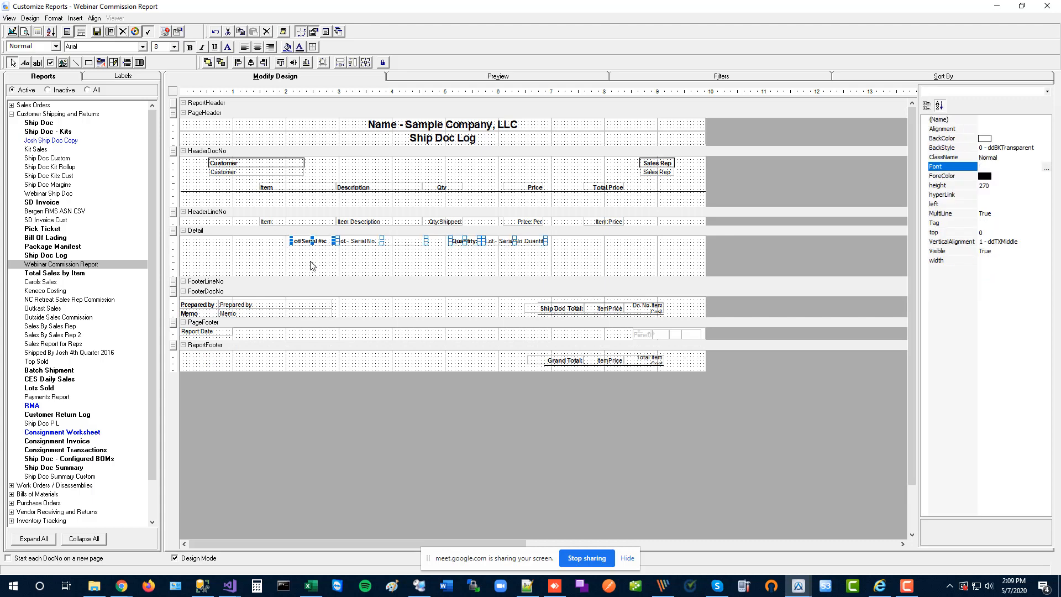
key(Delete)
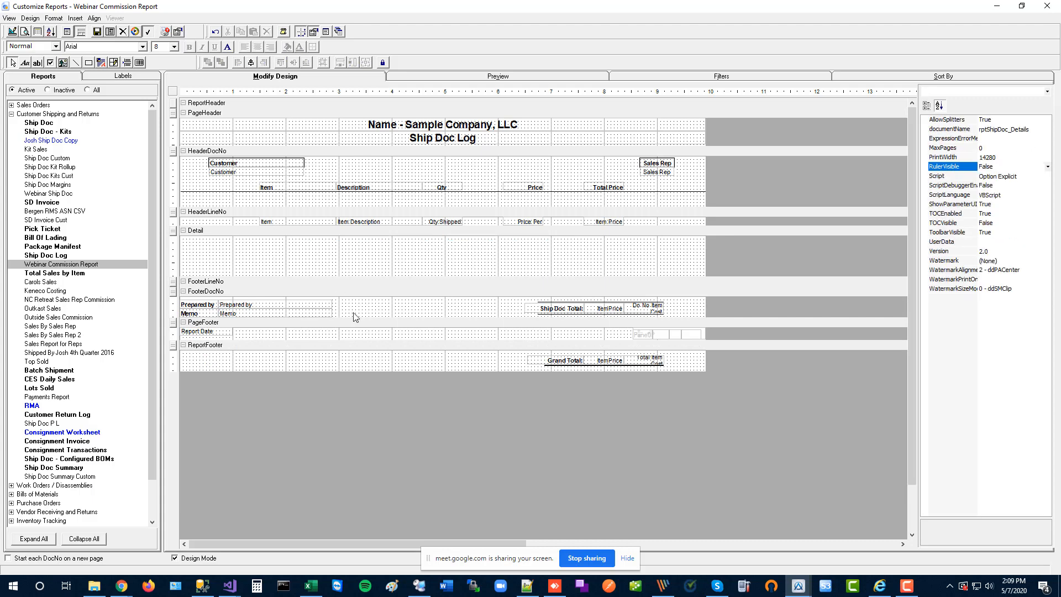
drag(353, 318, 175, 300)
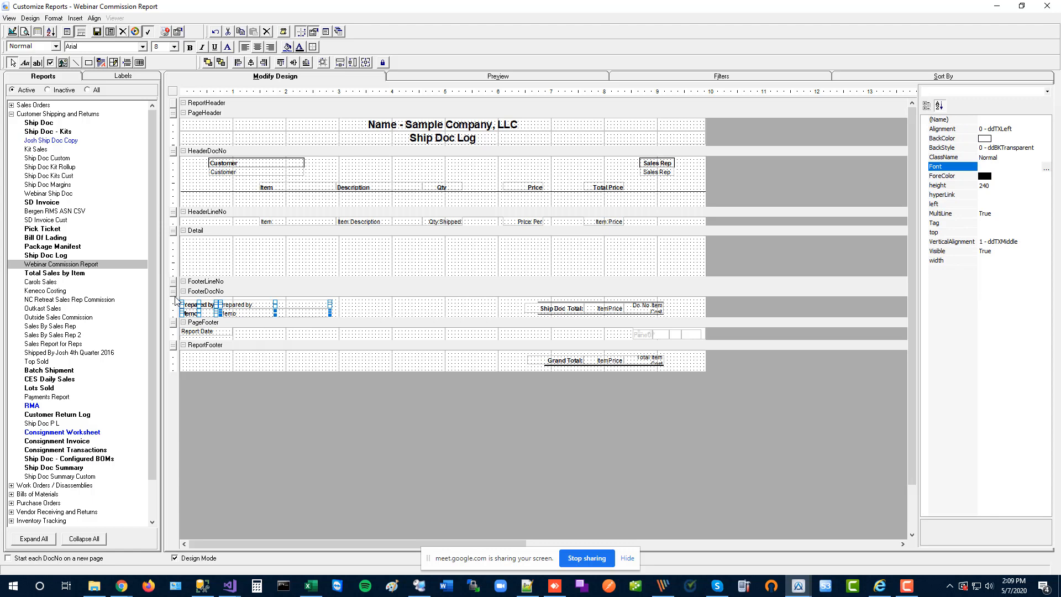
key(Delete)
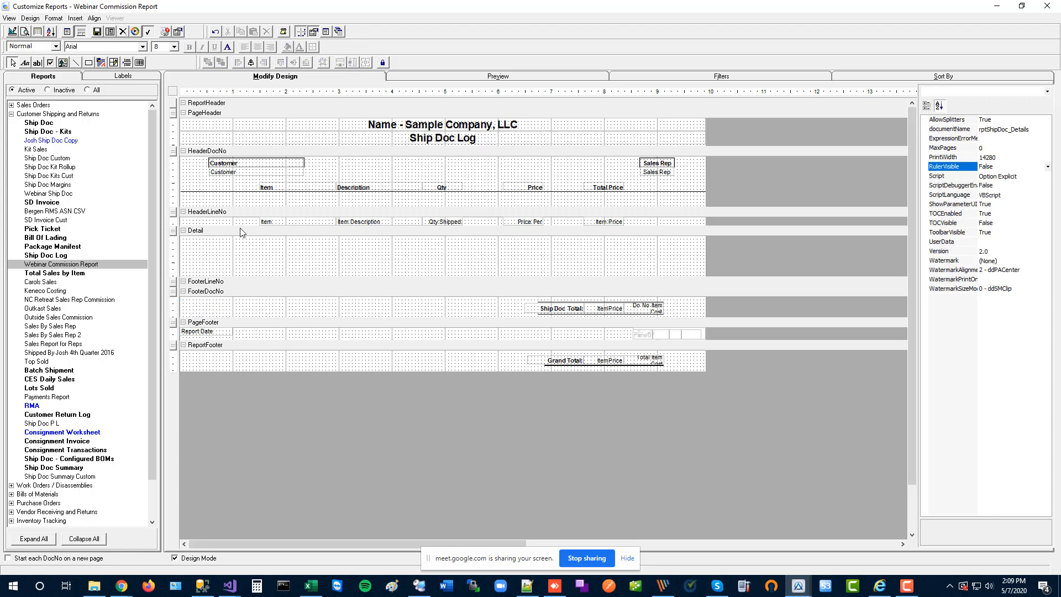
- Enlarge the HeaderLineNo, HeaderDocNo and PageHeader sections downward to give each more empty space
drag(240, 227, 240, 263)
drag(266, 206, 267, 242)
drag(295, 153, 300, 195)
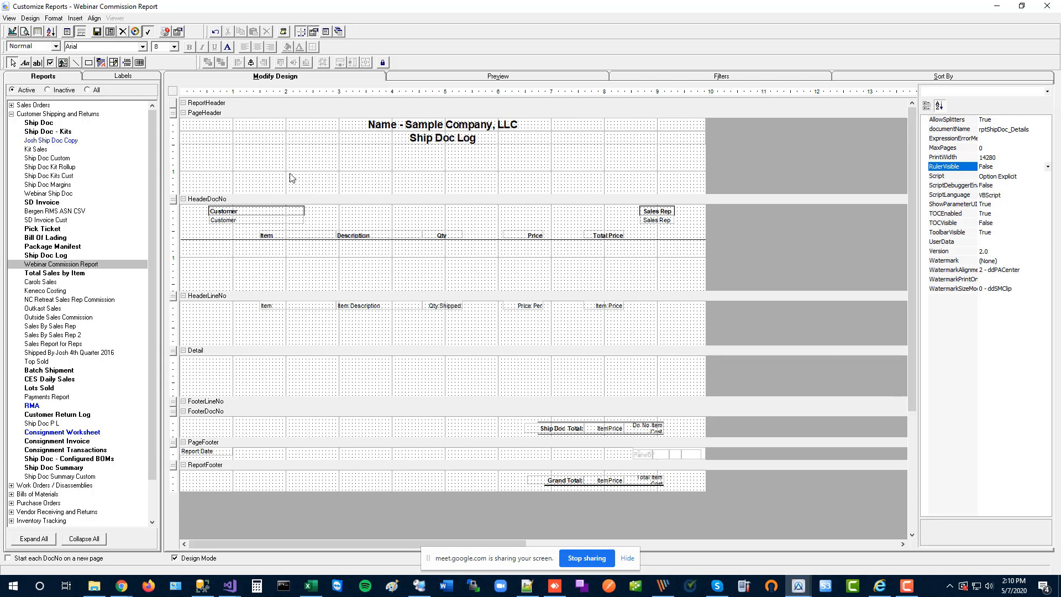
click(230, 104)
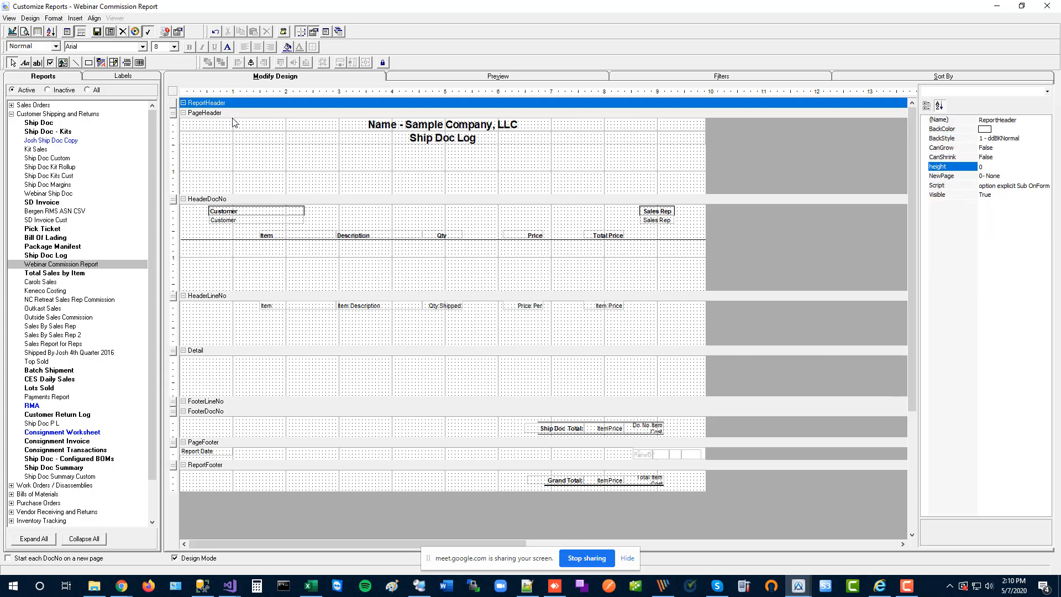
click(233, 114)
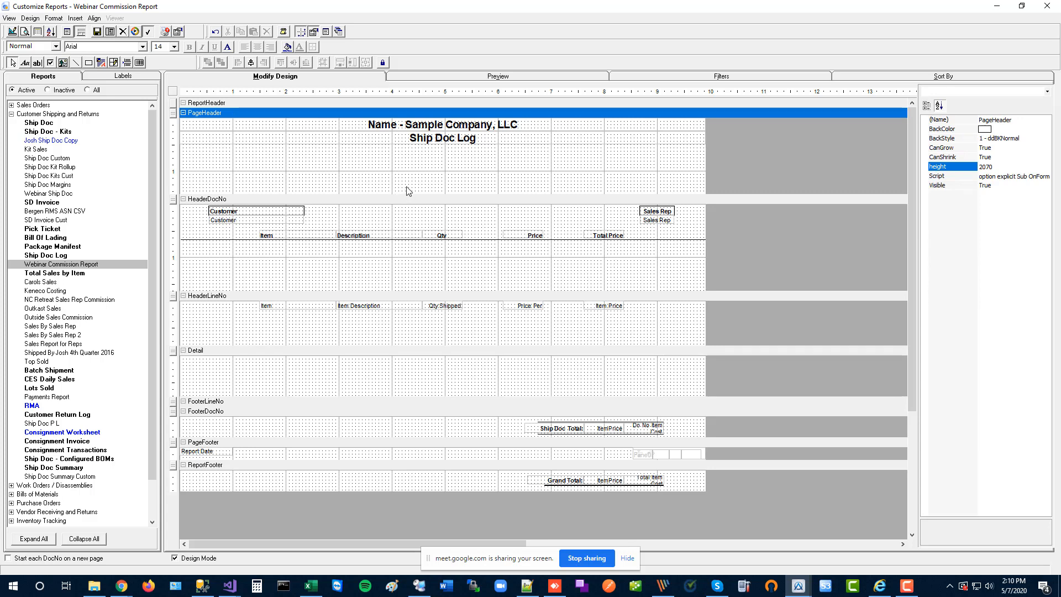
click(250, 105)
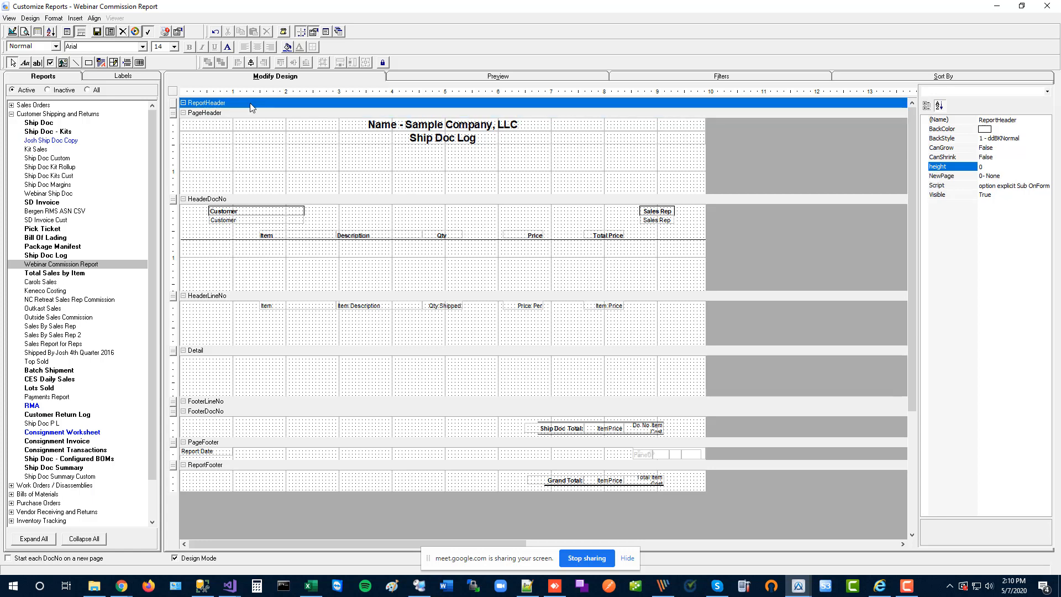
click(248, 114)
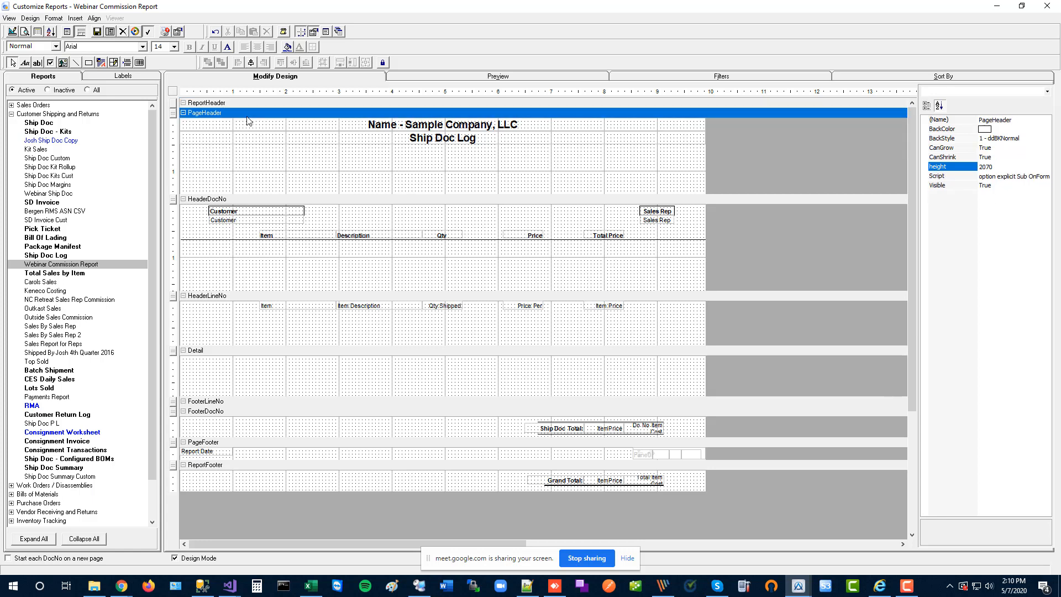
- Change the caption of the report title in the PageHeader section to "Commission Report"
click(427, 140)
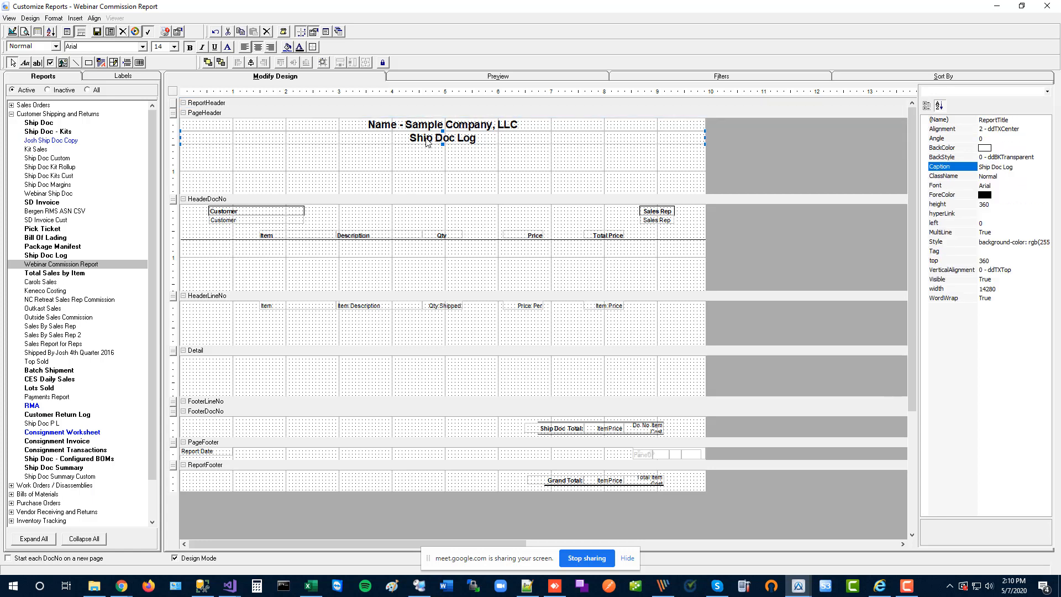
click(1019, 169)
drag(1017, 168, 933, 170)
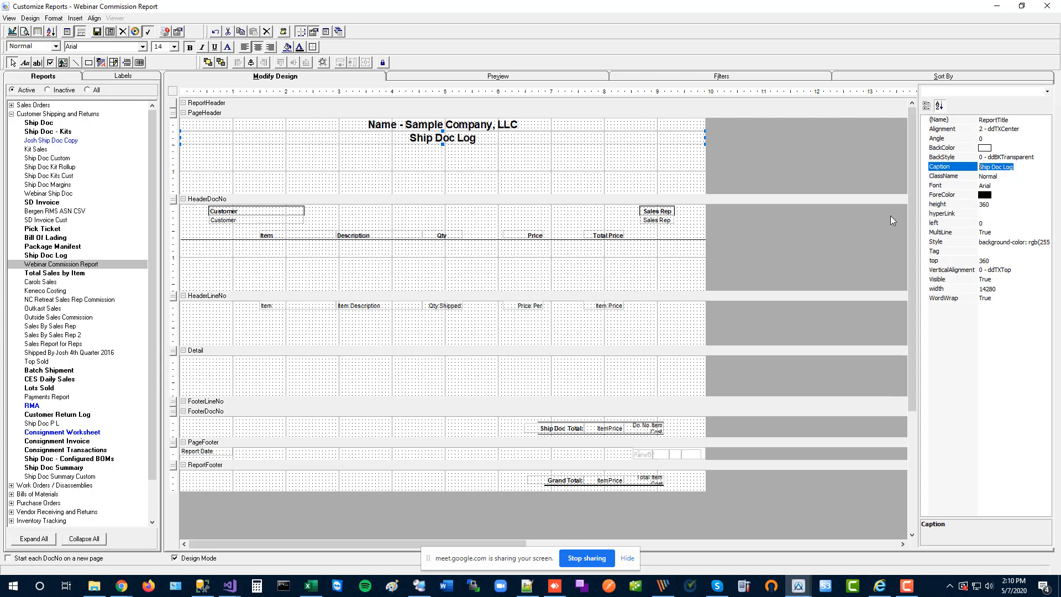
click(450, 138)
drag(1021, 169, 923, 168)
text(Commission Report)
key(Return)
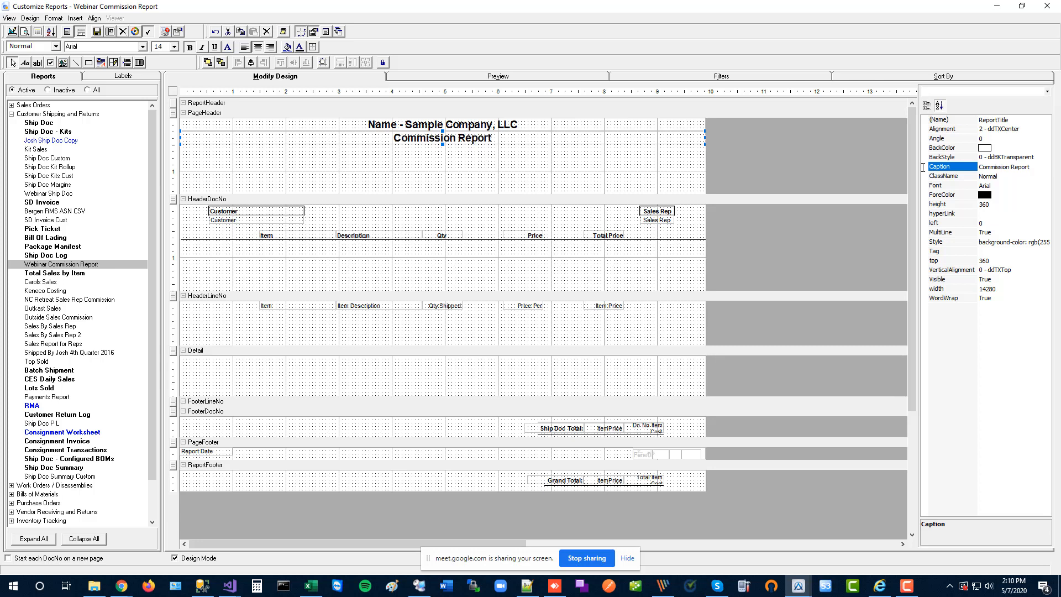
- Check which data fields the HeaderDocNo and HeaderLineNo sections are grouped by
click(386, 200)
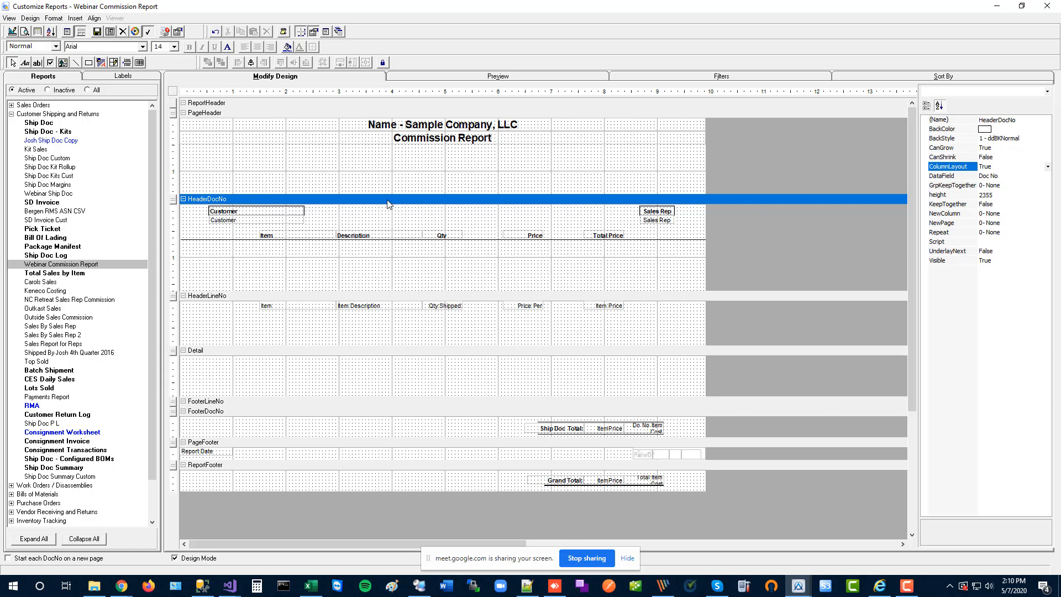
click(232, 297)
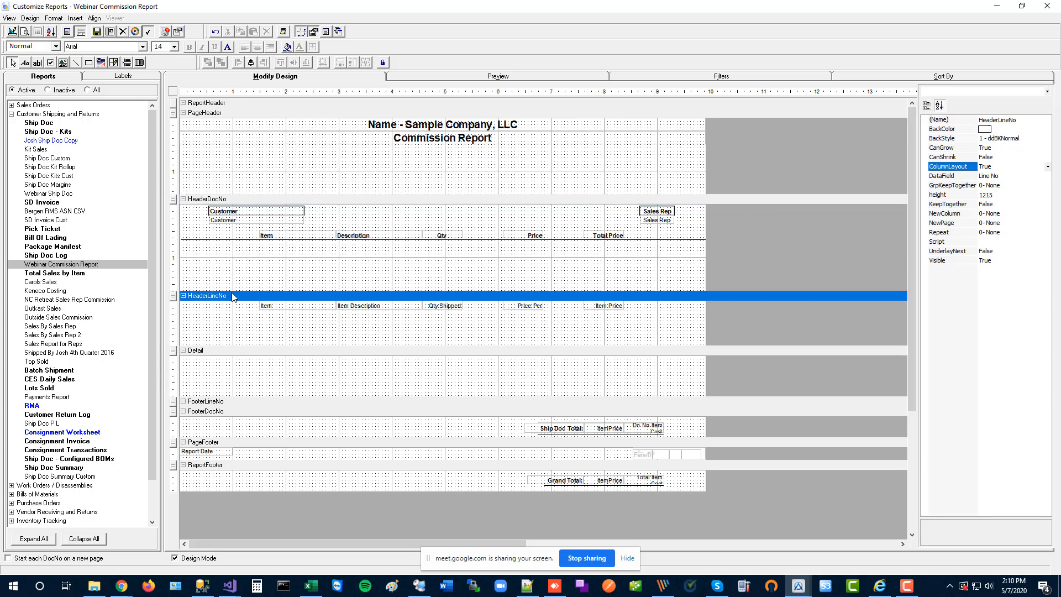
click(264, 199)
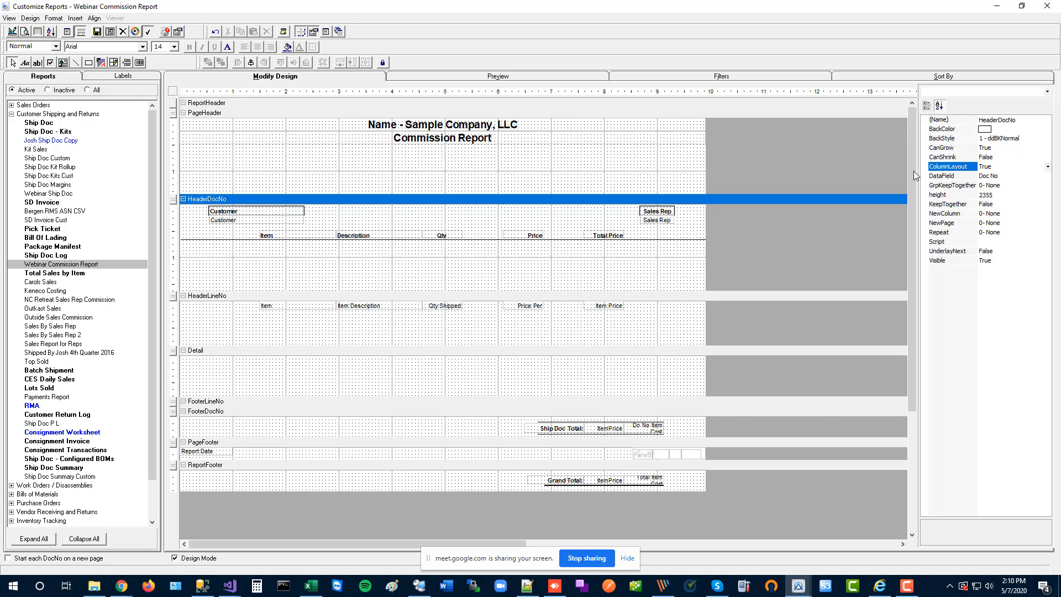
click(1014, 177)
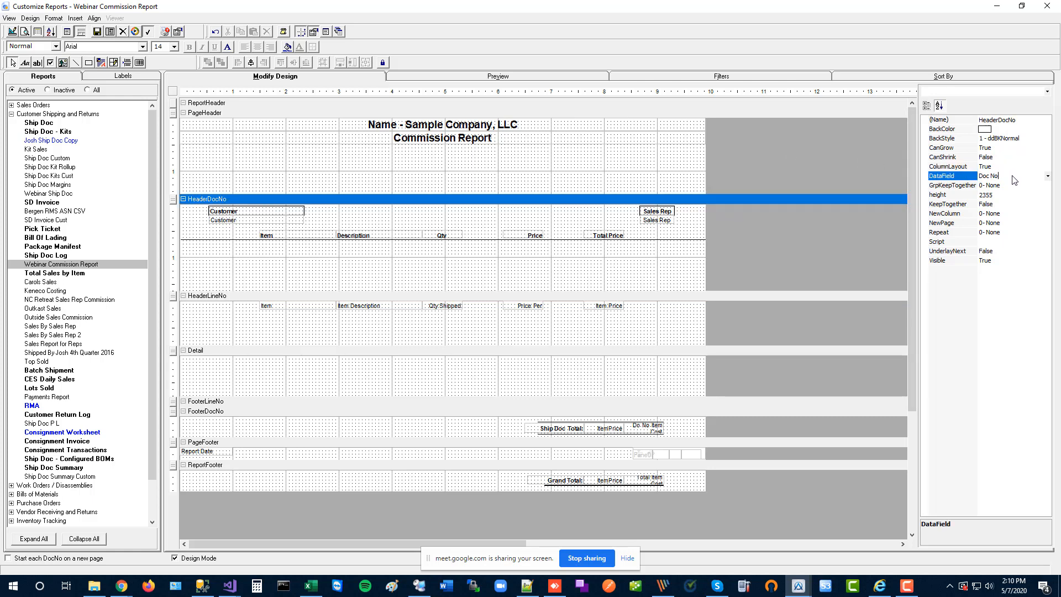
click(238, 301)
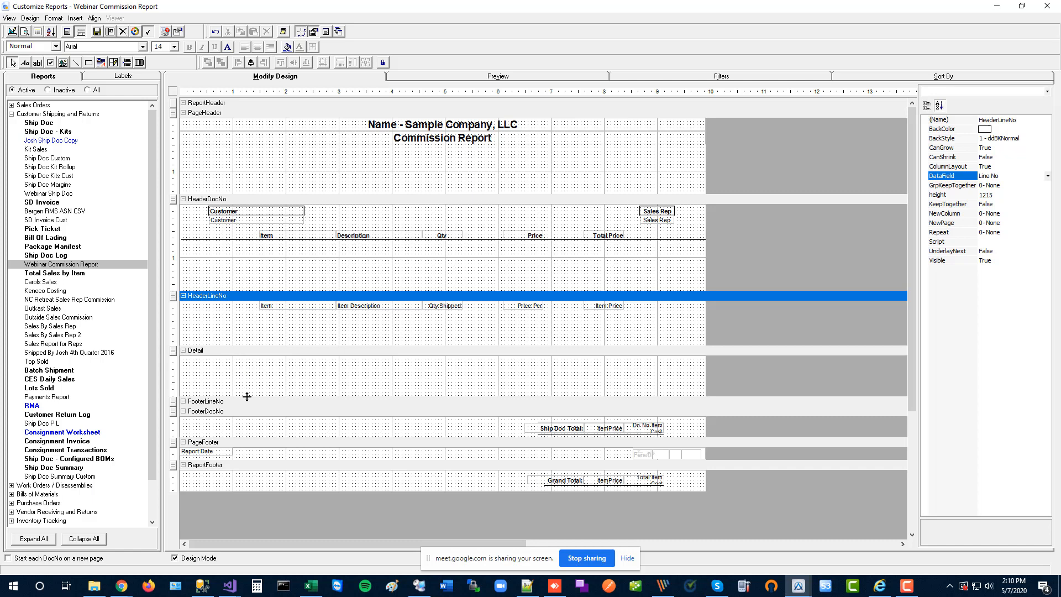
- Collapse the empty Detail section to zero height and set the section to not visible
drag(247, 397, 251, 353)
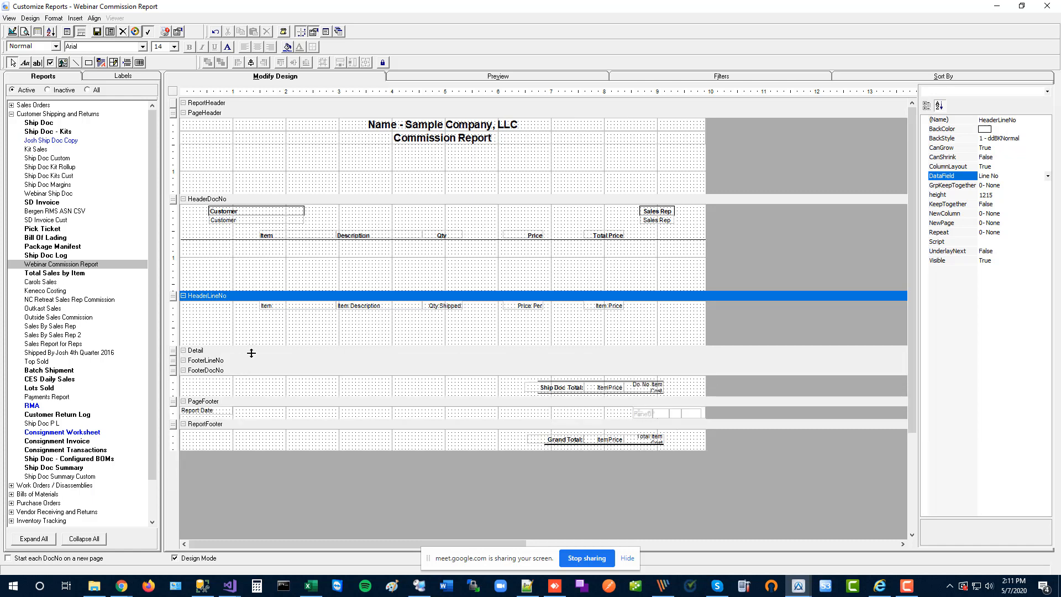
click(220, 352)
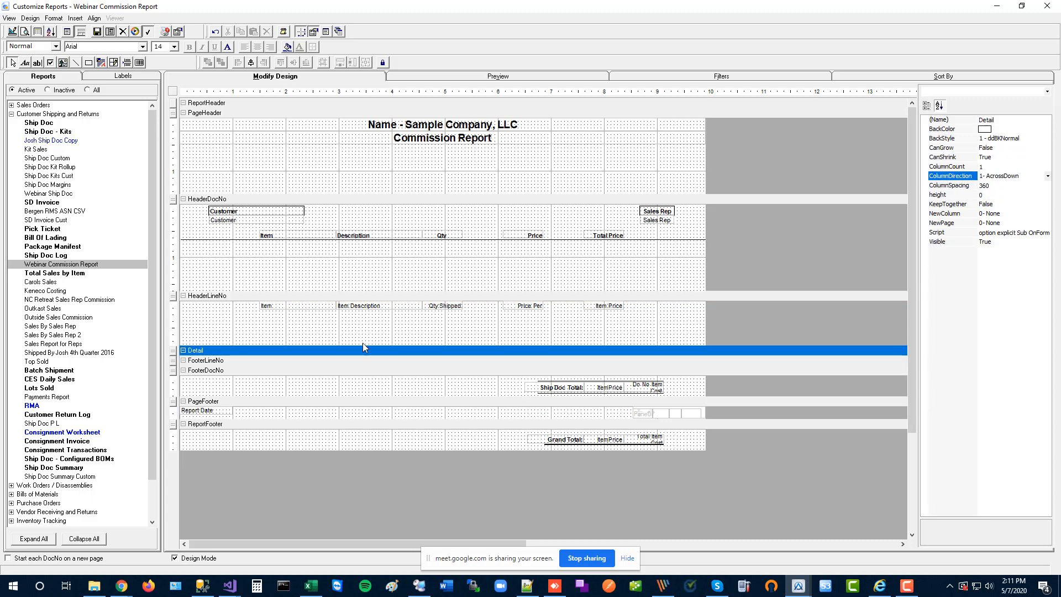
click(1030, 242)
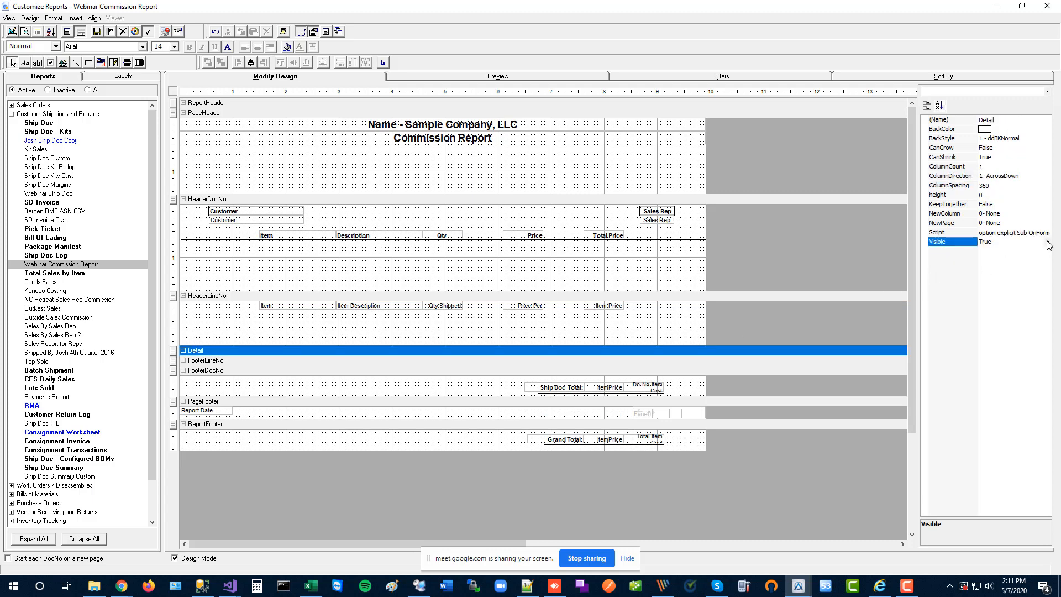
click(1047, 242)
click(987, 260)
- Insert a new group header and footer into the report, starting from the HeaderDocNo section
right_click(232, 201)
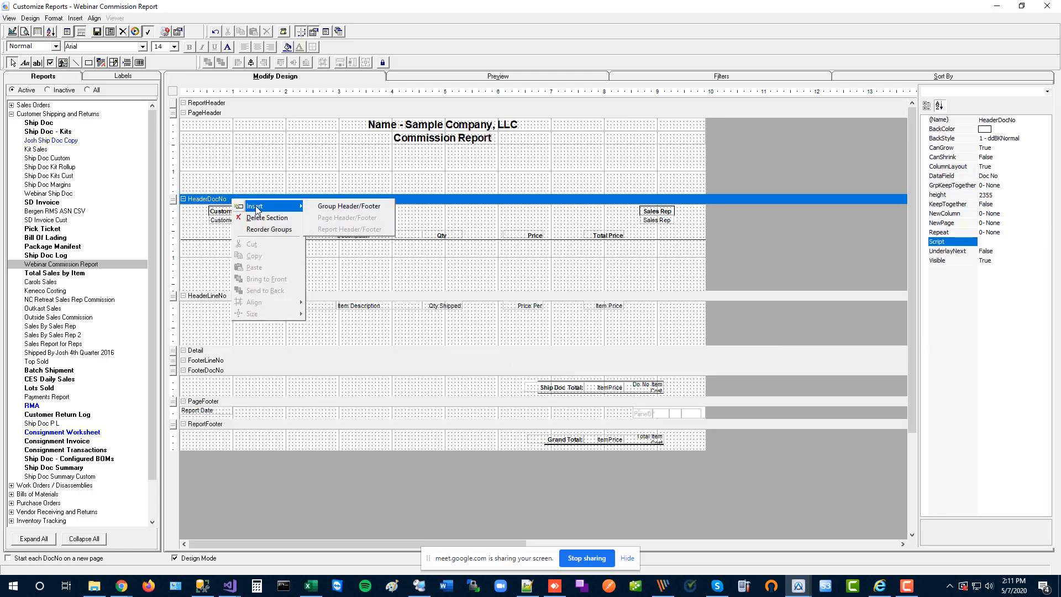
click(211, 201)
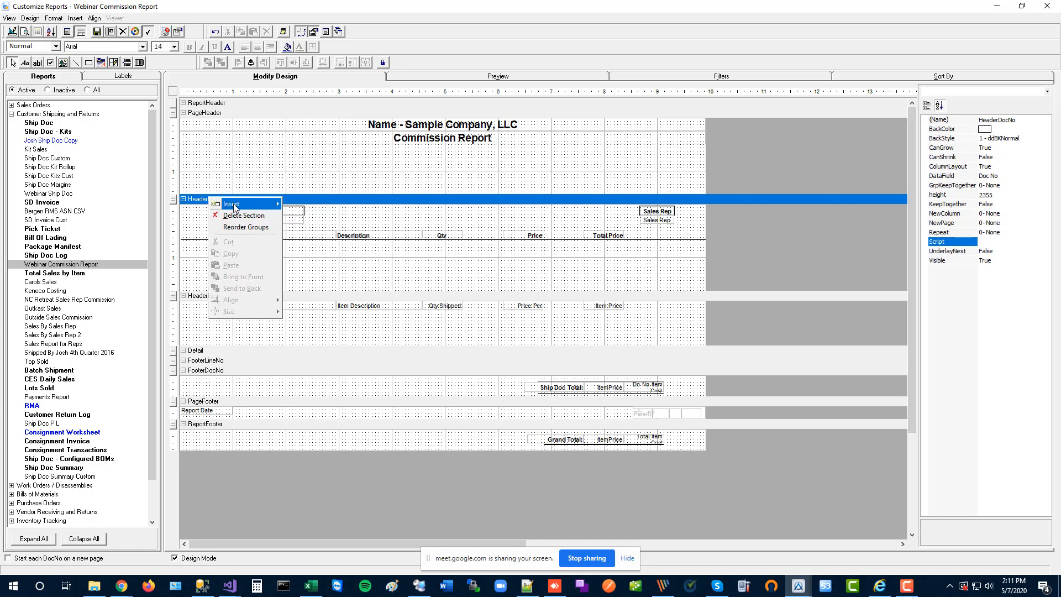
mouse_move(234, 204)
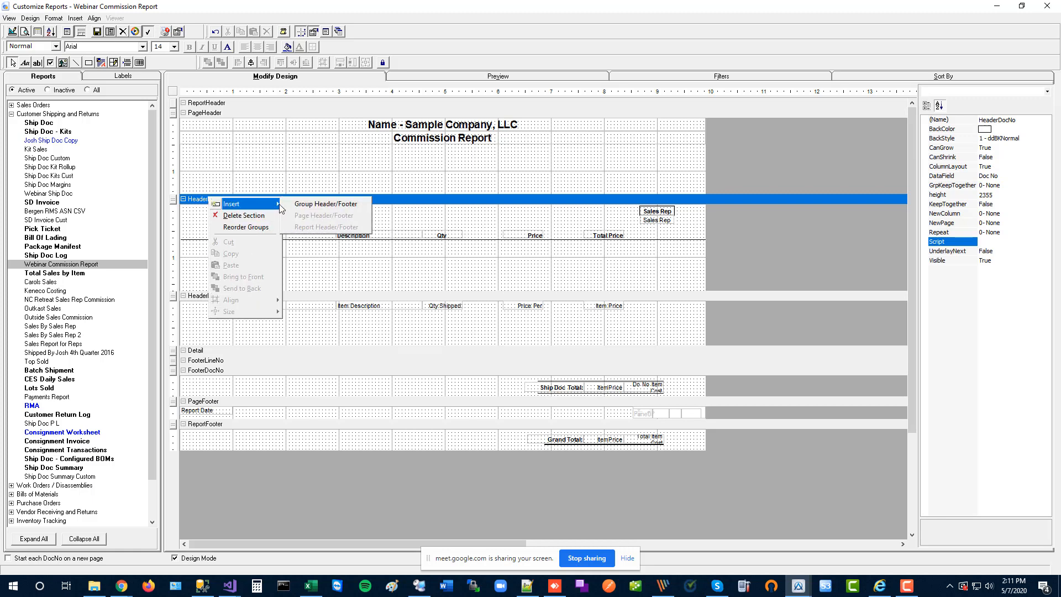
click(360, 207)
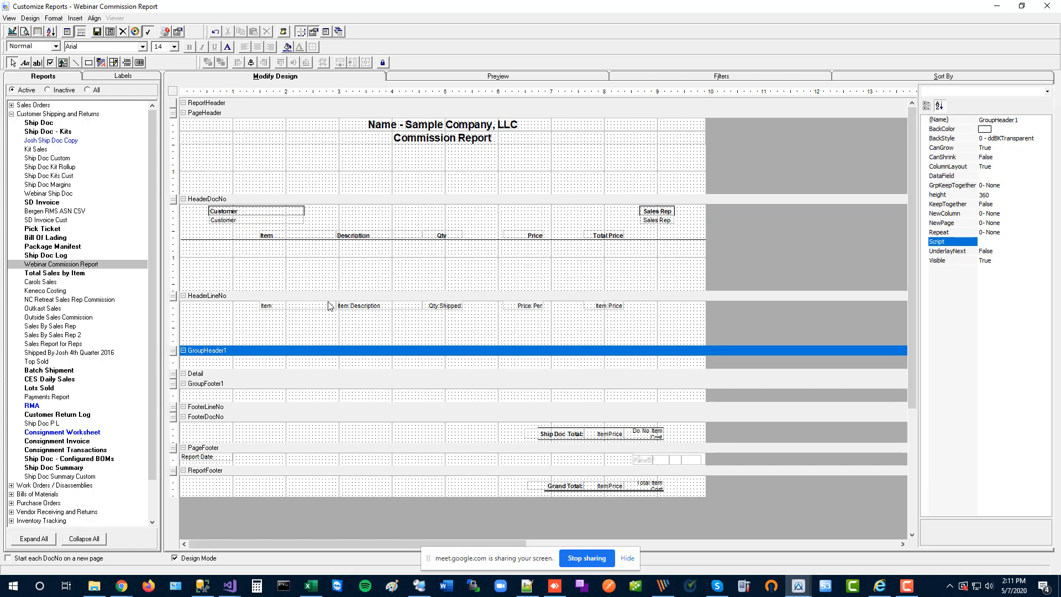
click(285, 298)
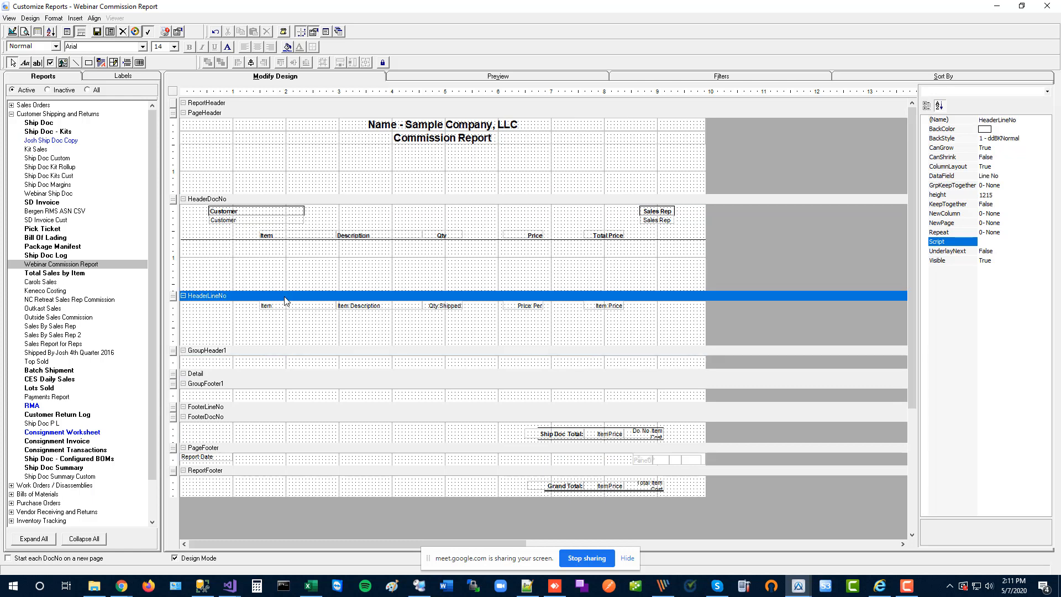
- Rename the HeaderDocNo group header section as HeaderReps
click(250, 200)
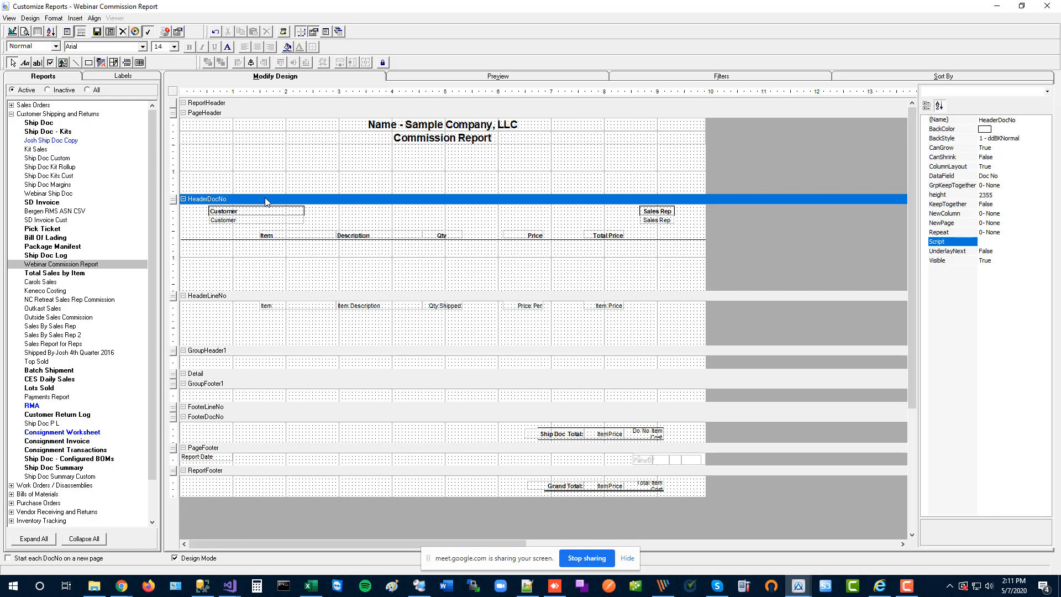
click(954, 177)
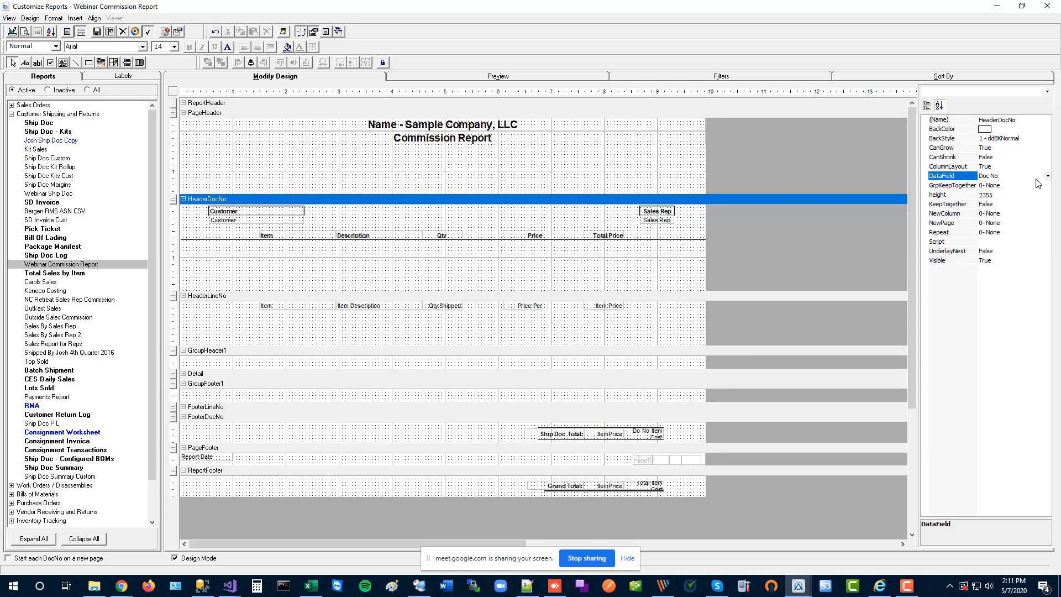
click(1027, 120)
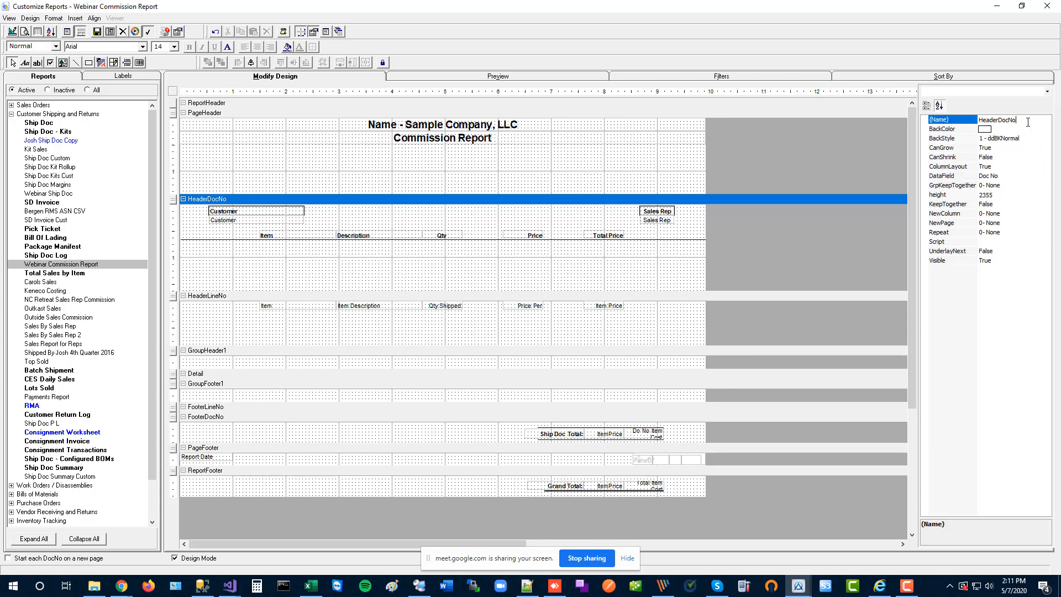
key(BackSpace)
key(BackSpace)
key(BackSpace)
key(BackSpace)
text(Reps)
key(Return)
- Group the HeaderReps section by the Sales Rep data field and shorten the empty space in the PageHeader section
click(1026, 175)
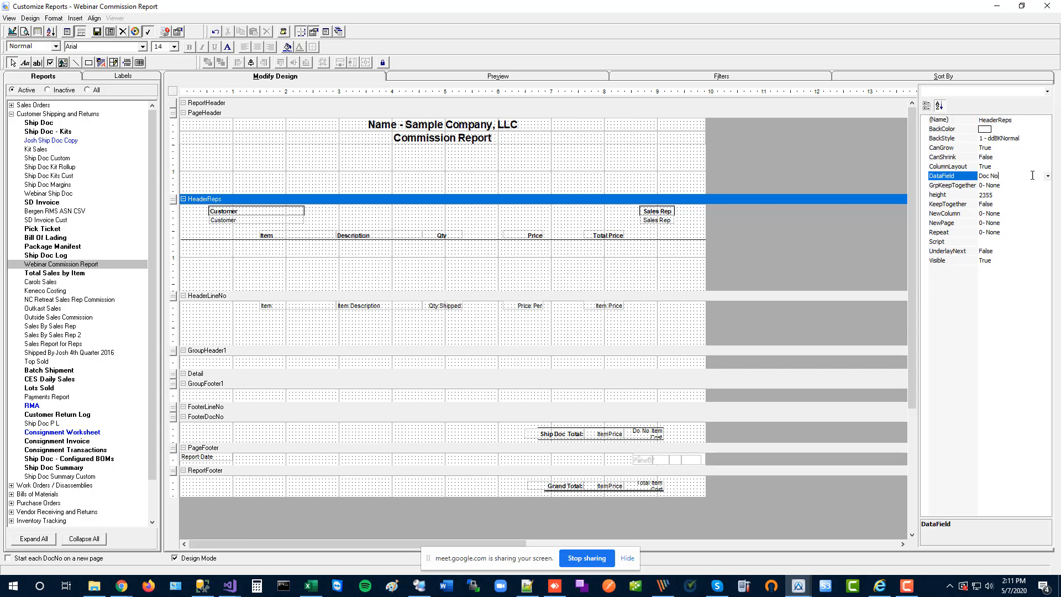
click(1048, 175)
mouse_move(1048, 205)
mouse_down()
mouse_move(1048, 218)
mouse_move(1048, 207)
mouse_up()
click(1047, 222)
click(1047, 222)
click(1047, 223)
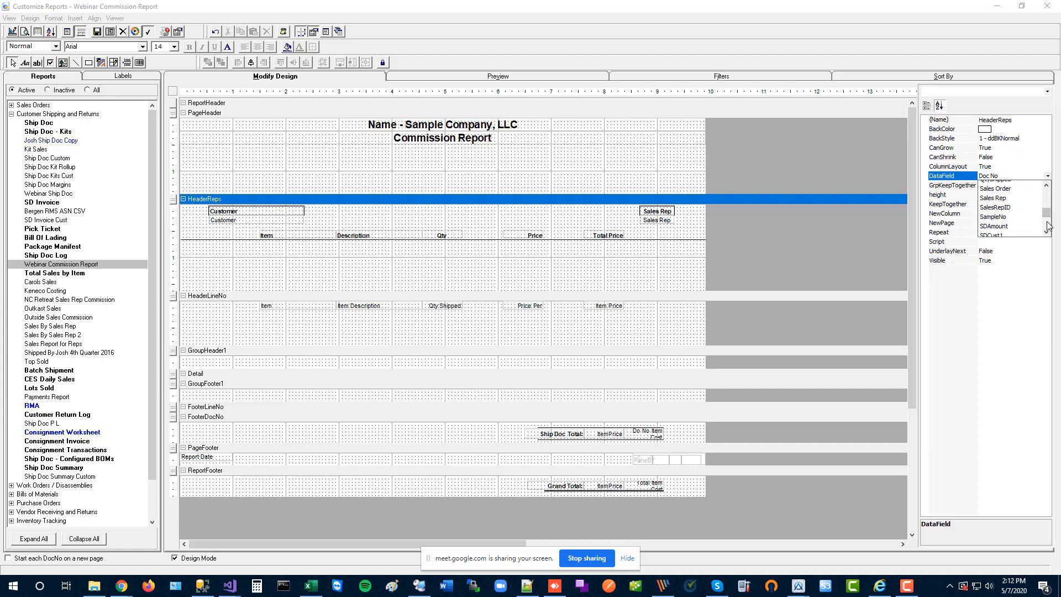
click(1000, 195)
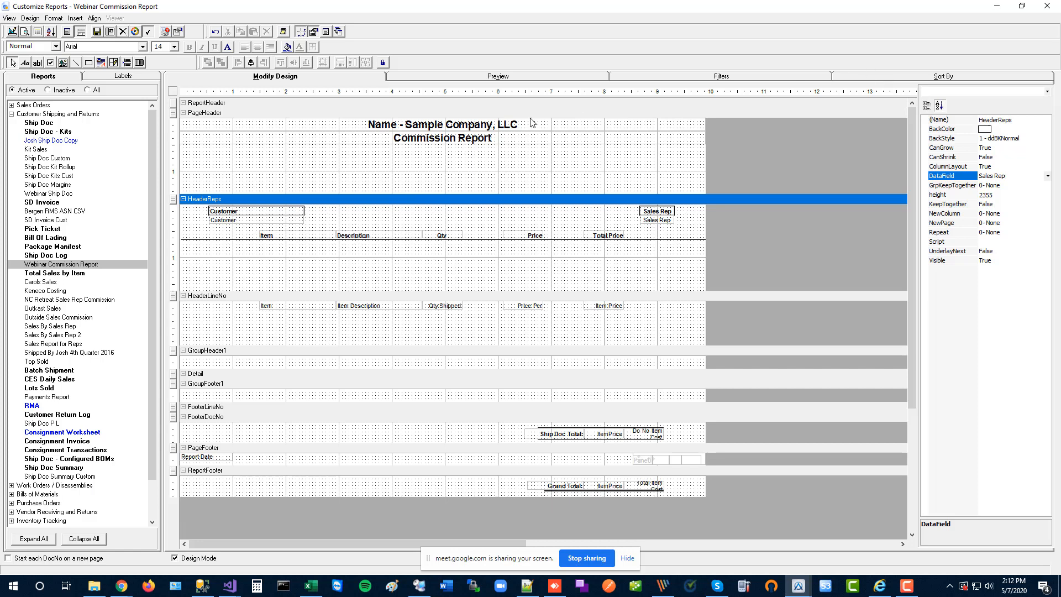
drag(406, 197, 406, 173)
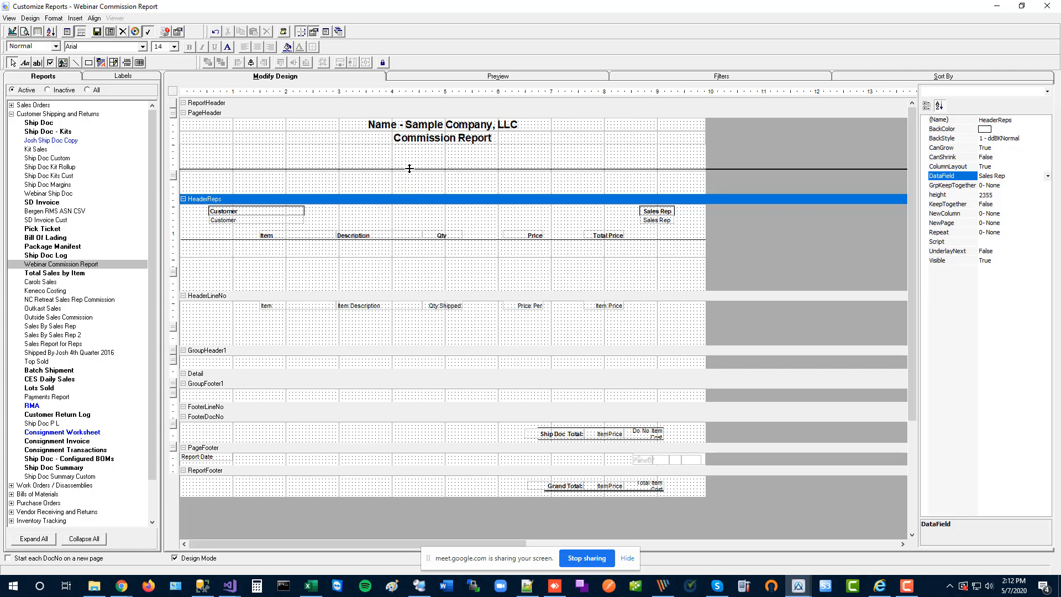
- Remove Line No and Doc No from the report's sort fields
click(948, 78)
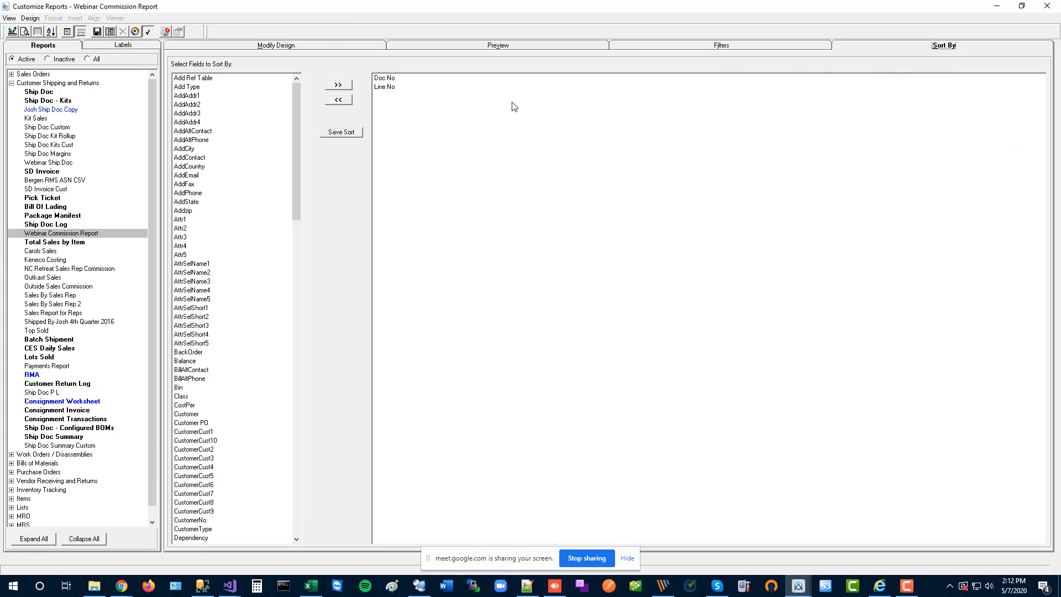
click(385, 87)
click(338, 100)
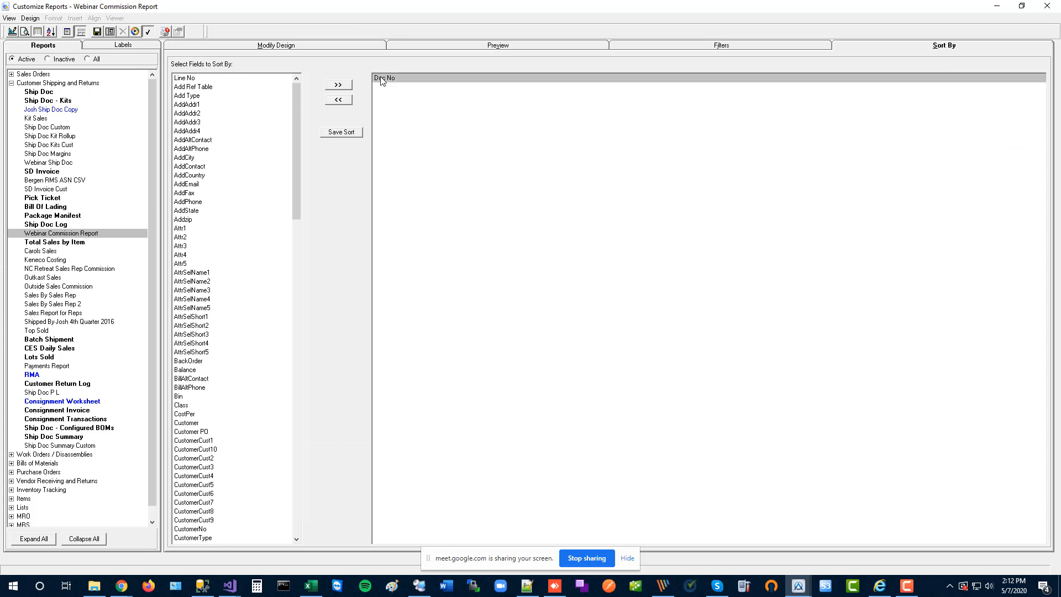
click(338, 100)
- Add Sales Rep as the report's sort field and save the sort
drag(294, 144, 290, 458)
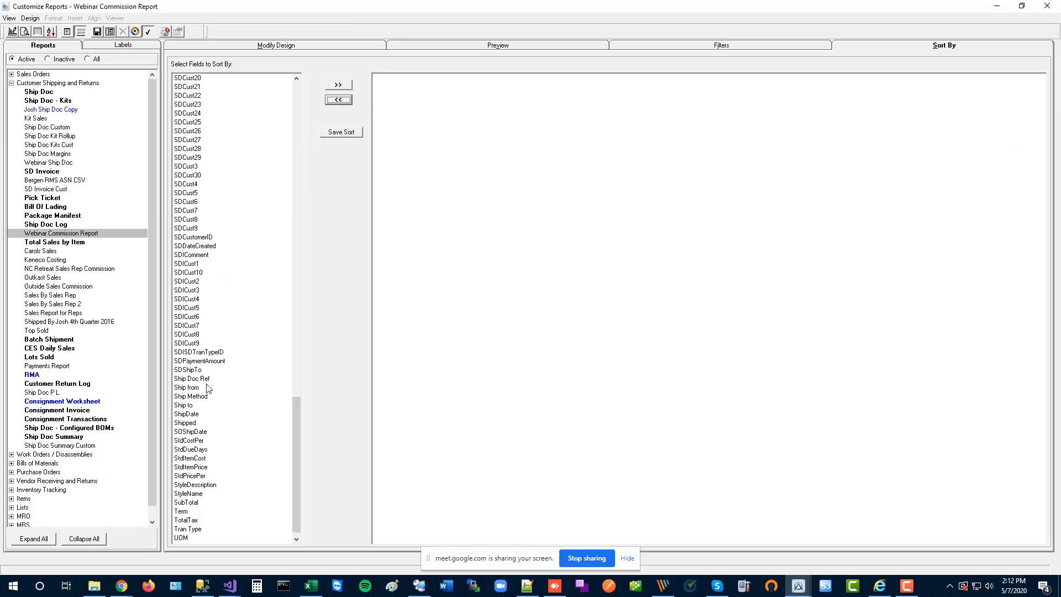
click(289, 113)
click(297, 113)
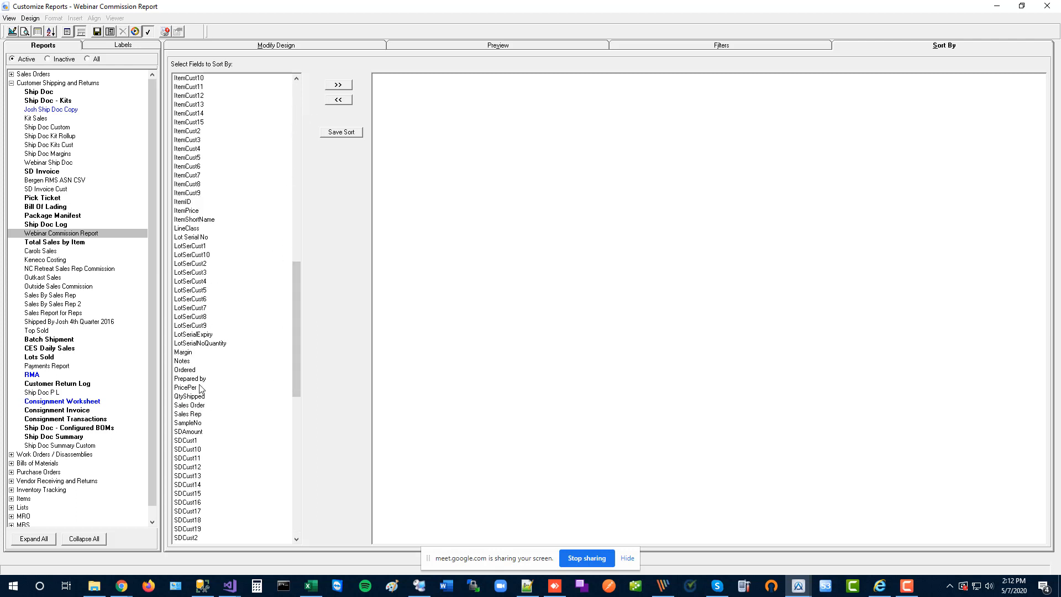
click(194, 416)
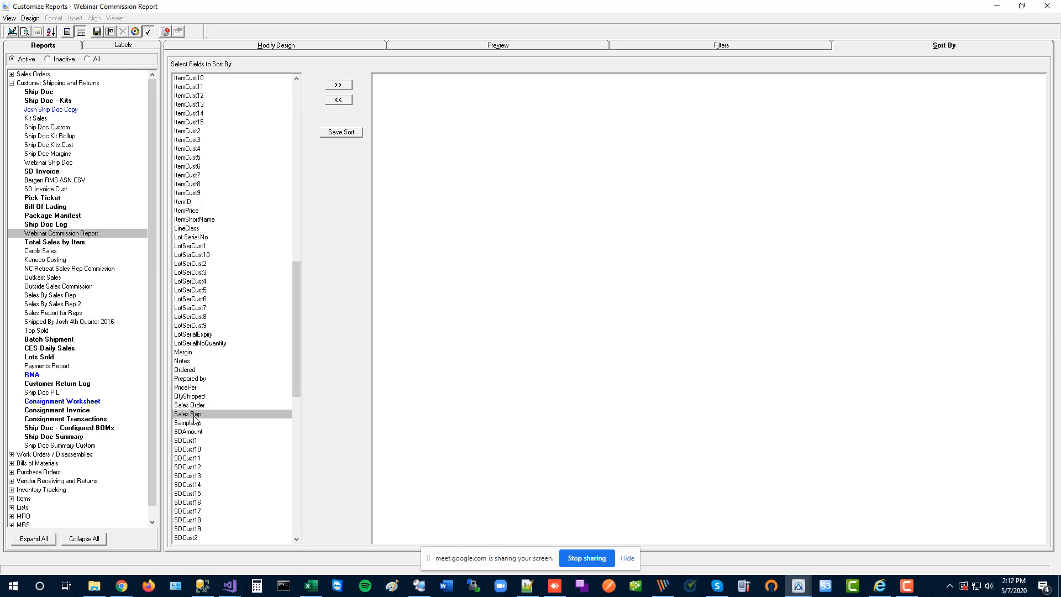
click(338, 85)
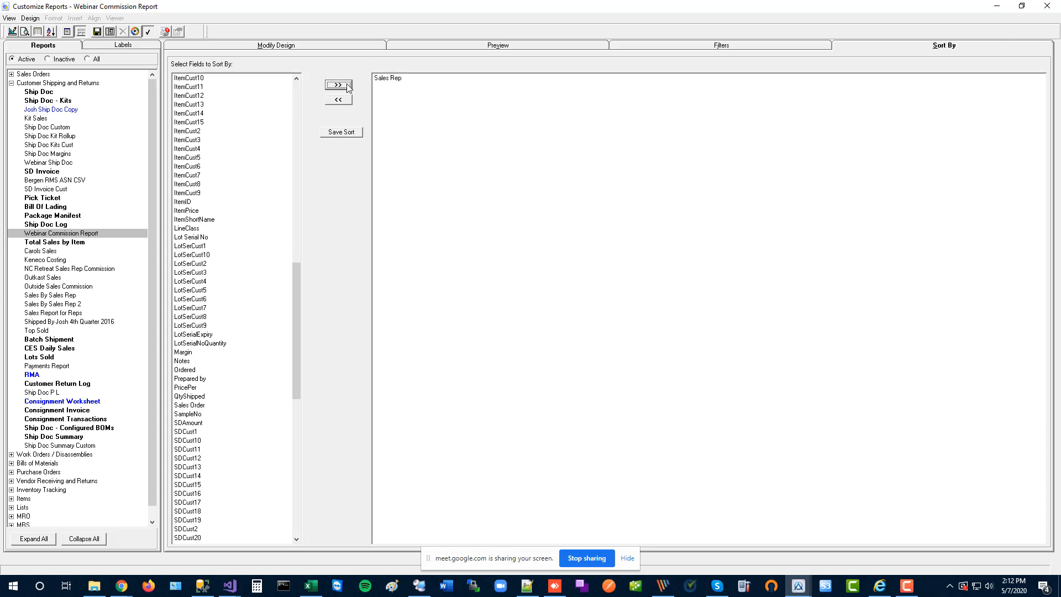
click(341, 134)
- Rename the HeaderLineNo group header section in the report design as HeaderCustomer
click(329, 45)
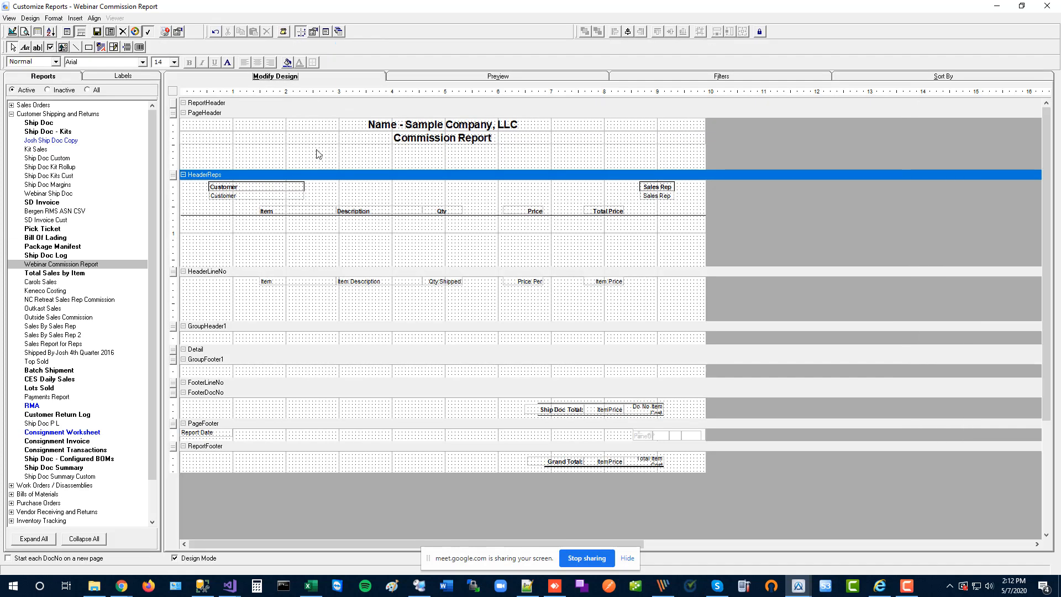
click(238, 273)
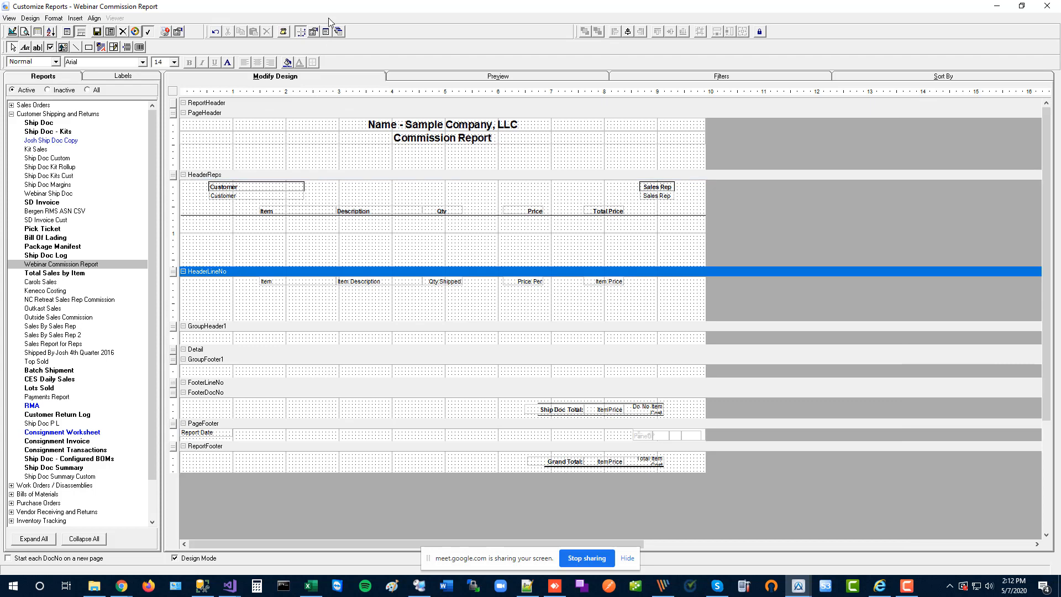
click(314, 32)
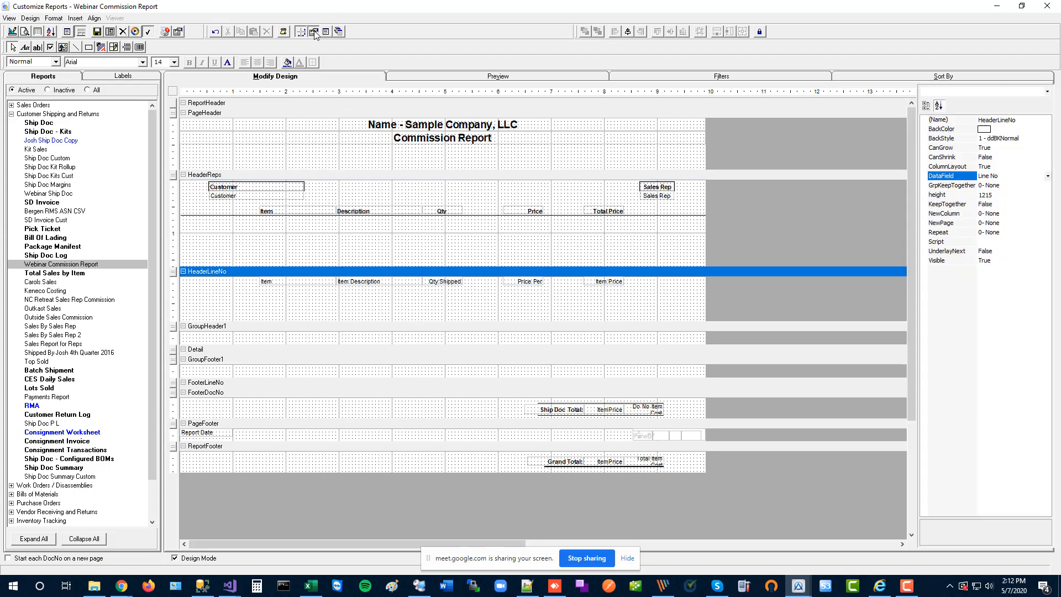
click(1034, 120)
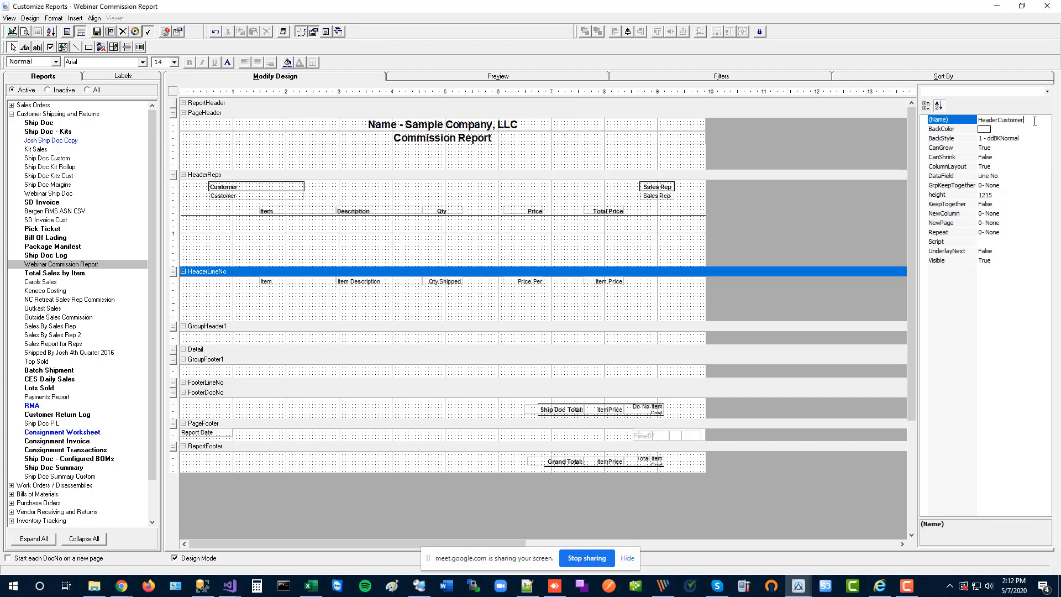
text(Customer)
key(Return)
- Set the data field of the HeaderCustomer section to Customer
click(1030, 174)
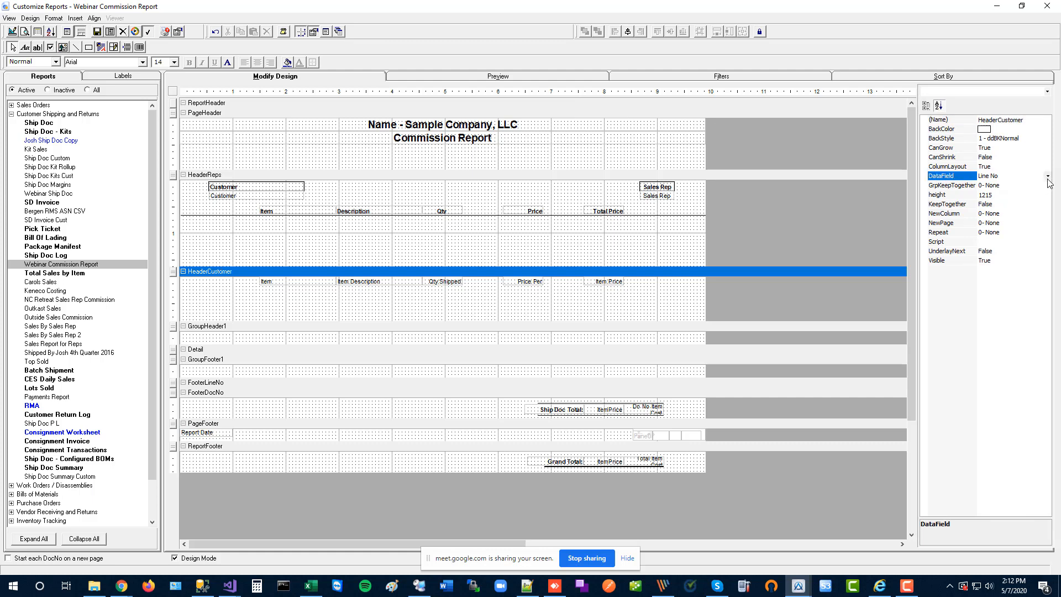
click(1048, 177)
drag(1046, 205, 1047, 200)
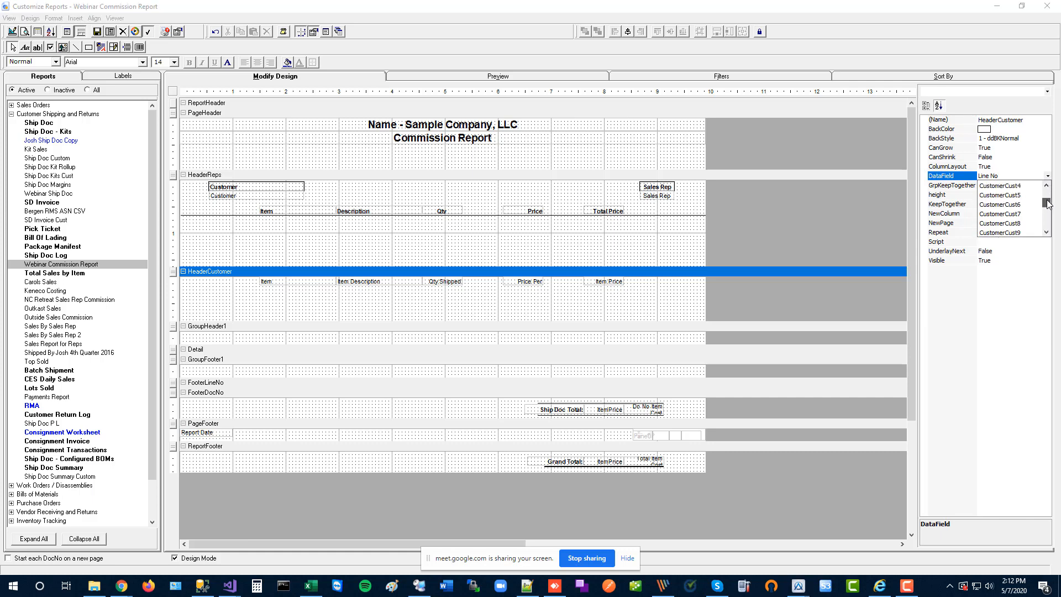
scroll(1047, 203, up, 8)
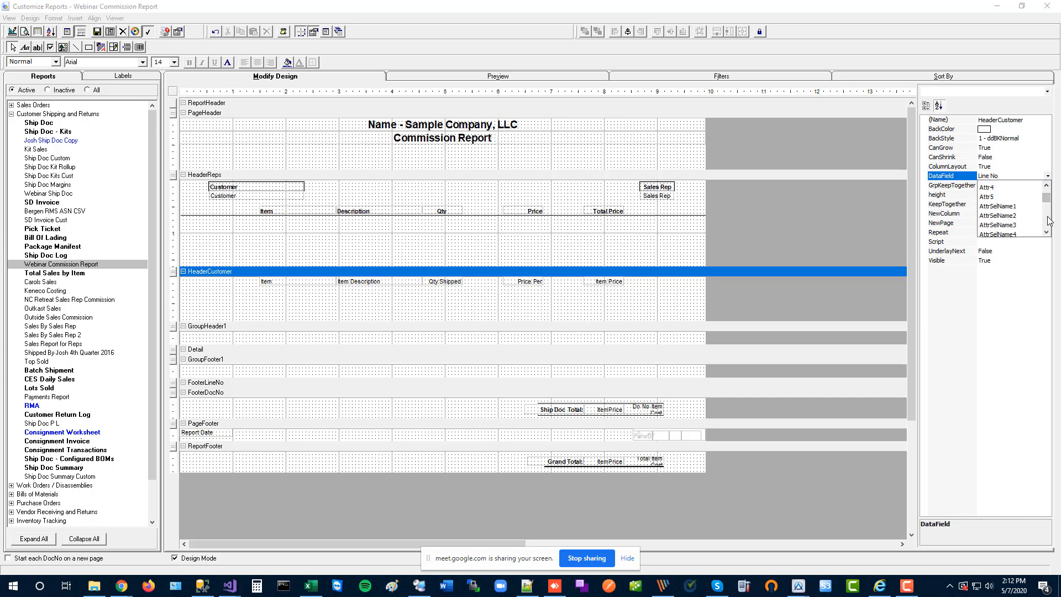
scroll(1048, 217, down, 6)
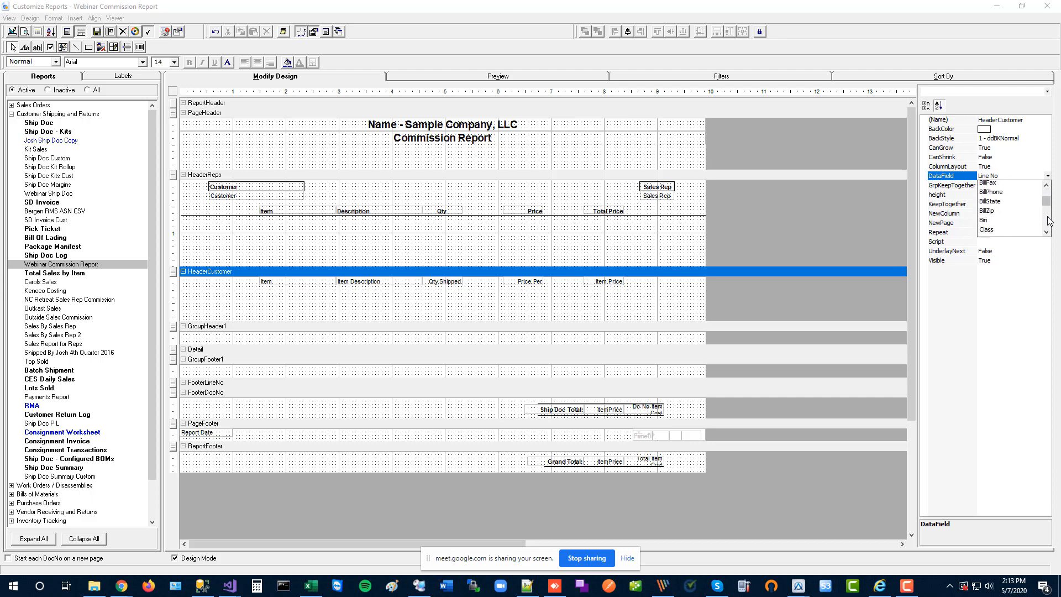
click(1047, 216)
click(1047, 194)
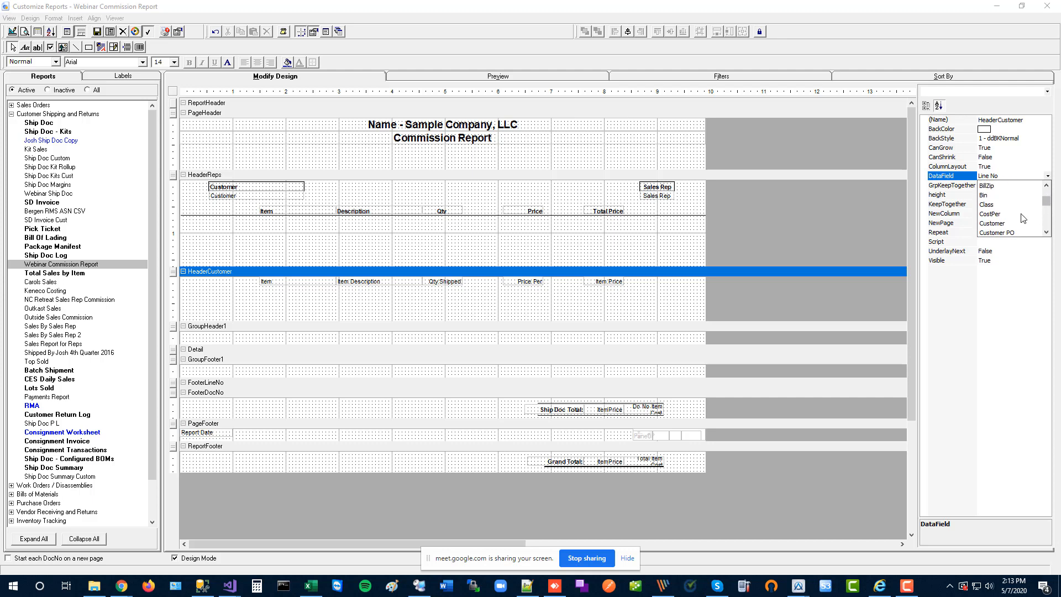
click(1010, 224)
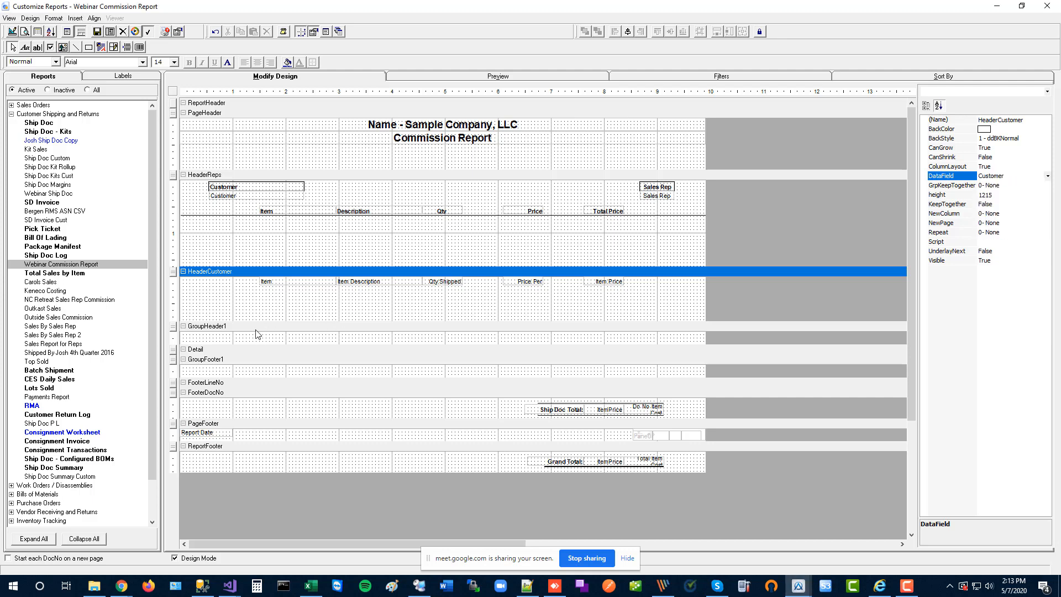
- Add Customer to the report's sort fields below Sales Rep
click(873, 76)
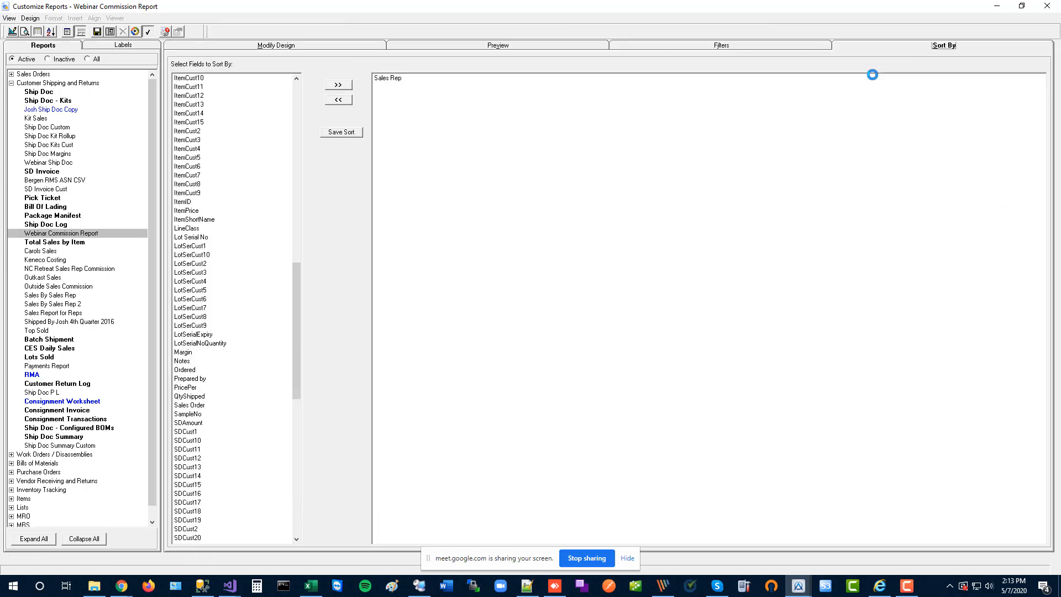
click(299, 93)
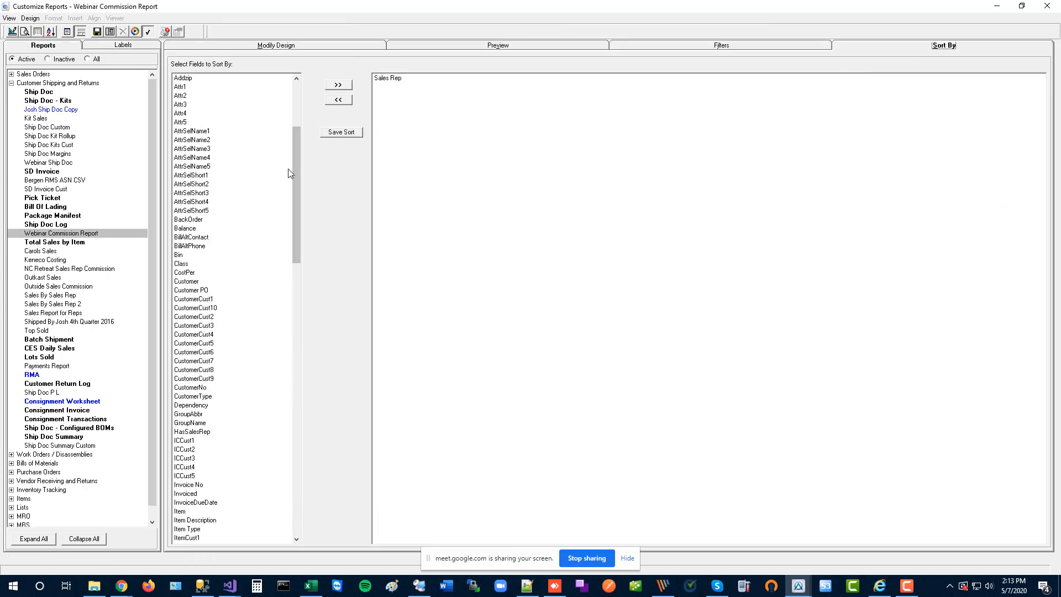
click(221, 281)
click(338, 84)
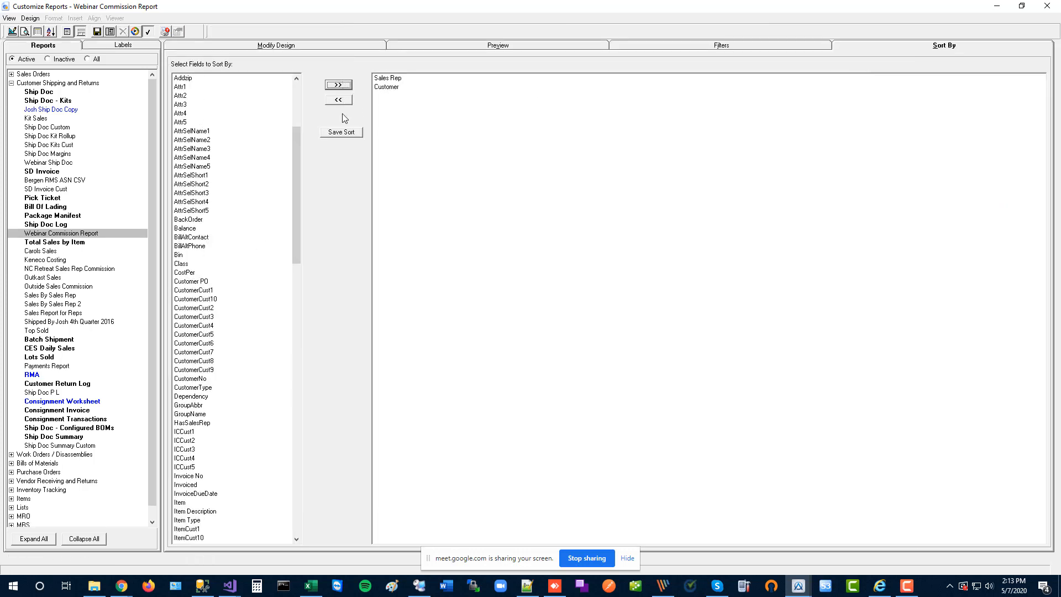
- Rename the GroupHeader1 section in the report design as HeaderItem
click(296, 45)
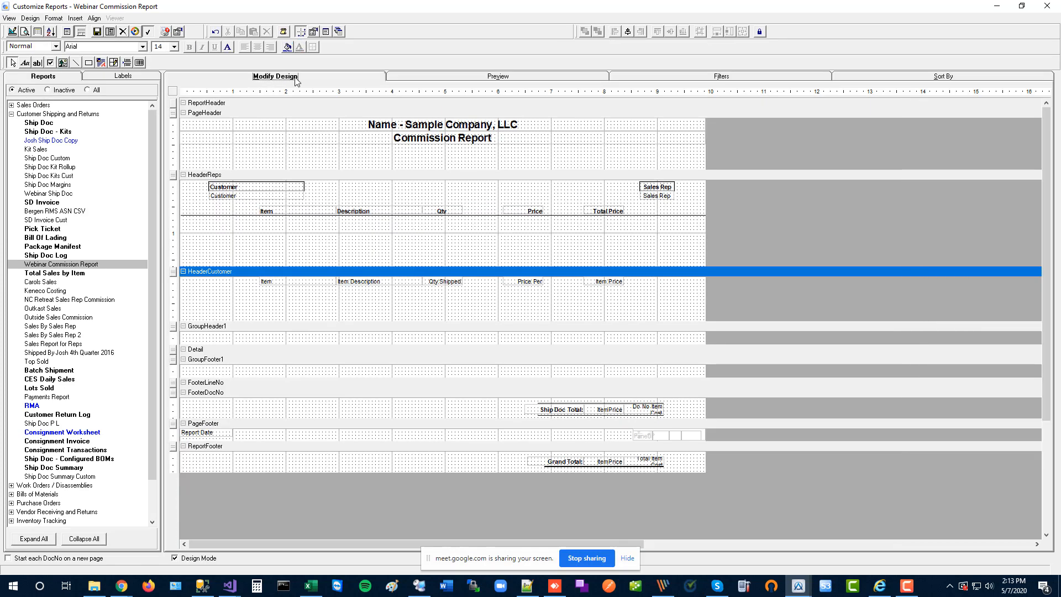
click(216, 326)
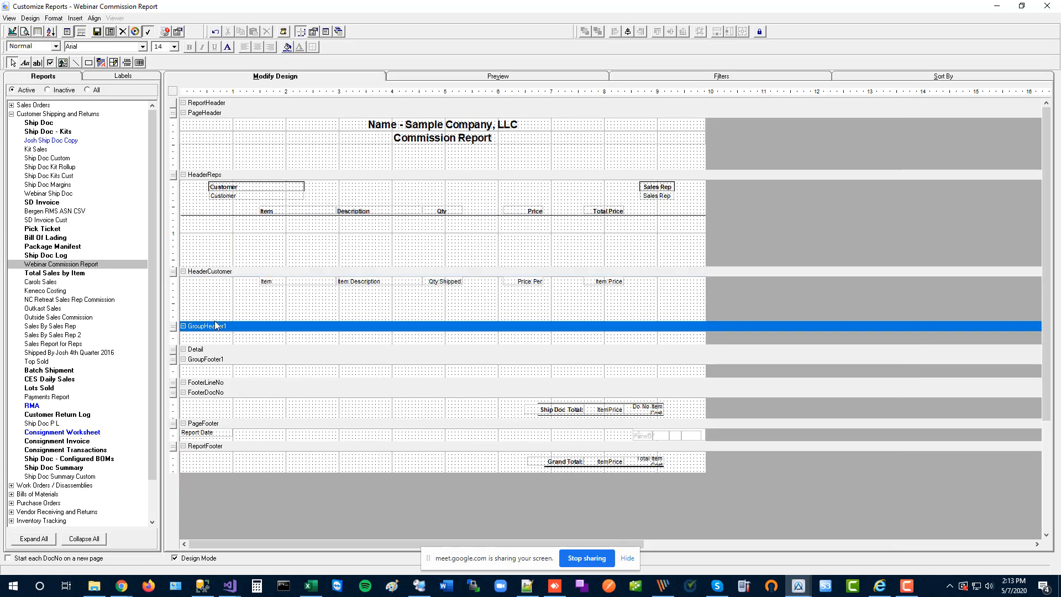
click(315, 31)
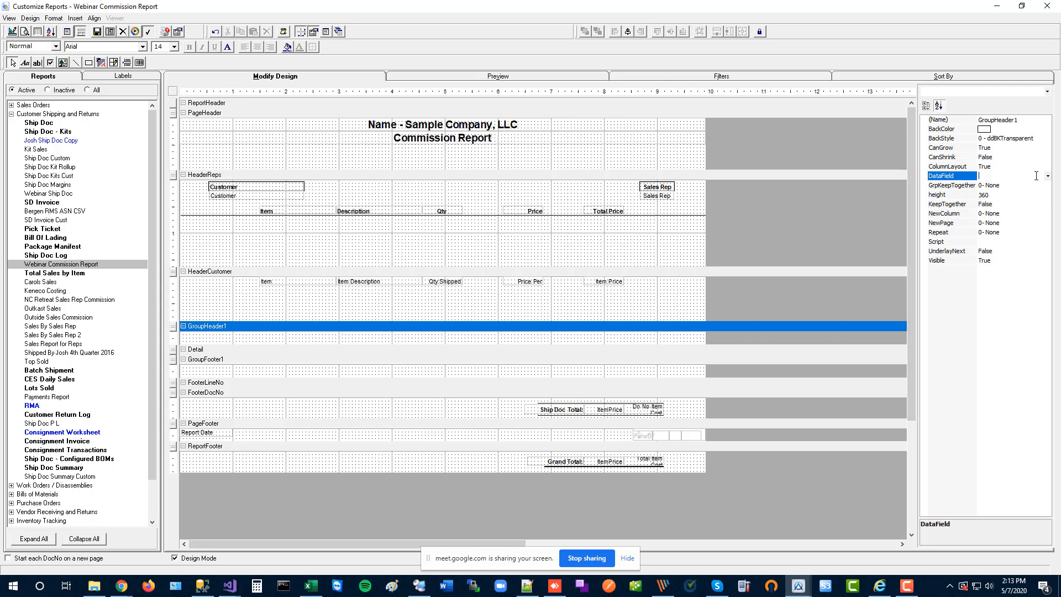
click(1032, 120)
text(H)
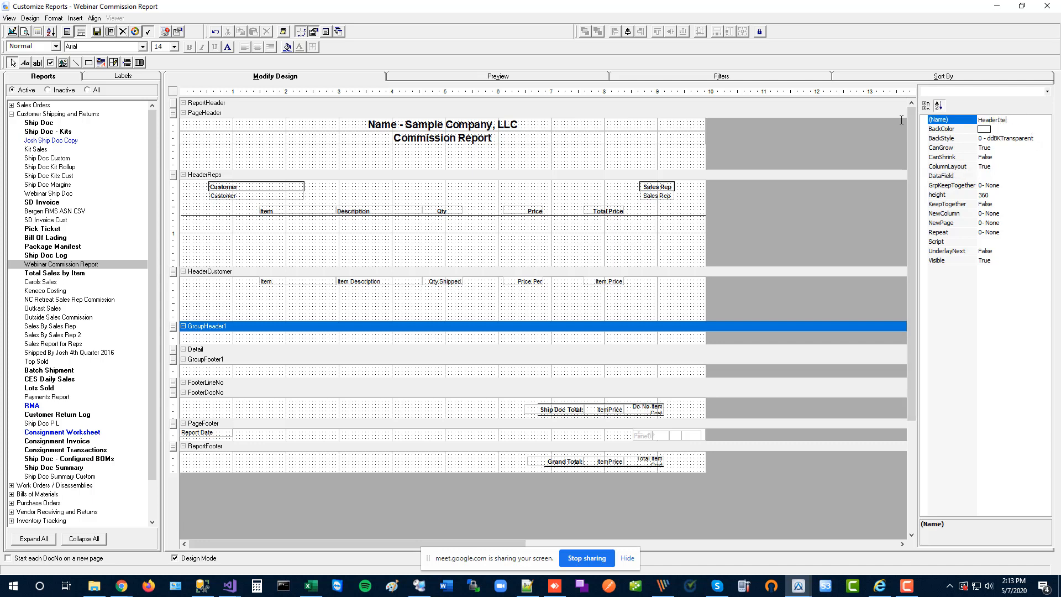
key(Return)
- Set the data field of the HeaderItem section to Item
click(1021, 176)
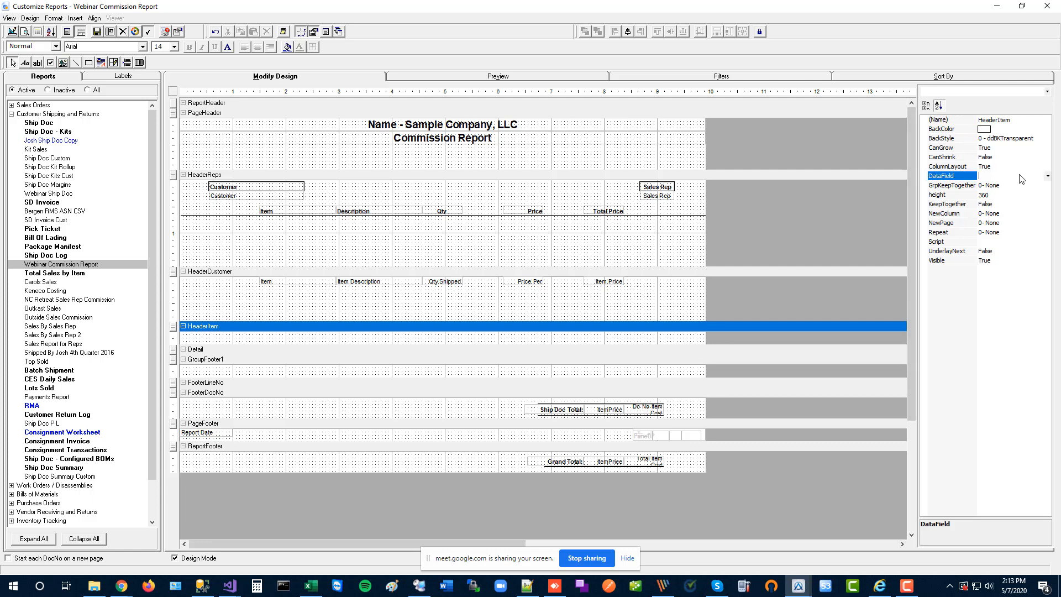
click(1048, 175)
drag(1048, 198, 1048, 209)
scroll(1049, 212, up, 2)
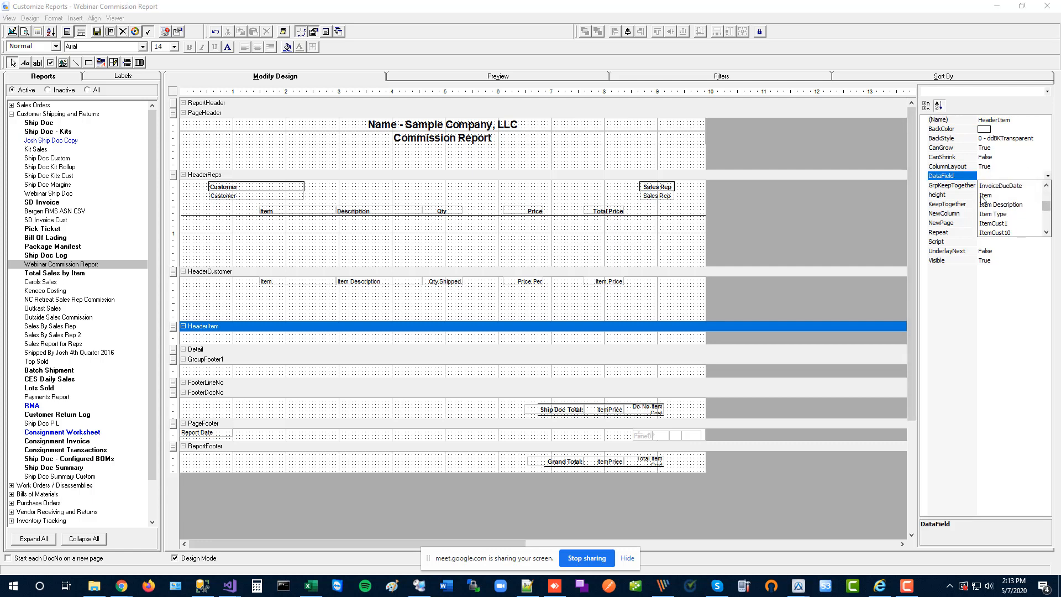
click(985, 199)
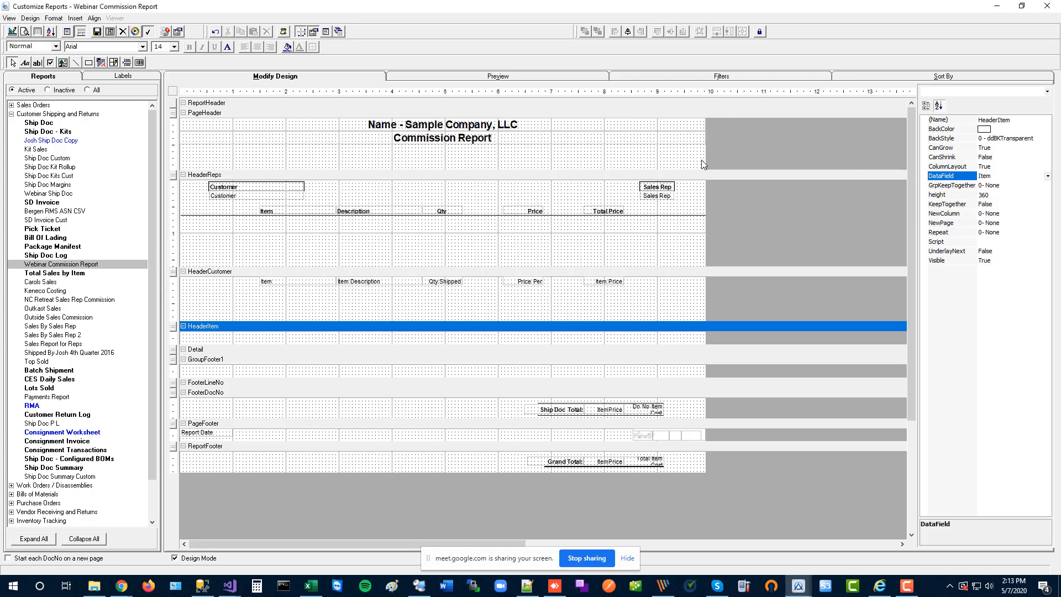
- Add Item to the report's sort fields below Customer
click(889, 76)
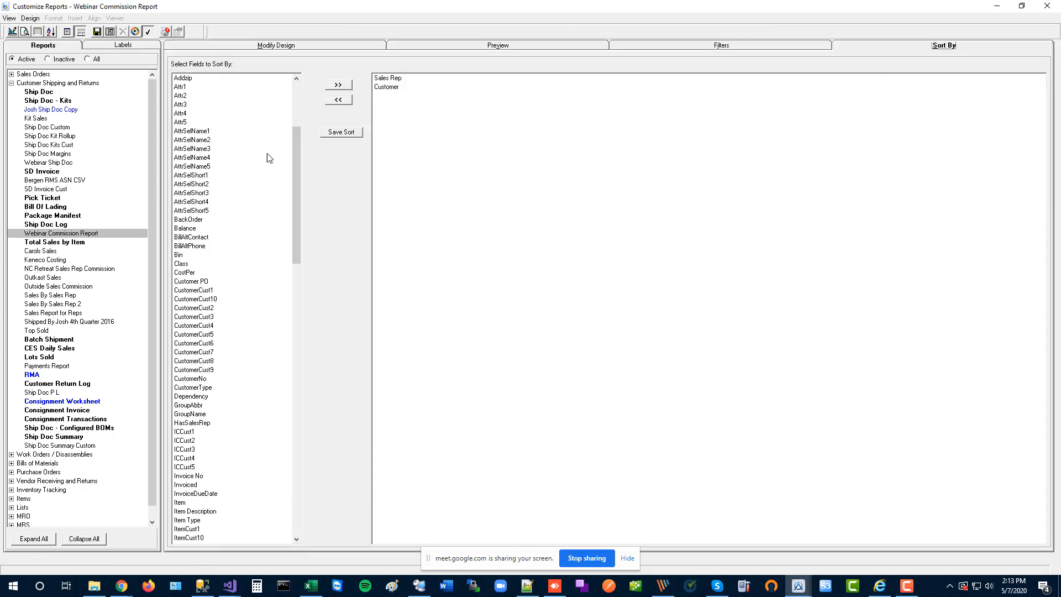
click(186, 502)
click(344, 87)
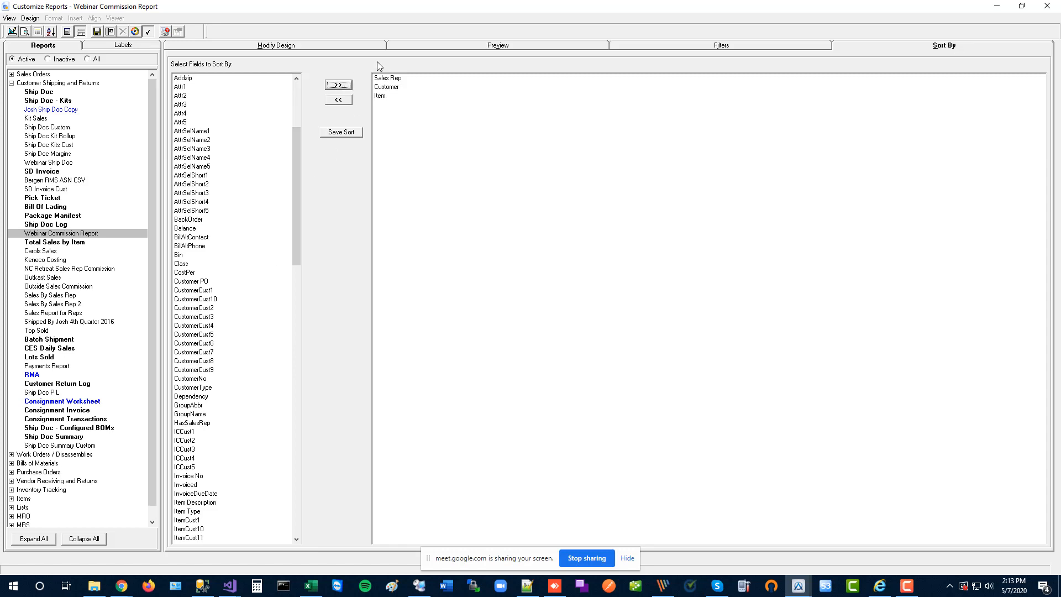
- Save the report's sort order and return to the report's design layout
click(342, 133)
click(313, 45)
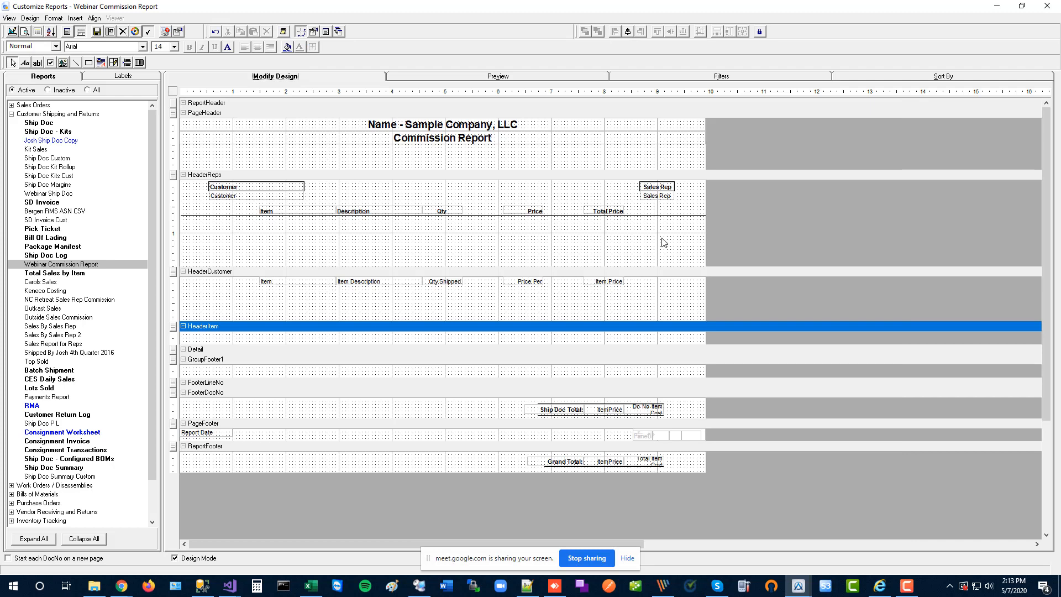
- Enlarge the HeaderReps section, move the Customer fields and column headings lower, and place the Sales Rep label and field at its upper left
drag(688, 245, 285, 231)
drag(385, 266, 385, 310)
drag(694, 258, 282, 253)
click(422, 238)
drag(686, 268, 200, 194)
click(274, 236)
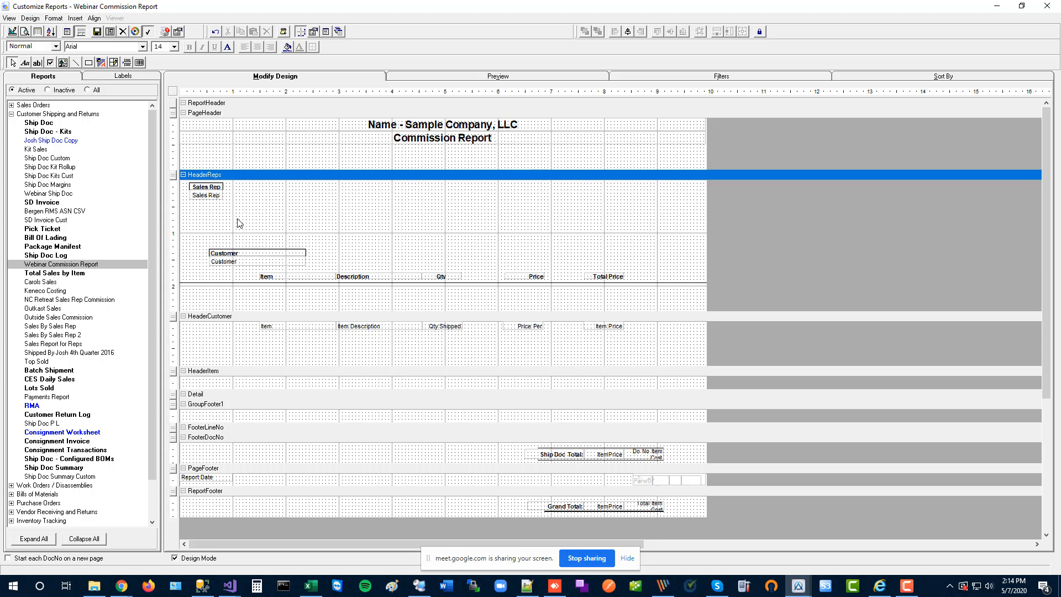
- Widen the Sales Rep label and its data field in HeaderReps to 1800
click(209, 198)
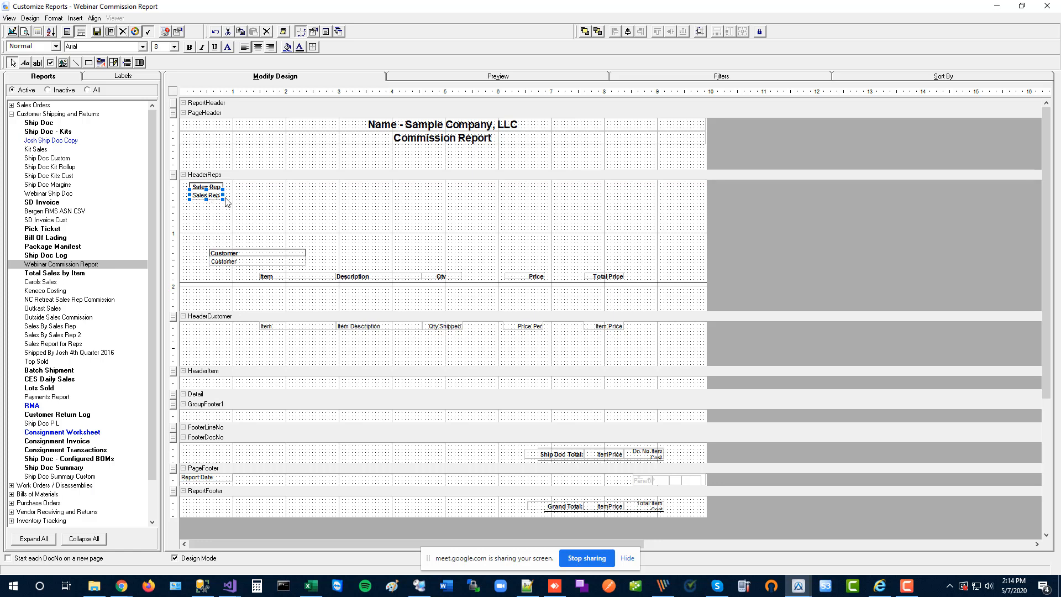
click(216, 187)
mouse_move(225, 185)
mouse_down()
mouse_move(310, 187)
mouse_move(256, 195)
mouse_up()
- Set the text colour of both the Sales Rep field and its label to red
click(225, 195)
click(300, 48)
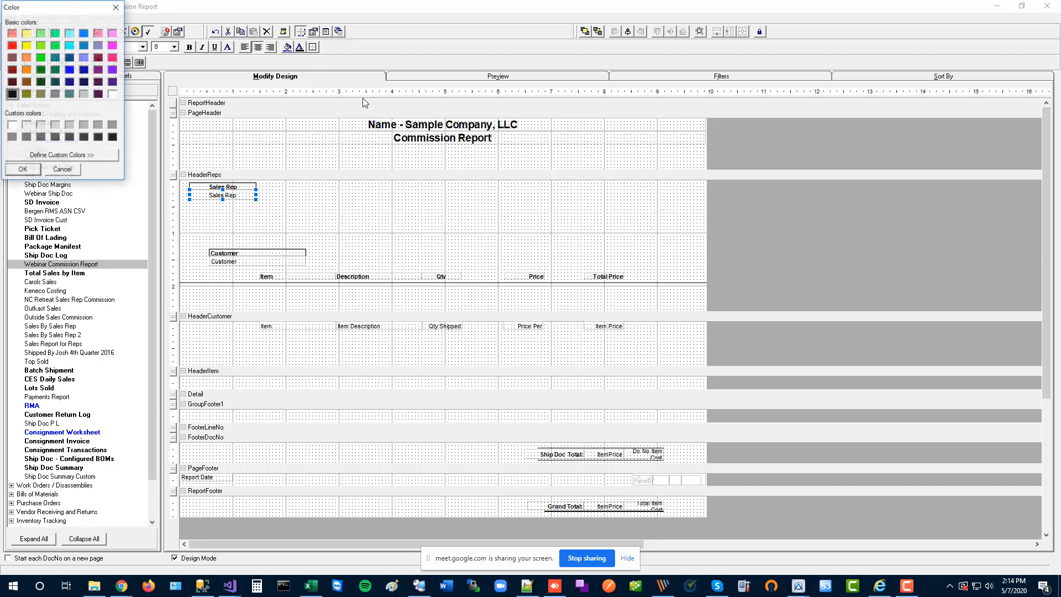
click(12, 45)
click(32, 169)
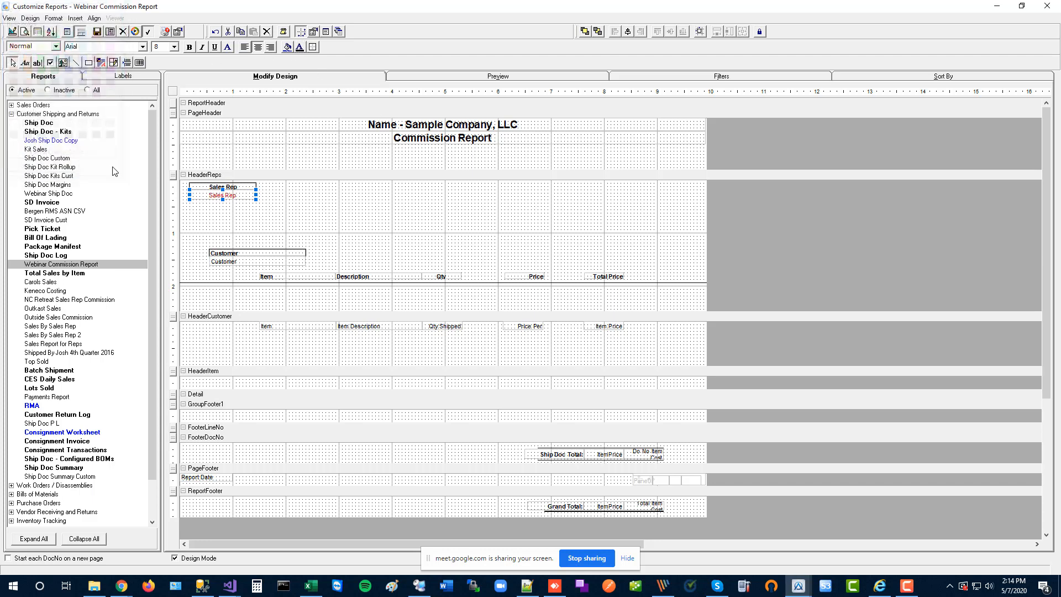
click(208, 187)
click(300, 48)
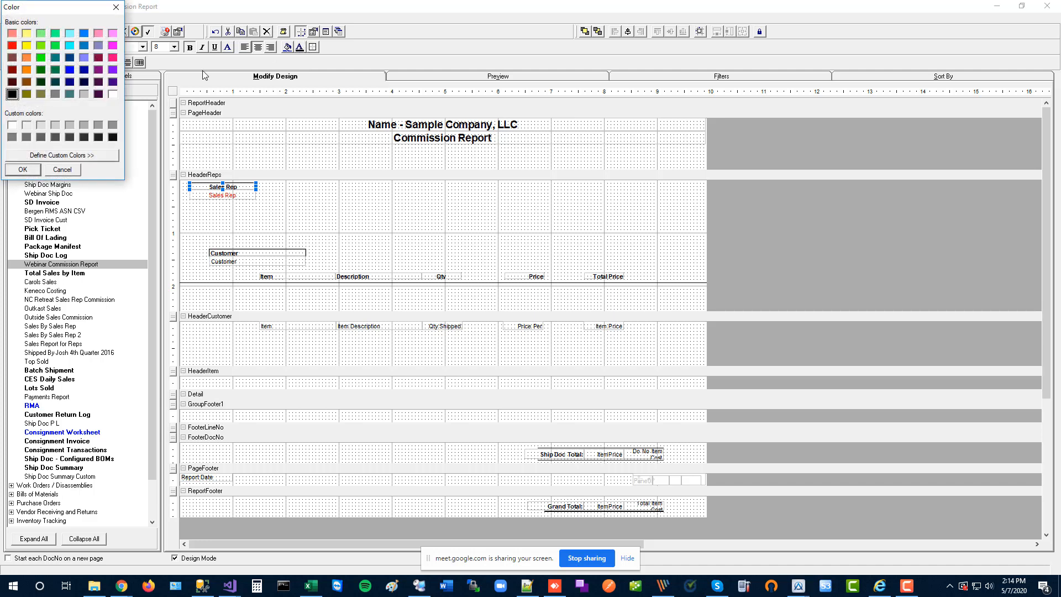
click(11, 45)
click(26, 169)
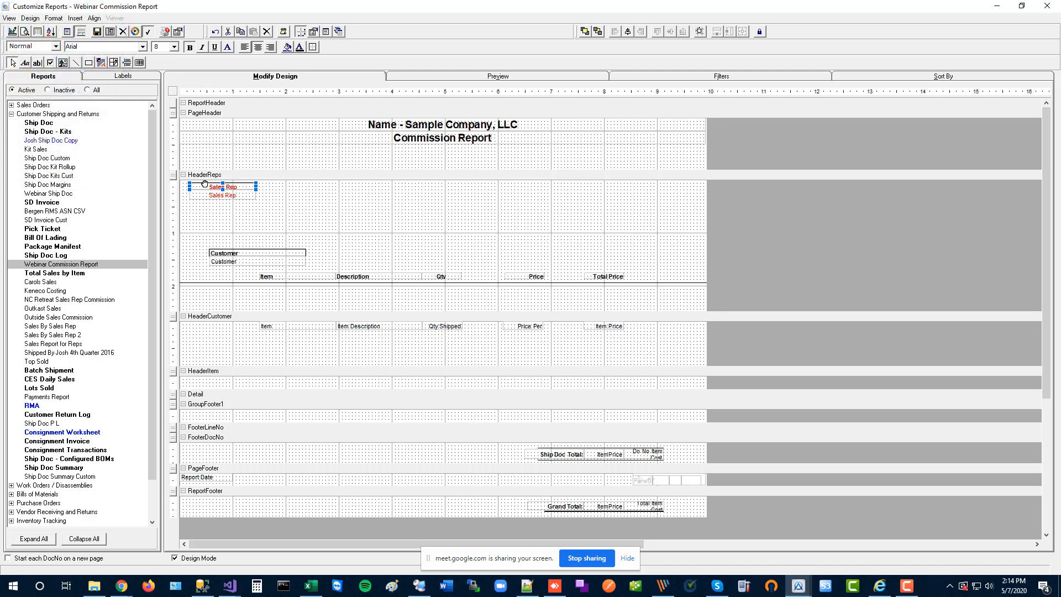
- Display the object properties and resize the sections, shortening HeaderReps slightly and enlarging HeaderItem to about 1.3 inches high
click(313, 31)
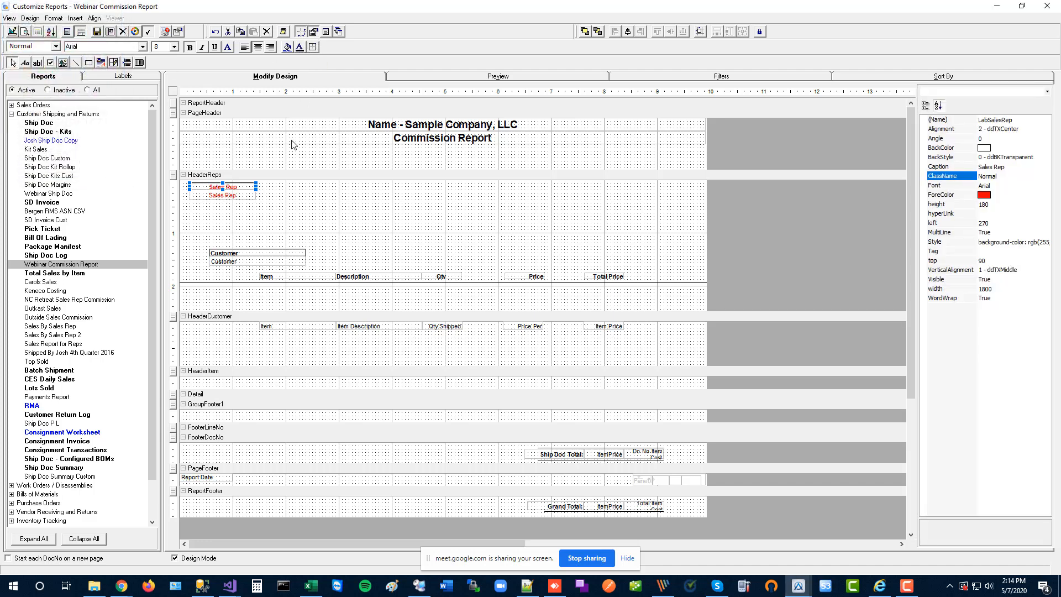
click(238, 199)
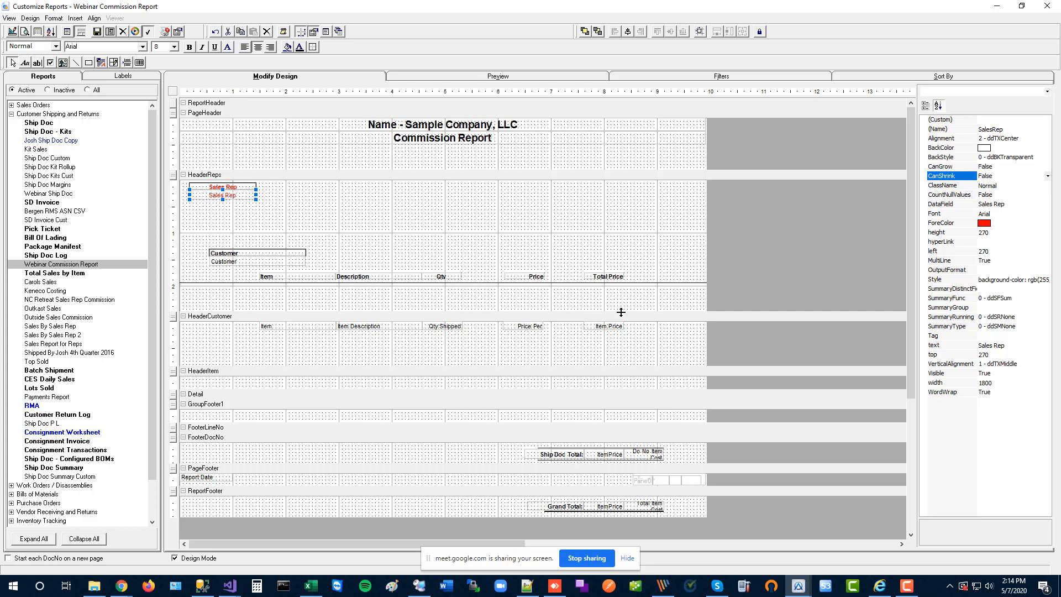
drag(621, 312, 621, 296)
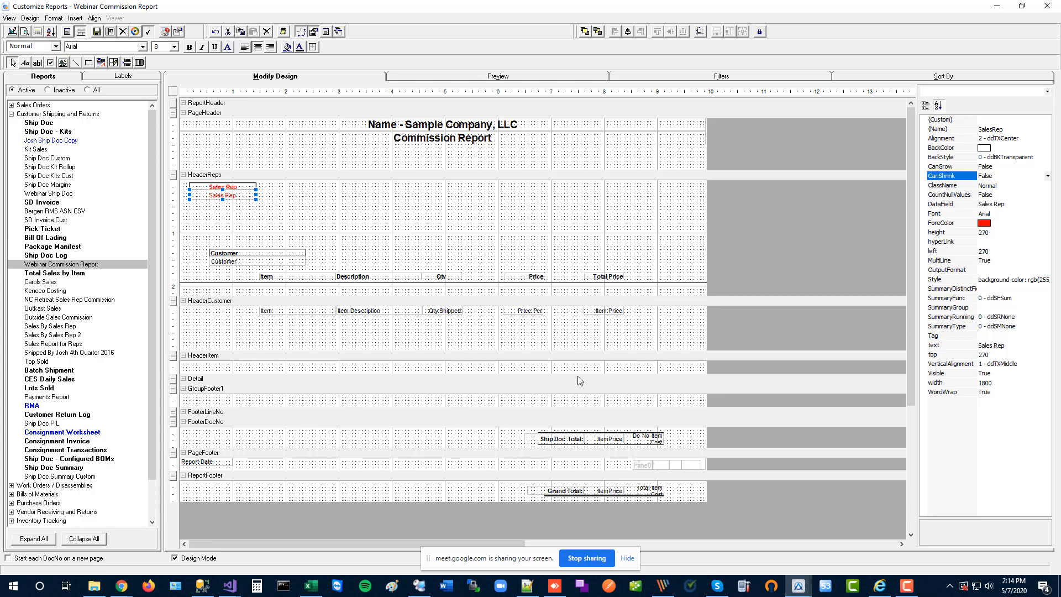
drag(578, 373, 580, 423)
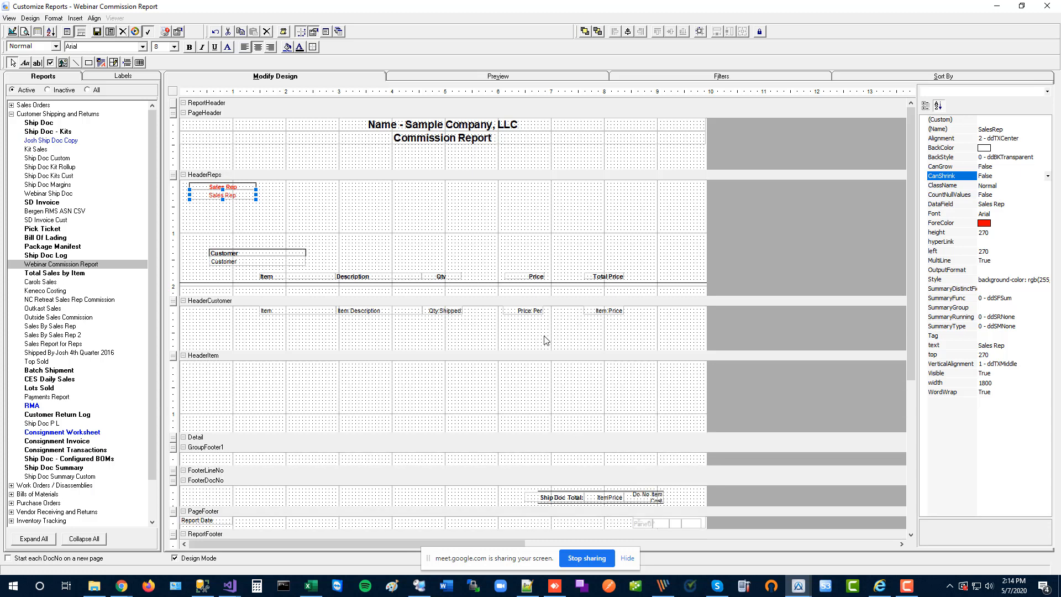
- Move the Item, Item Description, Qty Shipped, Price Per and Item Price fields from HeaderCustomer into the HeaderItem section
click(578, 345)
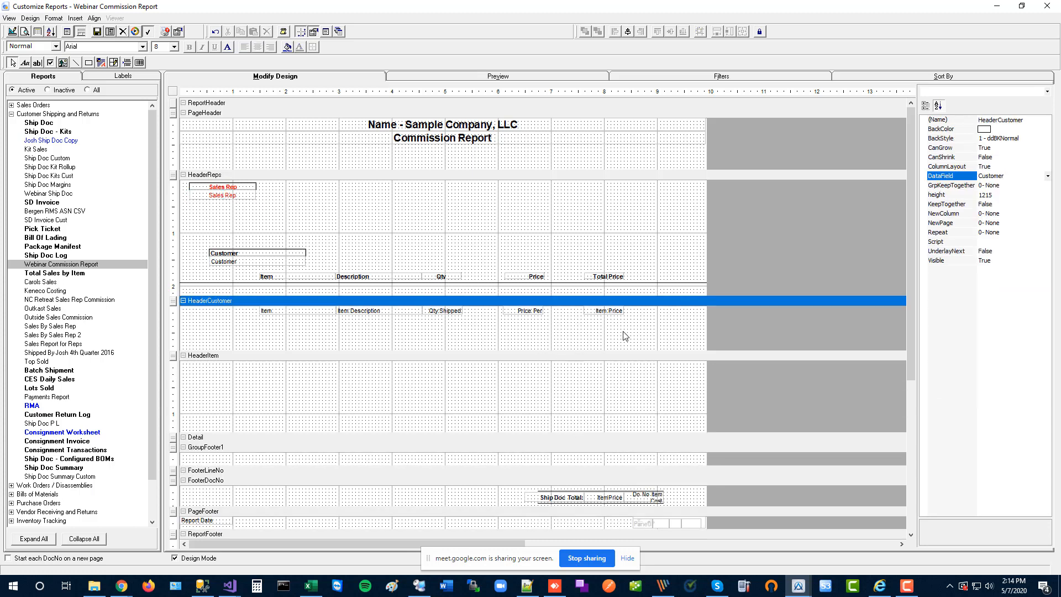
drag(623, 330, 250, 307)
right_click(289, 313)
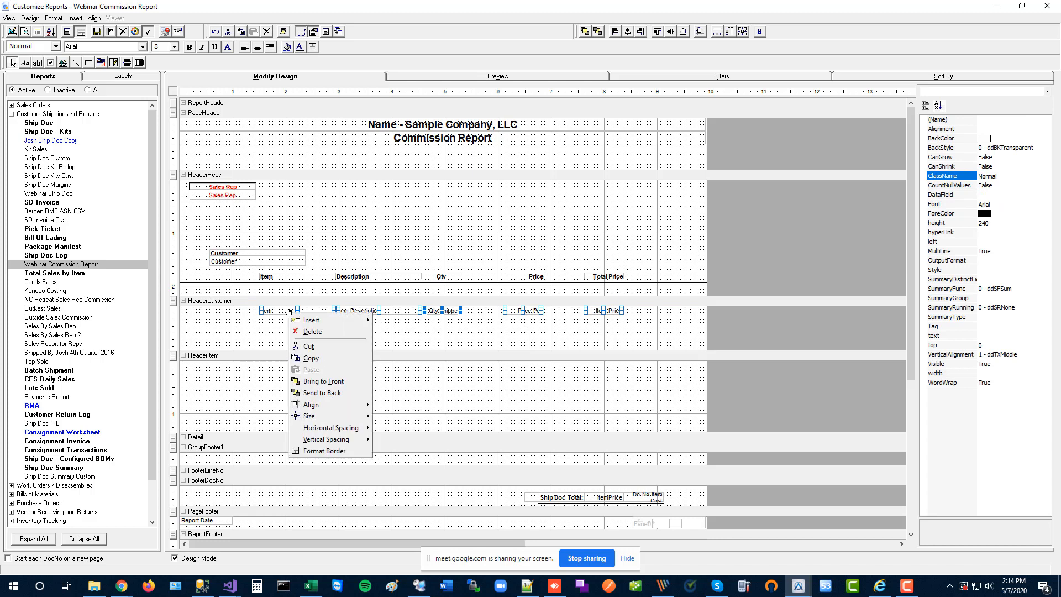
click(329, 347)
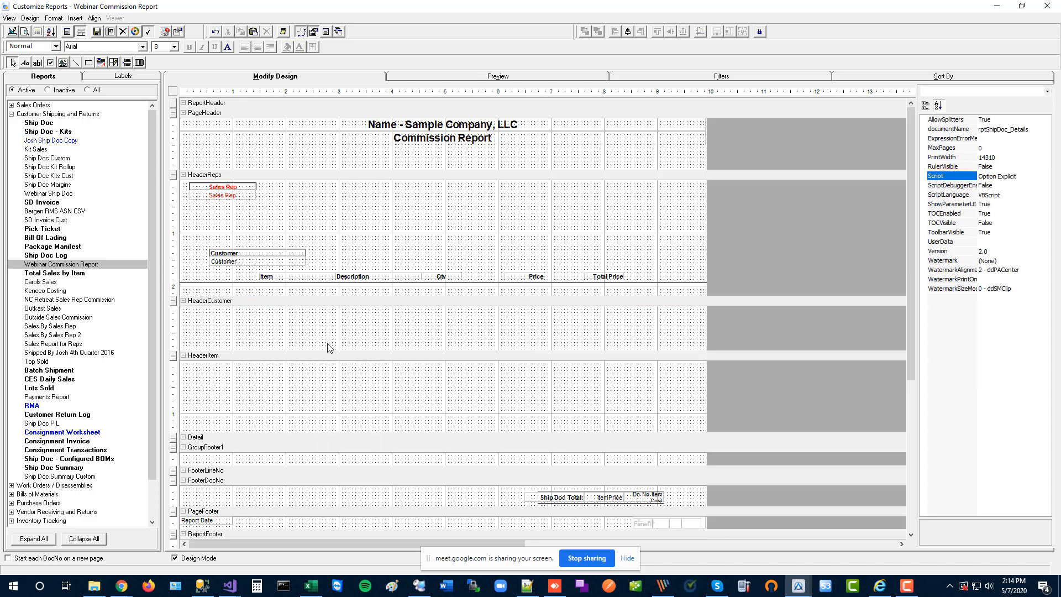
right_click(297, 398)
click(340, 463)
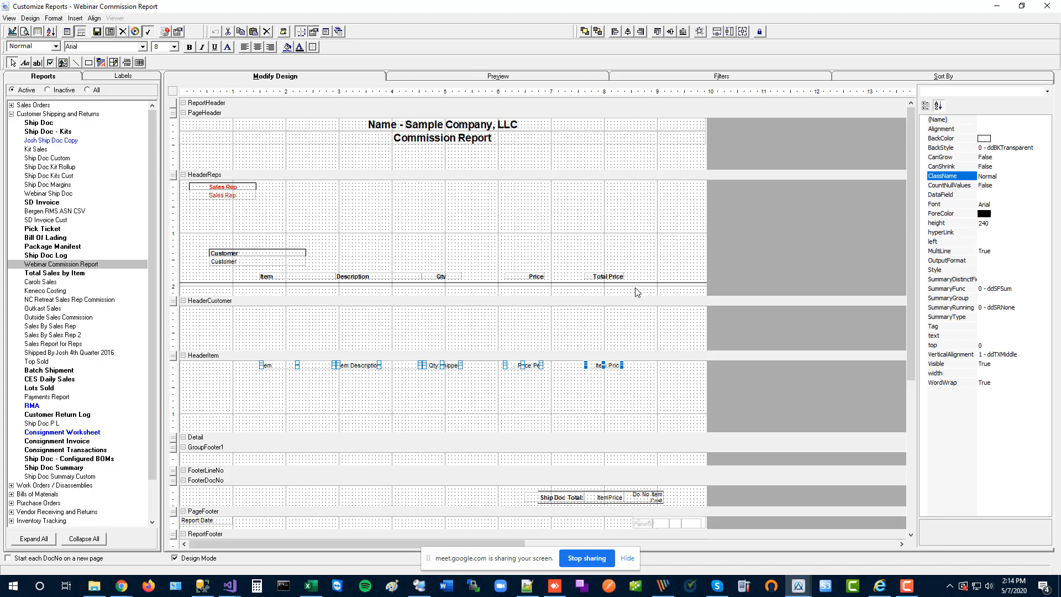
- Move the column headings and their underline from HeaderReps into HeaderCustomer, and extend that section slightly below the line
drag(634, 288, 274, 276)
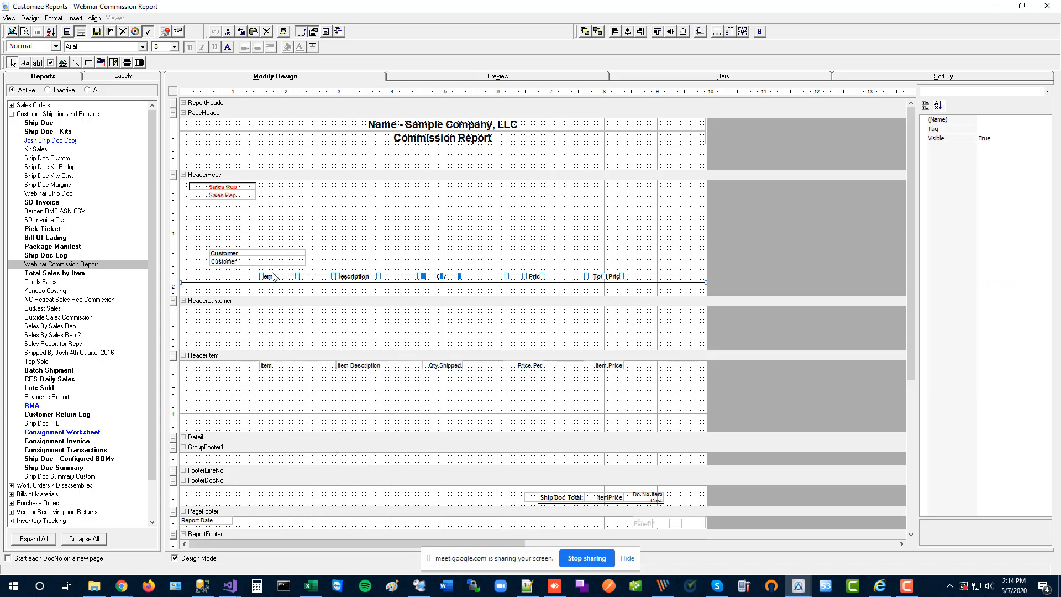
right_click(314, 280)
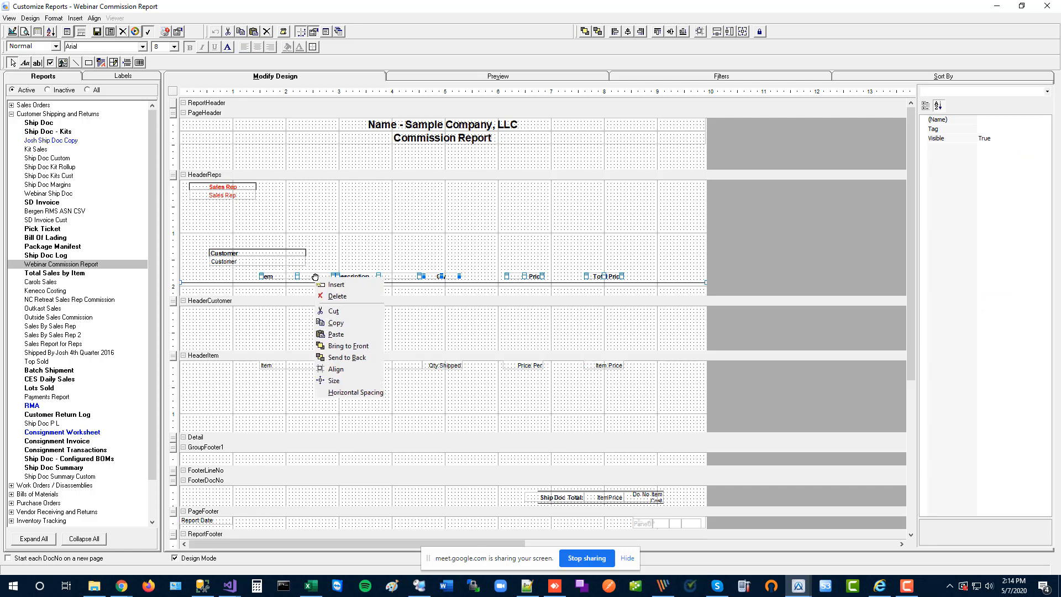
click(346, 311)
right_click(343, 325)
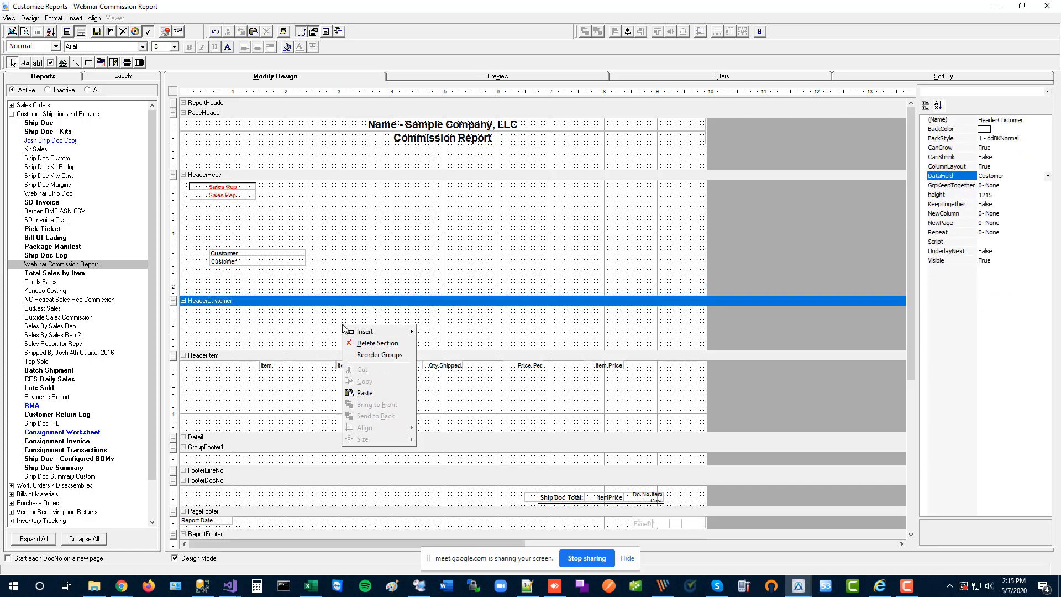
click(388, 393)
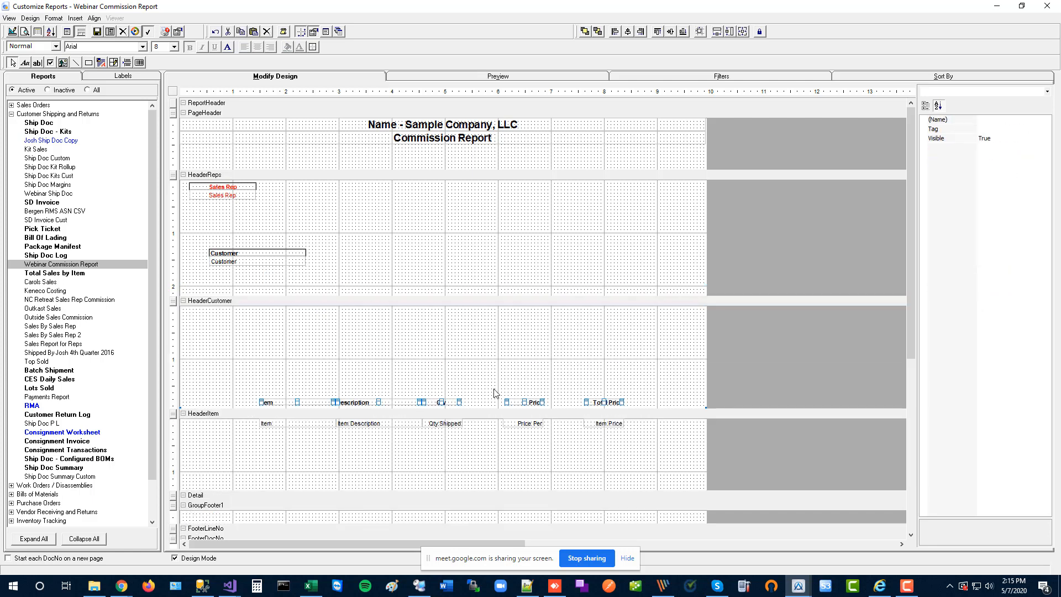
drag(463, 408, 463, 421)
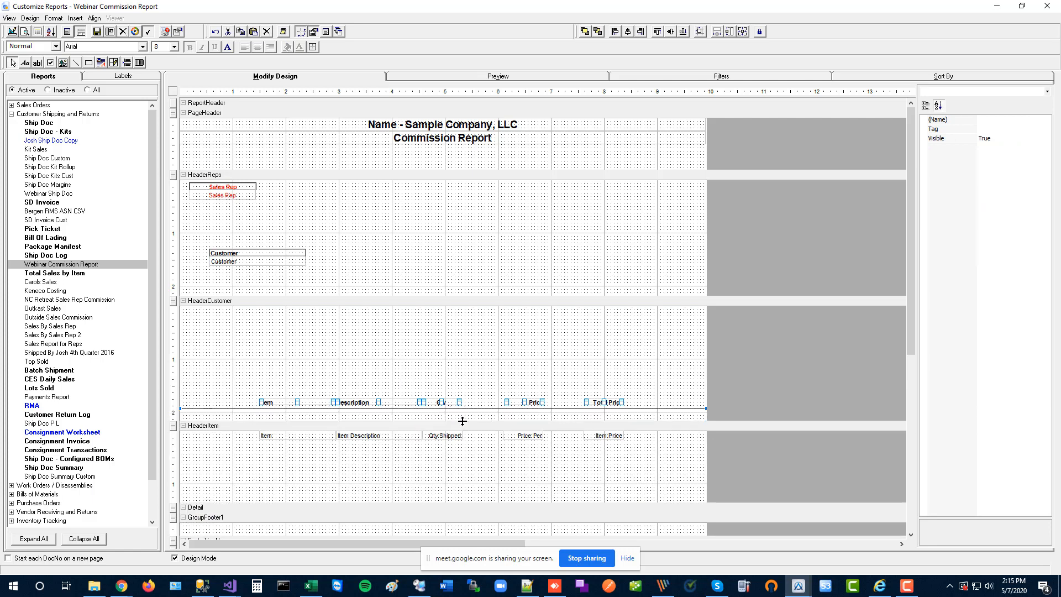
click(479, 371)
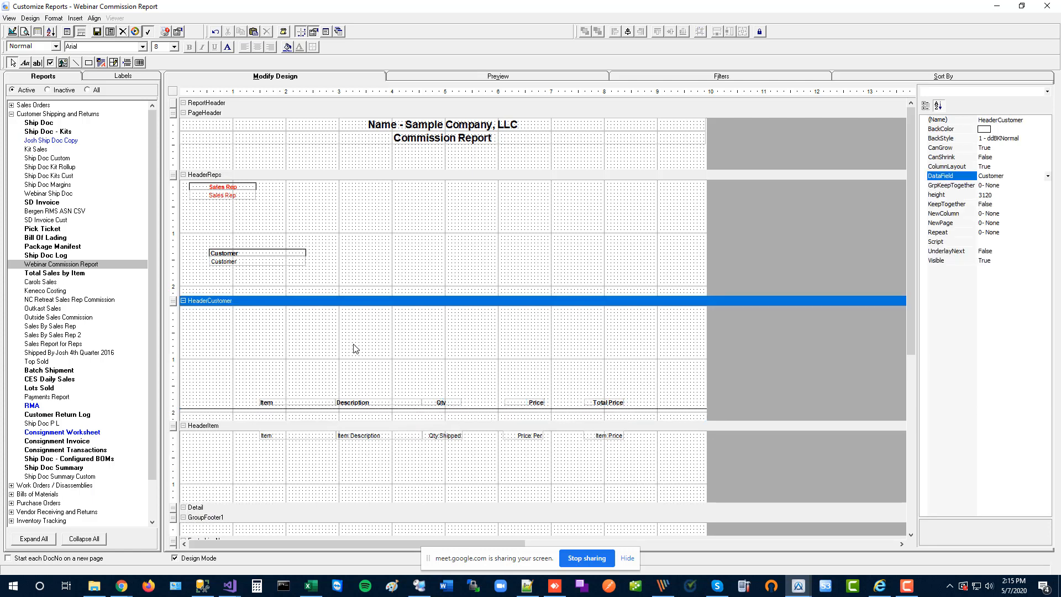
- Move the Customer label and field to the upper left of HeaderCustomer, and shrink HeaderReps to just fit the Sales Rep fields
click(257, 254)
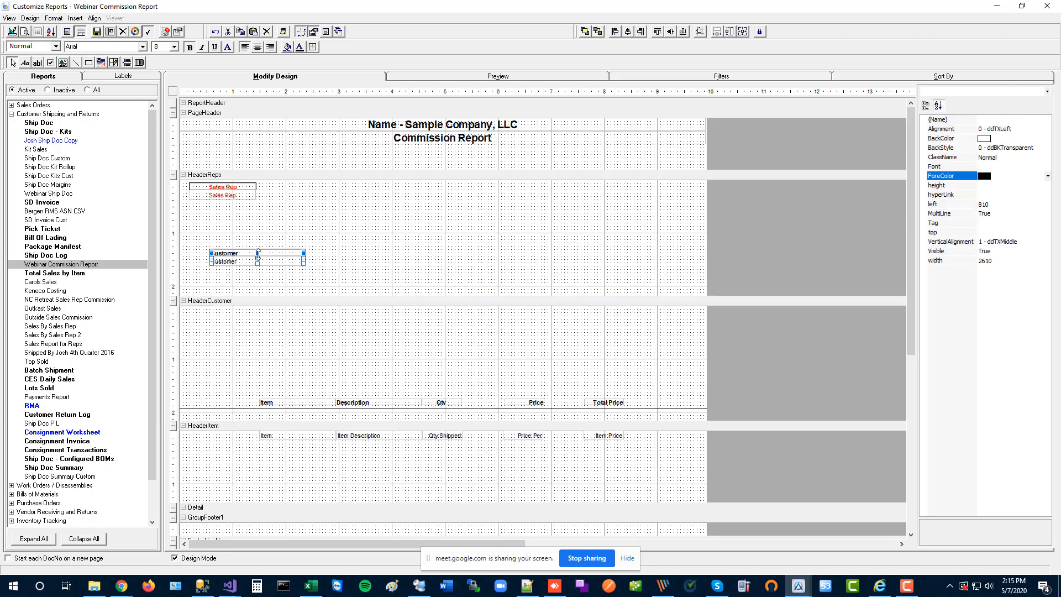
right_click(246, 261)
click(270, 294)
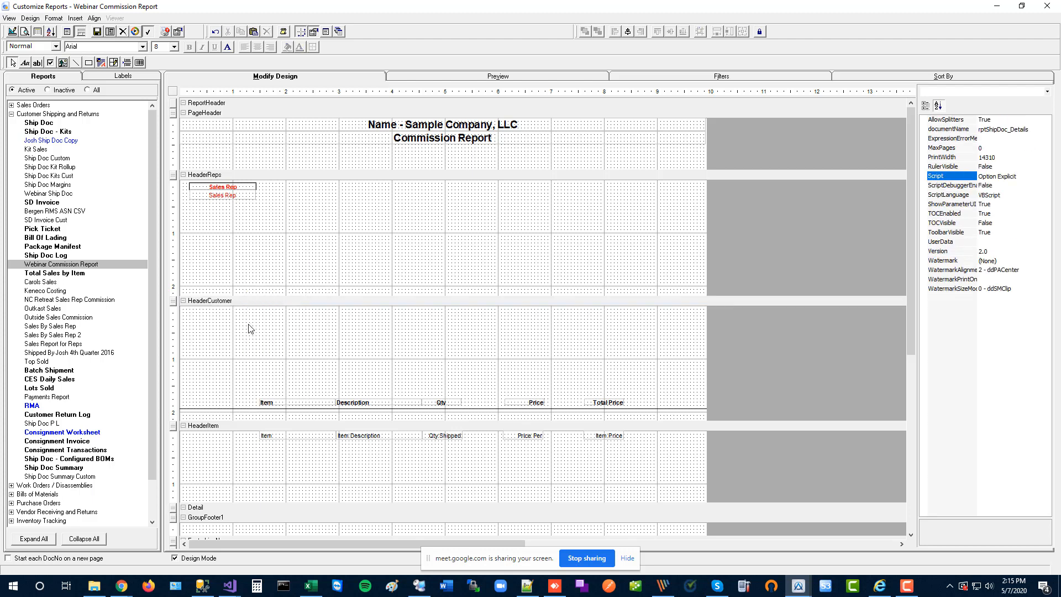
right_click(247, 326)
click(270, 392)
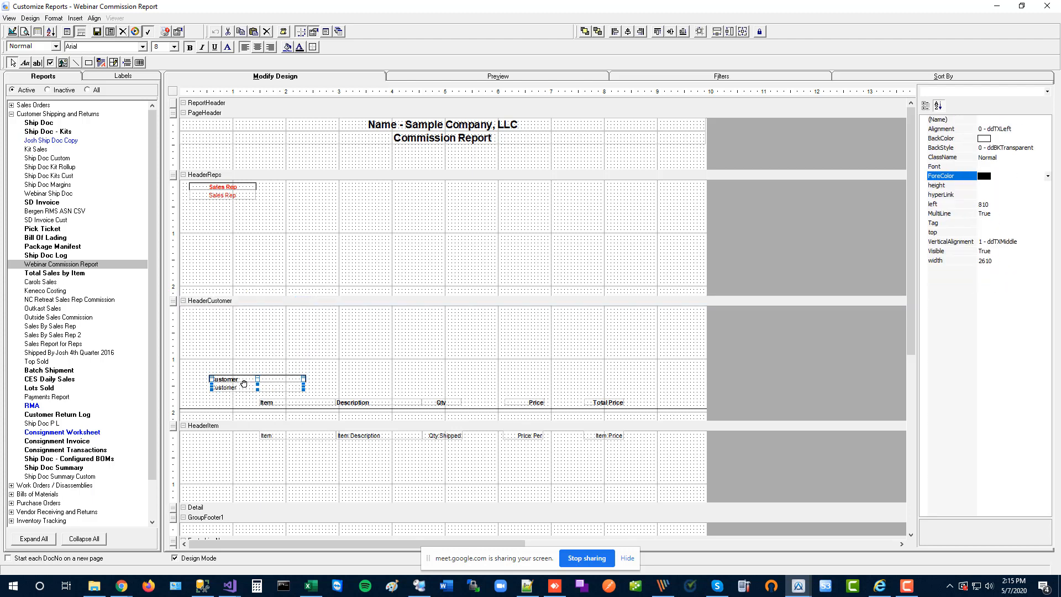
drag(244, 383, 222, 321)
drag(263, 296, 260, 209)
click(229, 265)
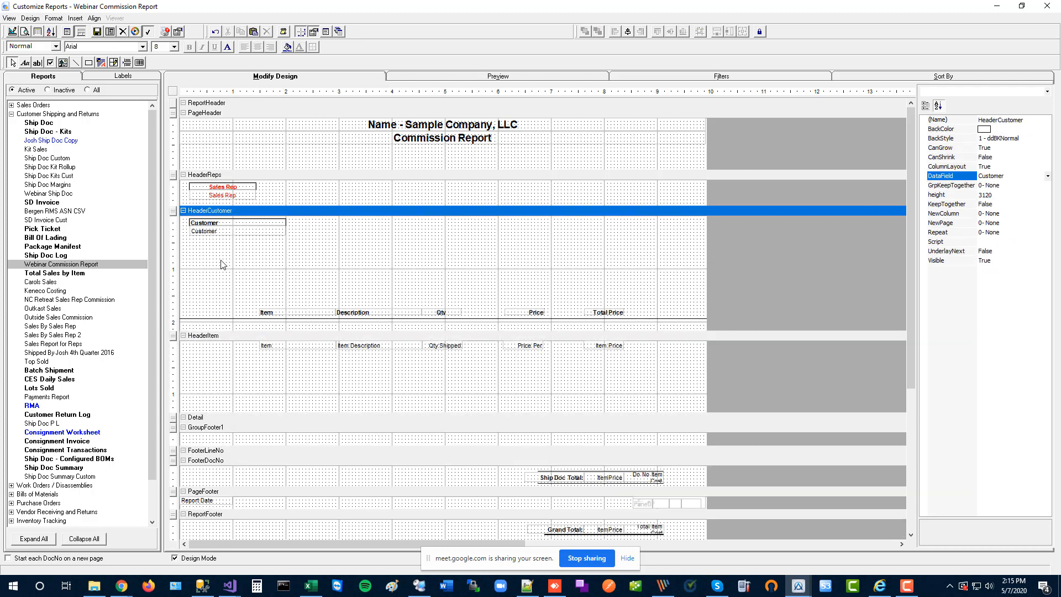
- Centre-align the text of the Customer label and field in the HeaderCustomer section
click(216, 232)
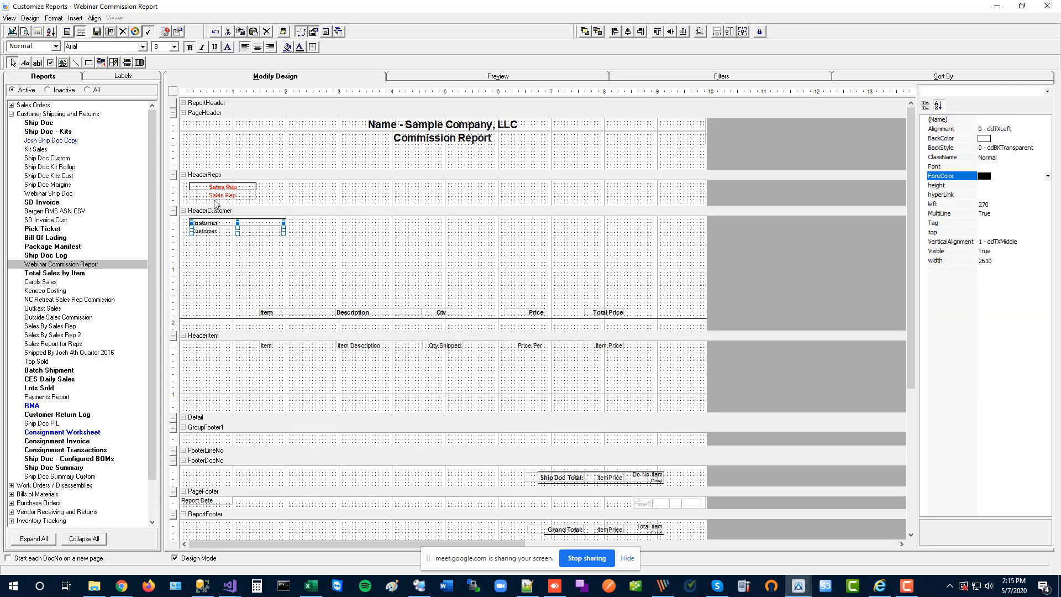
ctrl+click(217, 196)
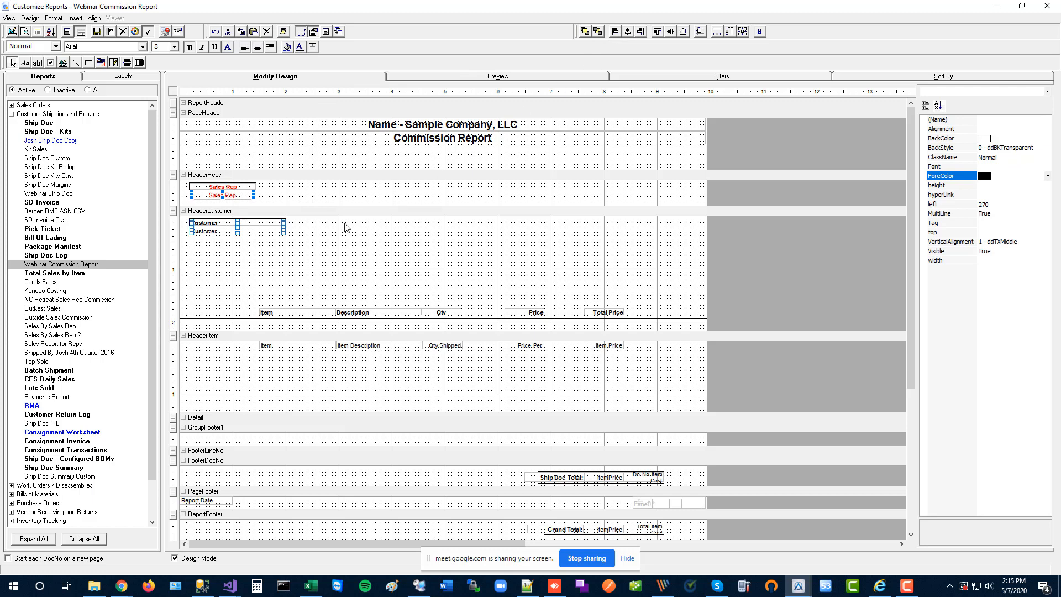
click(298, 259)
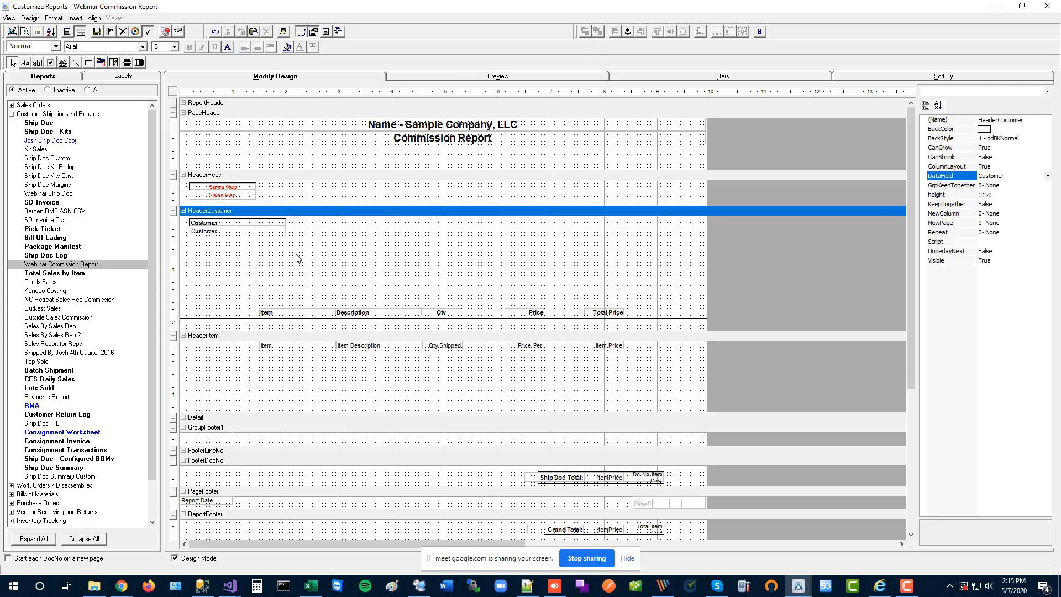
click(258, 223)
shift+click(257, 232)
click(258, 47)
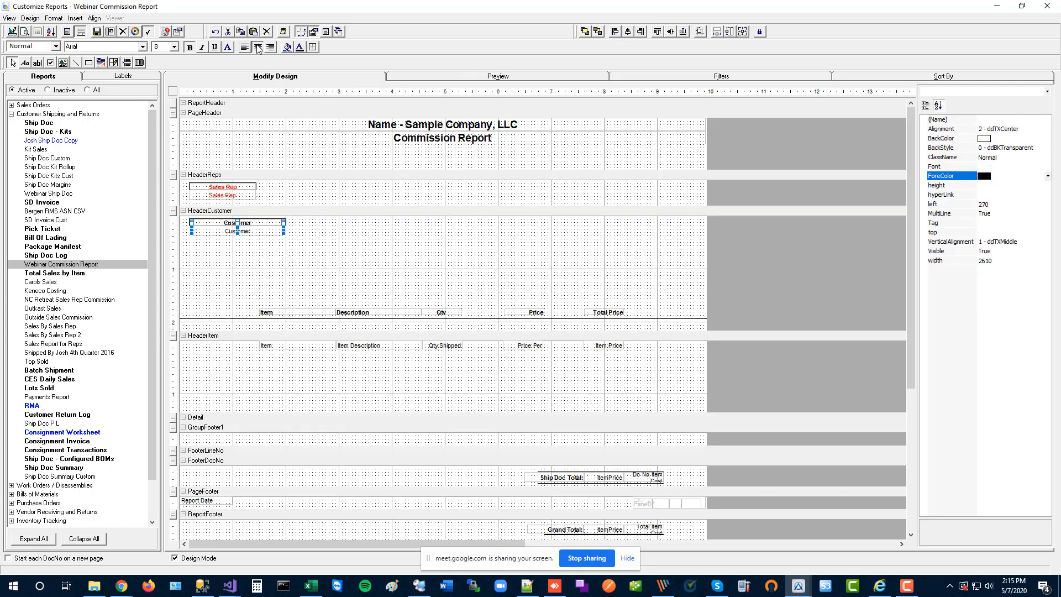
- Set the text colour of the Customer label and its data field to blue
click(235, 257)
click(253, 223)
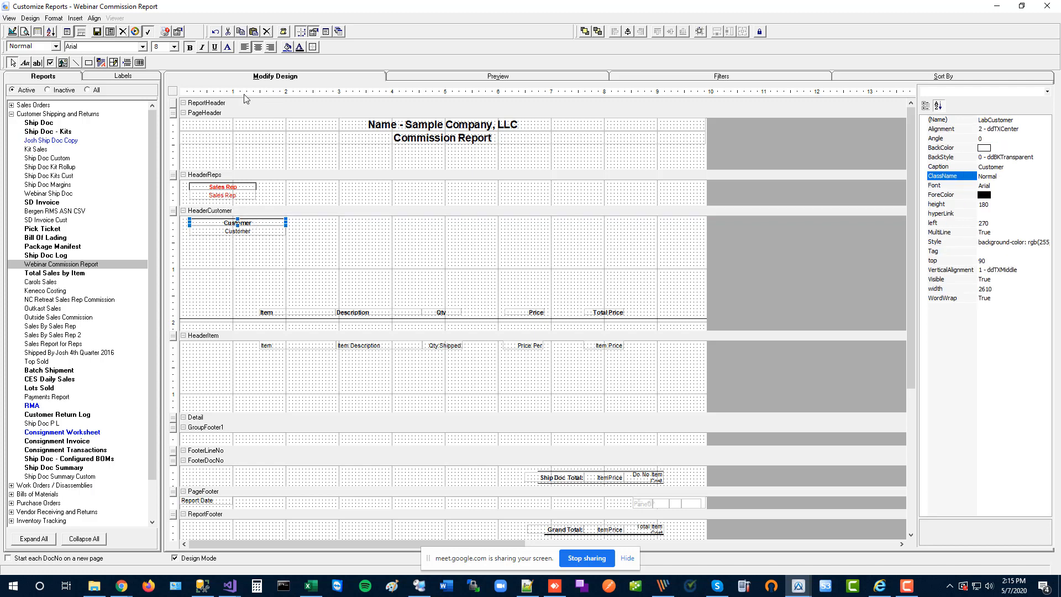
click(299, 49)
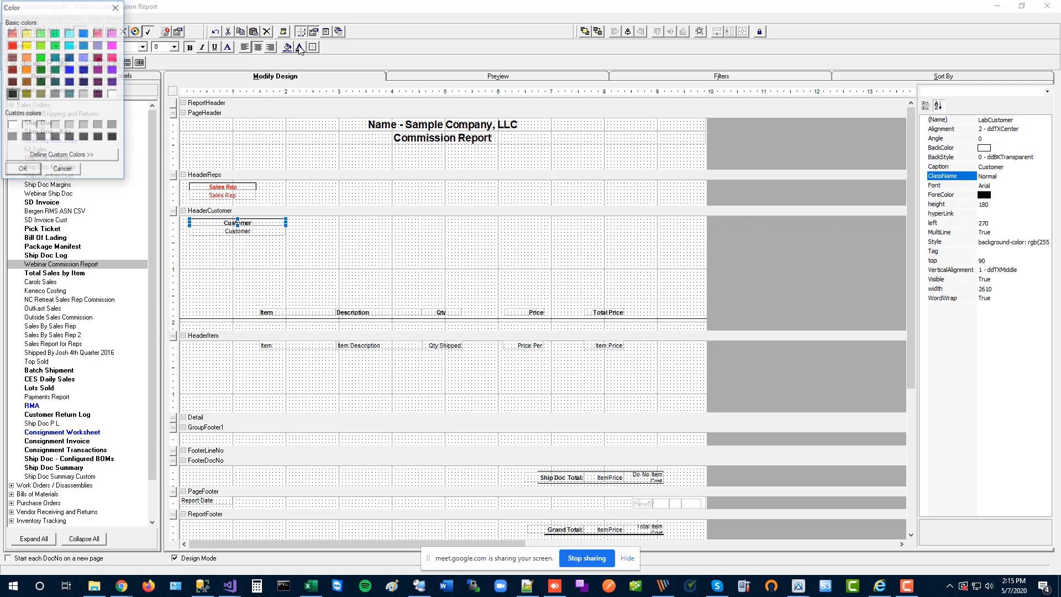
click(70, 70)
click(22, 169)
click(210, 232)
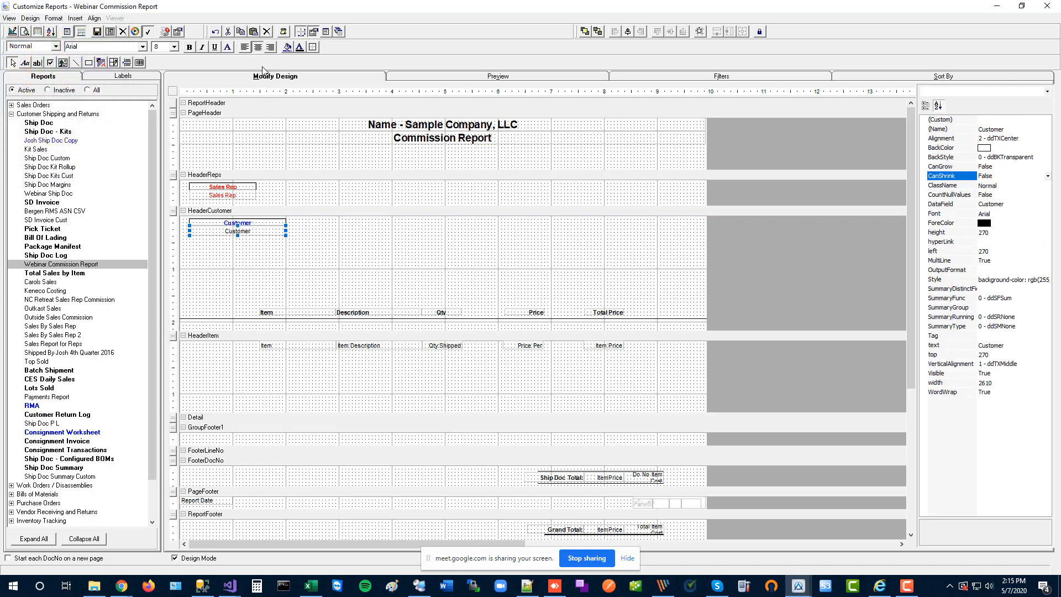
click(299, 48)
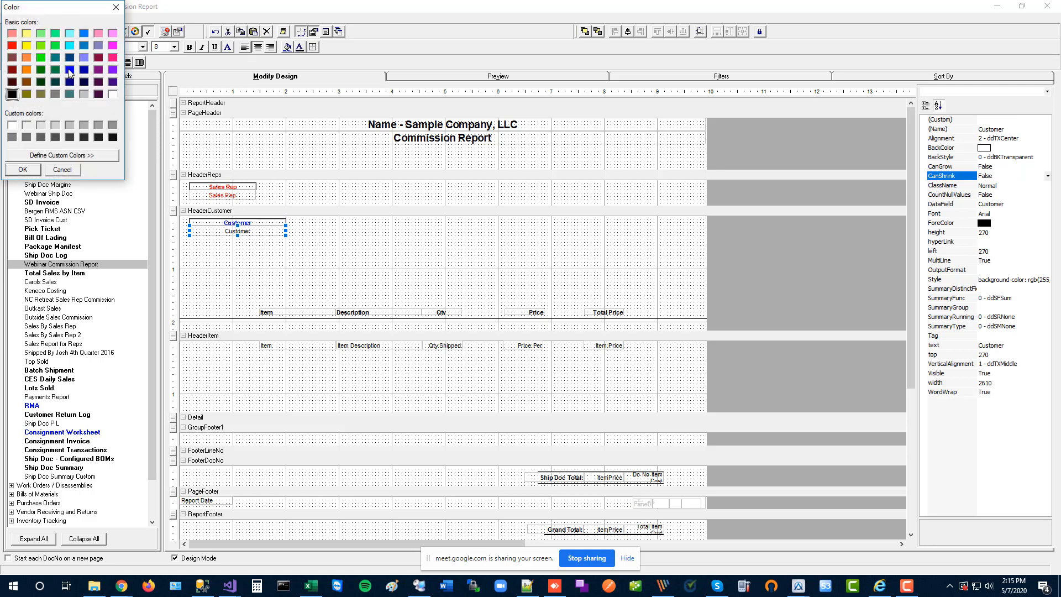
click(70, 70)
click(18, 170)
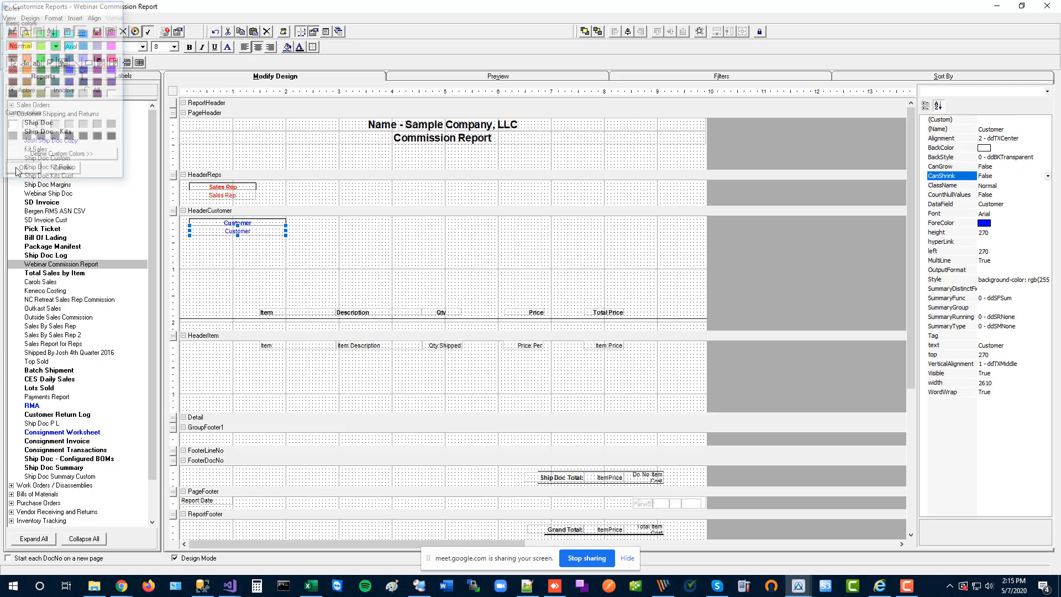
click(366, 264)
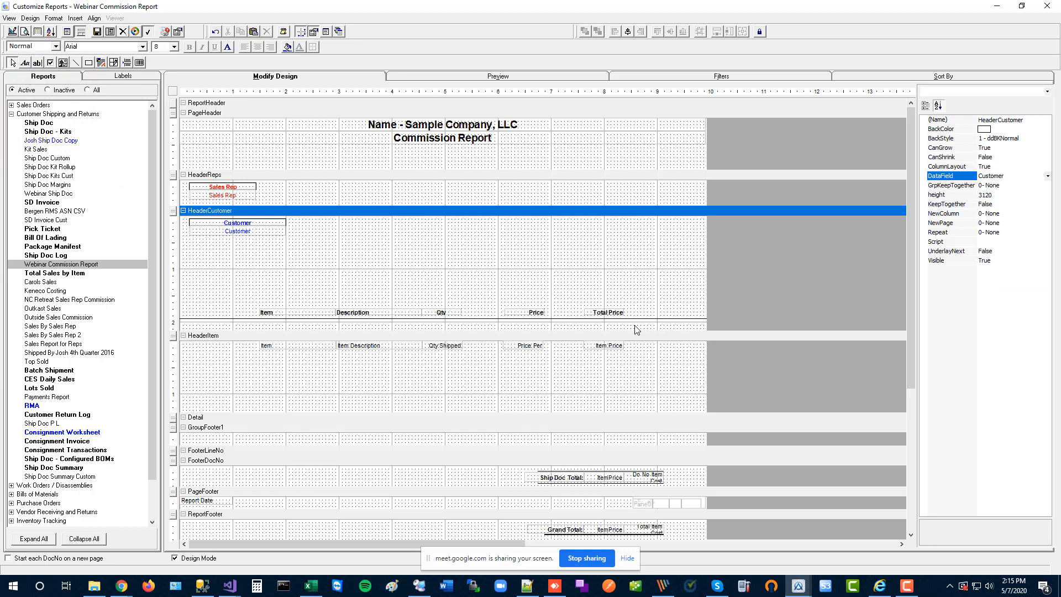
- Move the column headings and their underline up to just below the Customer field, and left-align the Item heading with that field
drag(637, 330, 279, 244)
click(279, 274)
click(270, 246)
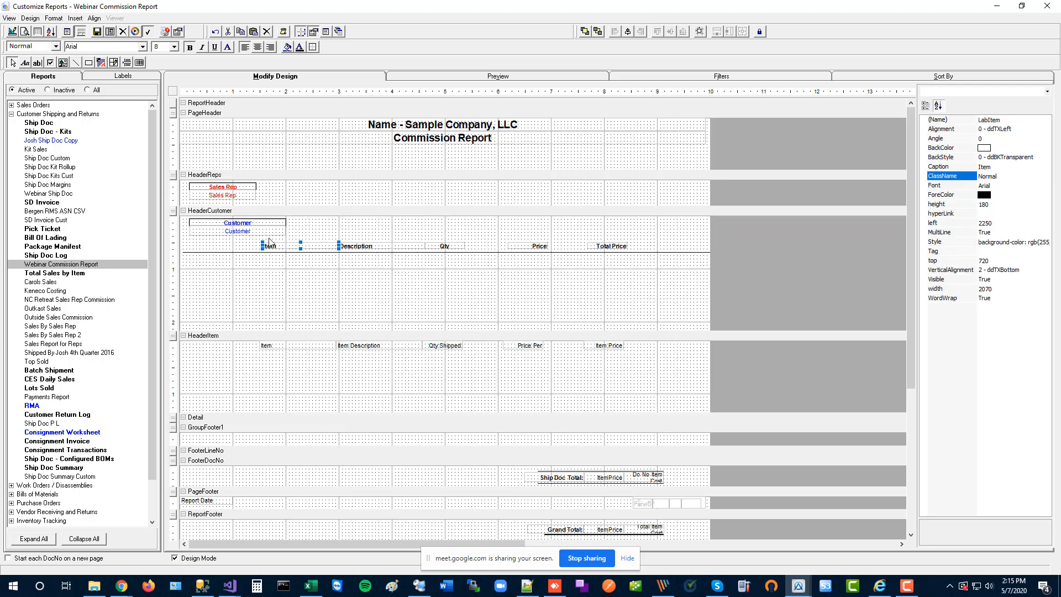
ctrl+click(263, 232)
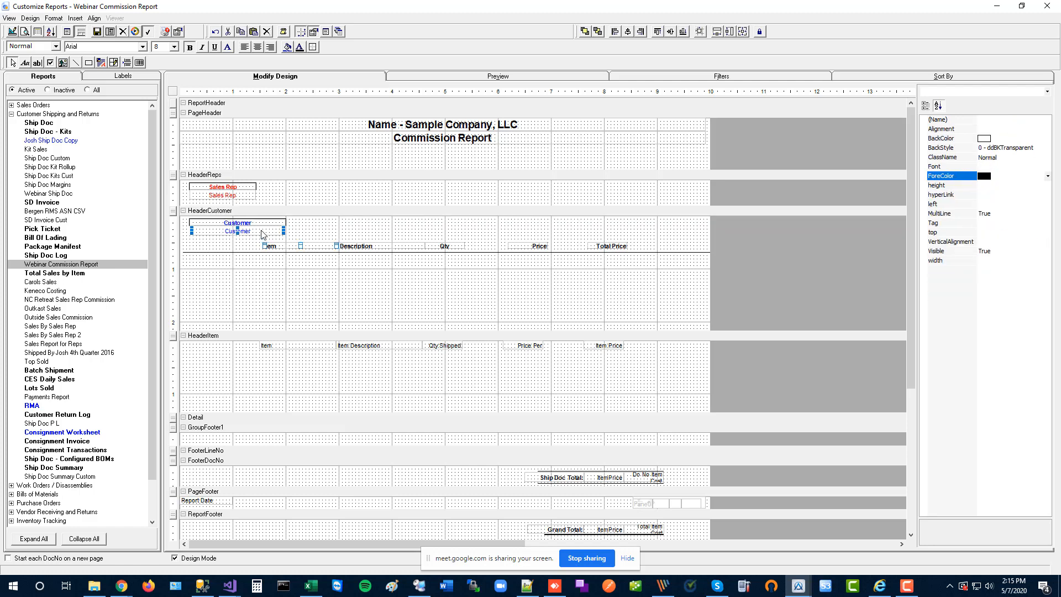
click(614, 32)
click(331, 285)
- Move the Description, Qty, Price and Total Price headings left so they follow the Item heading side by side without gaps
click(365, 250)
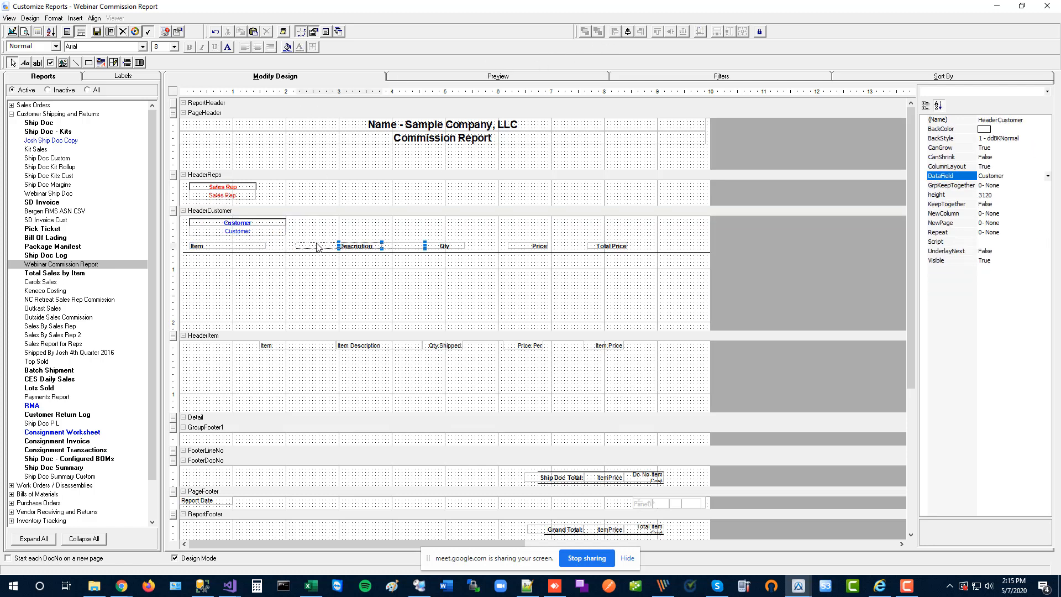
drag(292, 247, 291, 247)
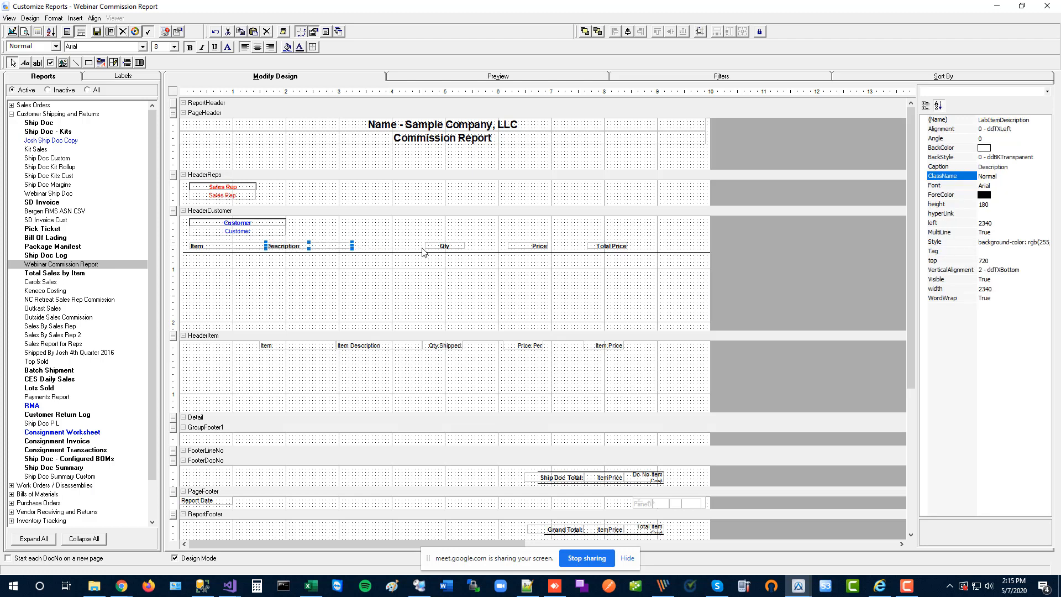
drag(439, 248, 367, 249)
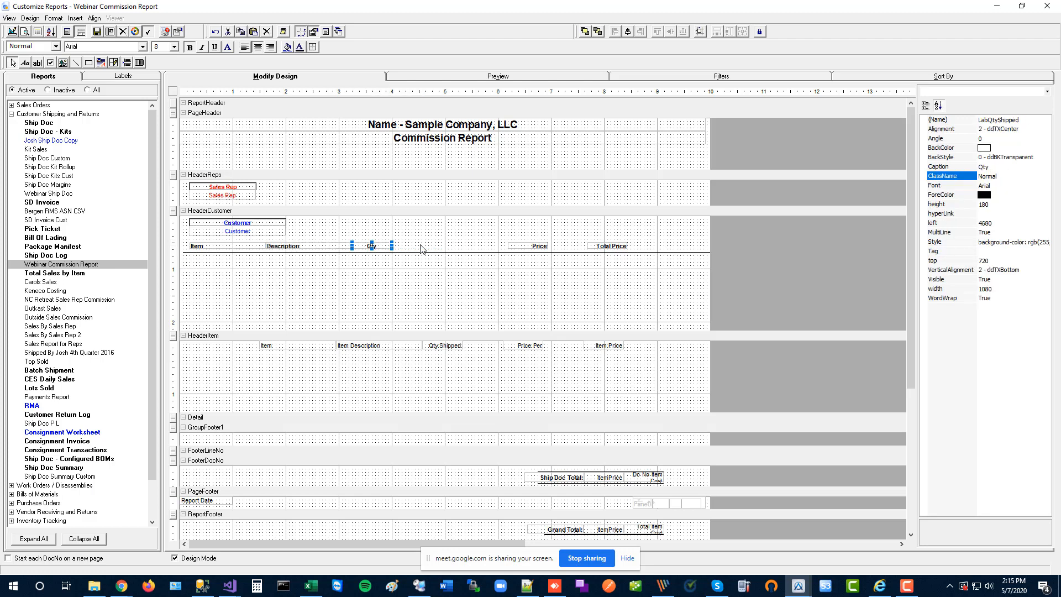
drag(525, 246, 416, 250)
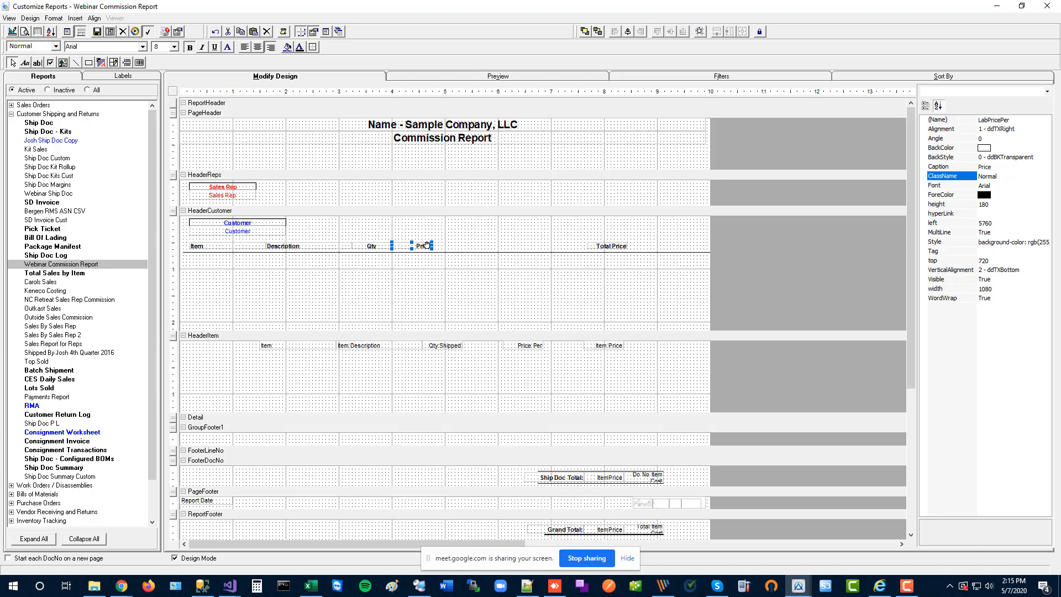
drag(604, 247, 454, 247)
- Shorten the heading underline to end at the Total Price heading, and shrink the HeaderCustomer section to end just below the line
click(463, 252)
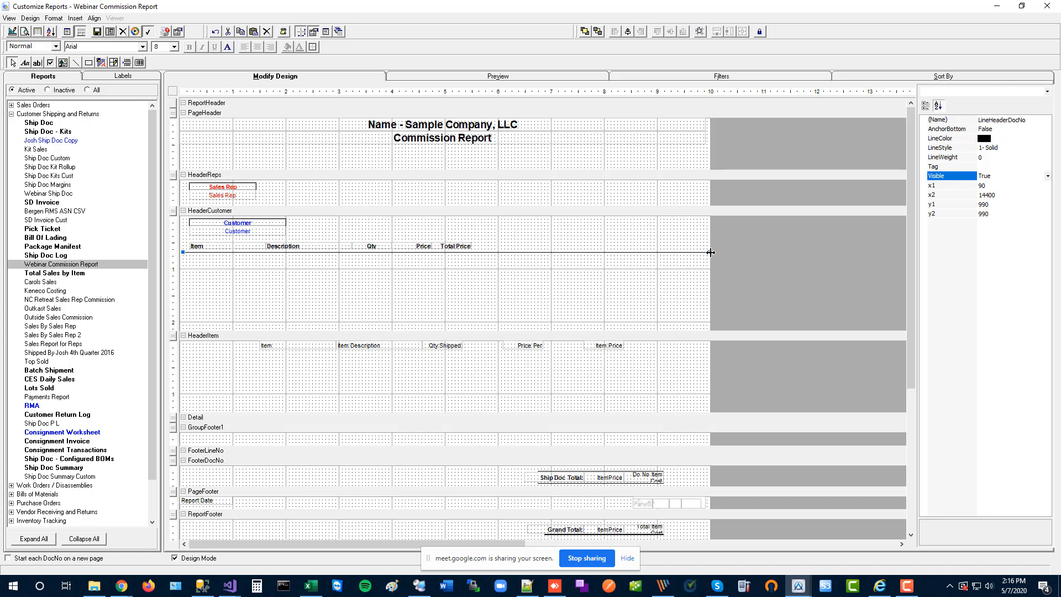
drag(710, 252, 475, 252)
click(479, 275)
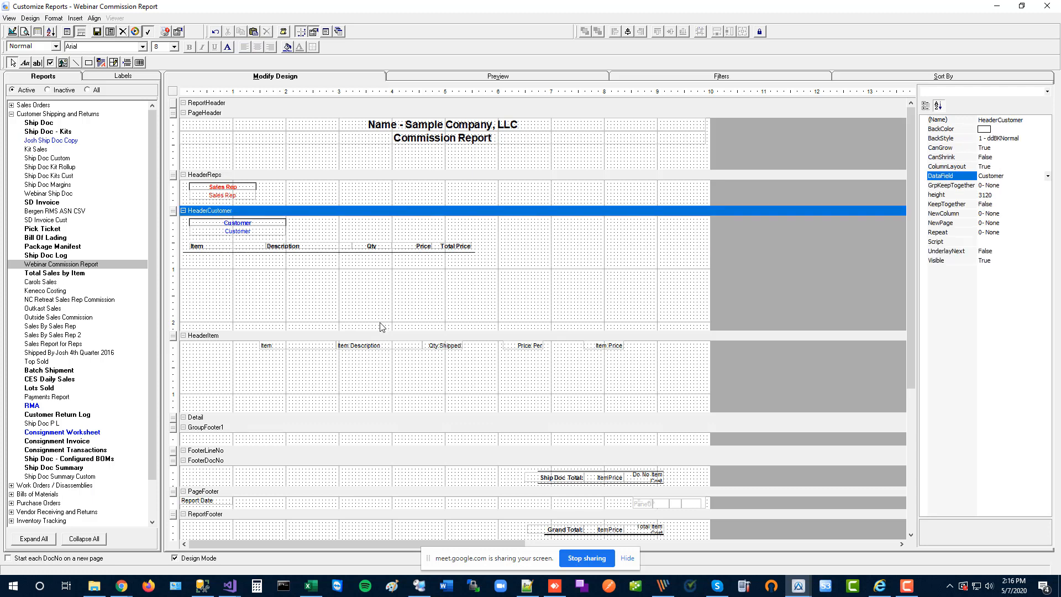
drag(379, 330, 382, 253)
- Left-align the Item and Item Description fields in HeaderItem with the Item and Description headings above them
click(297, 273)
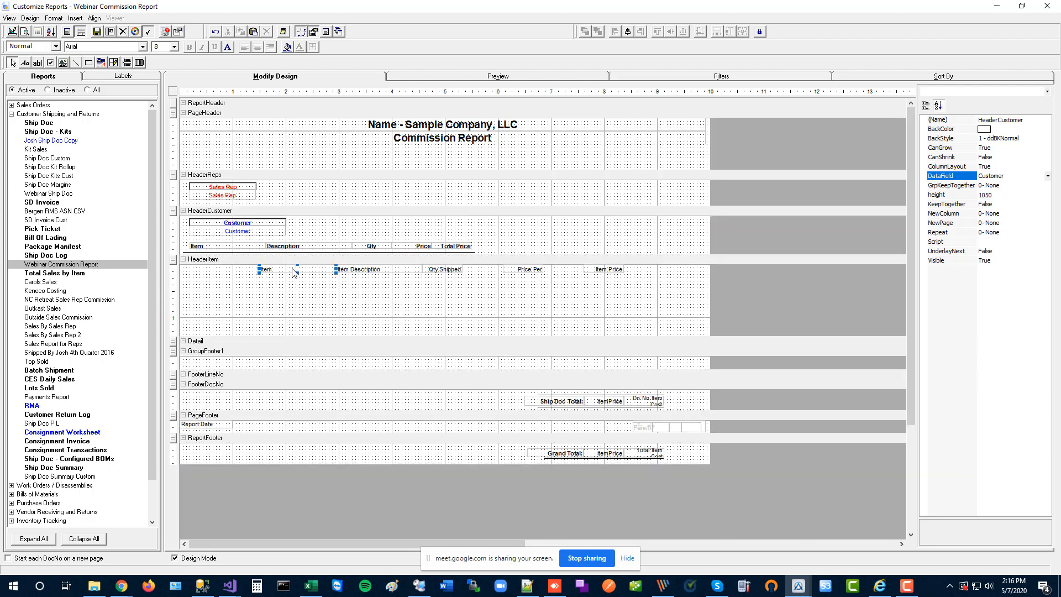
ctrl+click(234, 248)
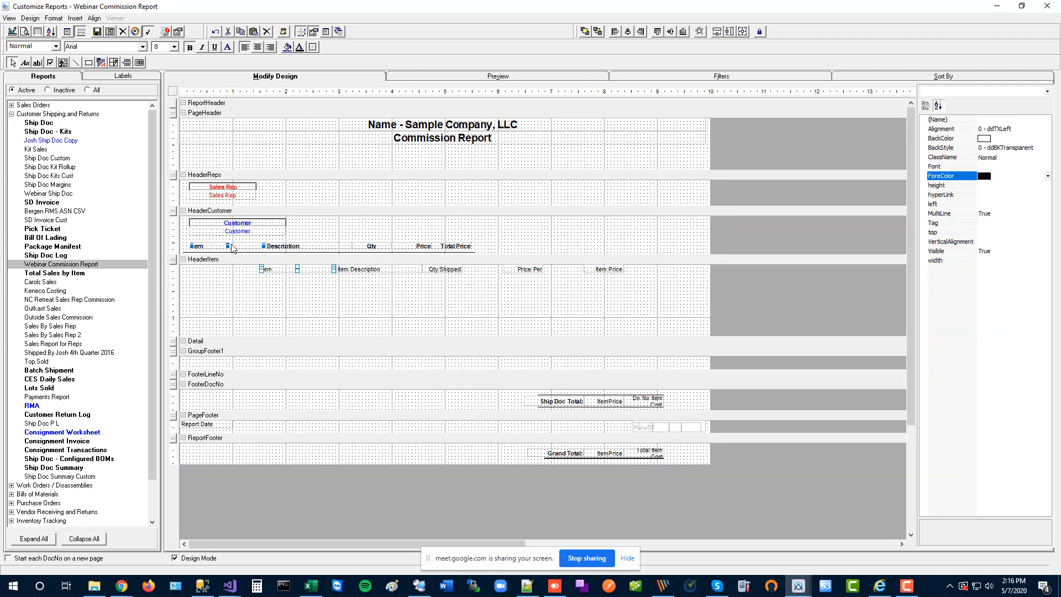
click(614, 32)
click(388, 272)
ctrl+click(326, 245)
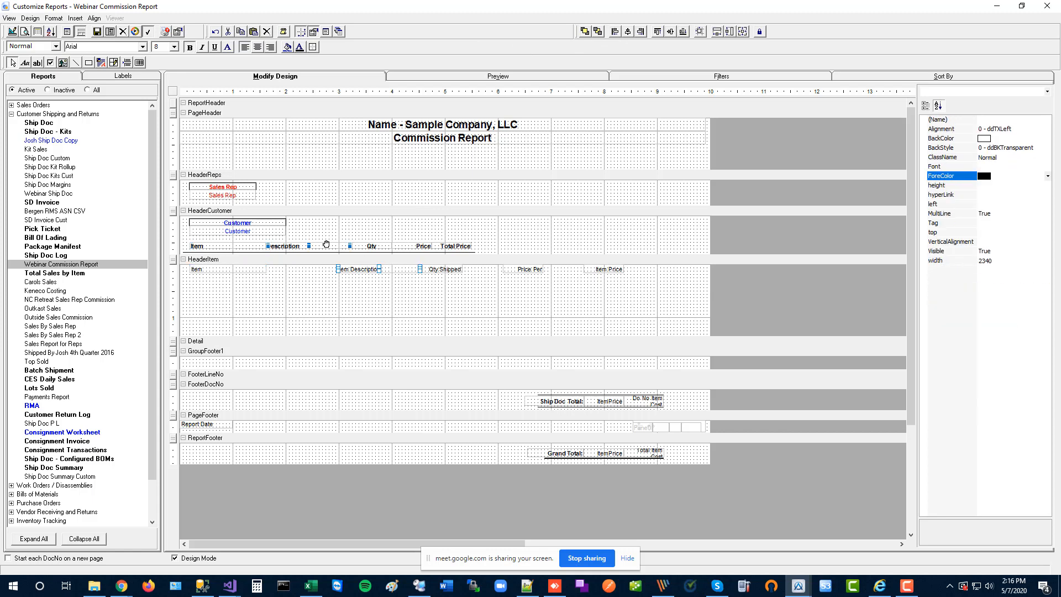
click(616, 32)
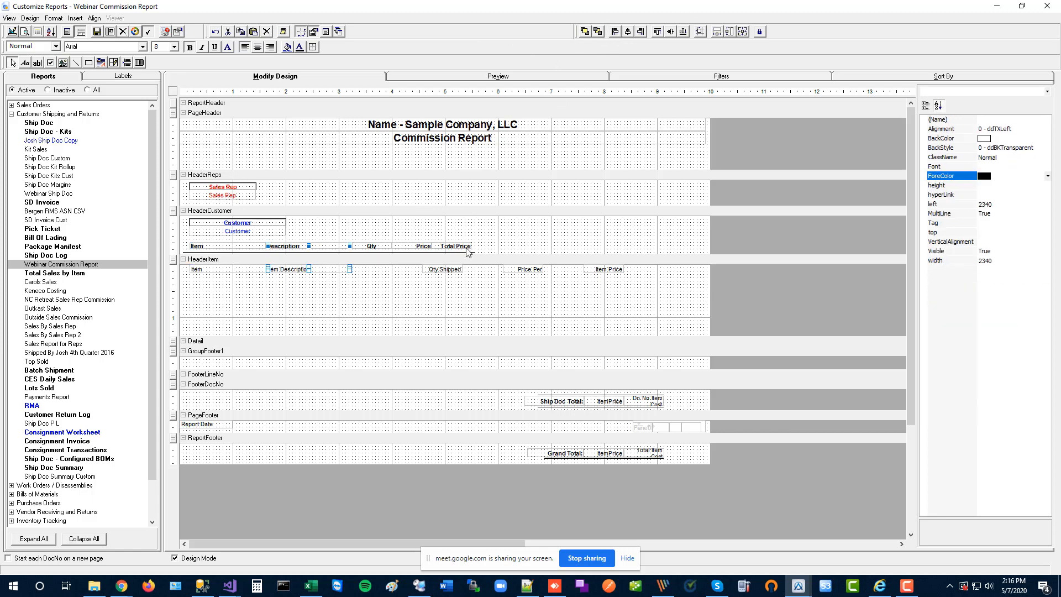
- Left-align the Qty Shipped, Price Per and Item Price fields with their headings, and shrink HeaderItem to just fit the field row
click(448, 269)
ctrl+click(371, 246)
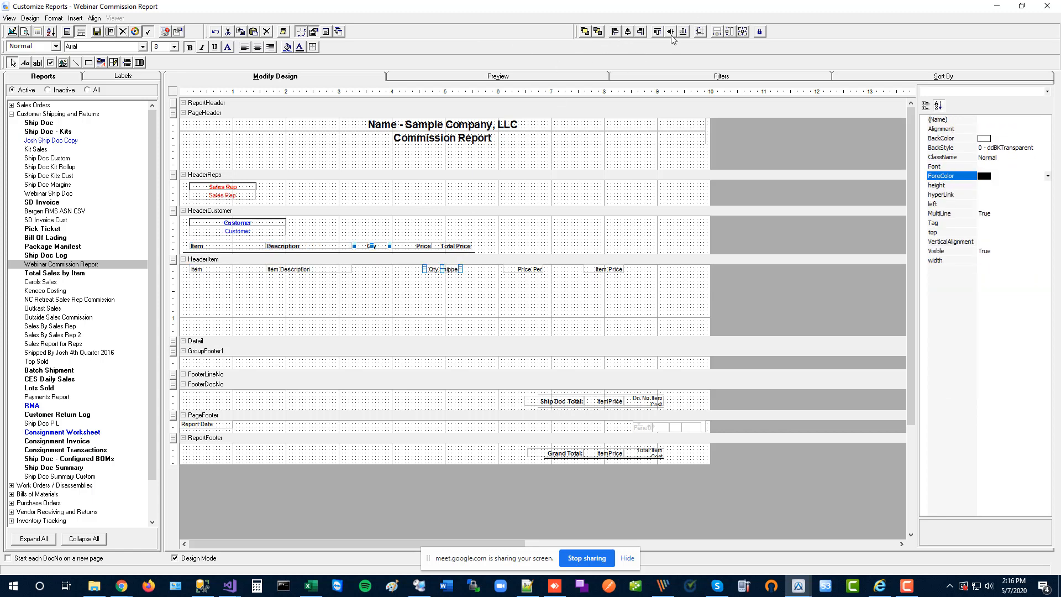
click(614, 32)
click(524, 269)
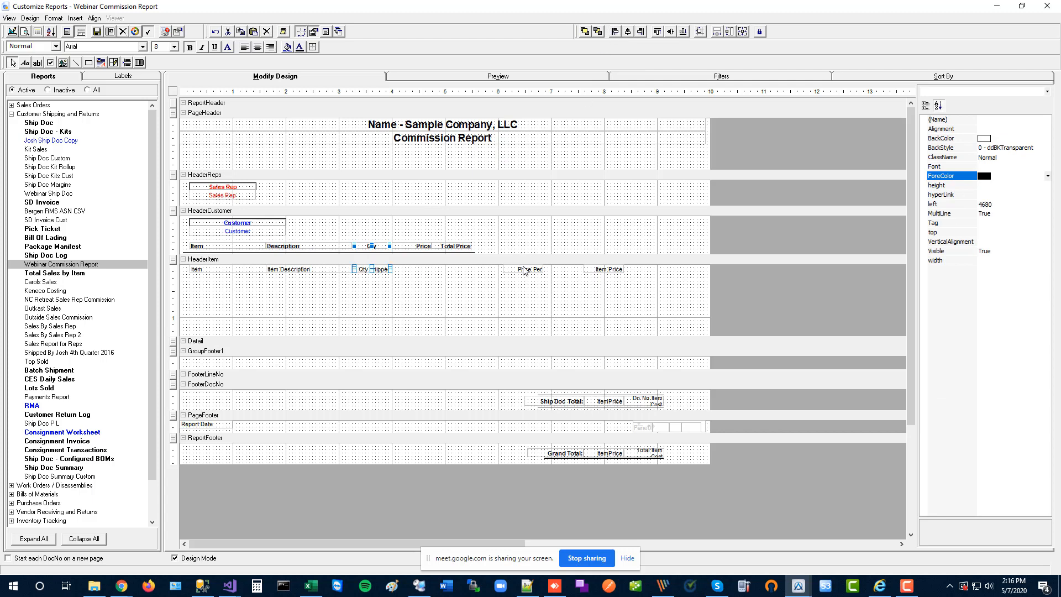
ctrl+click(424, 247)
click(614, 32)
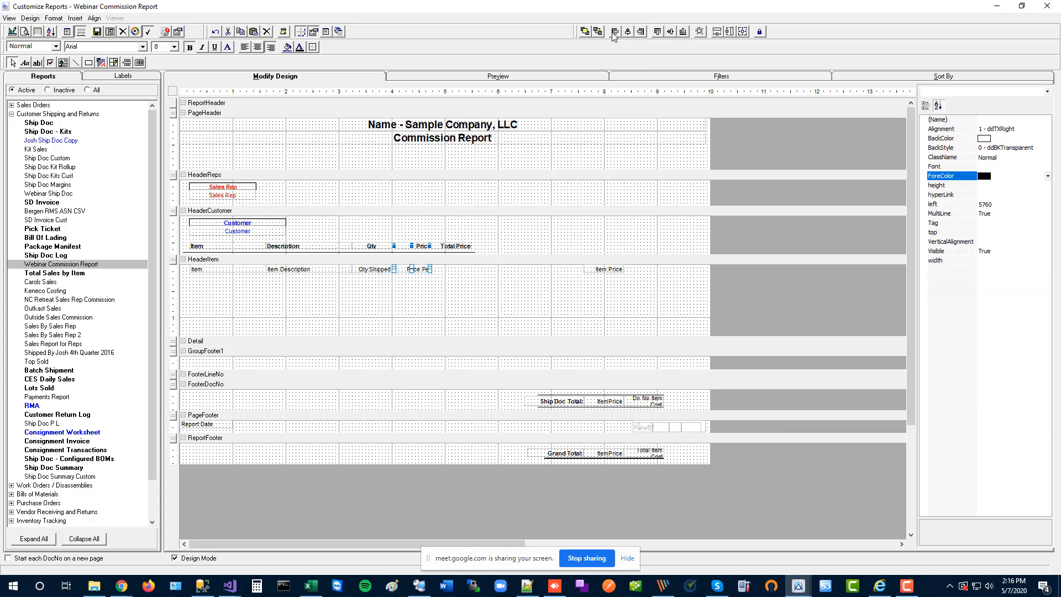
click(603, 269)
ctrl+click(462, 247)
click(614, 32)
click(547, 278)
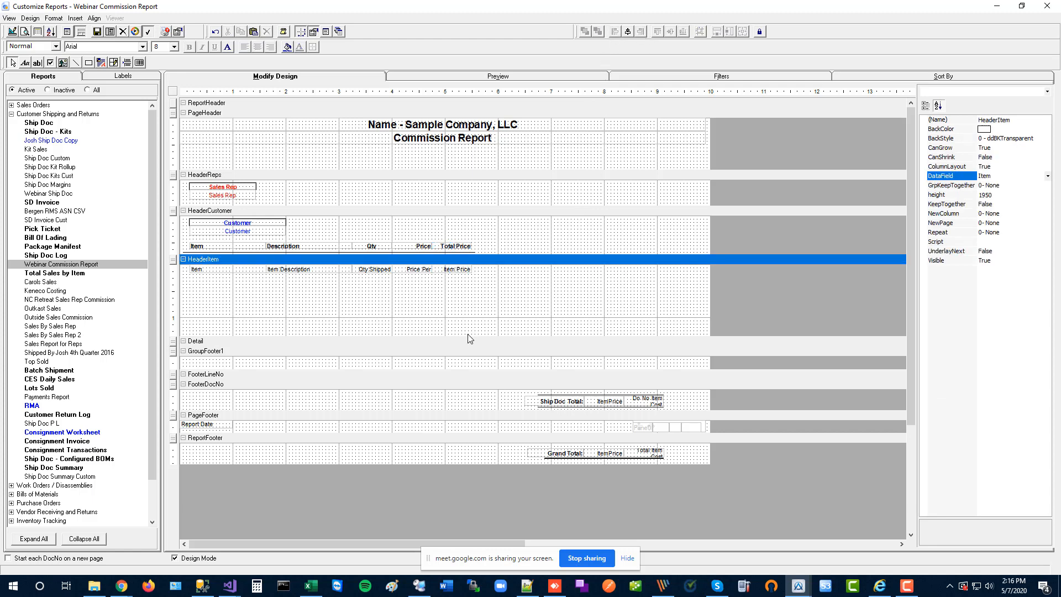
drag(463, 335, 464, 274)
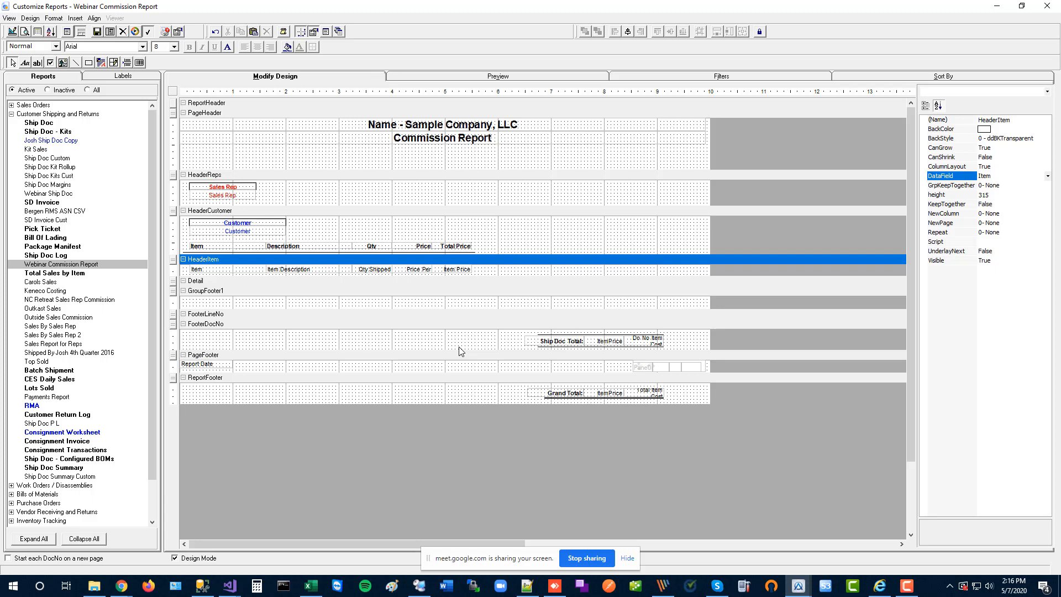
- Delete the Price heading from HeaderCustomer together with the Price Per field in HeaderItem
click(420, 270)
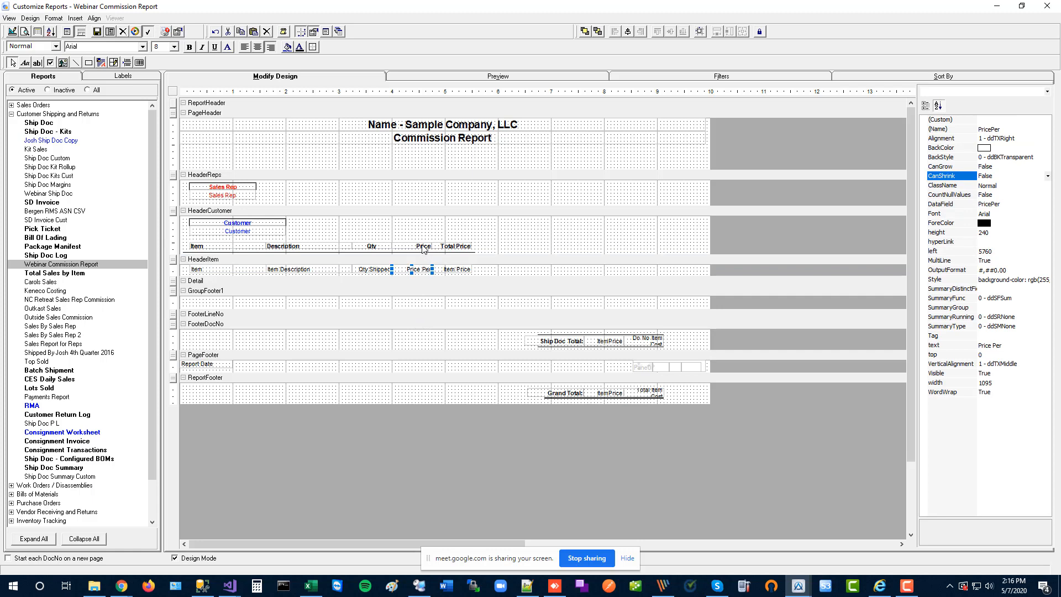
ctrl+click(423, 247)
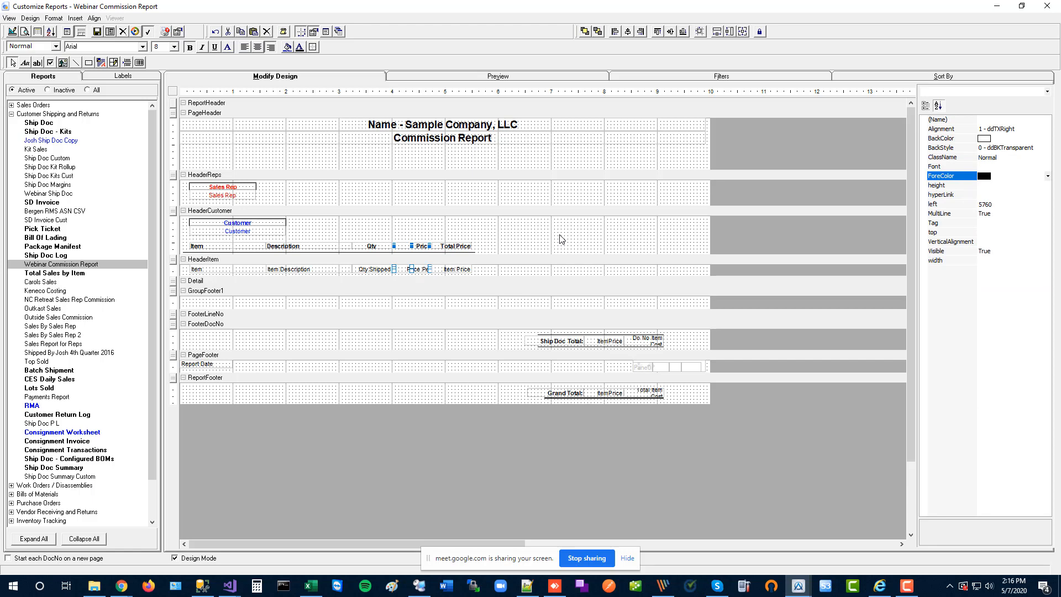
key(Delete)
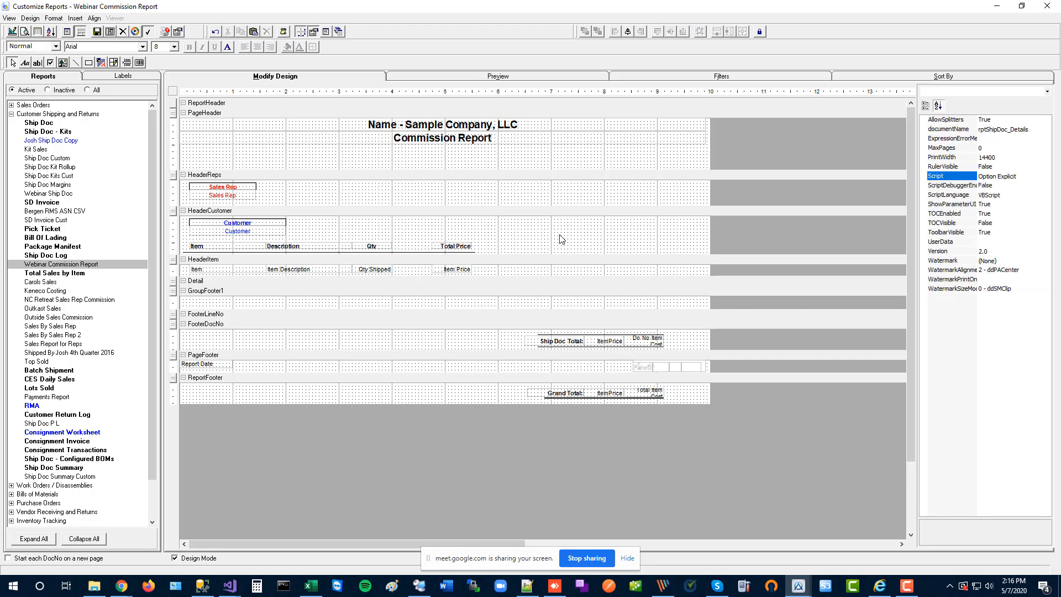
- Move the Total Price heading and Item Price field left beside the Qty column, and shorten the underline to end there
click(451, 246)
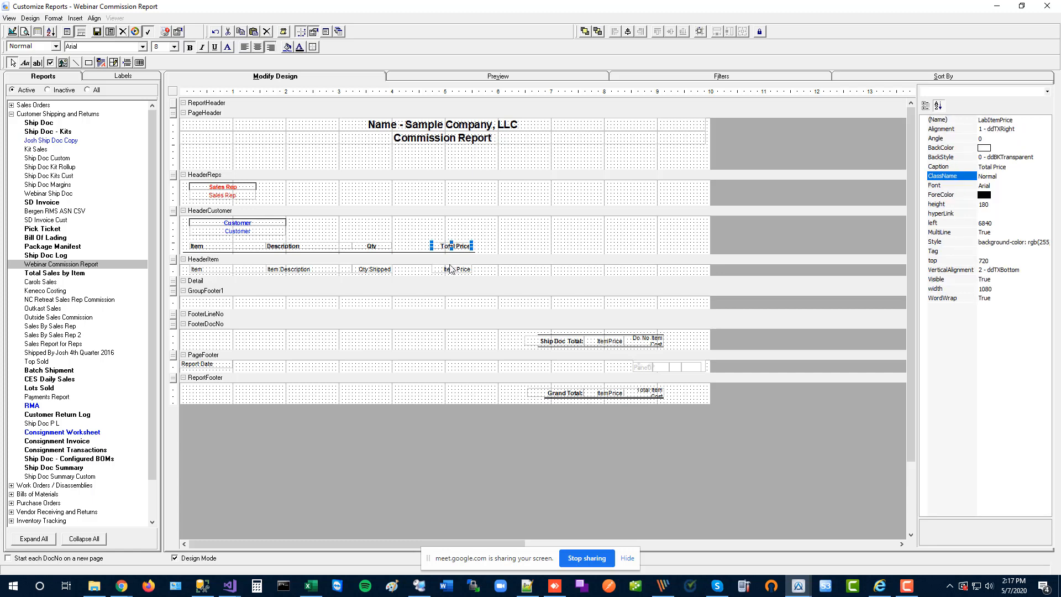
ctrl+click(449, 269)
drag(449, 269, 403, 266)
click(518, 234)
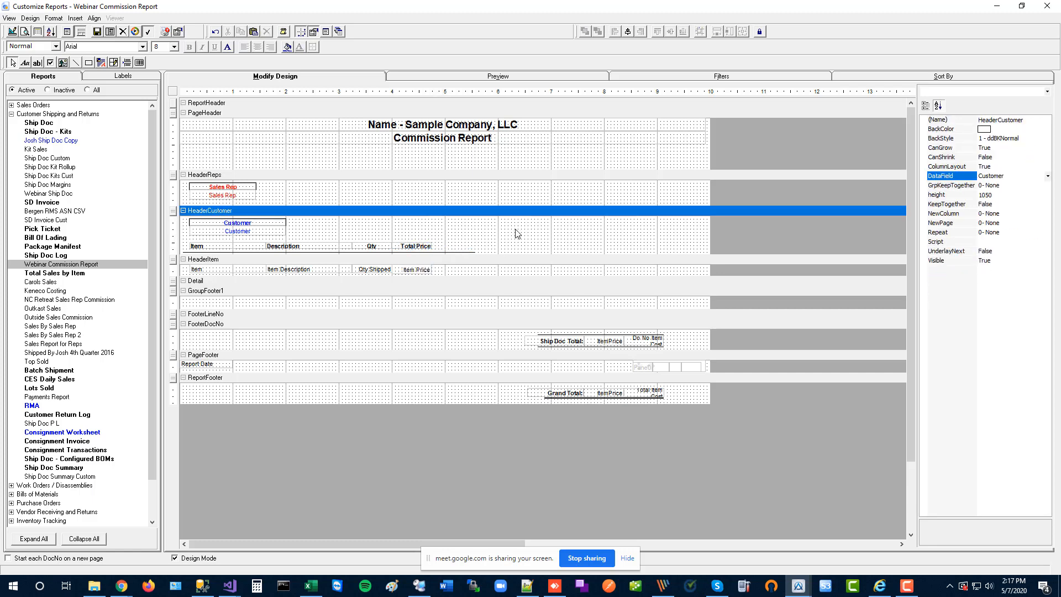
click(460, 252)
drag(474, 252, 432, 252)
click(484, 250)
- Review the summary properties of the Qty Shipped field in HeaderItem and set its SummaryGroup to HeaderItem
click(385, 272)
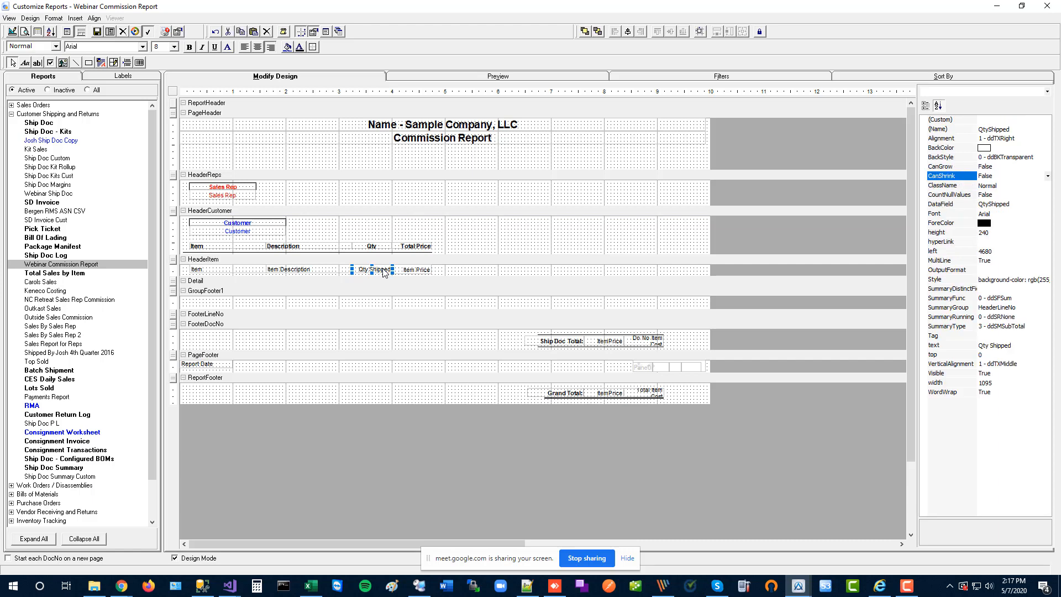
click(313, 32)
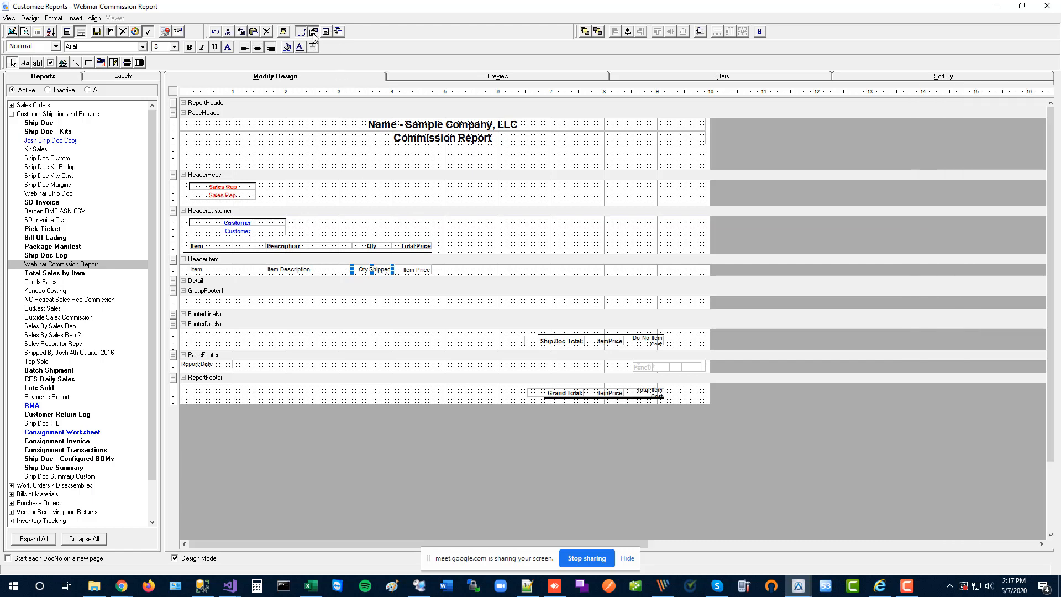
click(313, 32)
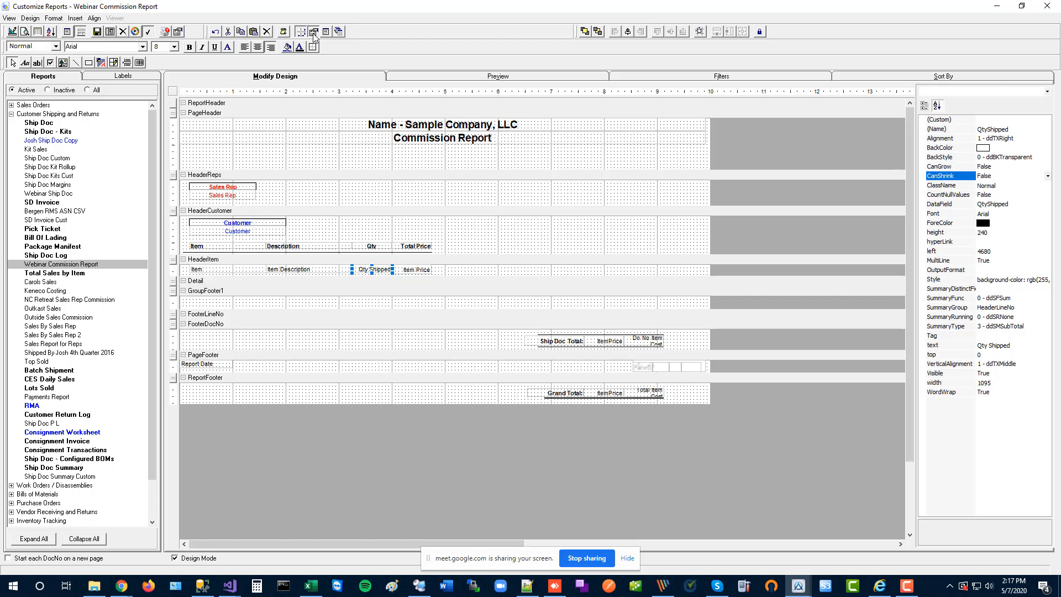
click(947, 299)
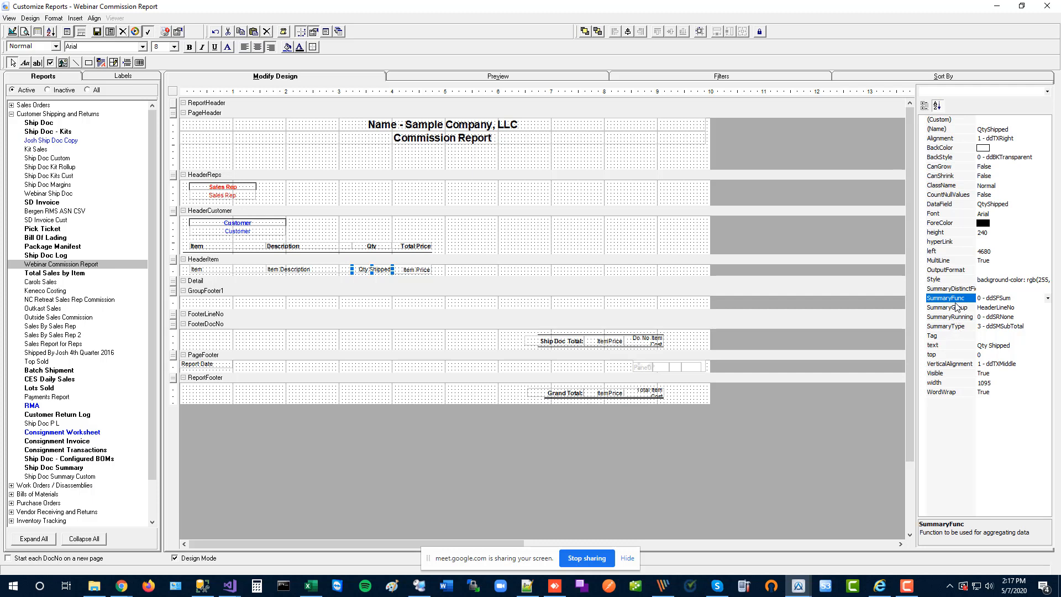
click(960, 317)
click(961, 326)
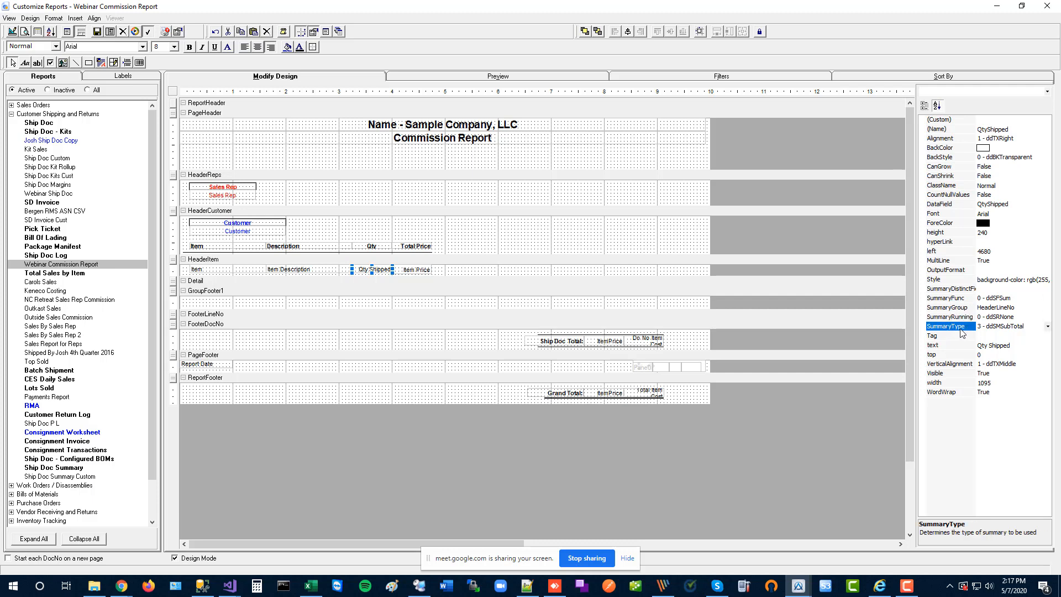
click(963, 300)
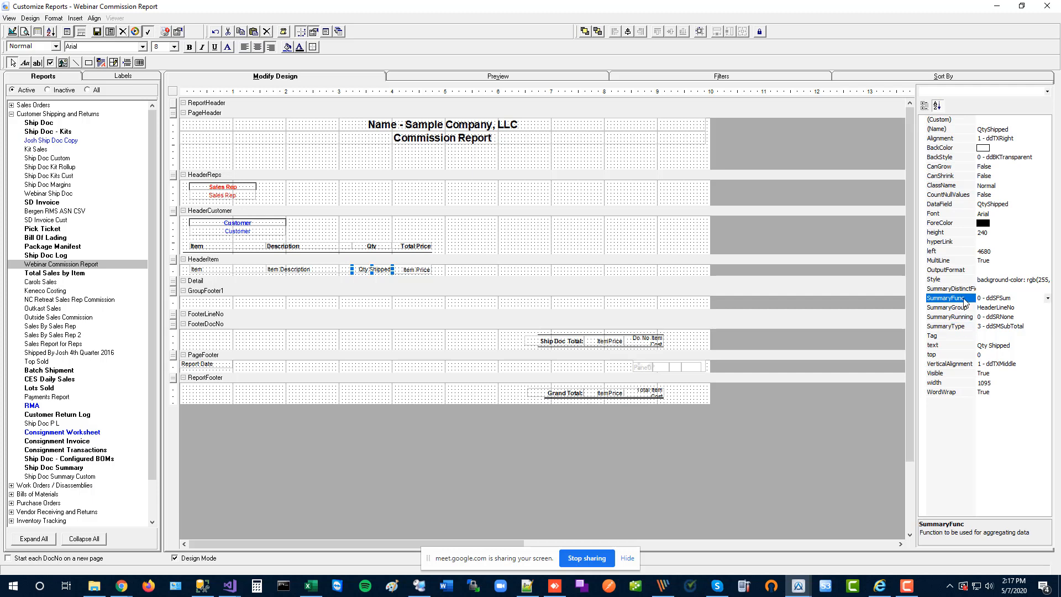
click(965, 308)
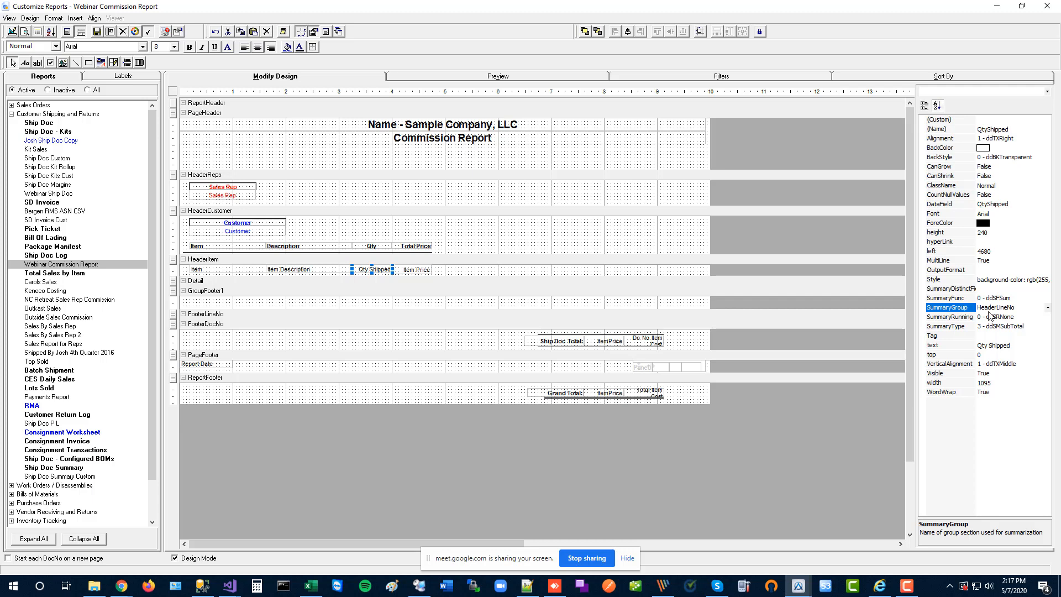
click(1048, 308)
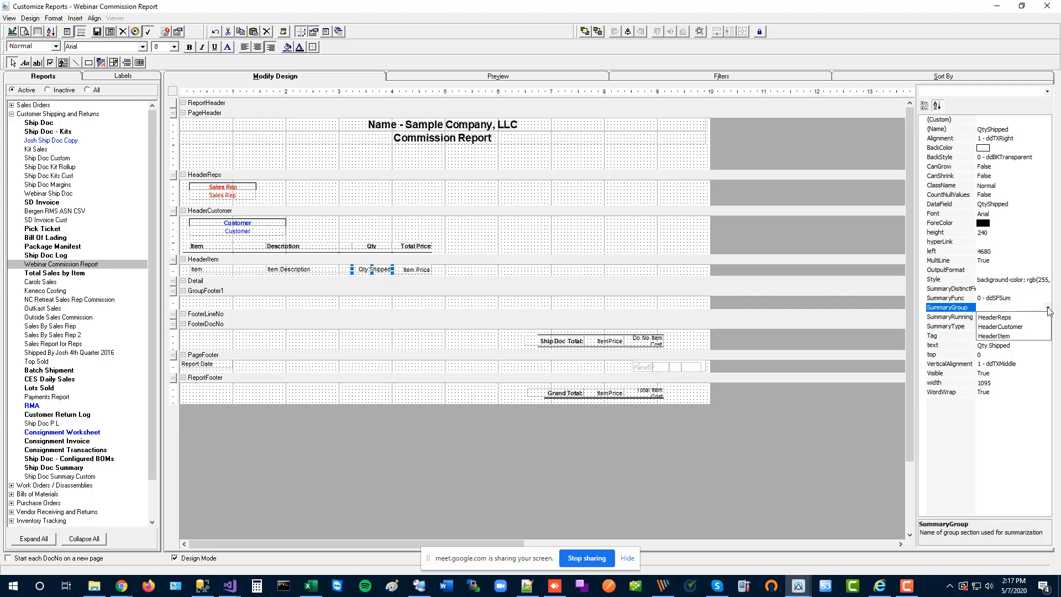
click(1015, 336)
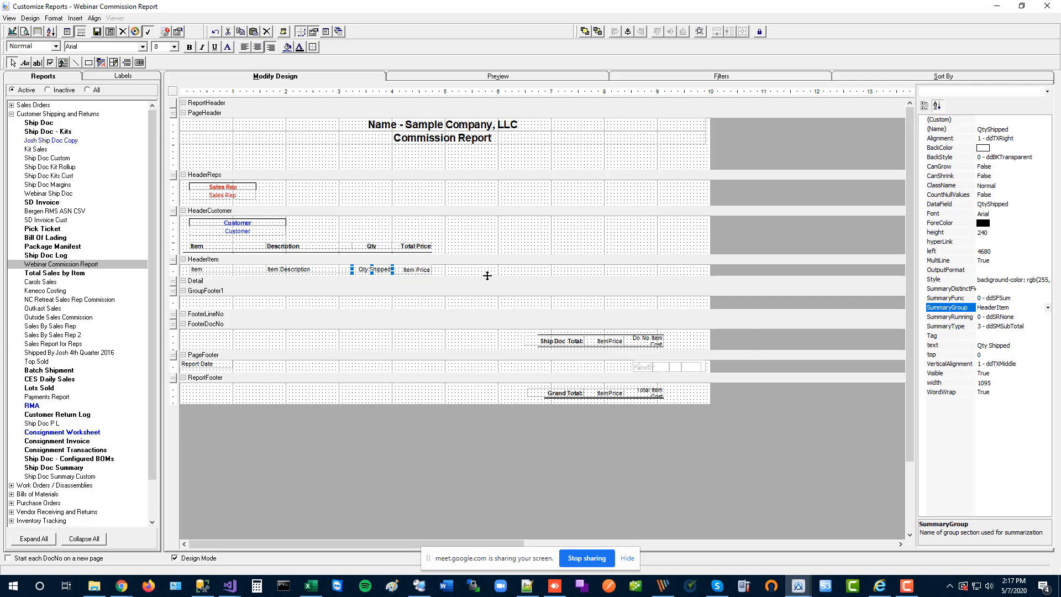
click(963, 331)
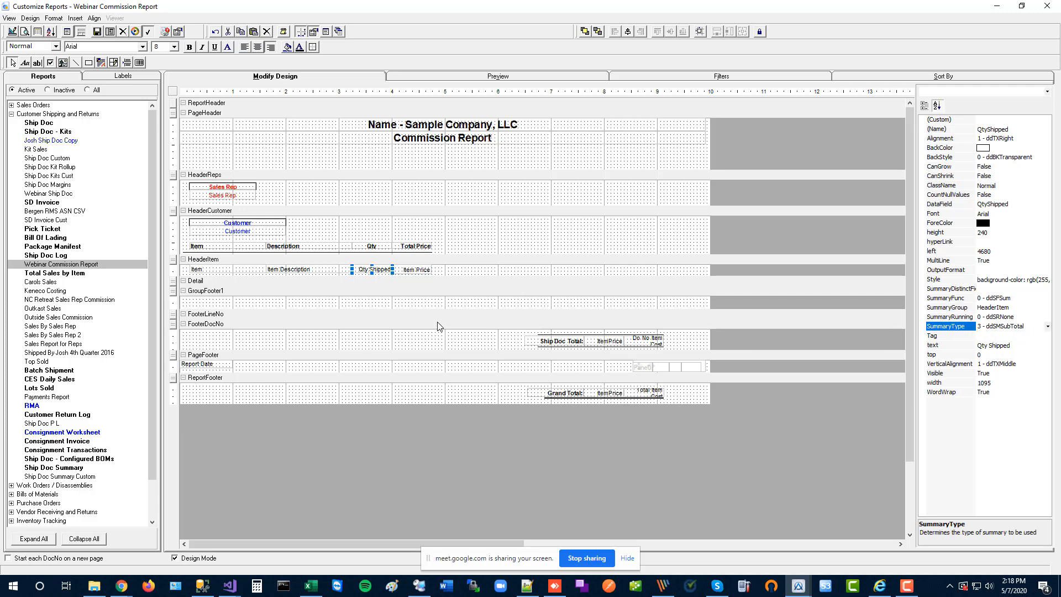
- Set the SummaryGroup of the Item Price field in the HeaderItem section to HeaderItem
click(417, 270)
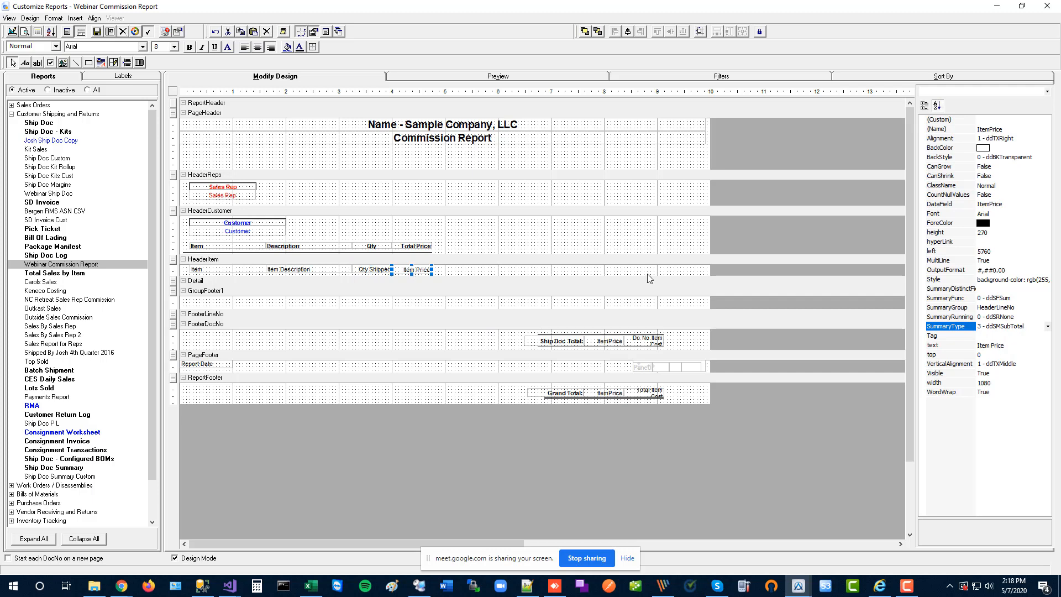
click(1046, 307)
click(1047, 308)
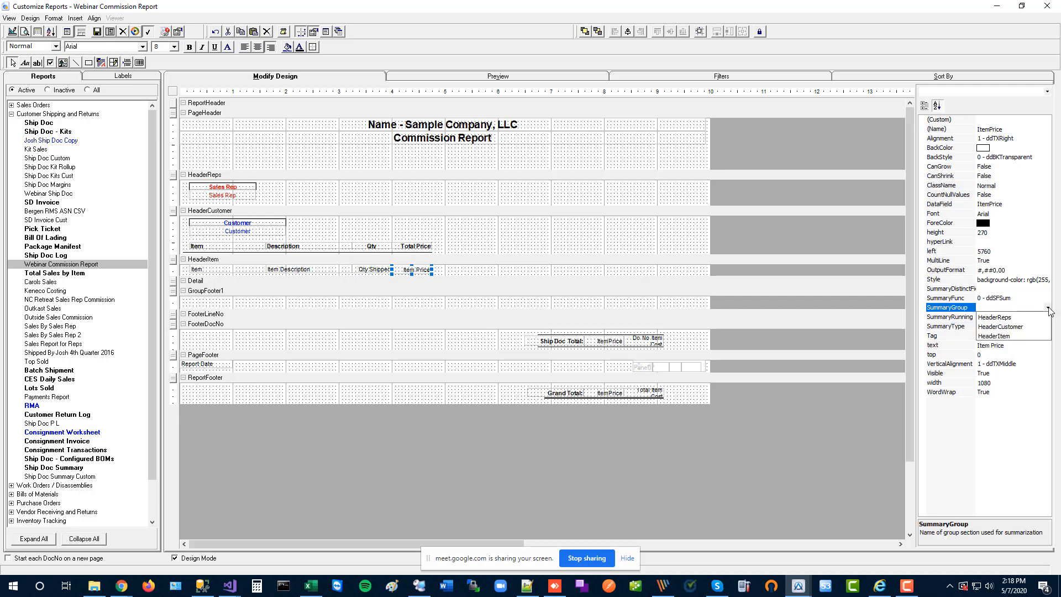
click(1016, 336)
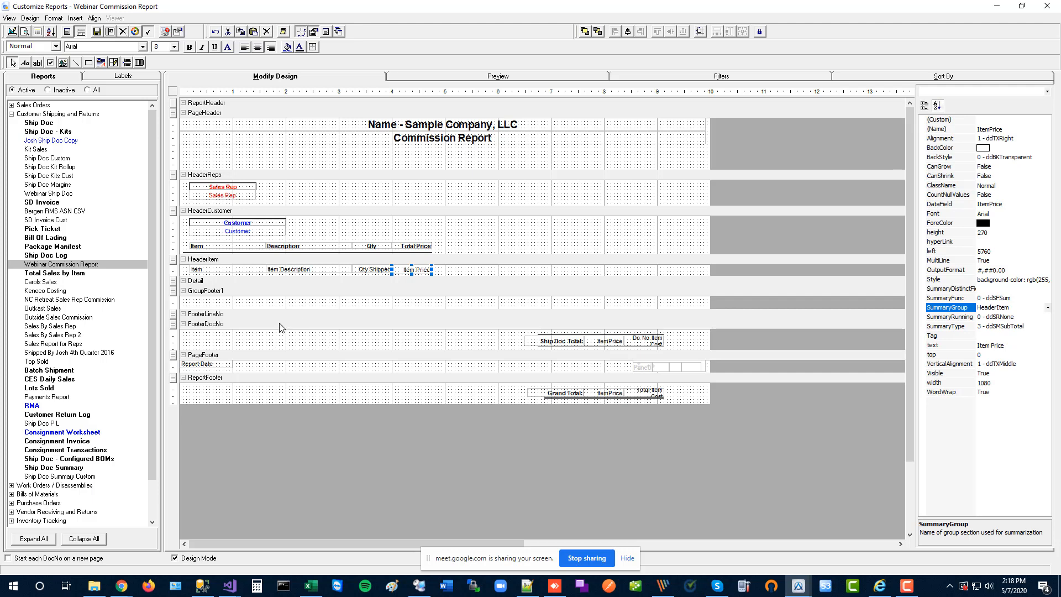
- Increase the height of the FooterLineNo section and rename the GroupFooter1 section to FooterItem
drag(280, 320, 280, 336)
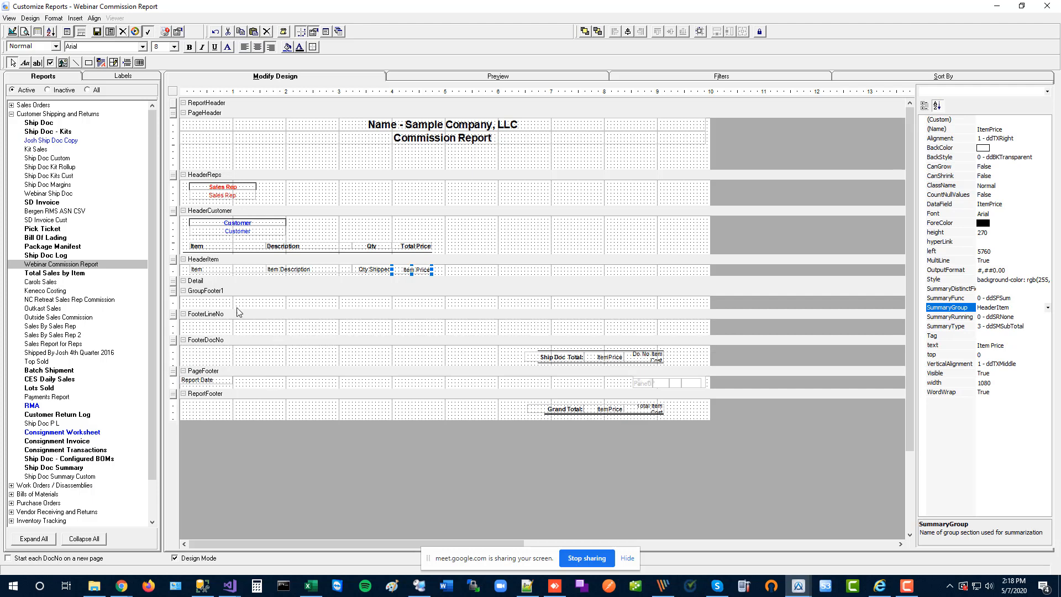
click(238, 292)
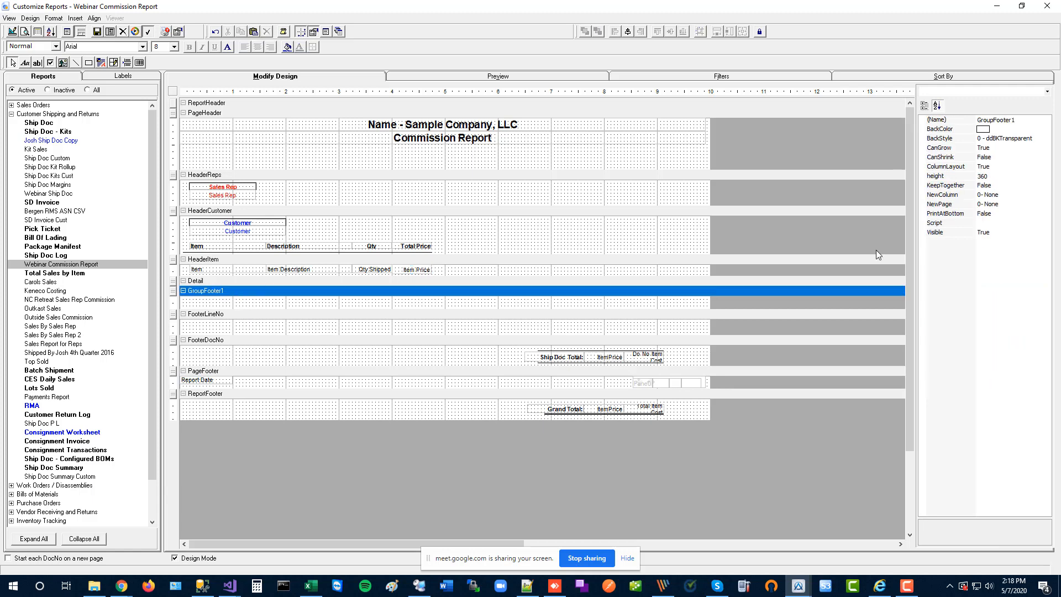
double_click(1014, 120)
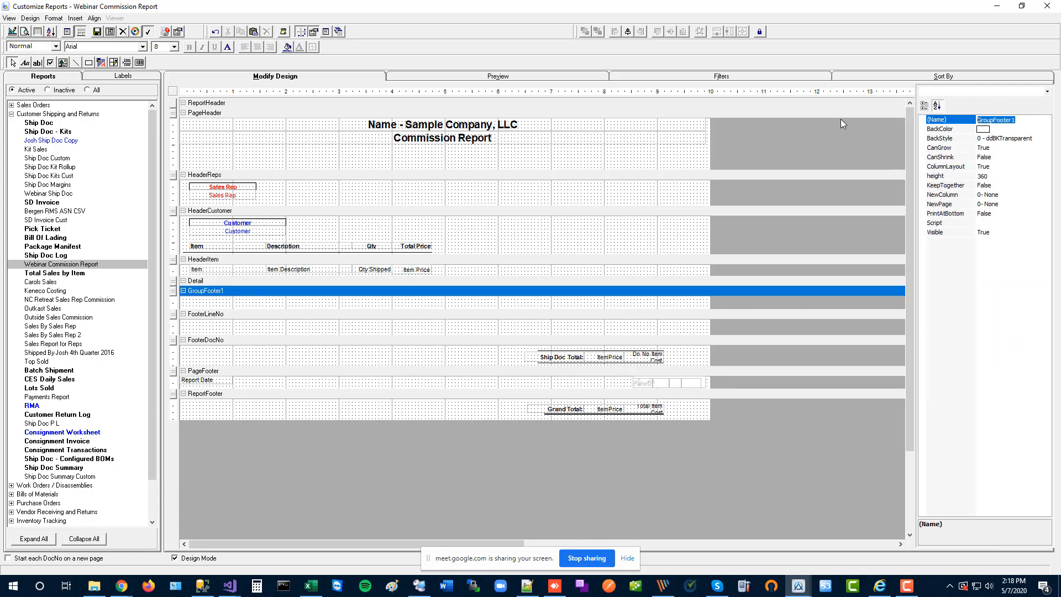
text(FooterItem)
key(Return)
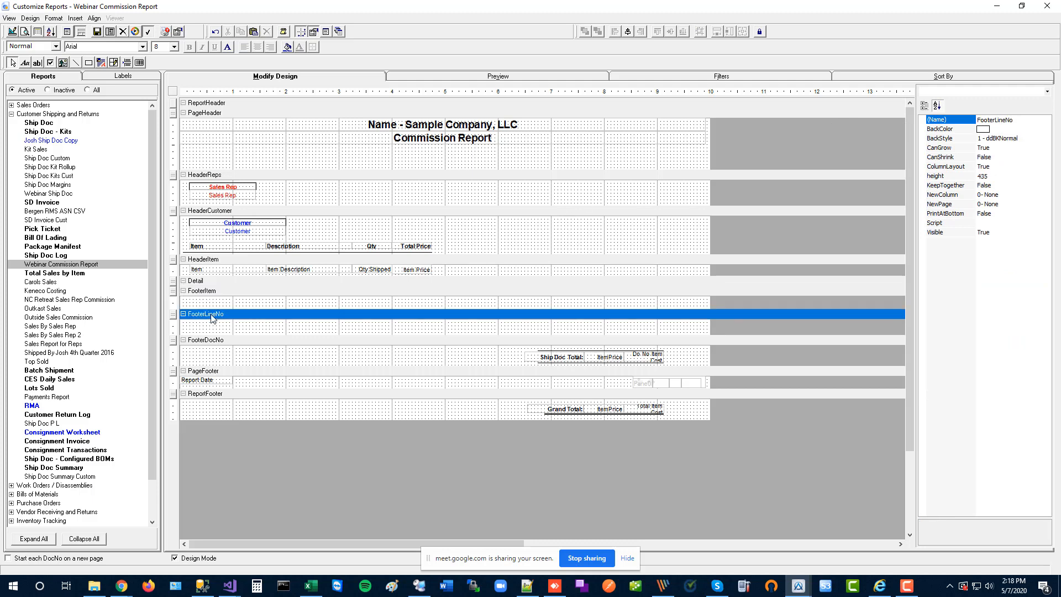
- Rename the FooterLineNo section to FooterCustomer
click(209, 315)
click(1035, 120)
key(ctrl+a)
text(FooterCustomer)
key(Return)
- Rename the FooterDocNo section to FooterSalesRep
click(298, 341)
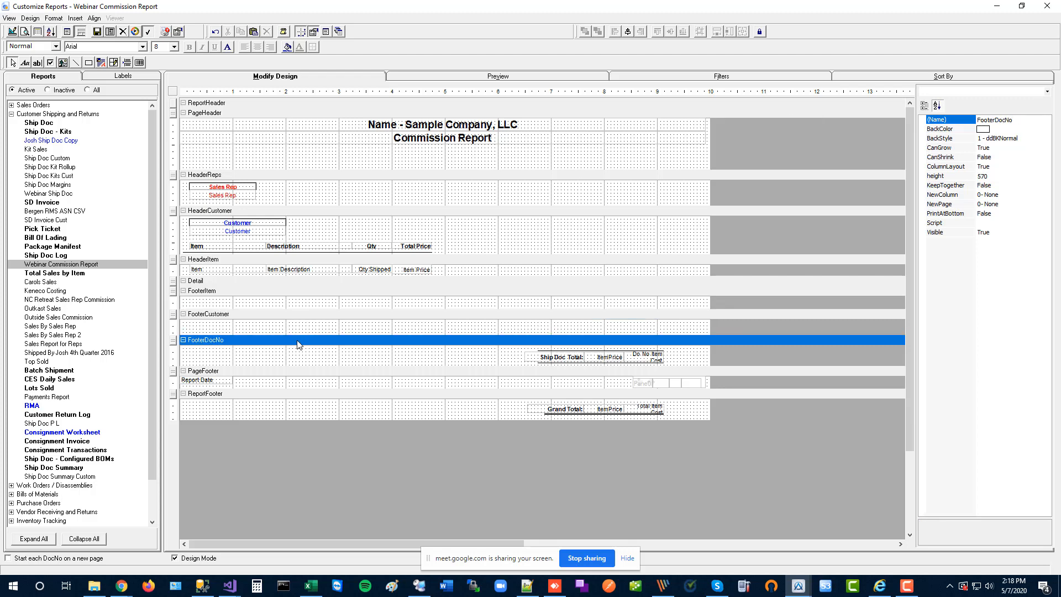
click(1021, 119)
key(Return)
- Shrink the empty FooterItem section to no height and enlarge the FooterSalesRep section to a height of about 975
click(353, 270)
click(412, 270)
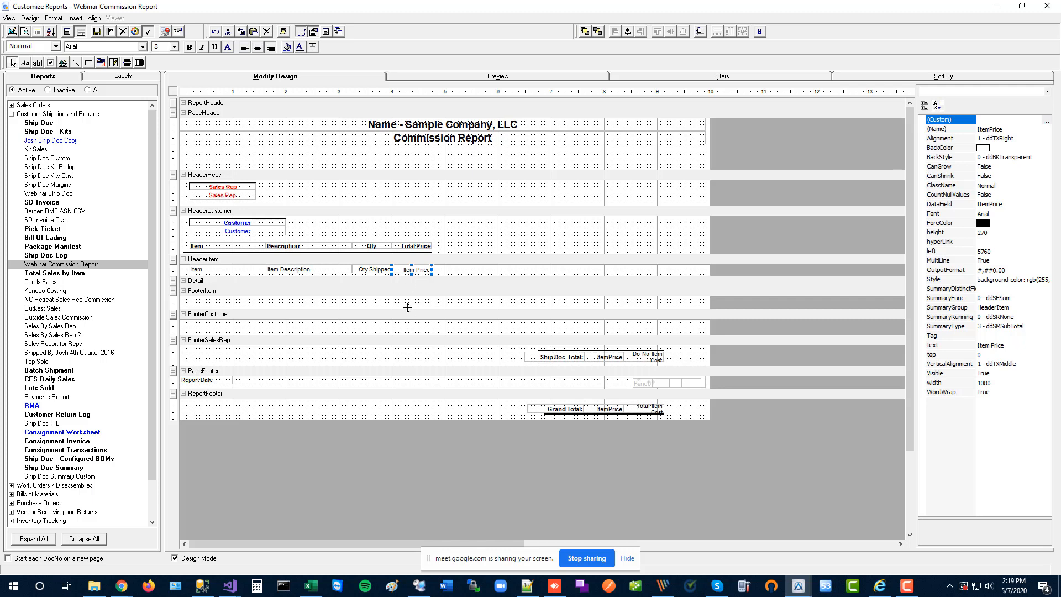
drag(408, 307, 407, 294)
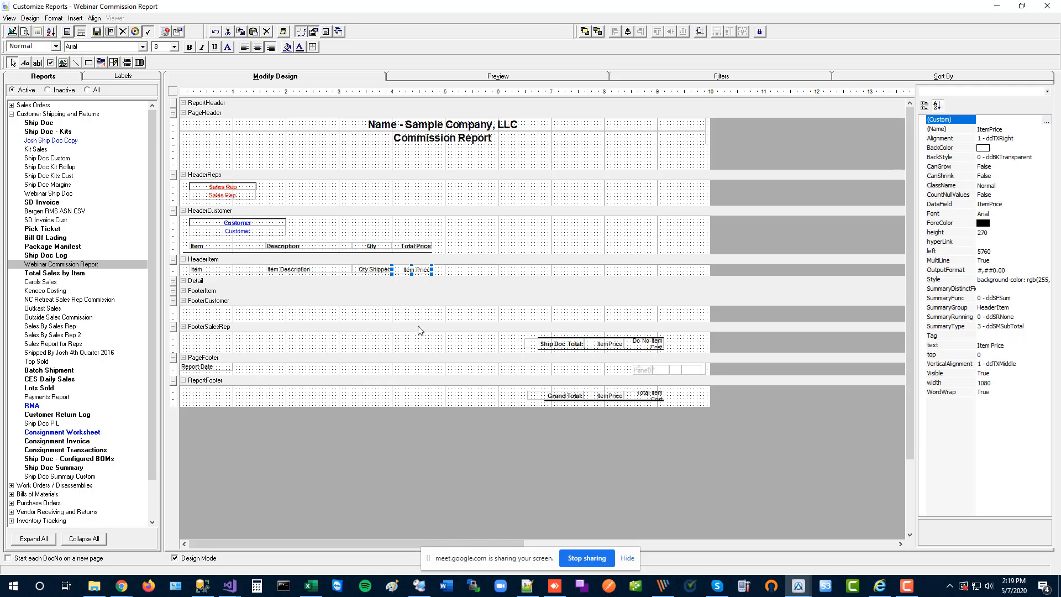
click(211, 302)
click(223, 327)
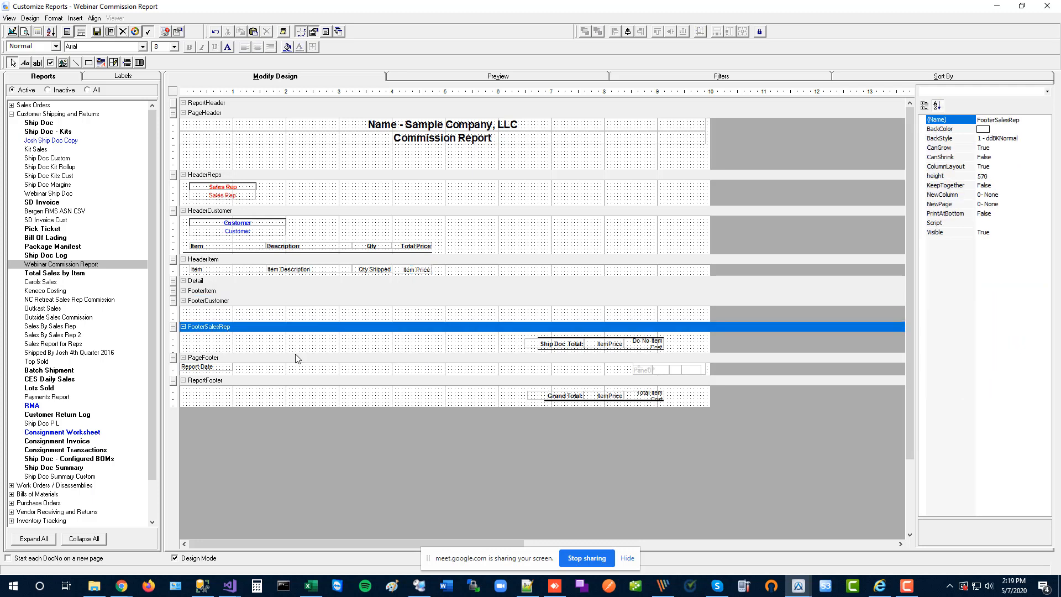
drag(296, 358, 297, 373)
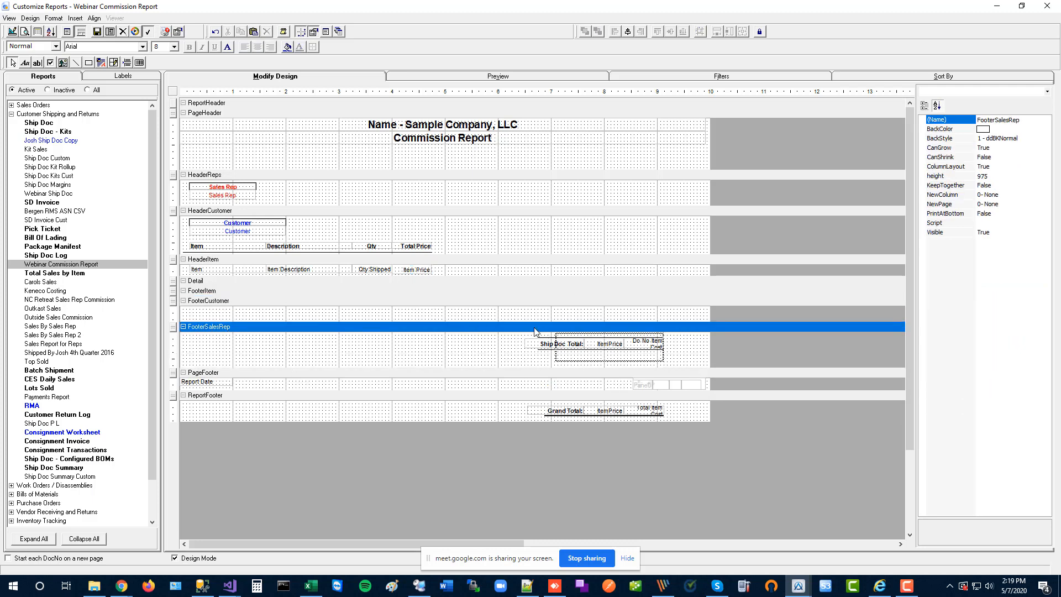
- Move the Ship Doc Total label, its two amount fields and lines in FooterSalesRep left, under the Qty and Total Price columns
drag(535, 332, 342, 344)
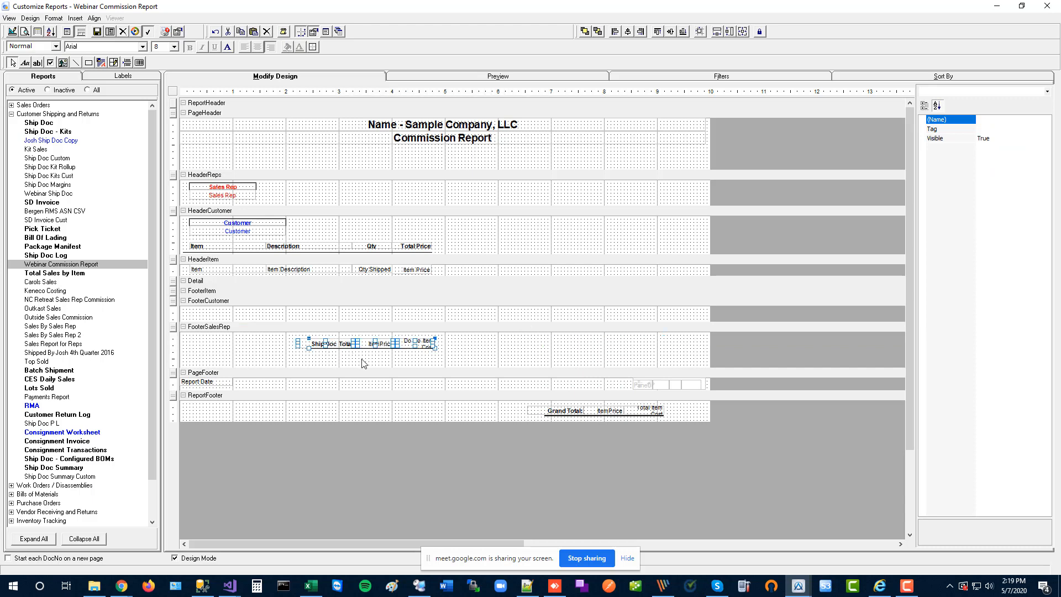
click(362, 363)
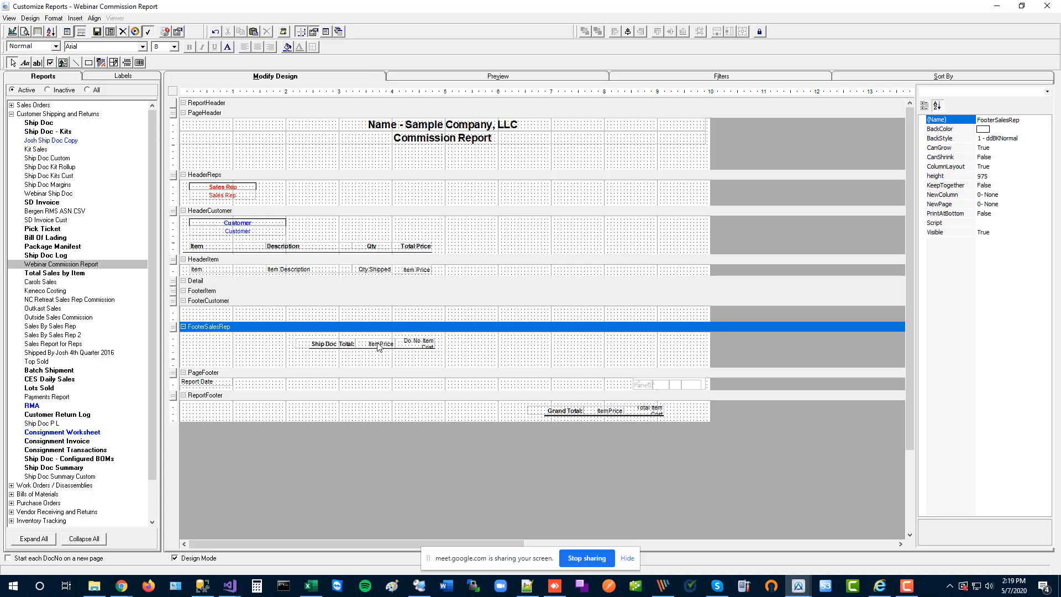
click(356, 343)
drag(352, 326, 342, 344)
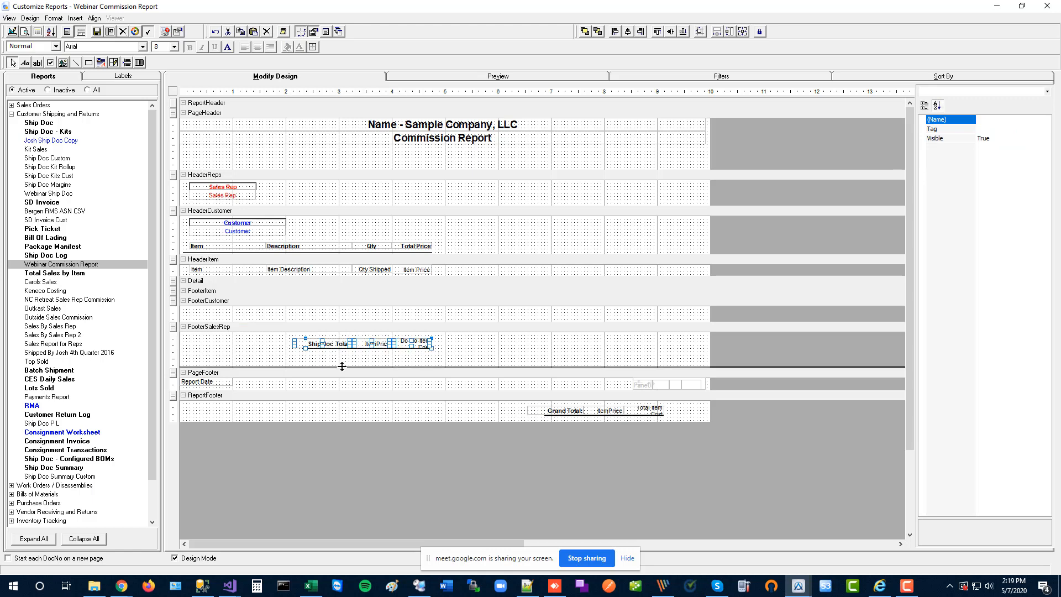
- Copy the Ship Doc Total line from FooterSalesRep into FooterCustomer and enlarge FooterCustomer to a height of about 645
click(418, 360)
drag(430, 364, 313, 336)
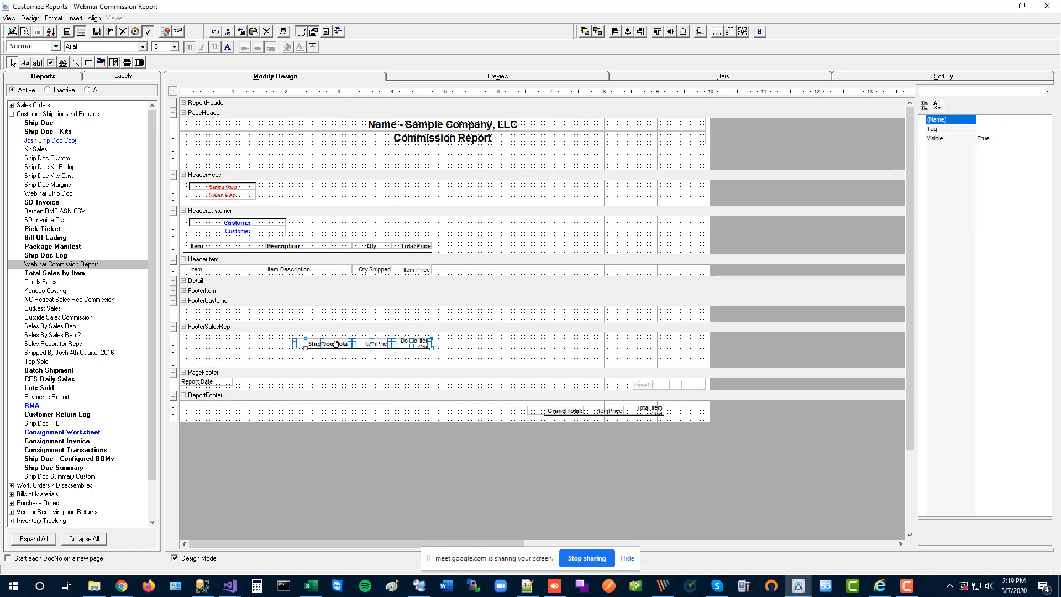
right_click(340, 346)
click(370, 390)
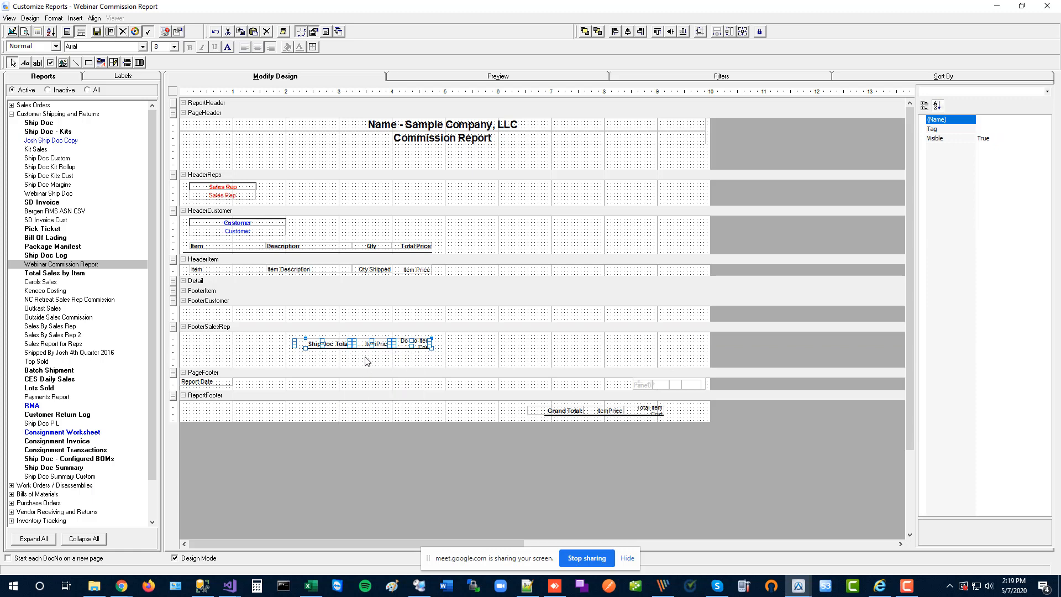
right_click(364, 319)
click(399, 386)
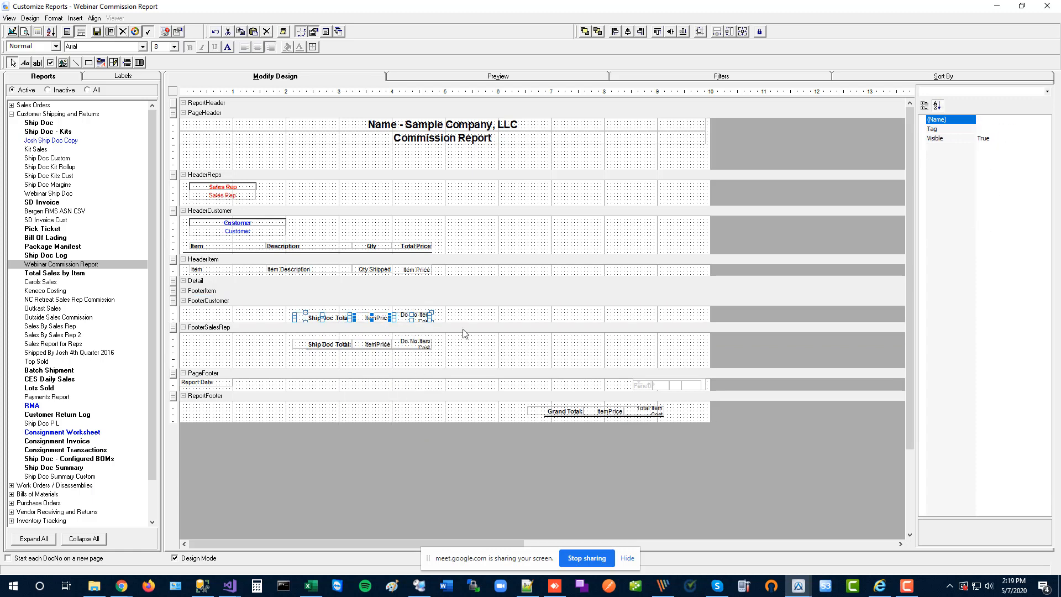
drag(463, 329, 463, 335)
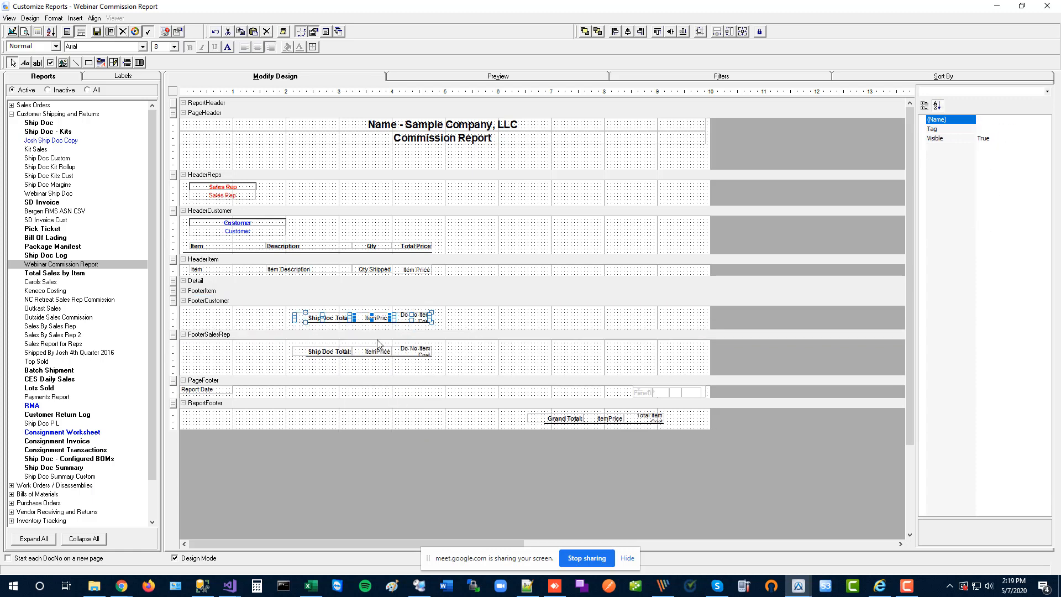
click(467, 327)
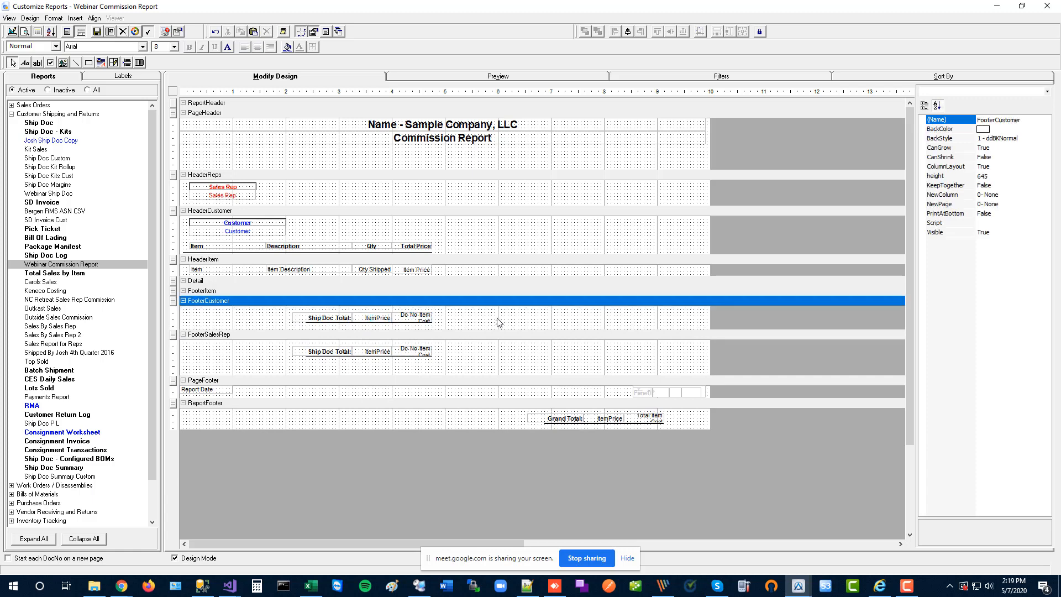
- Change the caption of the total label in FooterCustomer to "Customer Total:"
click(333, 319)
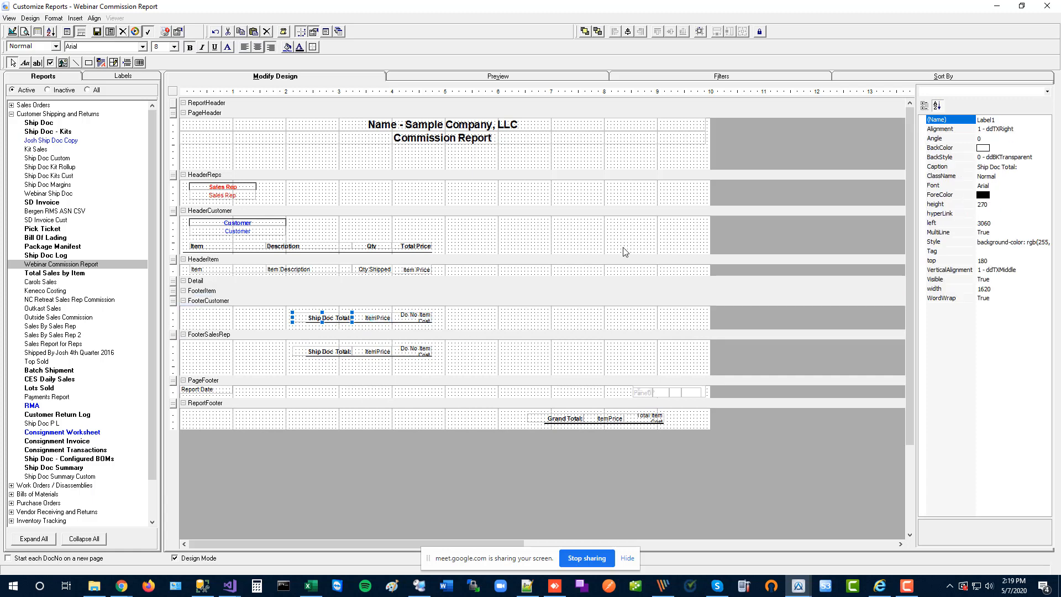
click(1007, 168)
drag(982, 167, 976, 166)
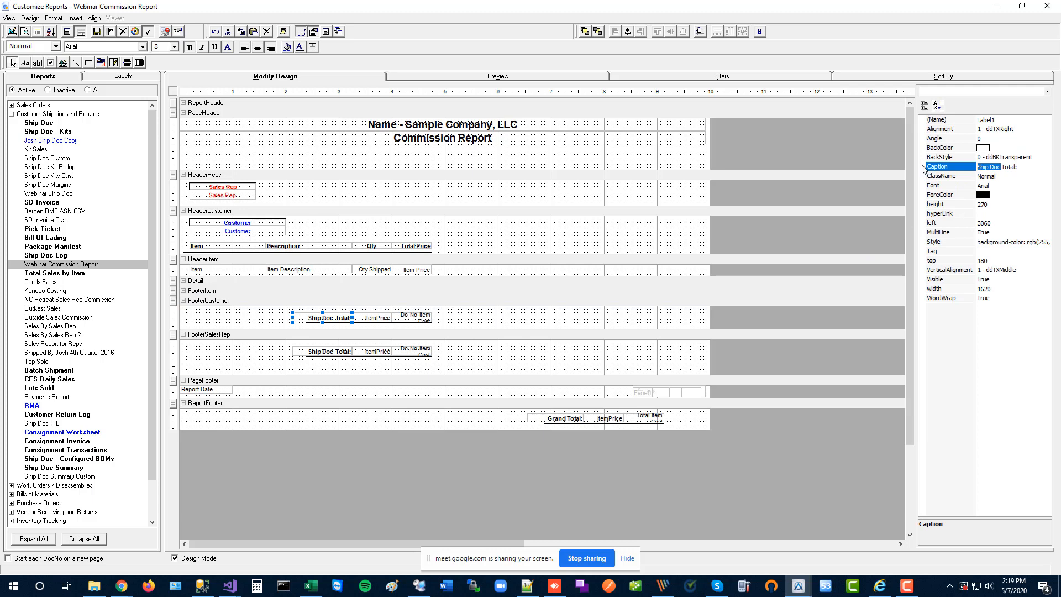
text(Customer)
key(Return)
- Change the caption of the total label in FooterSalesRep to "Sales Rep Total:"
click(332, 352)
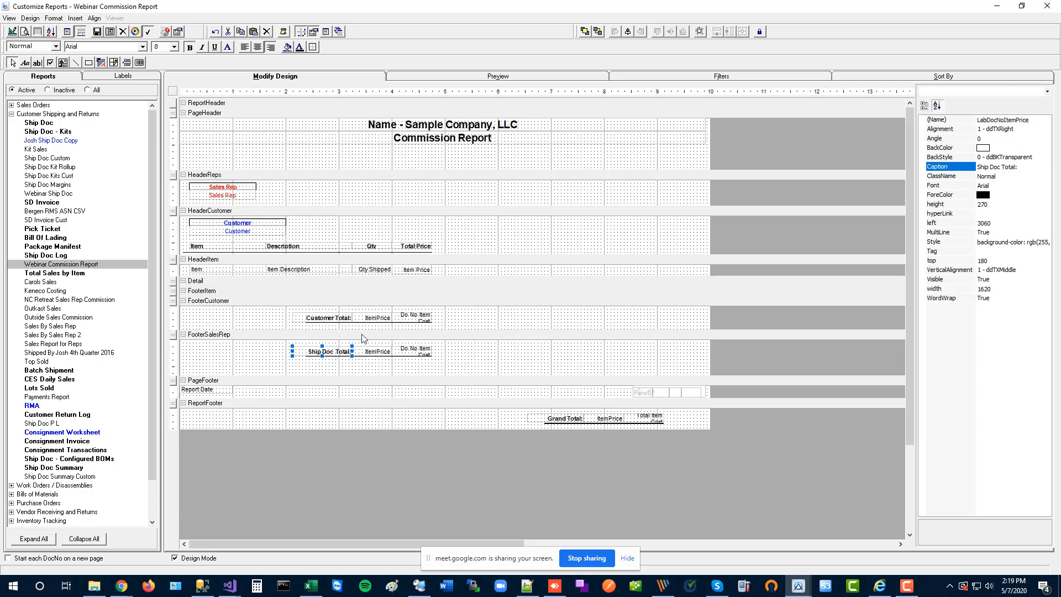
click(1000, 168)
drag(999, 168, 964, 173)
text(Sale)
text(s Rep)
key(Return)
- Check that the sales rep, customer and item header sections pair with their matching footer sections
click(267, 175)
click(269, 213)
click(263, 260)
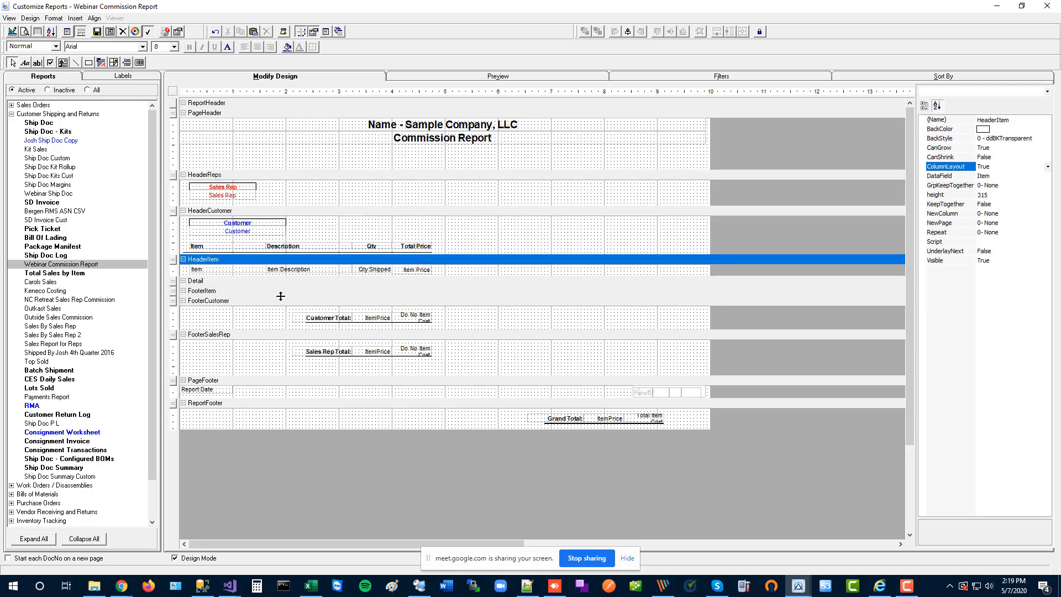
click(258, 292)
click(259, 302)
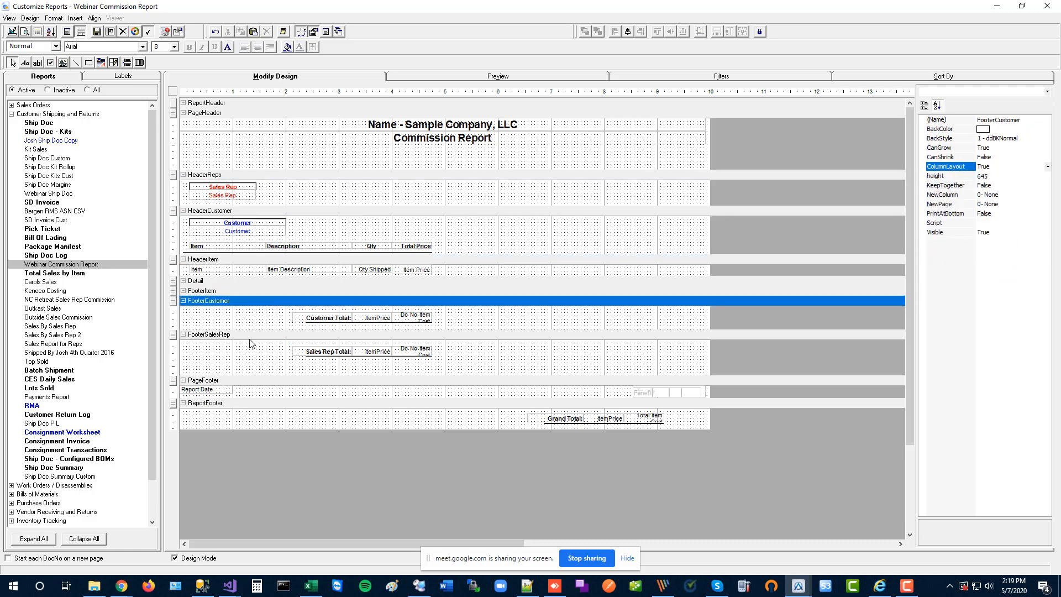
click(249, 336)
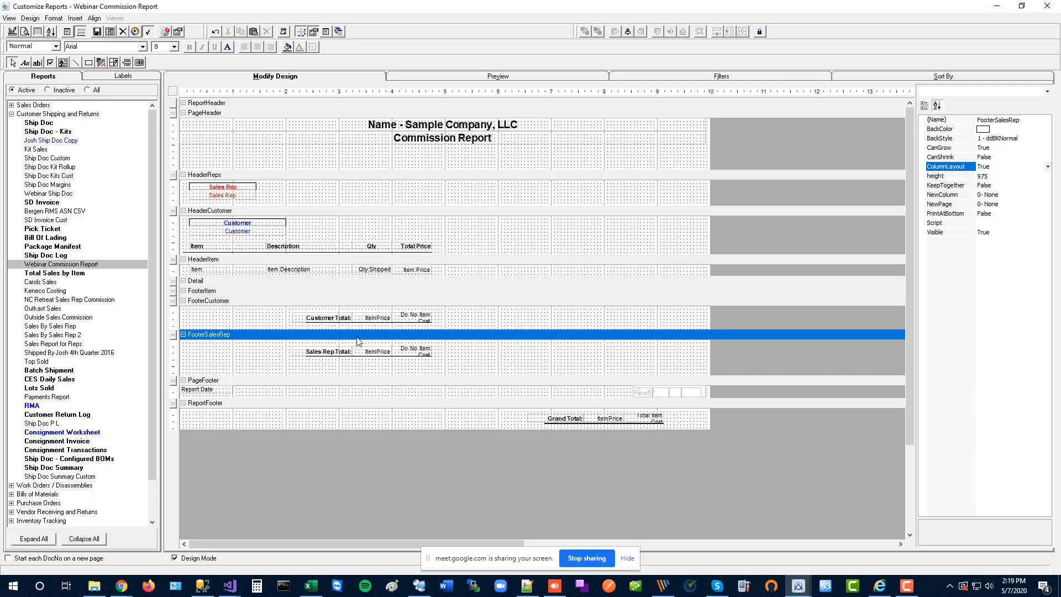
- Compare the DataField and SummaryGroup of the FooterCustomer total fields with those of Qty Shipped and Item Price in HeaderItem
click(374, 319)
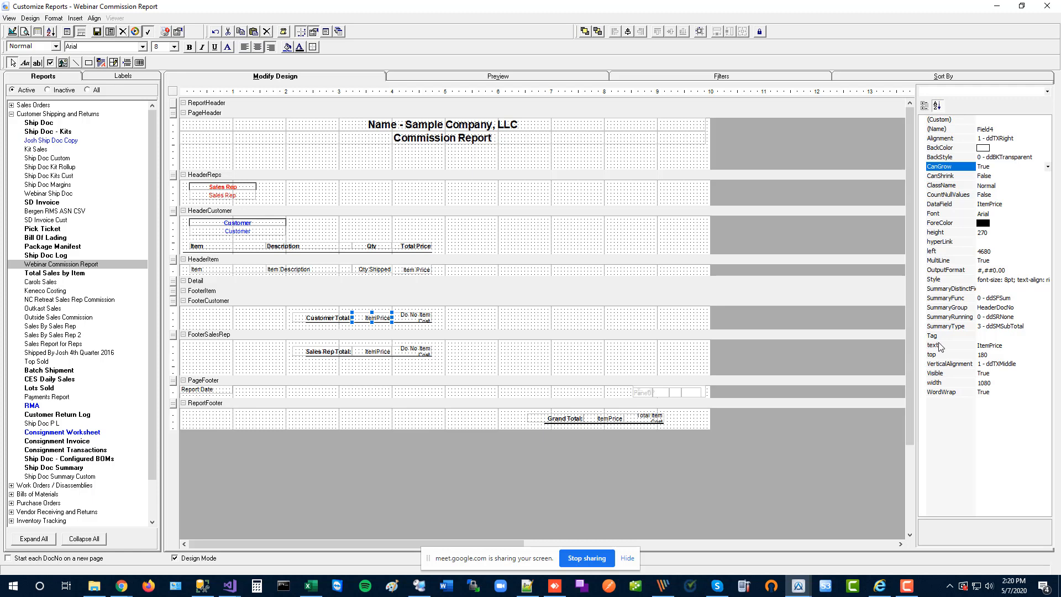
click(1025, 309)
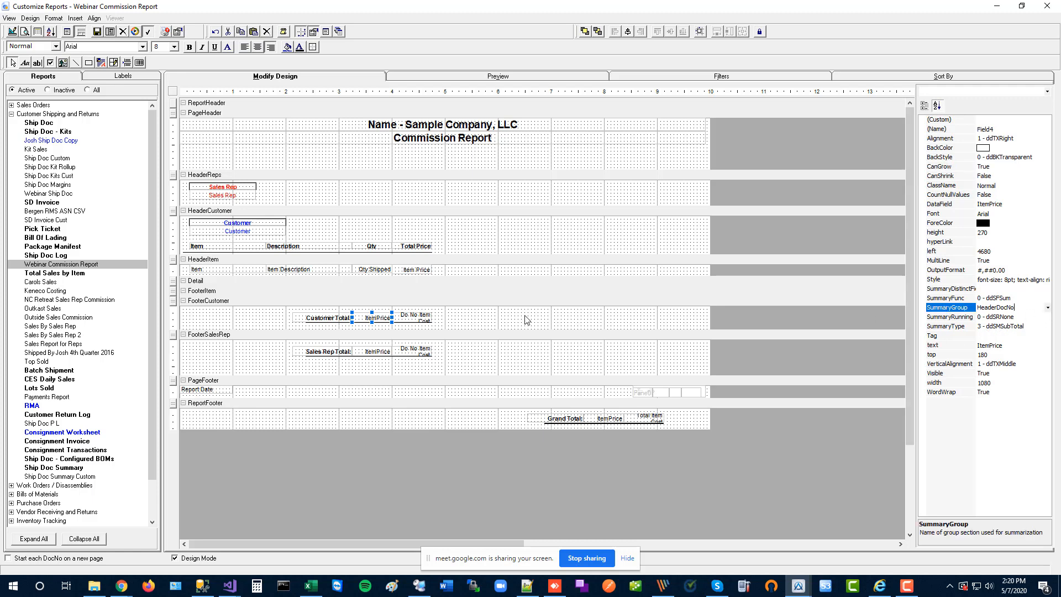
click(421, 324)
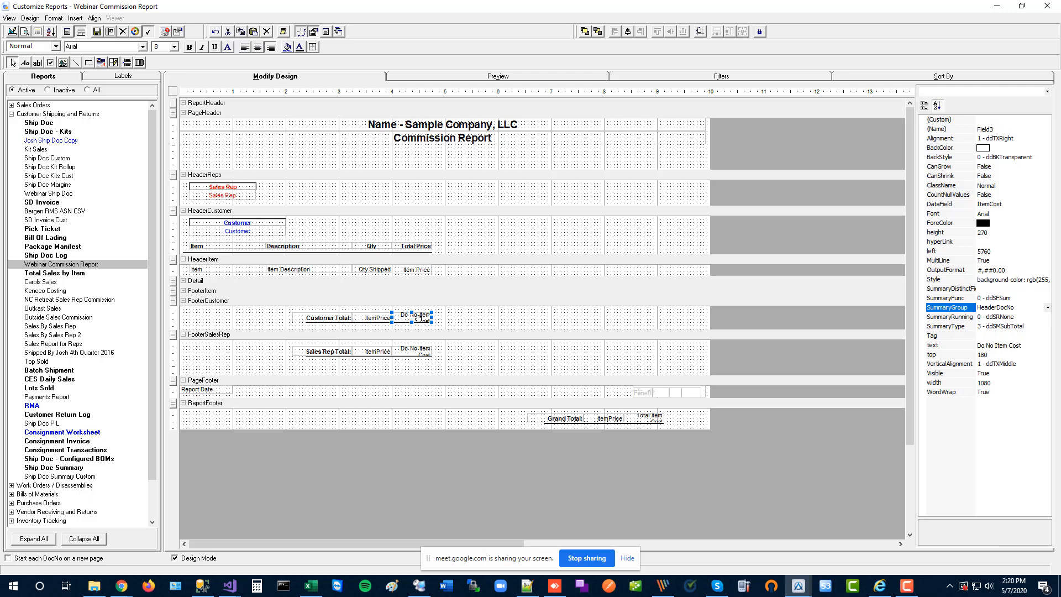
click(967, 205)
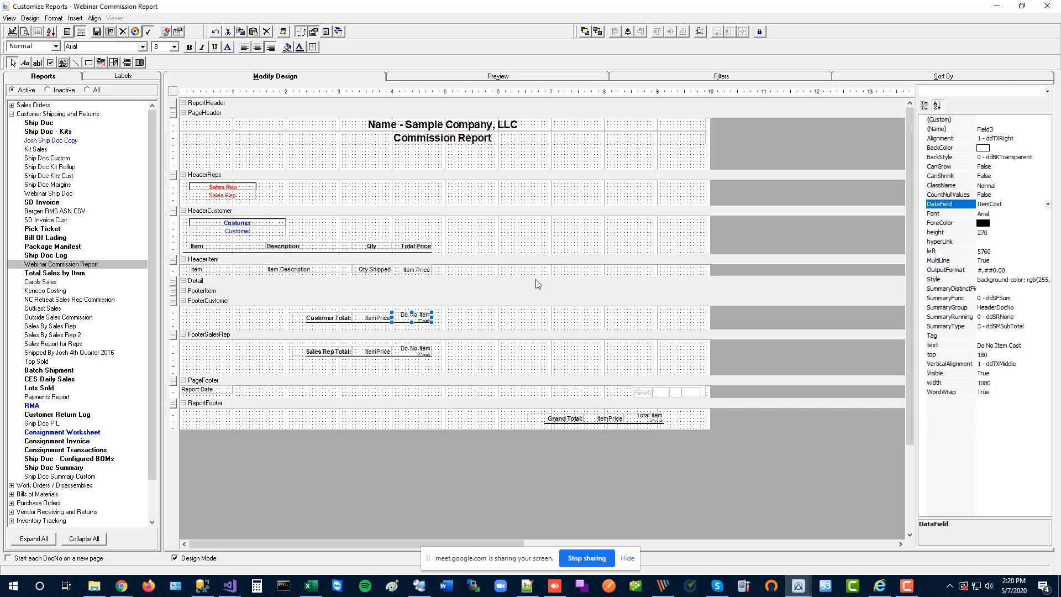
click(377, 318)
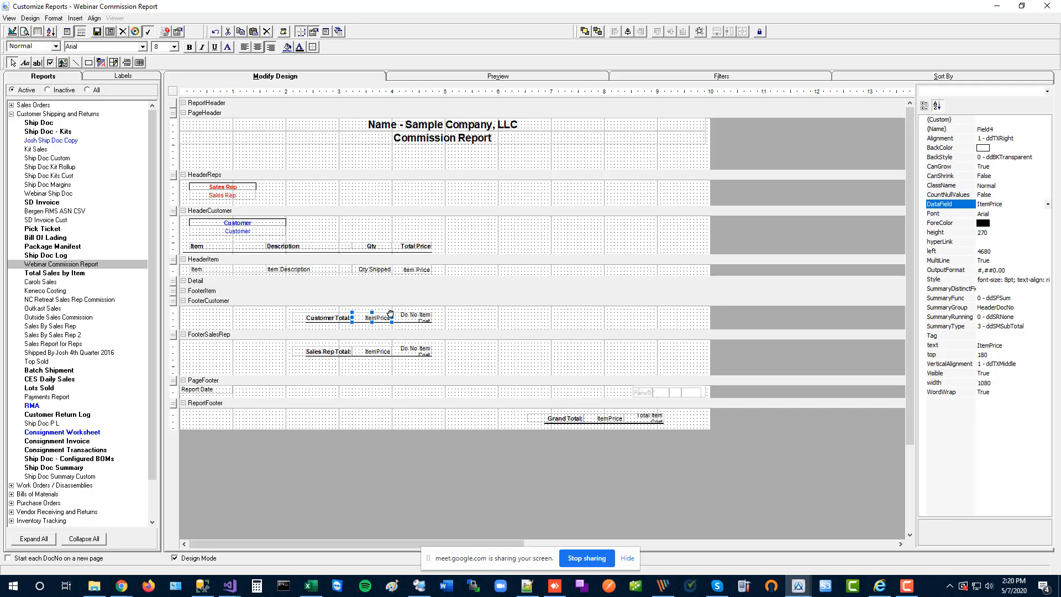
click(378, 271)
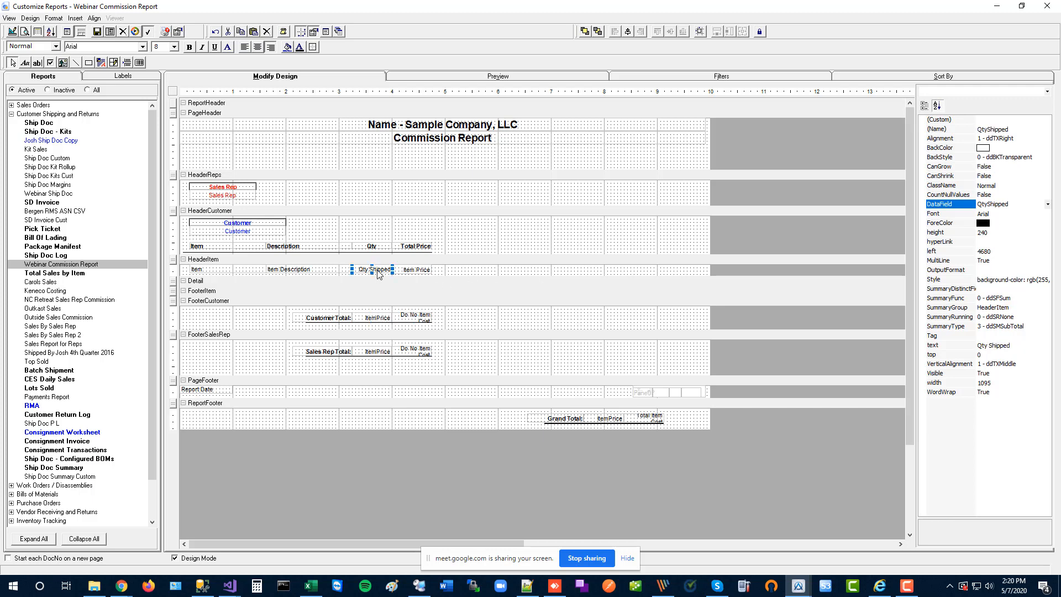
click(419, 273)
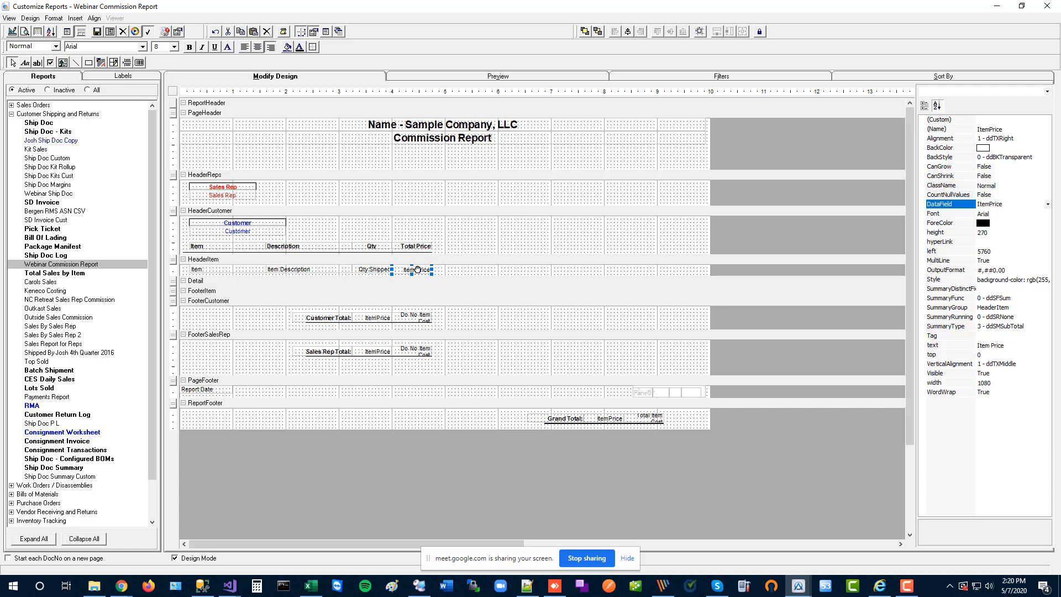
- Set the DataField of the Do No Item Cost field in FooterCustomer to ItemPrice
click(417, 318)
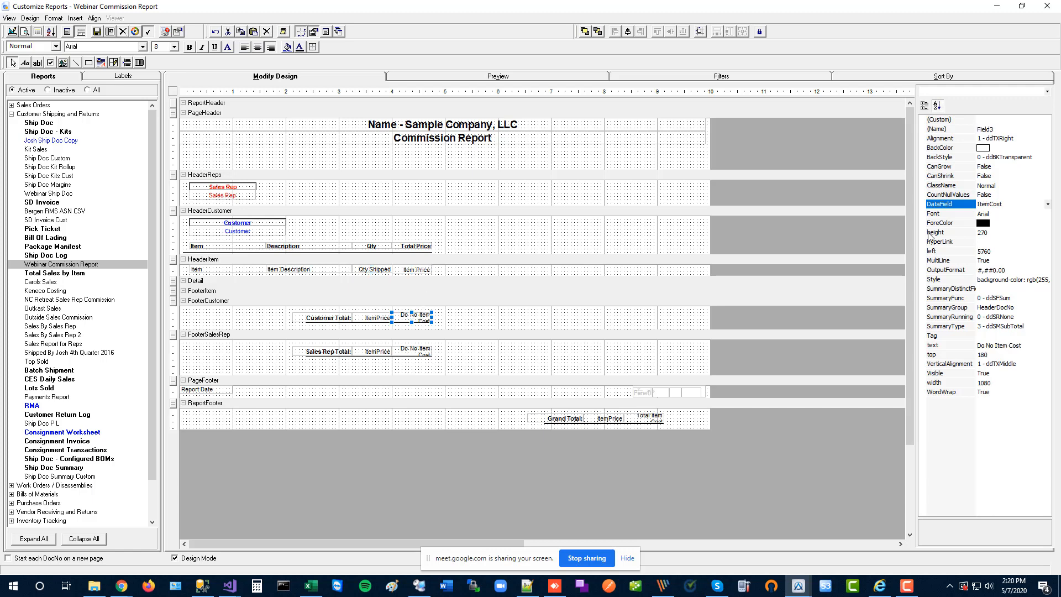
click(1047, 204)
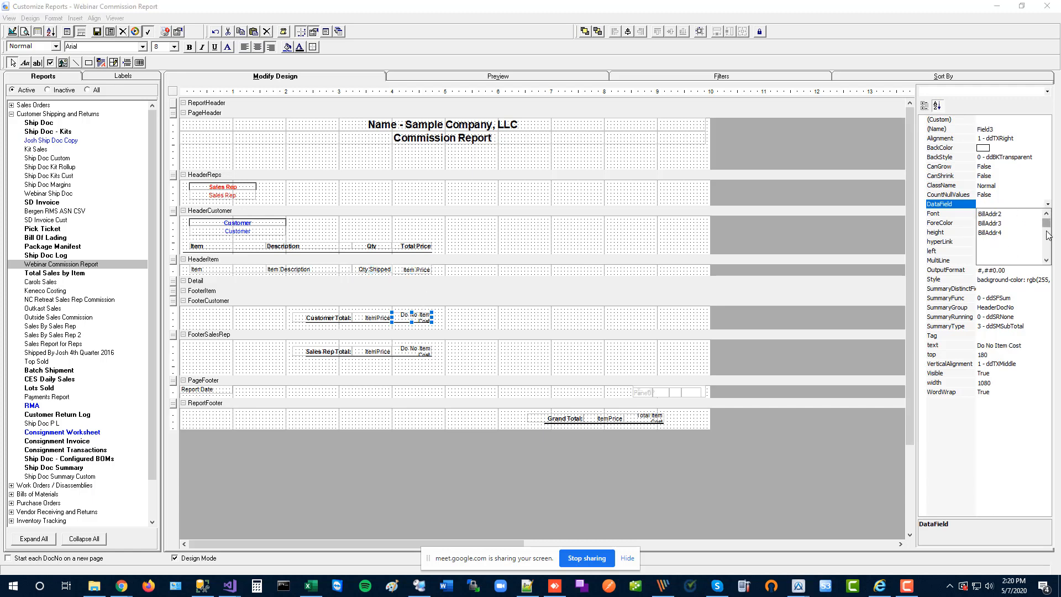
drag(1046, 230, 1046, 242)
click(1011, 249)
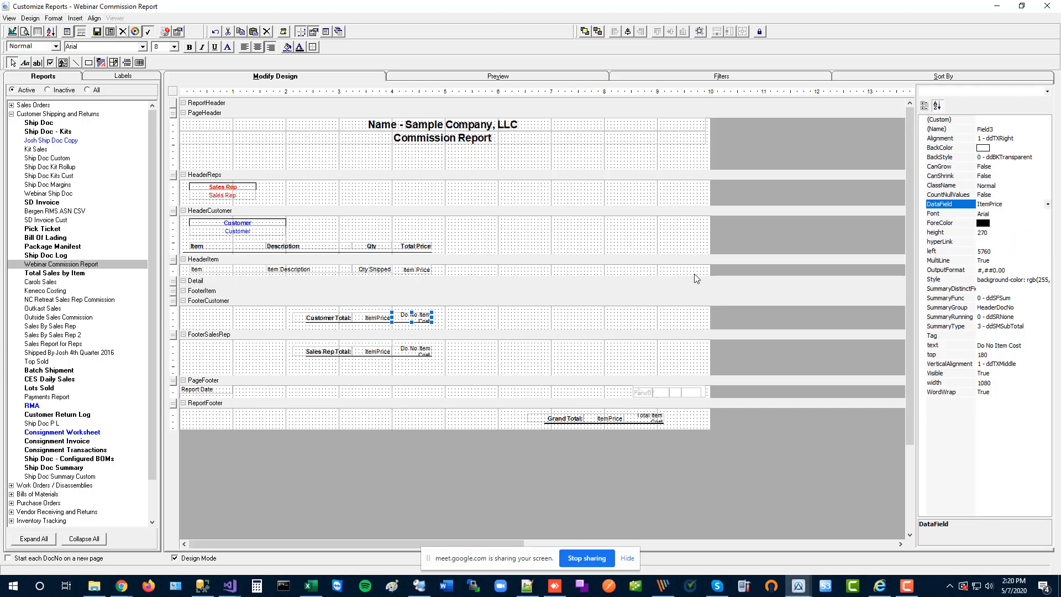
- Set the DataField of the Do No Item Cost field in FooterSalesRep to ItemPrice
click(423, 354)
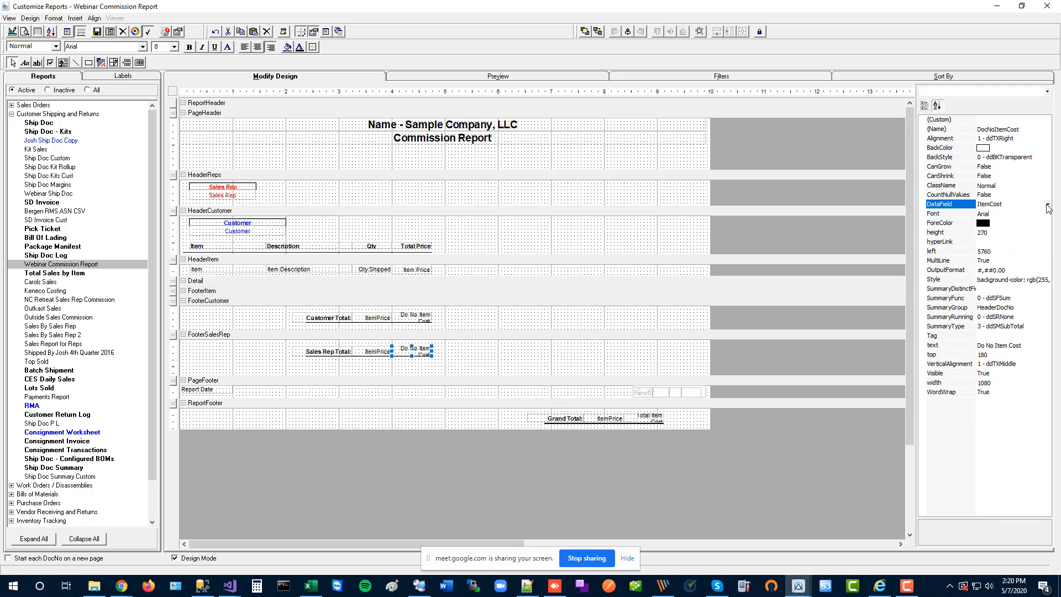
click(1047, 203)
drag(1047, 227, 1046, 235)
click(1047, 248)
click(1047, 246)
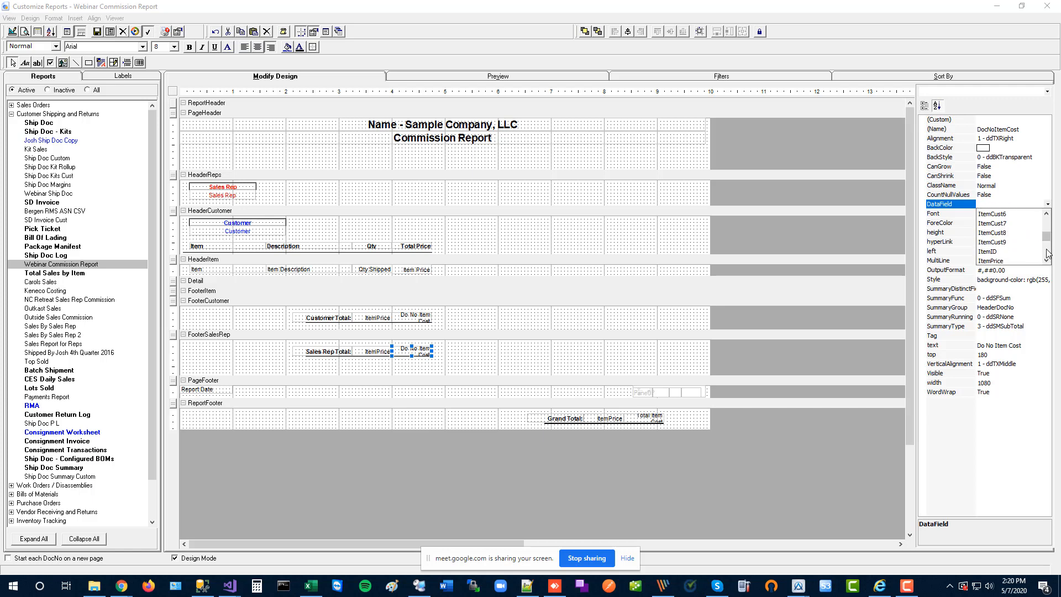
click(1046, 246)
click(1046, 246)
click(984, 216)
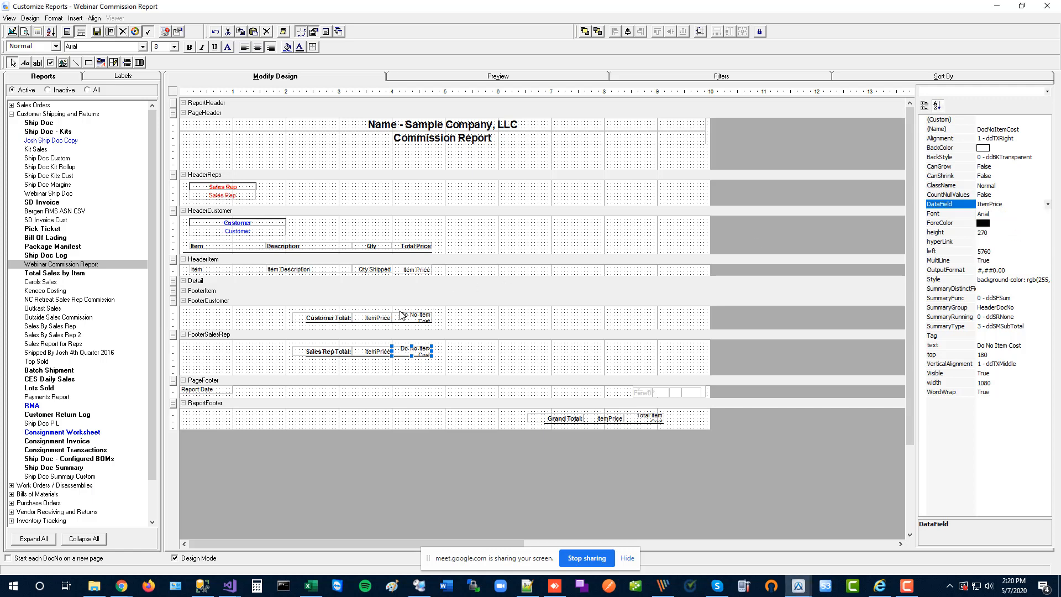
- Set the DataField of the quantity total beside "Customer Total:" in FooterCustomer to QtyShipped
click(379, 317)
click(1048, 204)
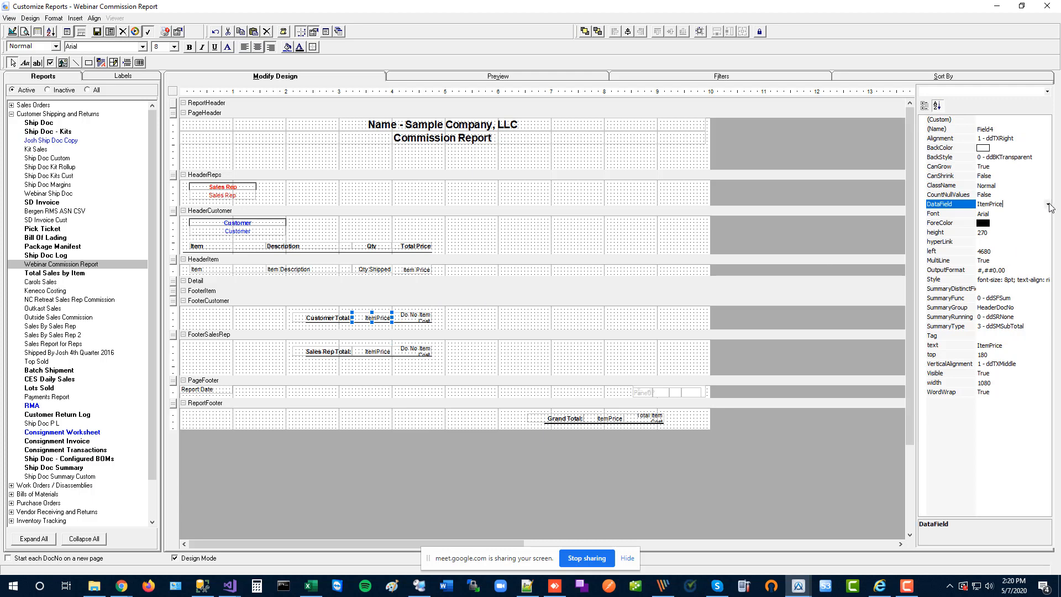
click(1047, 245)
click(1046, 243)
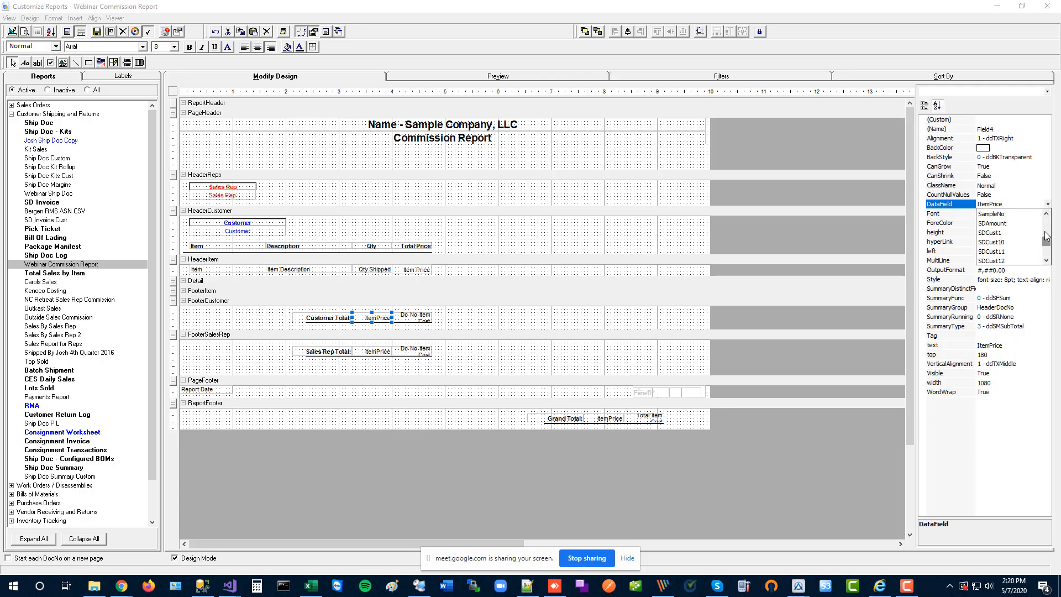
click(1046, 245)
click(995, 223)
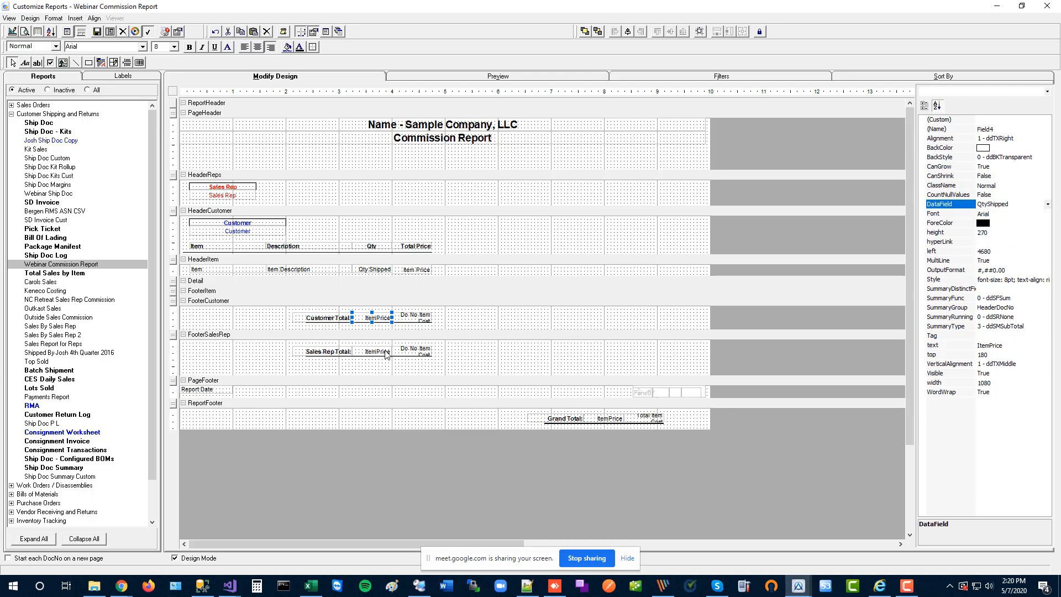
- Set the DataField of the quantity total beside "Sales Rep Total:" in FooterSalesRep to QtyShipped
click(386, 354)
click(1047, 204)
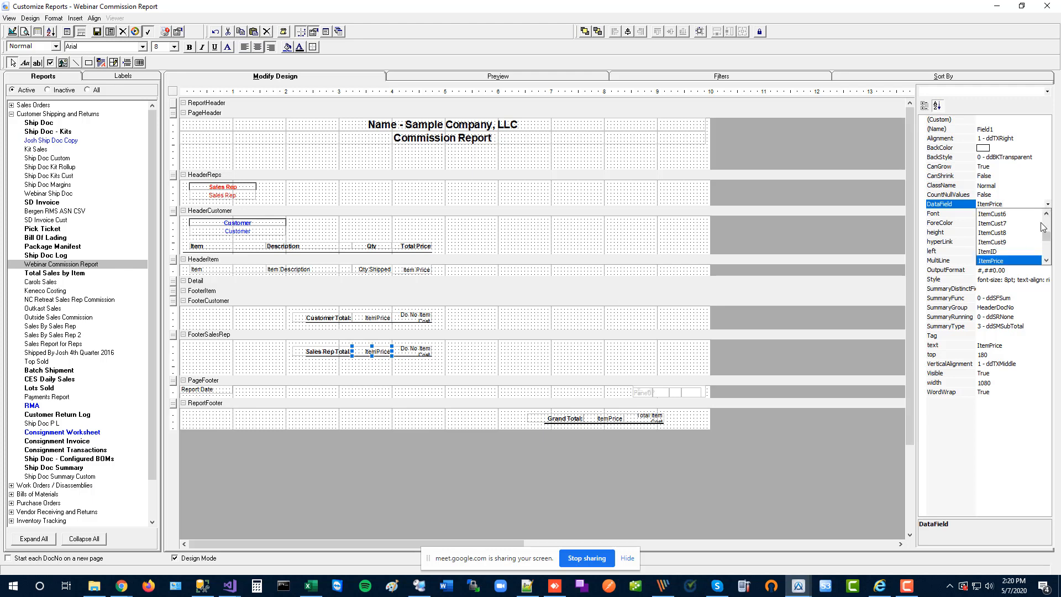
scroll(1048, 248, down, 5)
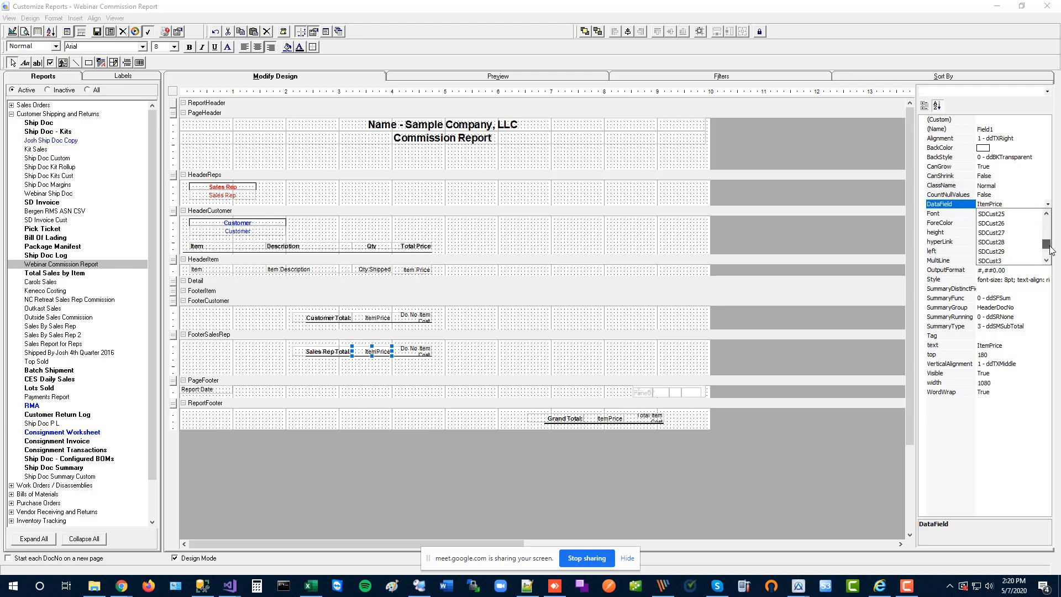
scroll(1048, 231, up, 5)
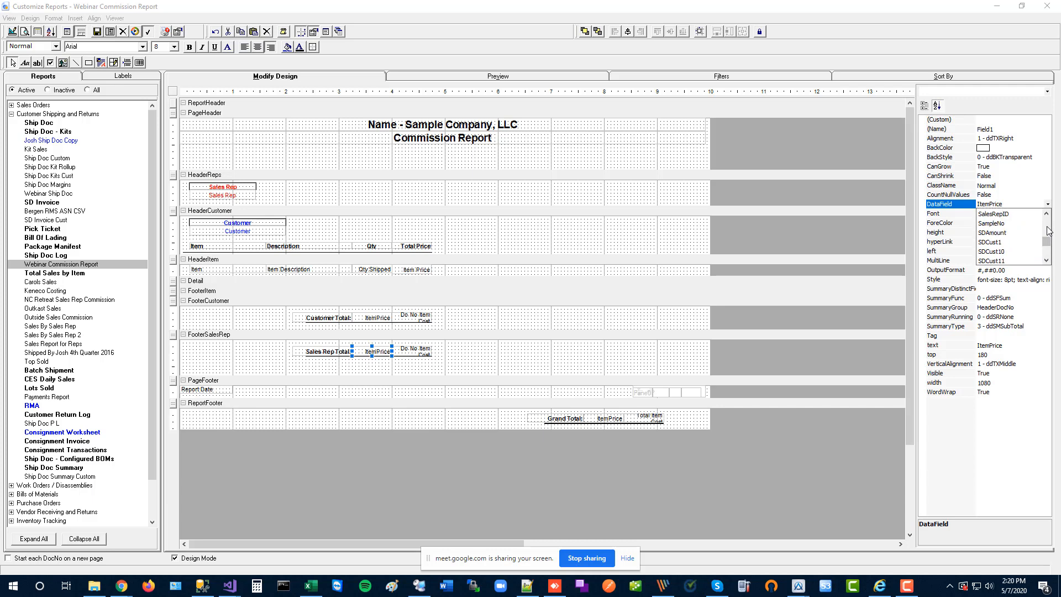
scroll(1042, 235, down, 2)
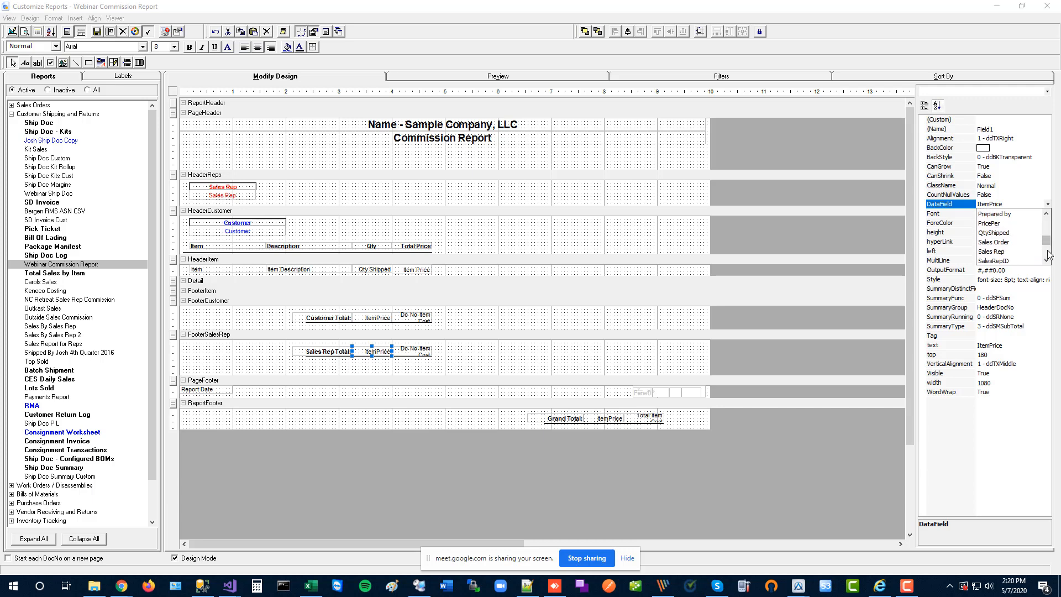
click(1003, 234)
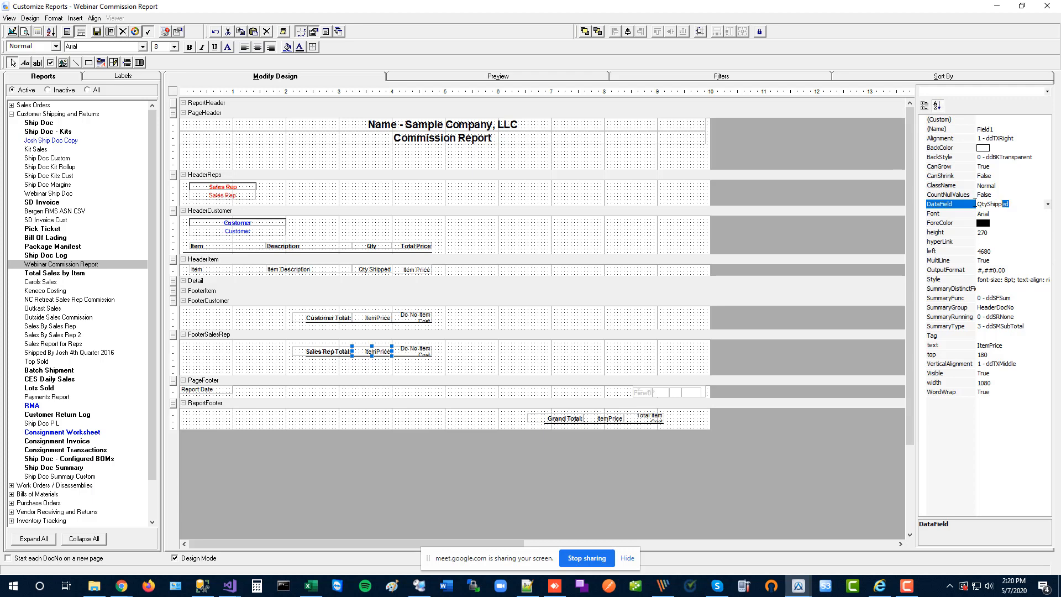
- Copy the DataField name QtyShipped and use it as the text of the same FooterSalesRep field
drag(974, 203, 974, 203)
right_click(975, 204)
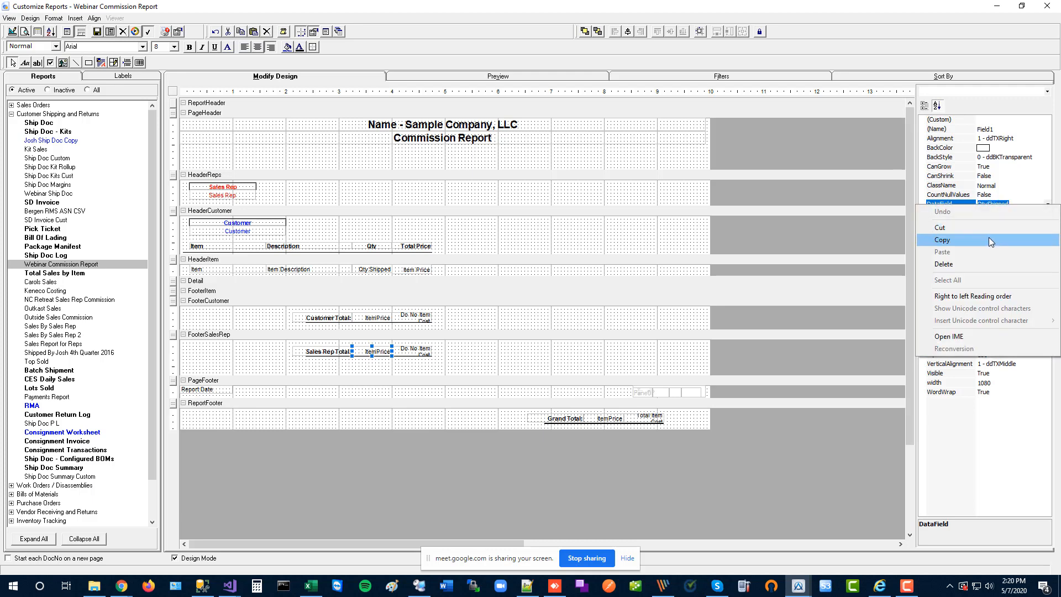
click(989, 240)
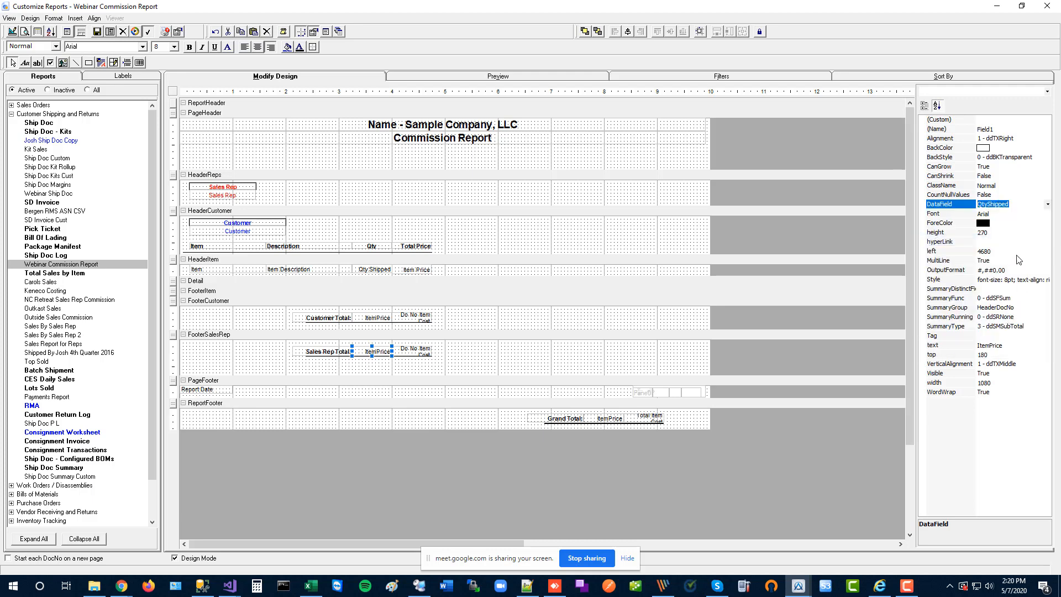
click(1018, 346)
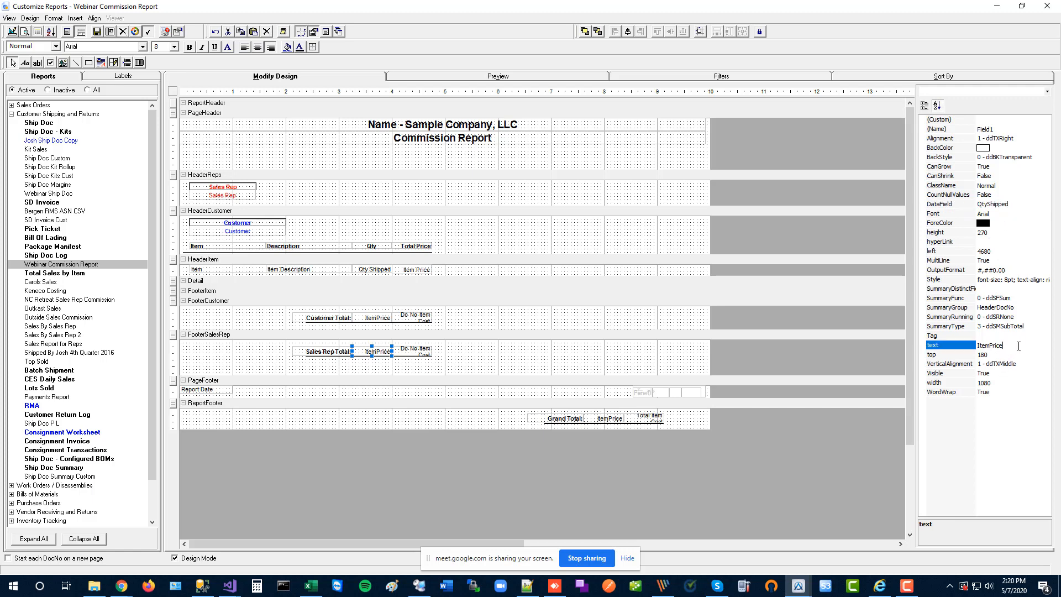
drag(1018, 345, 904, 340)
key(ctrl+v)
key(Return)
- Replace the text of the ItemPrice field in FooterCustomer with the copied name QtyShipped
click(382, 319)
click(1025, 345)
drag(1025, 345, 827, 340)
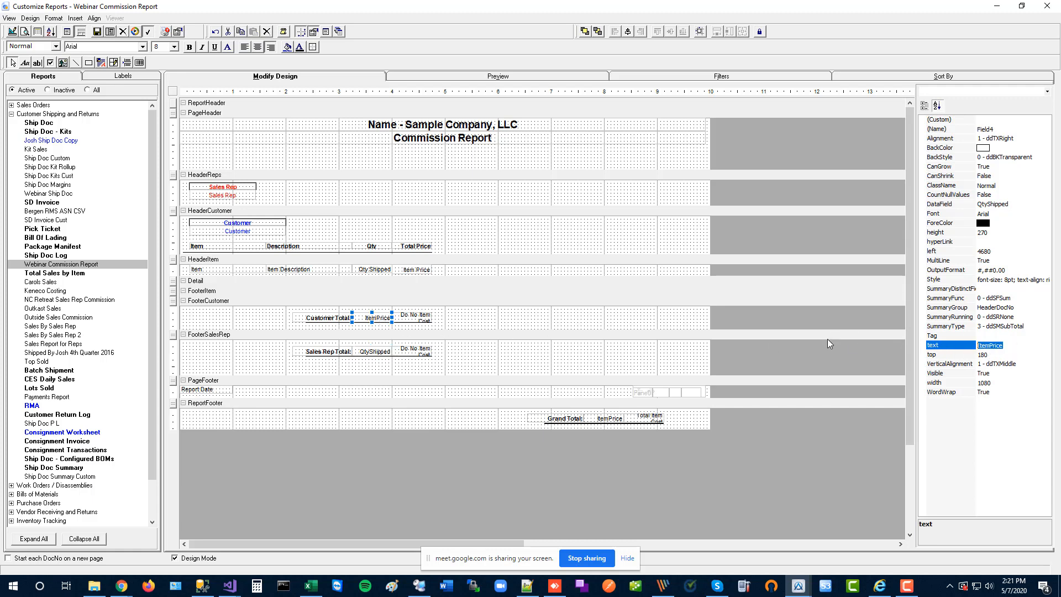
key(ctrl+v)
- Reselect ItemPrice as the DataField of the Do No Item Cost field in FooterCustomer and copy the value
click(409, 318)
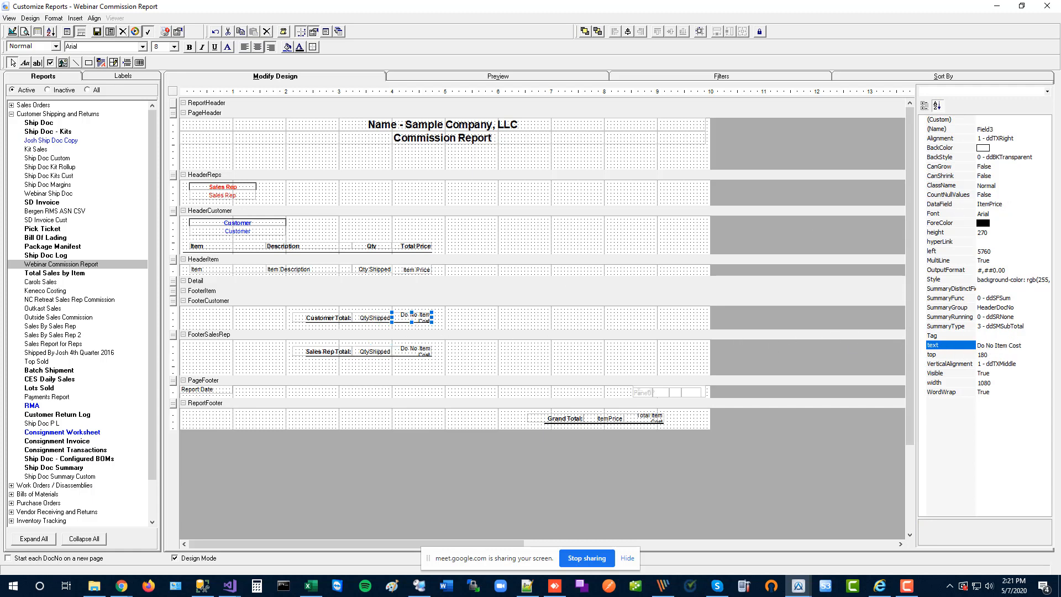
click(1010, 208)
double_click(1011, 208)
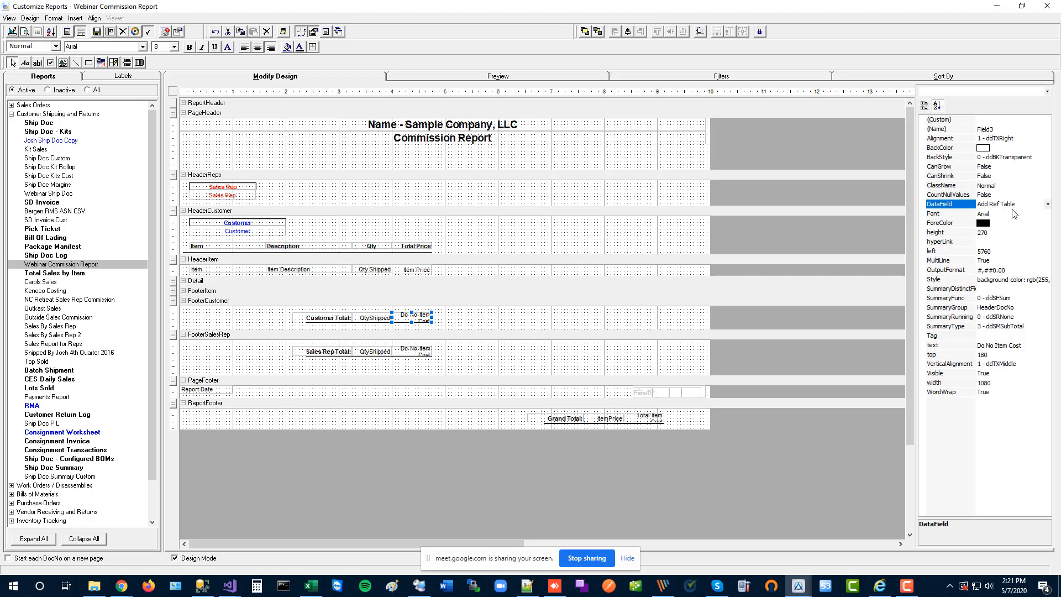
click(1048, 206)
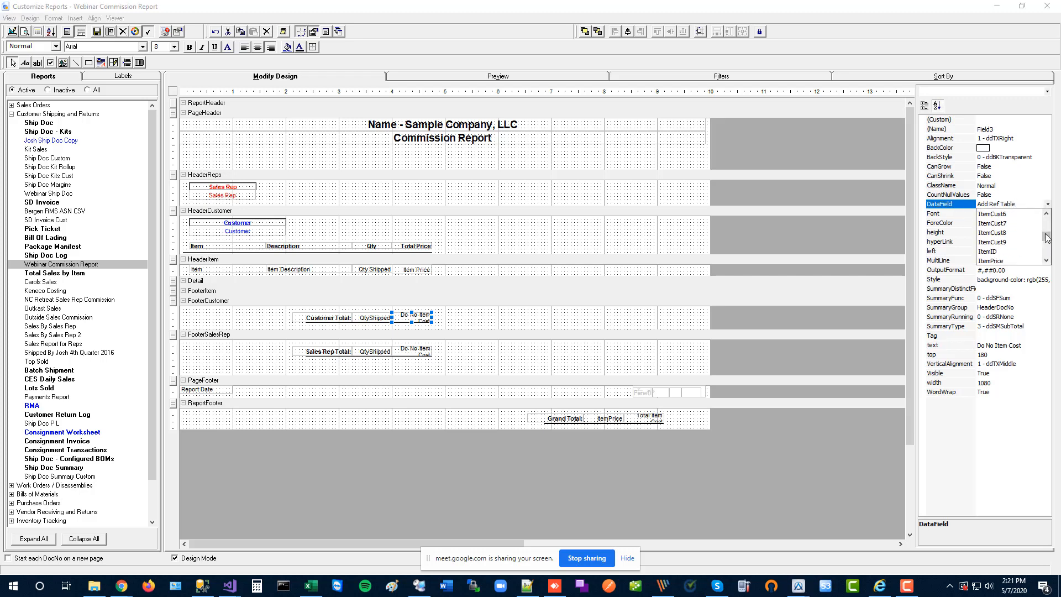
click(1011, 214)
drag(1004, 205, 974, 210)
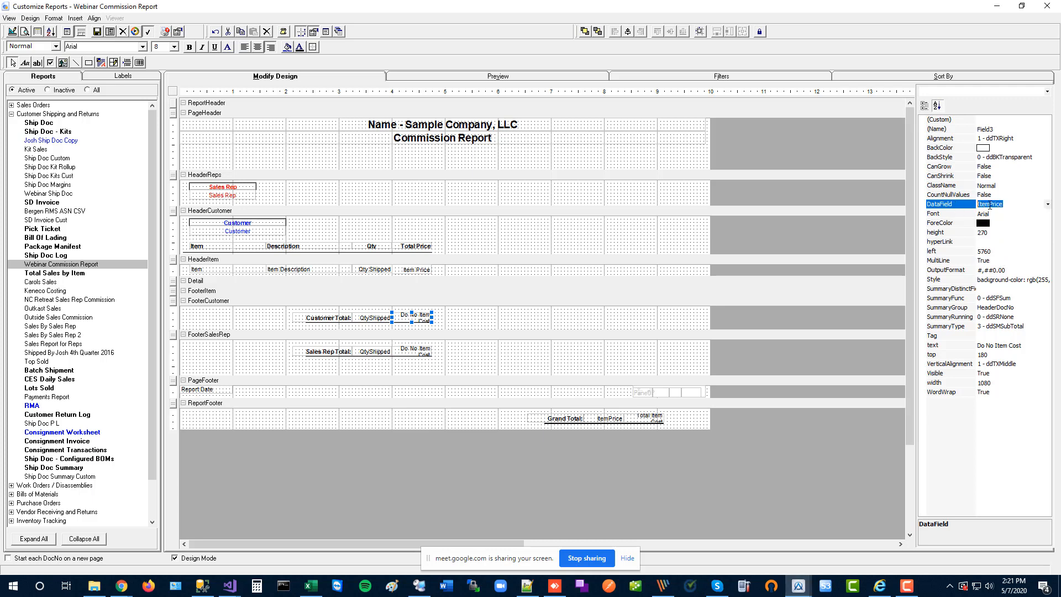
right_click(991, 206)
click(996, 241)
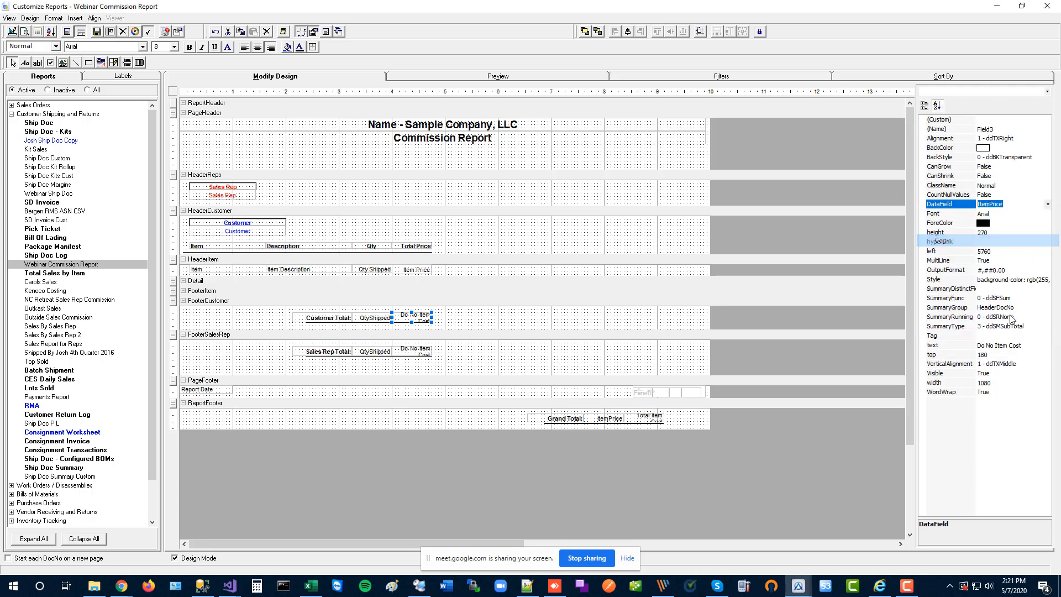
- Change the text of the Do No Item Cost fields in FooterCustomer and FooterSalesRep to Amount
click(1003, 350)
text(Amo)
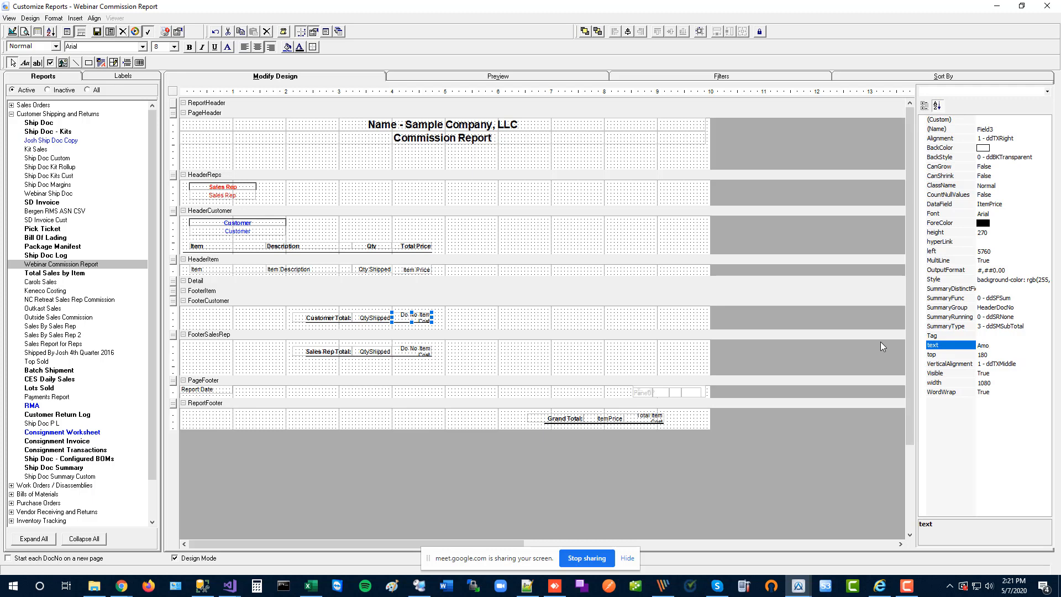
text(unt)
key(Return)
click(424, 354)
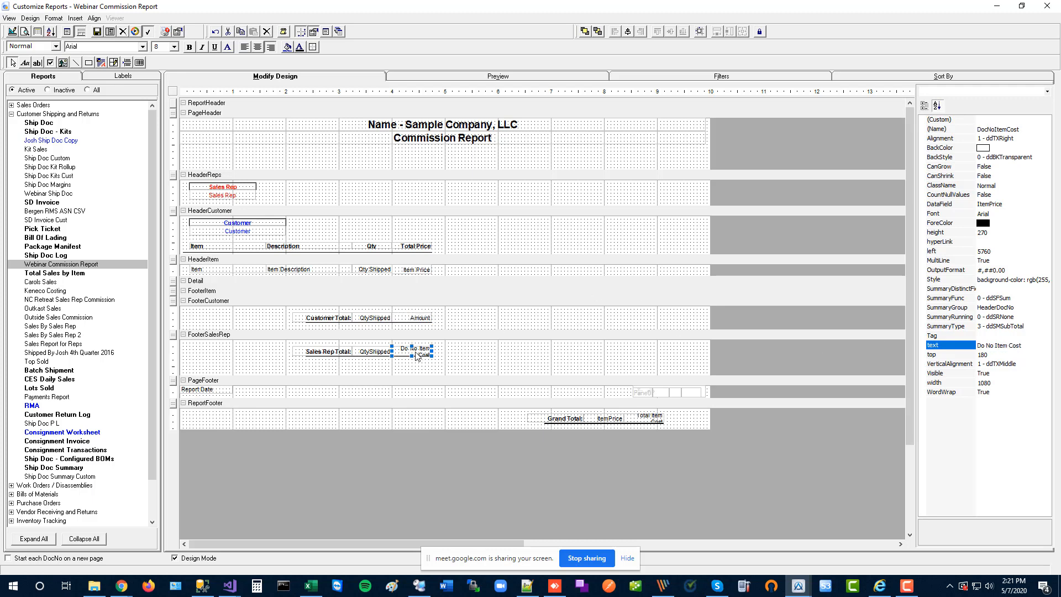
click(1027, 346)
text(Amount)
key(Return)
- Set the SummaryGroup of the Amount and QtyShipped fields in FooterCustomer to HeaderCustomer
click(418, 320)
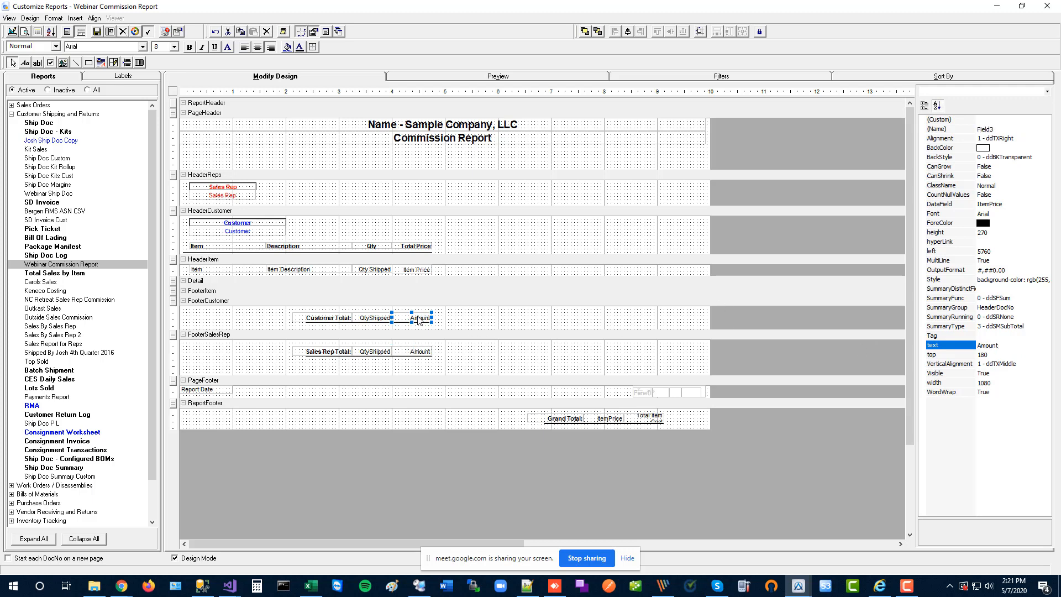
click(1043, 308)
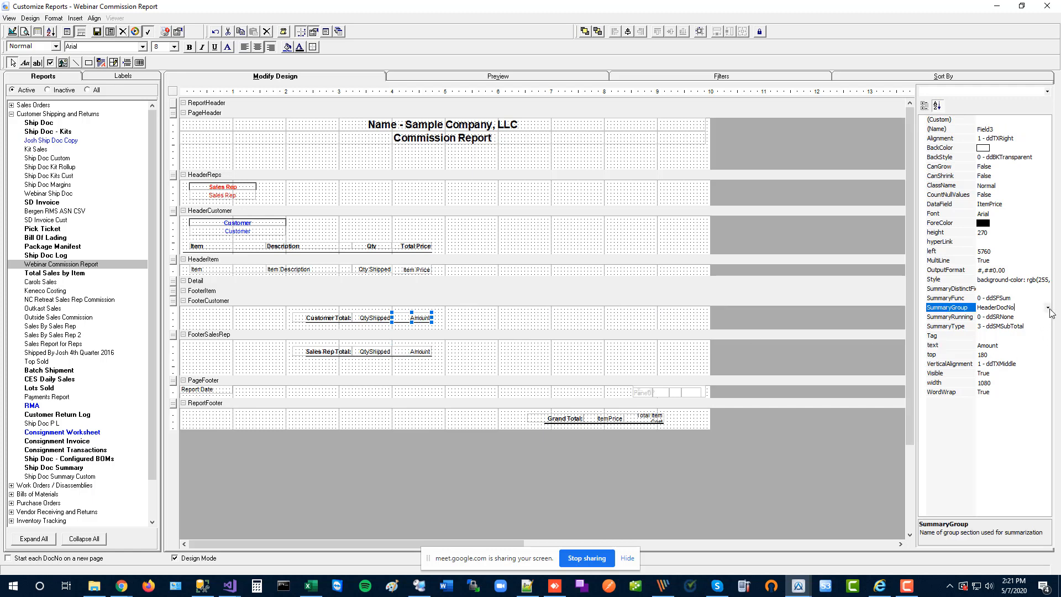
click(1048, 309)
click(1015, 327)
click(371, 320)
click(1048, 307)
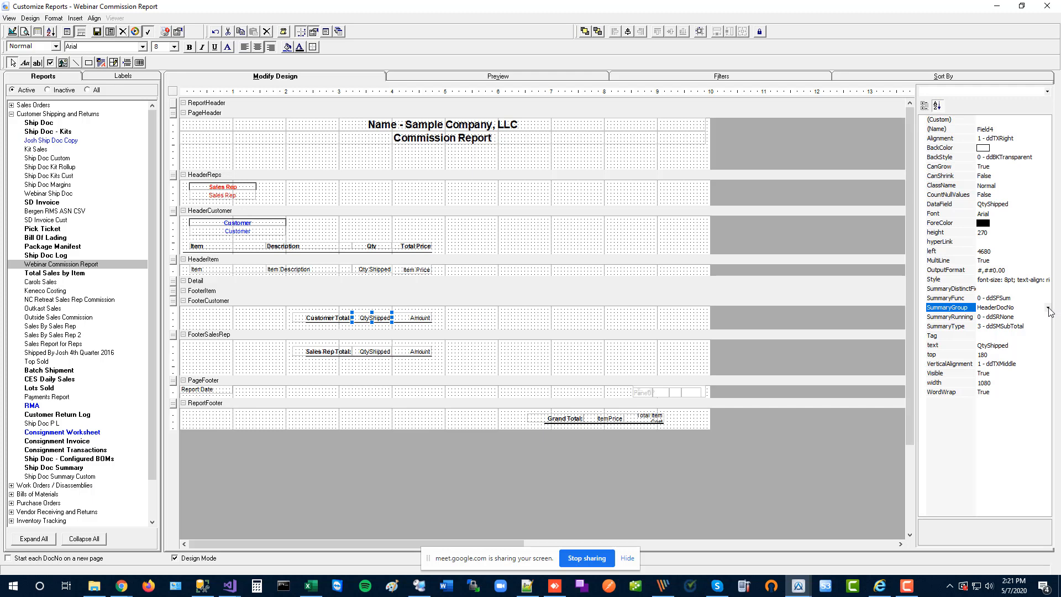
click(1009, 327)
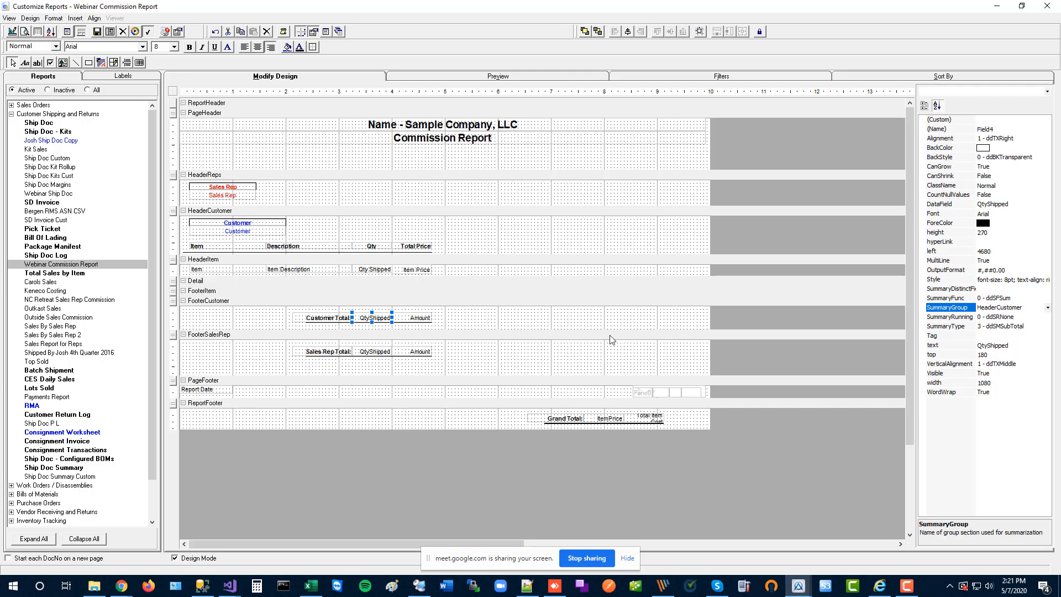
- Set the SummaryGroup of the QtyShipped and Amount fields in FooterSalesRep to HeaderReps and shorten that section to fit its totals
click(372, 352)
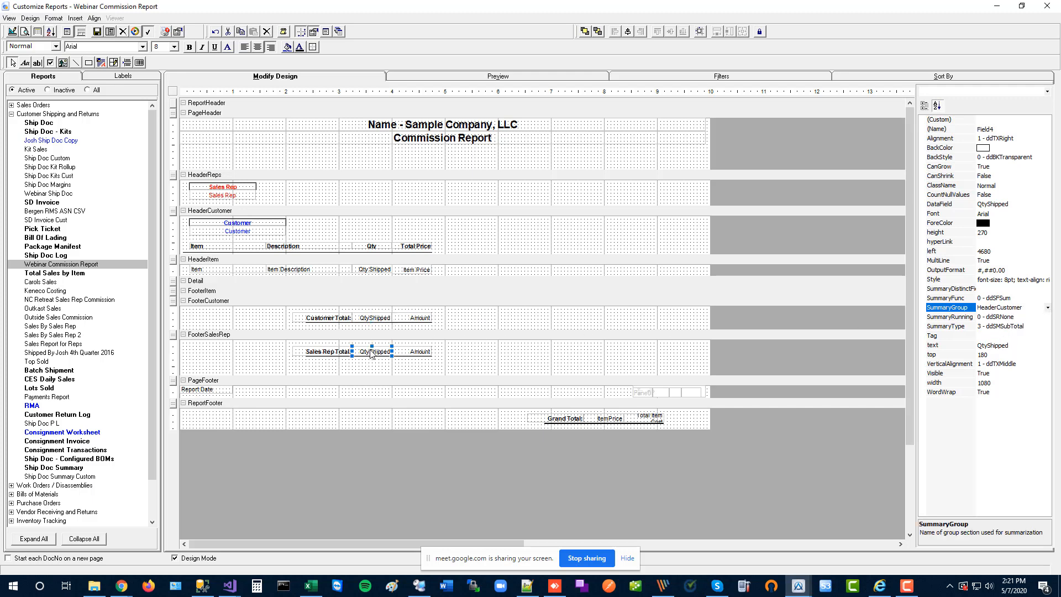
click(1048, 308)
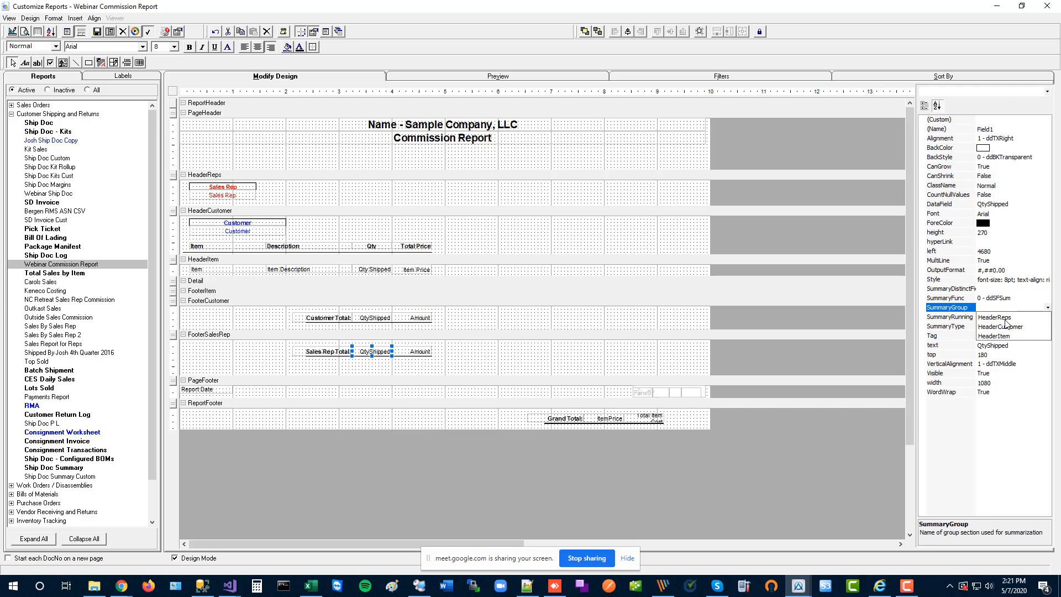
click(1009, 317)
click(418, 354)
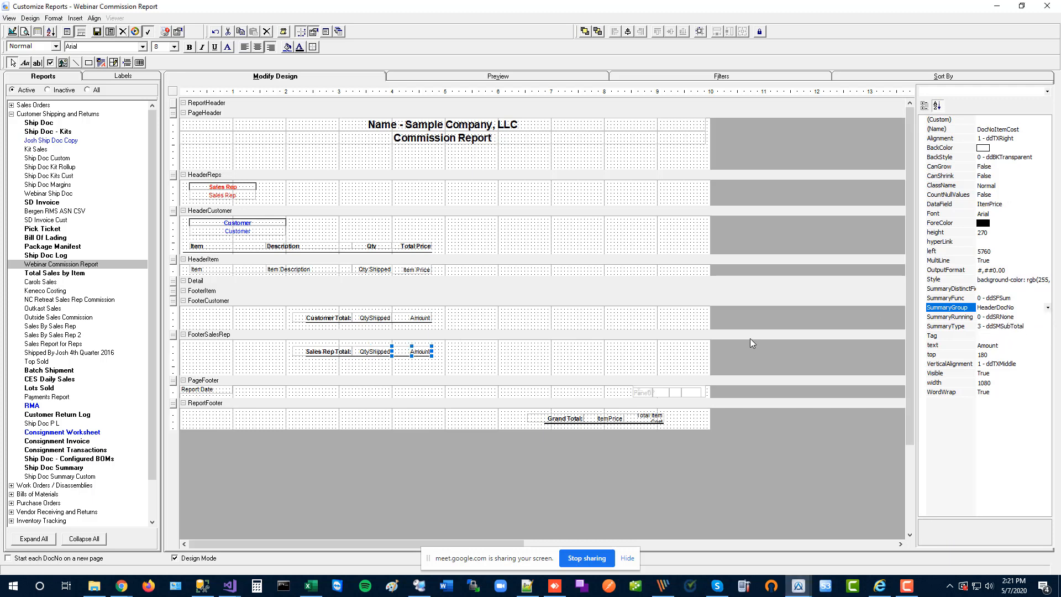
click(1049, 307)
click(1018, 318)
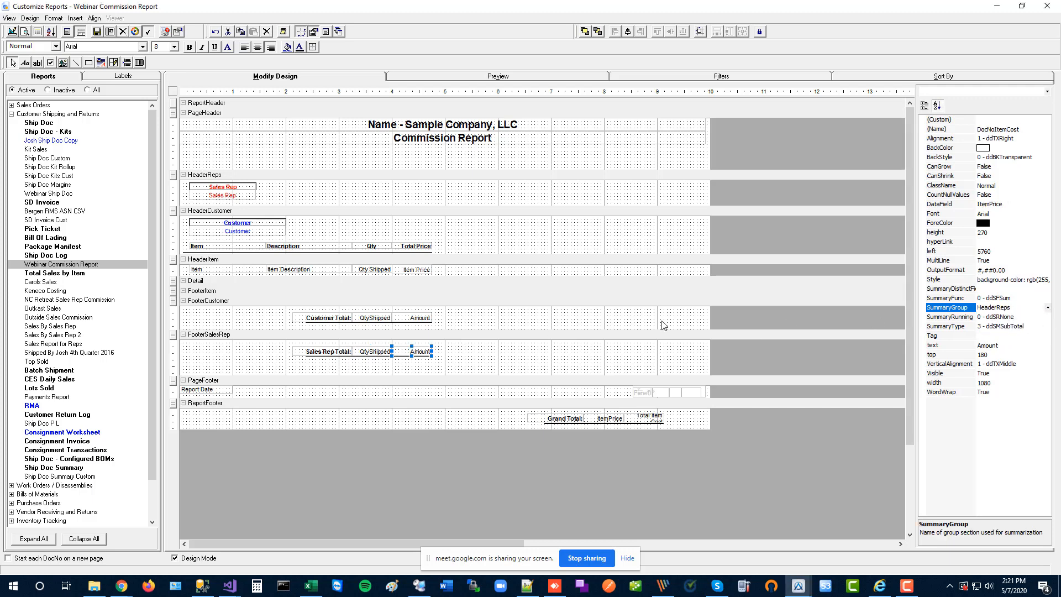
drag(453, 377, 449, 362)
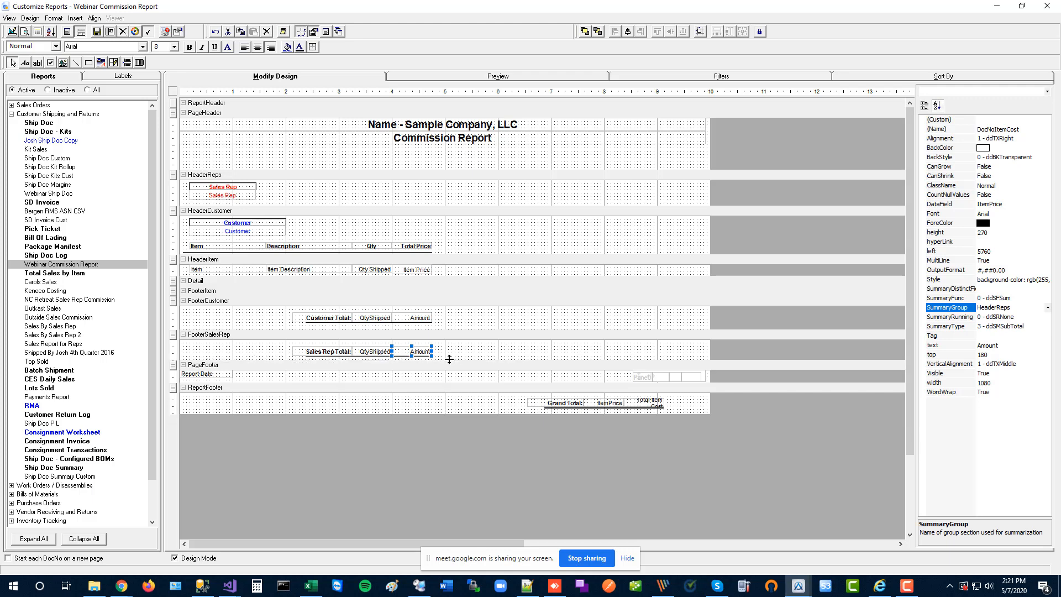
- Delete the Grand Total label, its total fields and line from ReportFooter and collapse the emptied section
drag(661, 416, 529, 397)
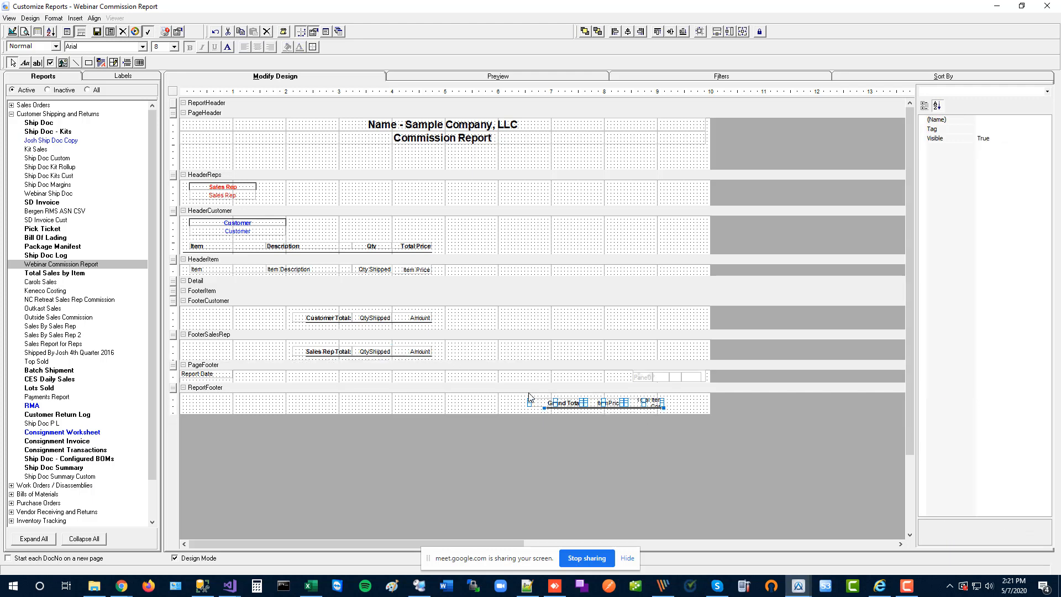
click(520, 400)
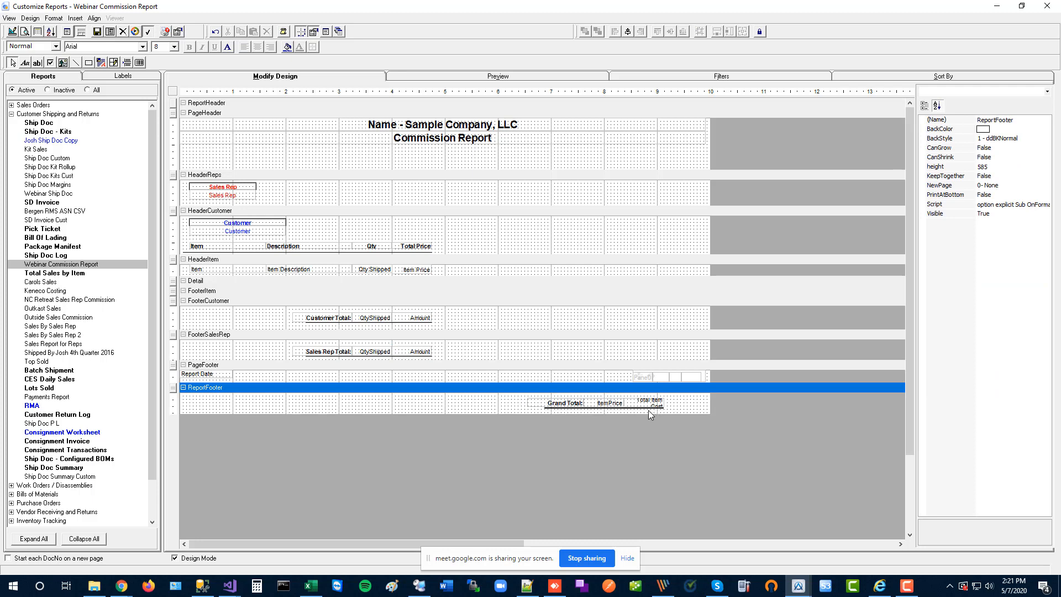
drag(651, 415, 540, 384)
key(Delete)
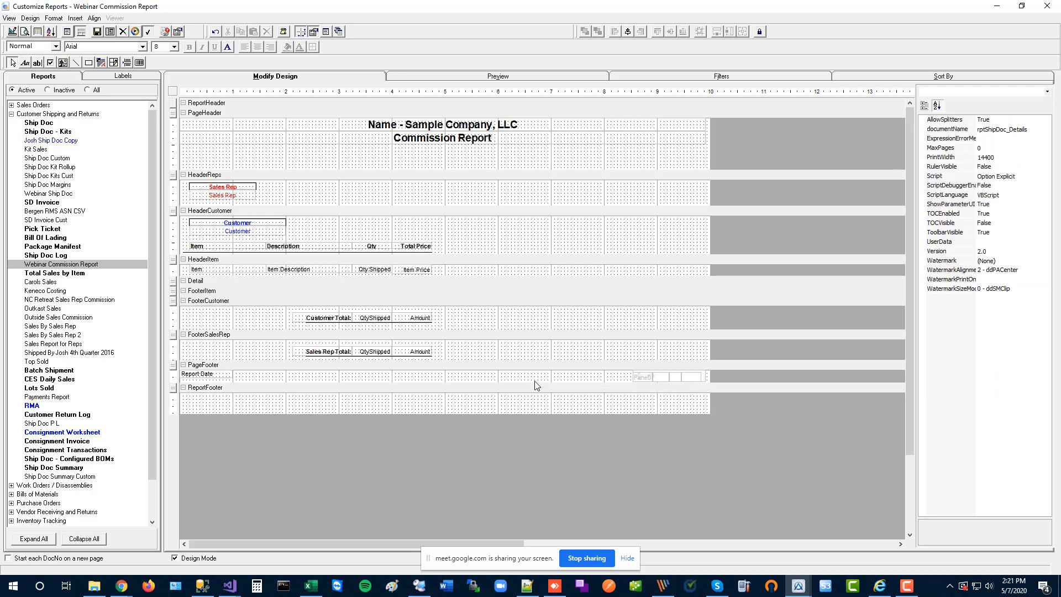
drag(375, 414, 379, 387)
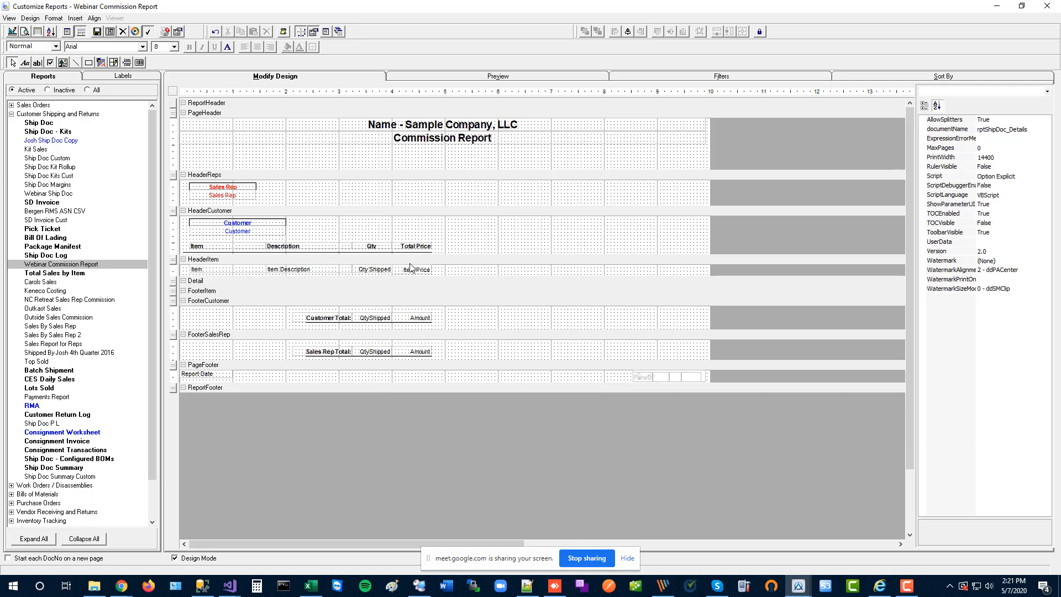
- Shorten the PageHeader section to fit its title lines and set the NewPage property of FooterSalesRep to 2- After
drag(445, 169, 445, 146)
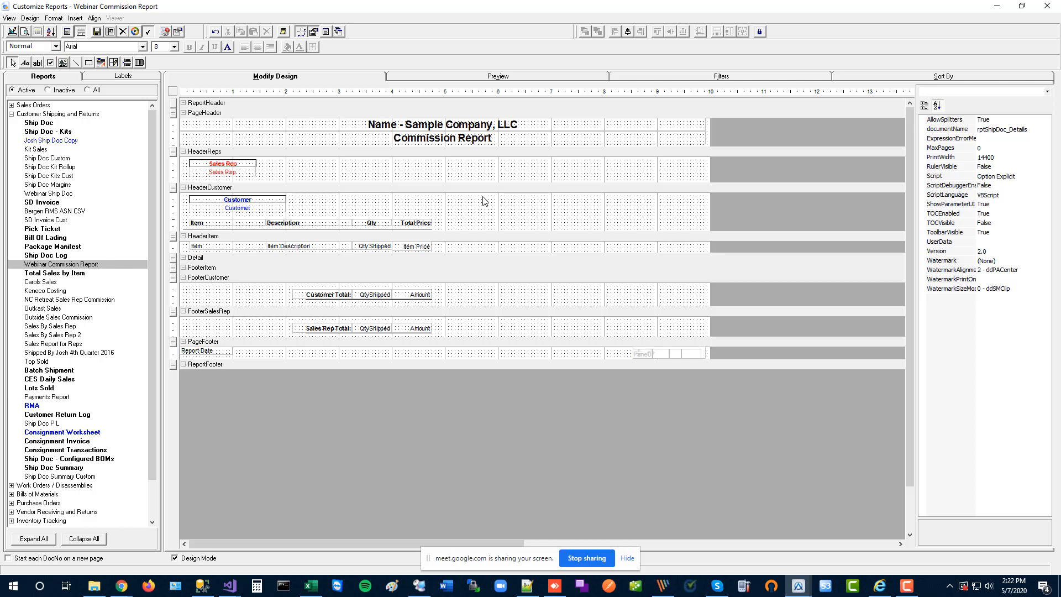
click(458, 312)
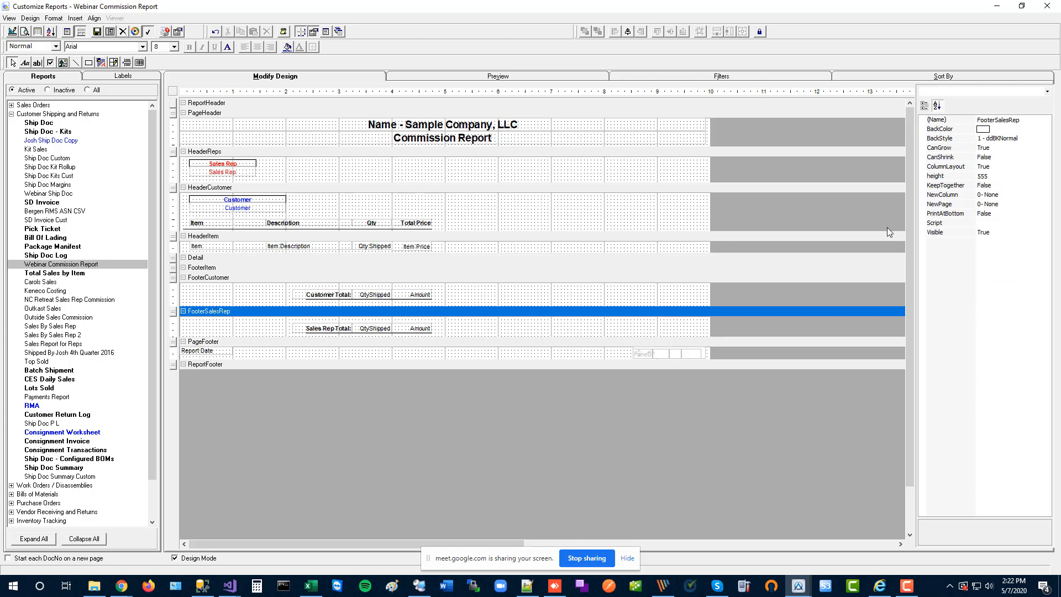
click(997, 209)
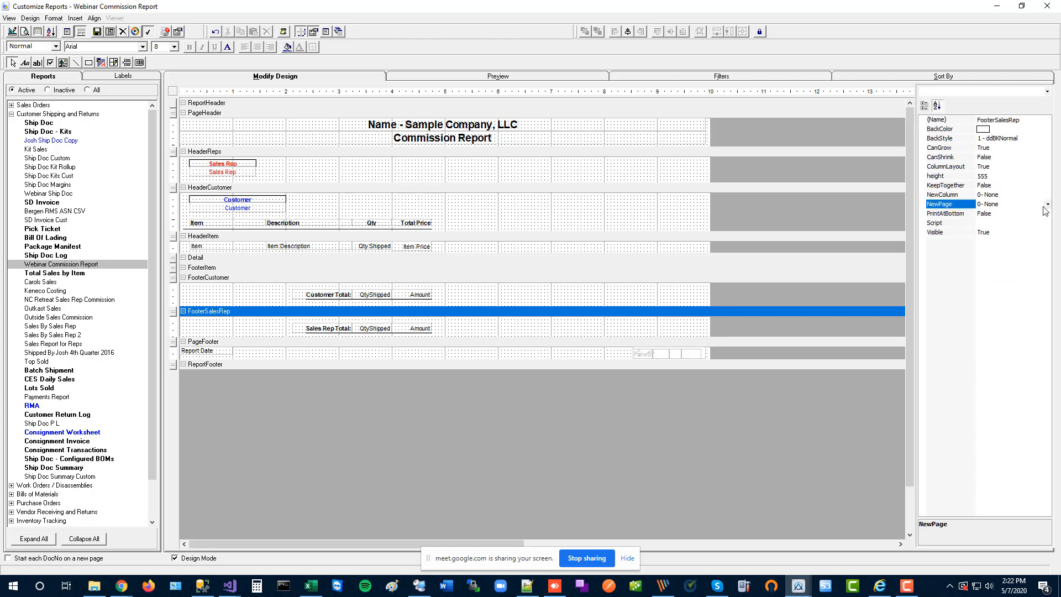
click(1046, 205)
click(1013, 233)
click(1047, 206)
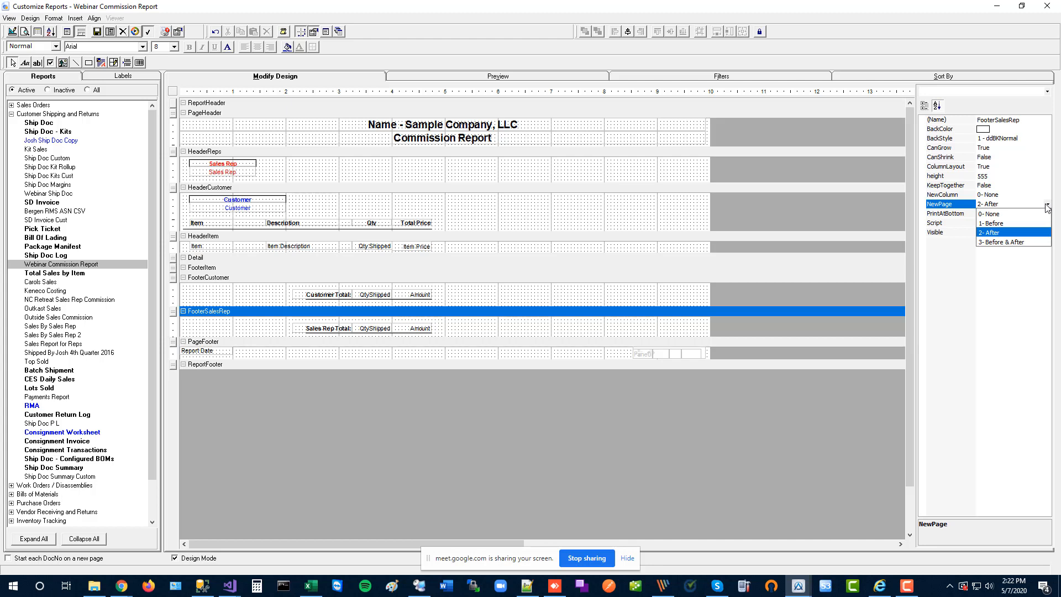
click(954, 206)
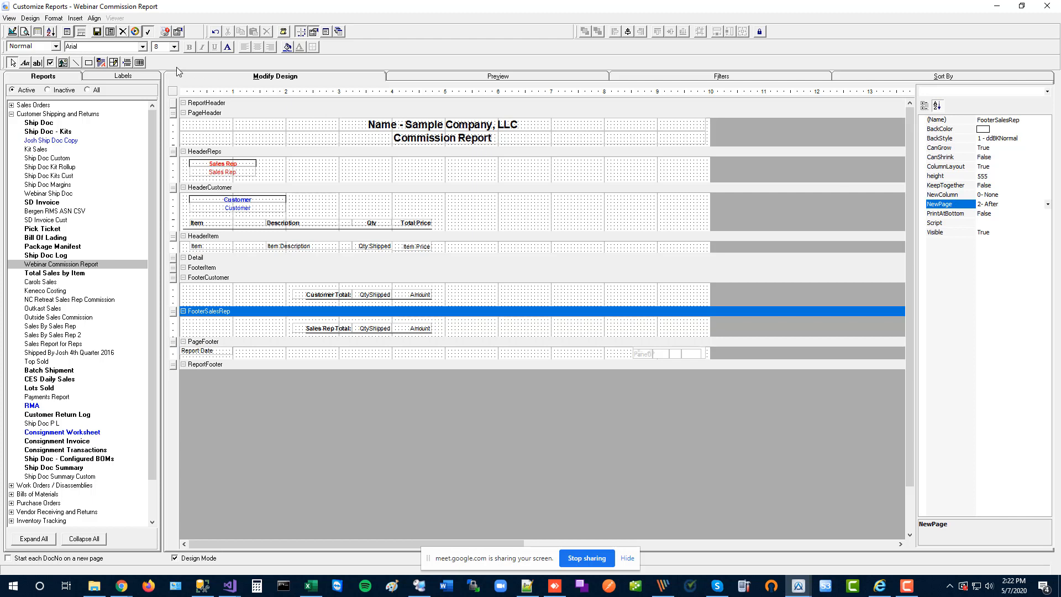
- Save the Webinar Commission Report design and its sort order of Sales Rep, Customer and Item
click(98, 32)
click(848, 75)
click(343, 133)
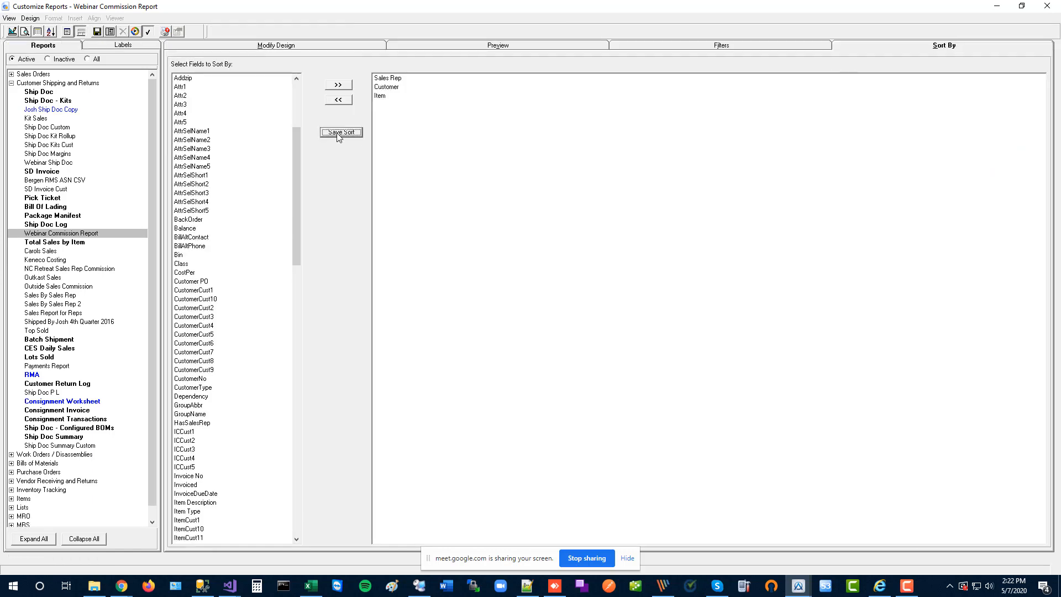
- Add a HasSalesRep = Yes filter to the report and save the filters
click(696, 48)
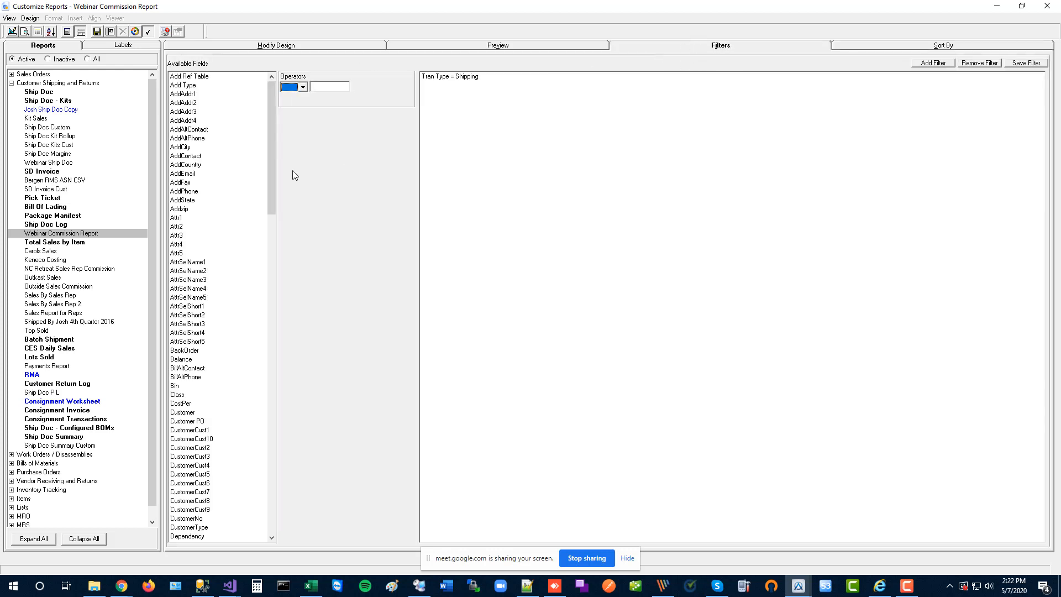
drag(272, 161, 274, 238)
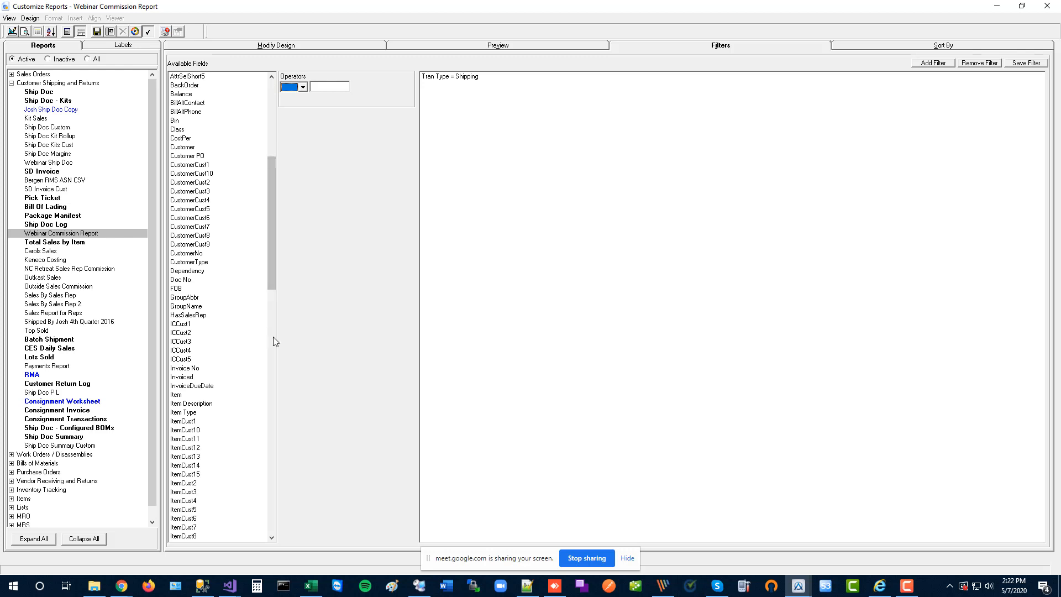
click(274, 341)
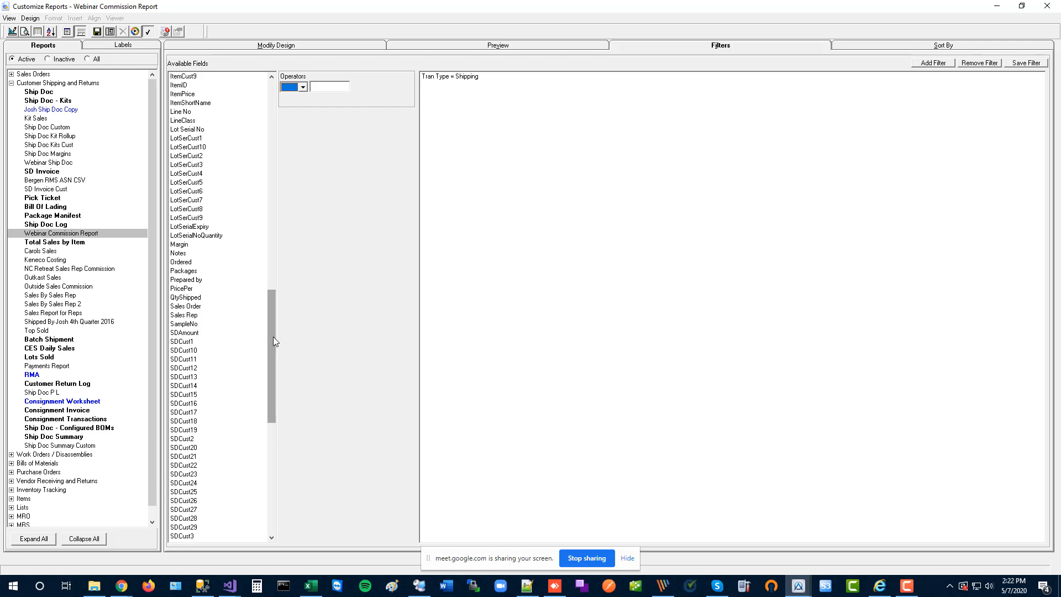
drag(273, 339, 280, 285)
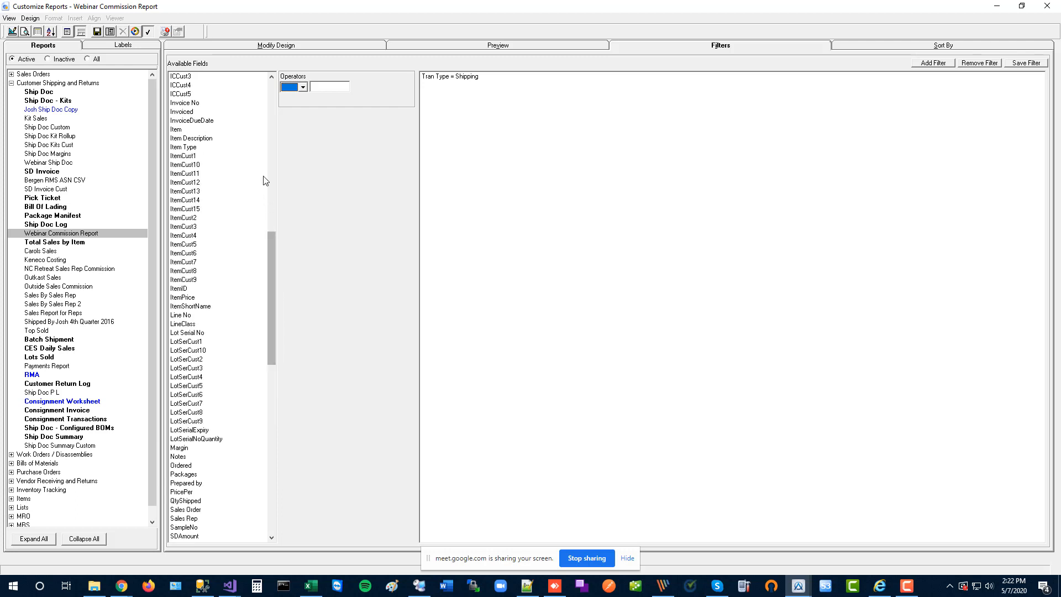
click(272, 149)
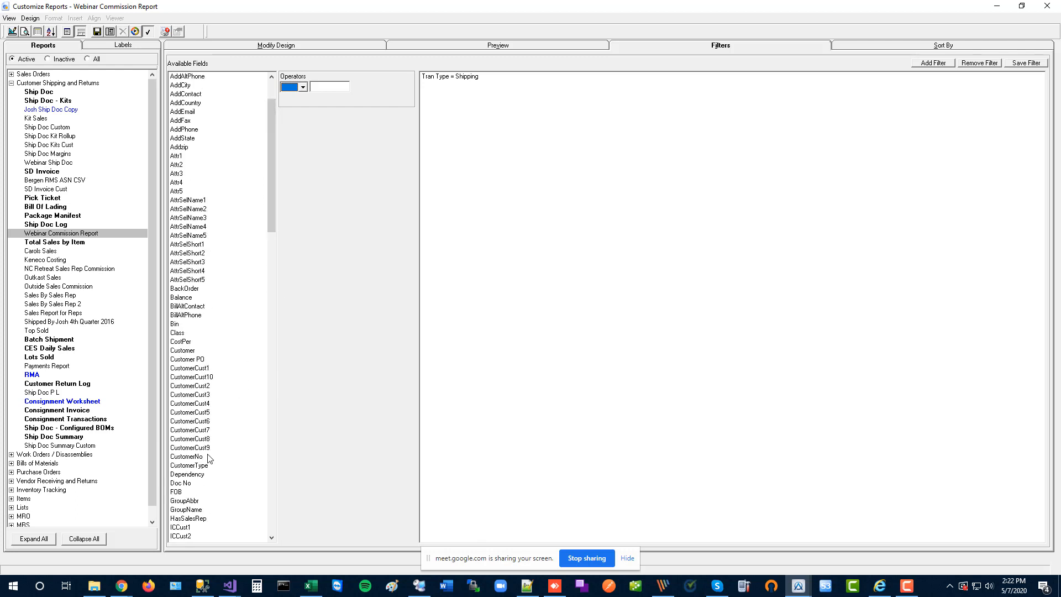
click(188, 519)
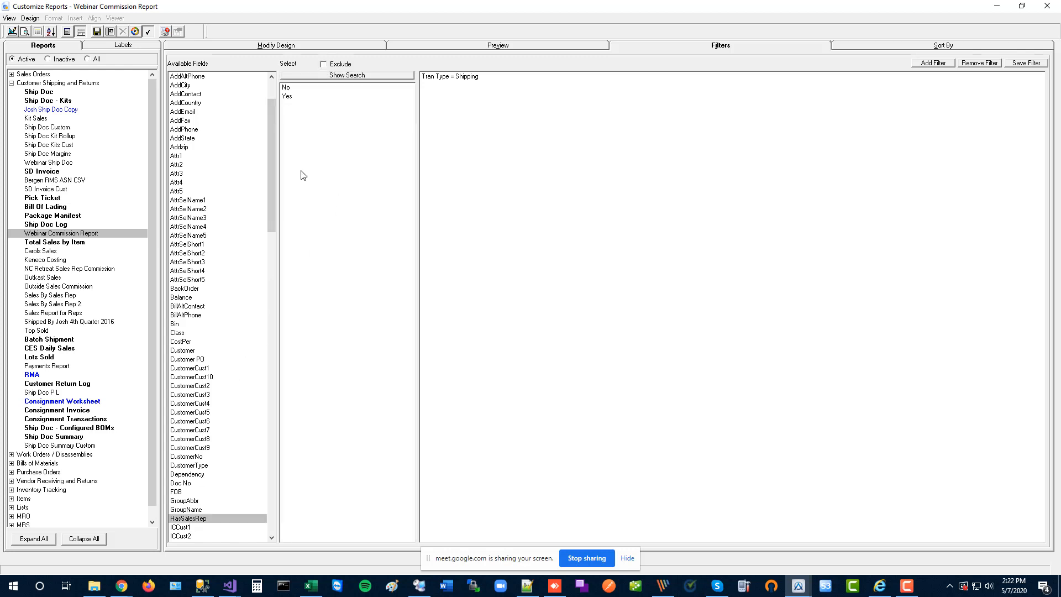
click(287, 96)
click(935, 64)
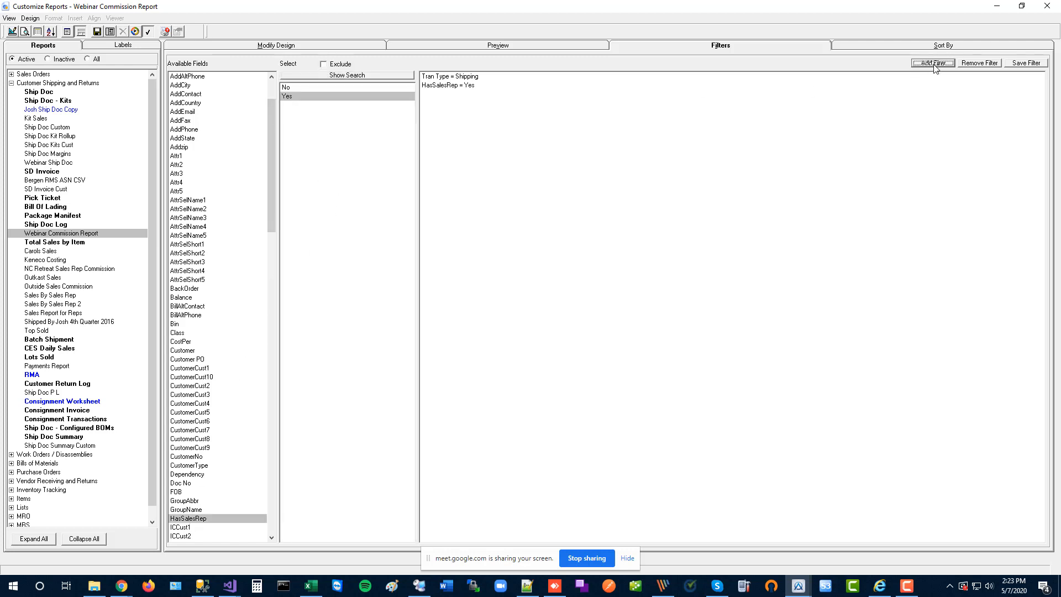
click(1026, 65)
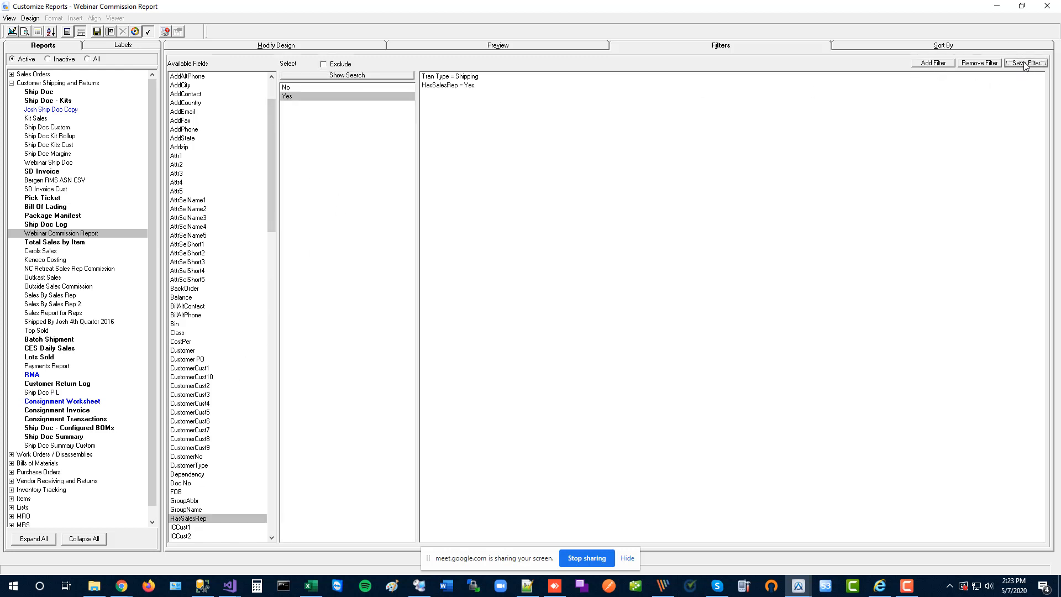
- Save the report's sort order and filters once more and return to its design
click(936, 47)
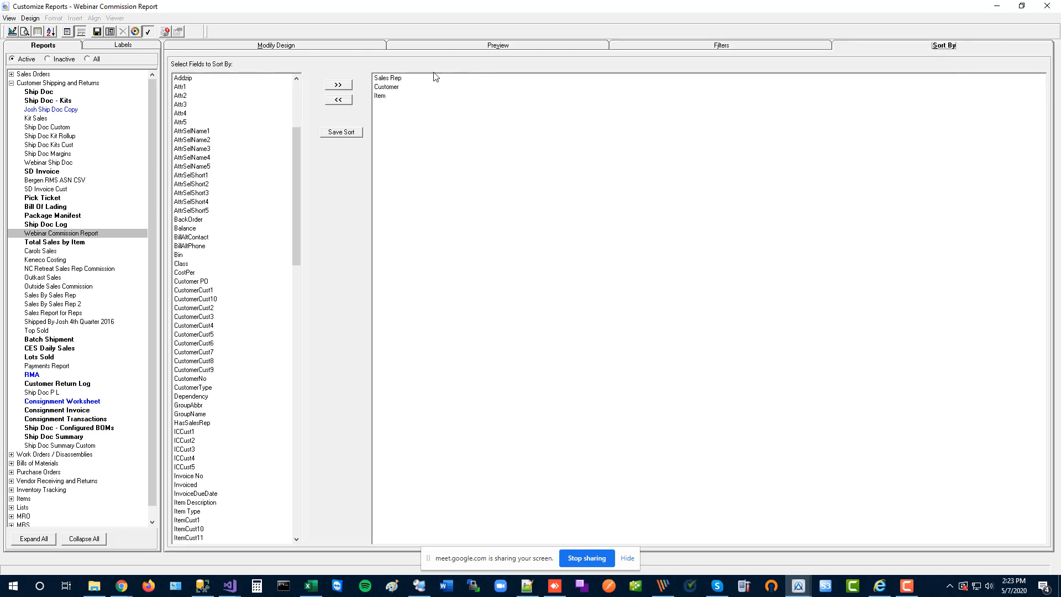
click(343, 135)
click(733, 49)
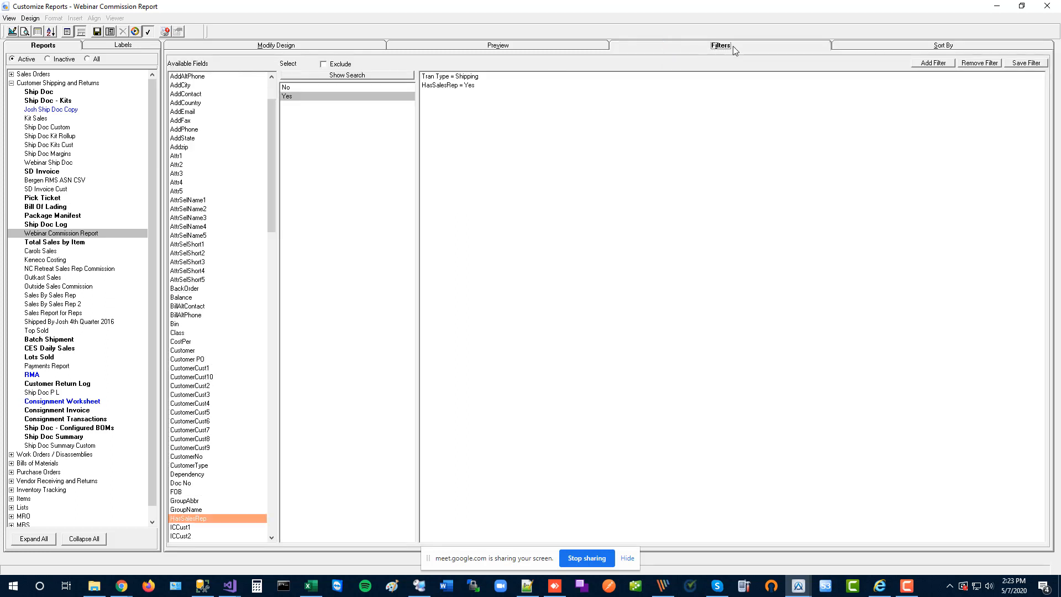
click(1026, 65)
click(289, 46)
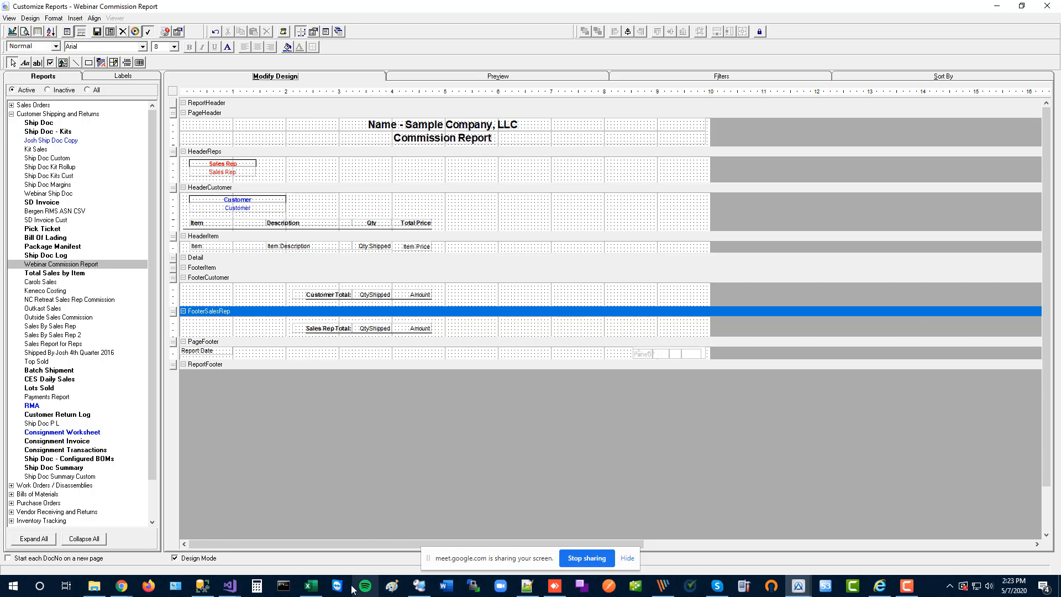
- Switch to the main All Orders window and run the Webinar Commission Report from the Customer Shipping and Returns reports
mouse_move(798, 586)
click(757, 557)
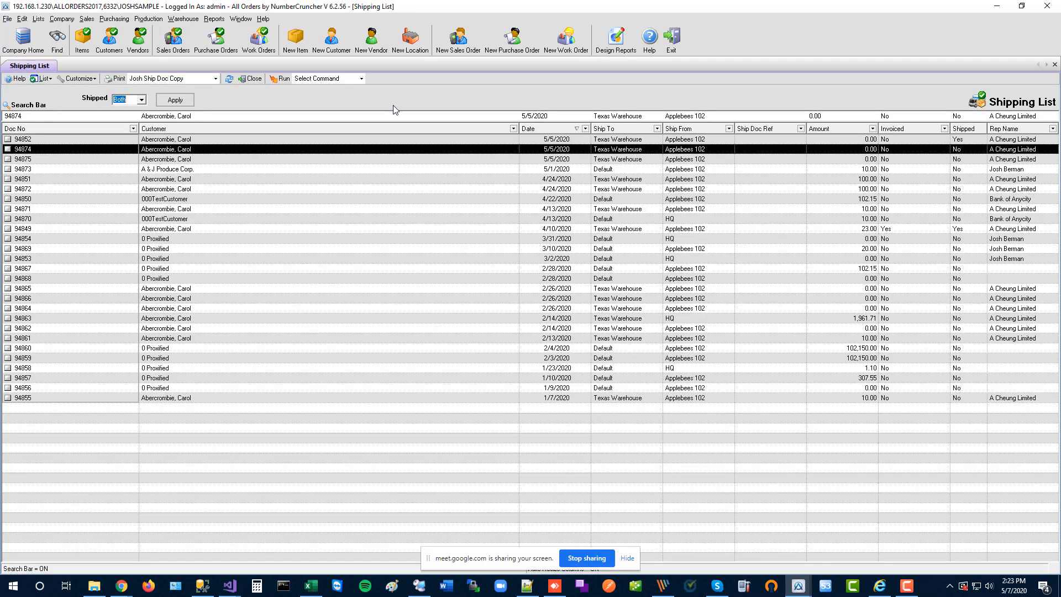
click(214, 19)
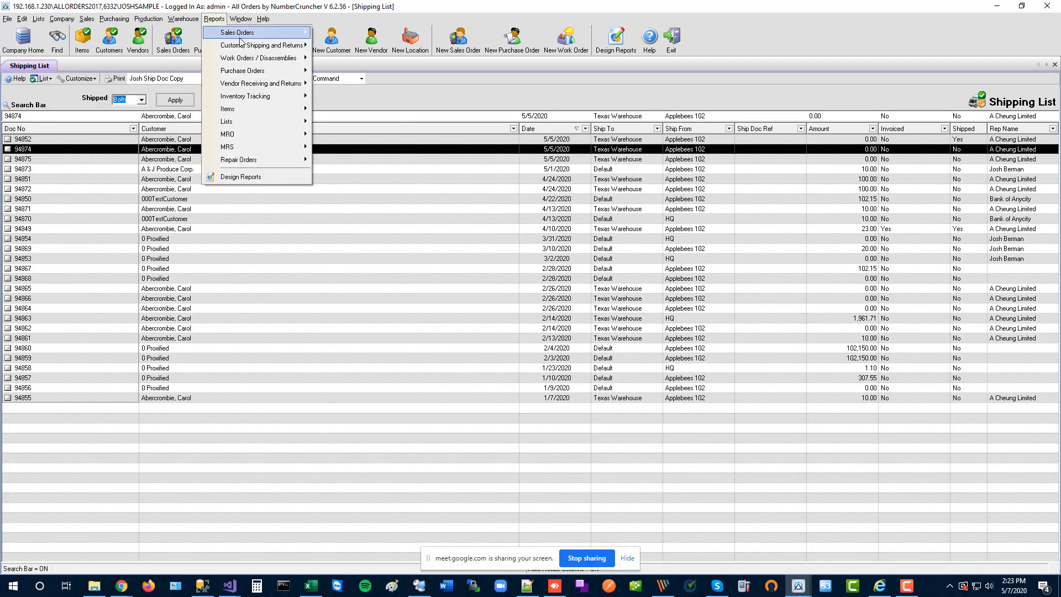
mouse_move(246, 49)
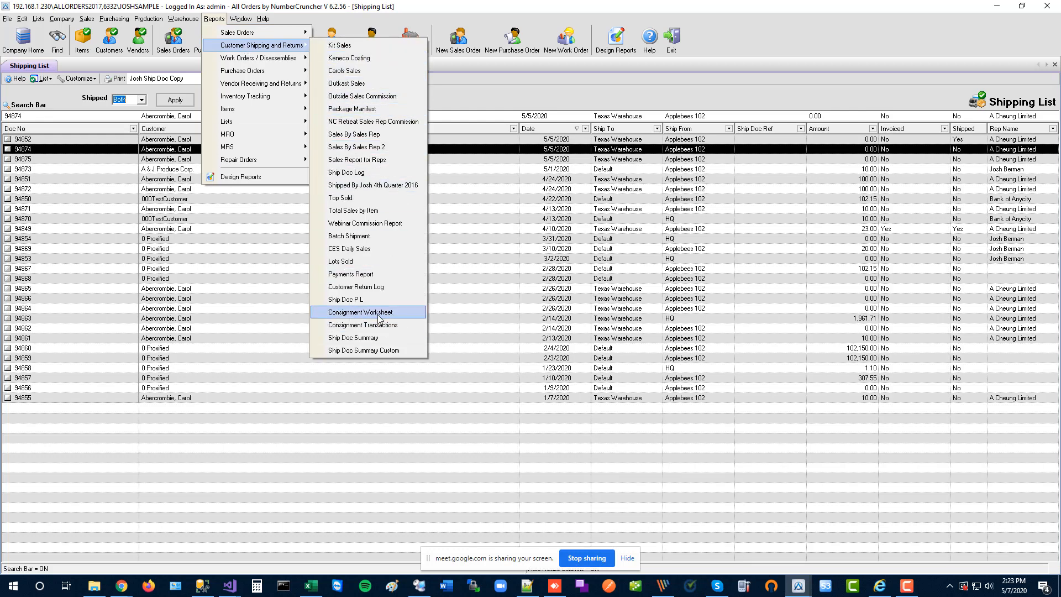
click(384, 223)
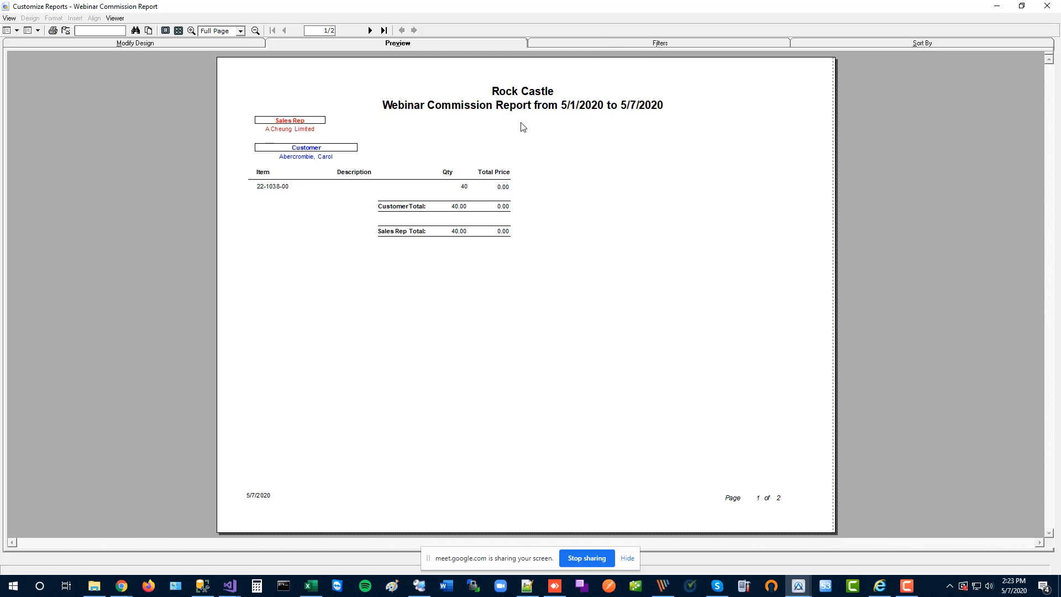
- Remove the ShipDate range filter from the opened report, preview it without that filter and go back to its design
click(617, 43)
click(349, 87)
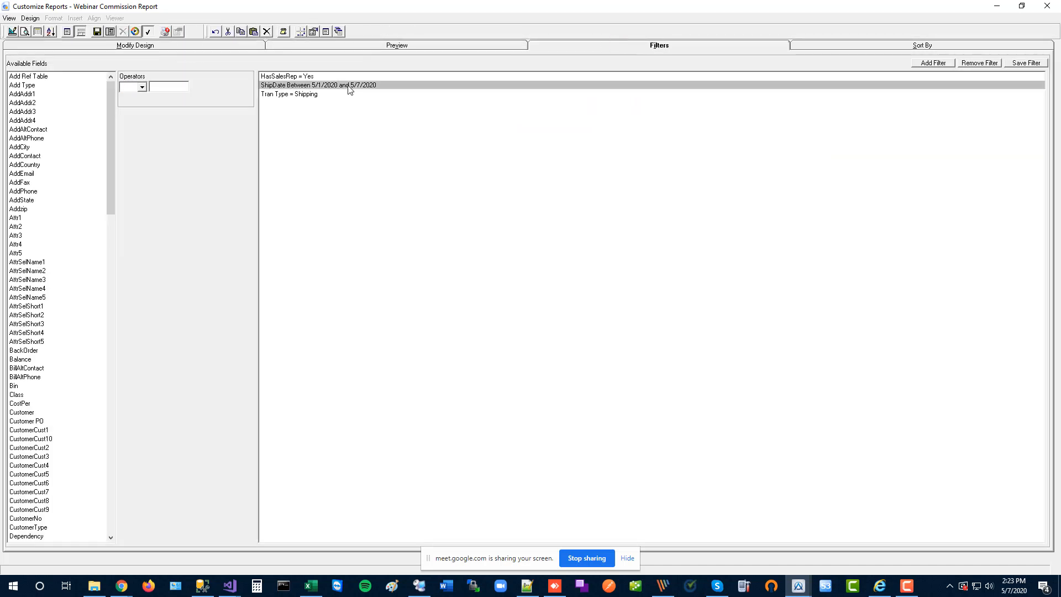
click(980, 65)
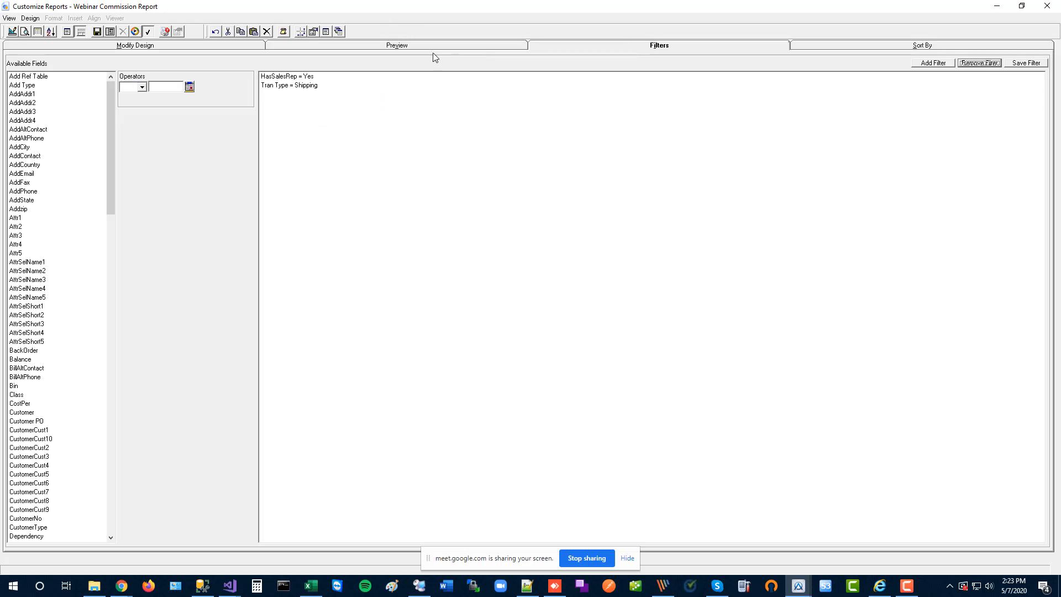
click(416, 46)
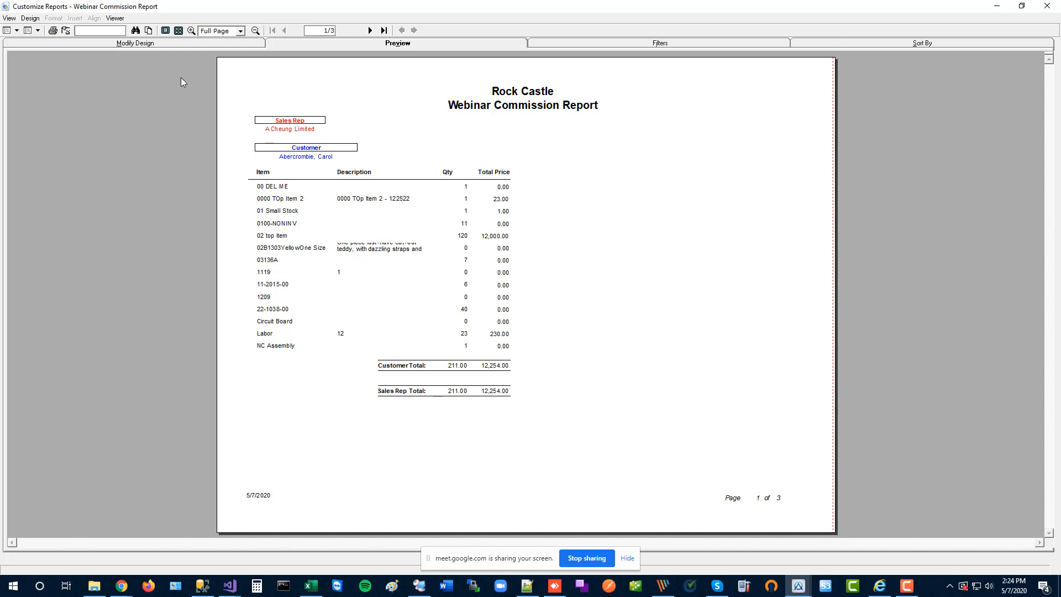
click(150, 43)
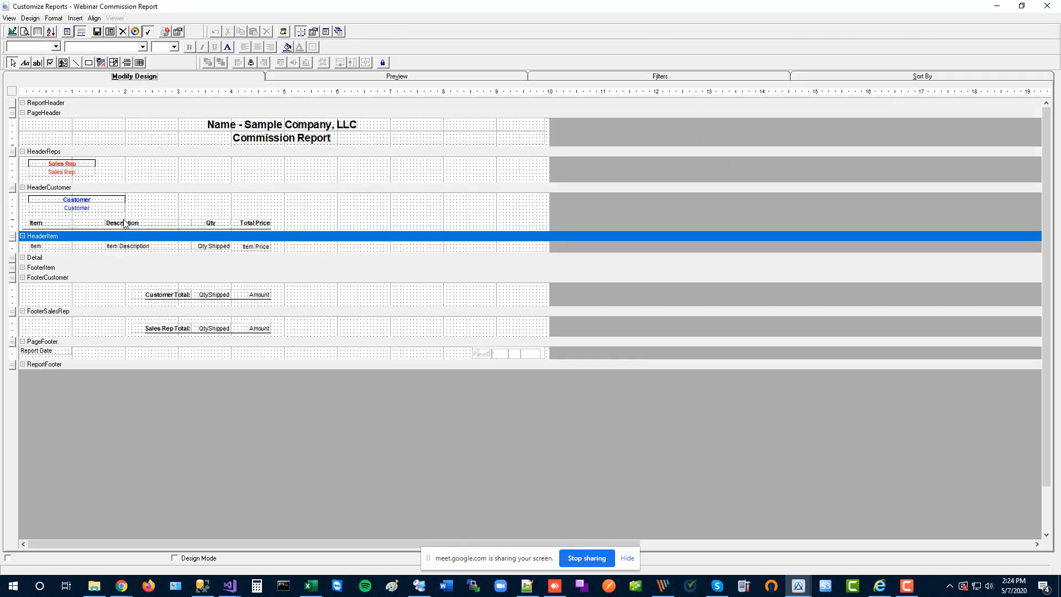
- Set the CanGrow property of the Item Description field in the HeaderItem section to True
click(143, 247)
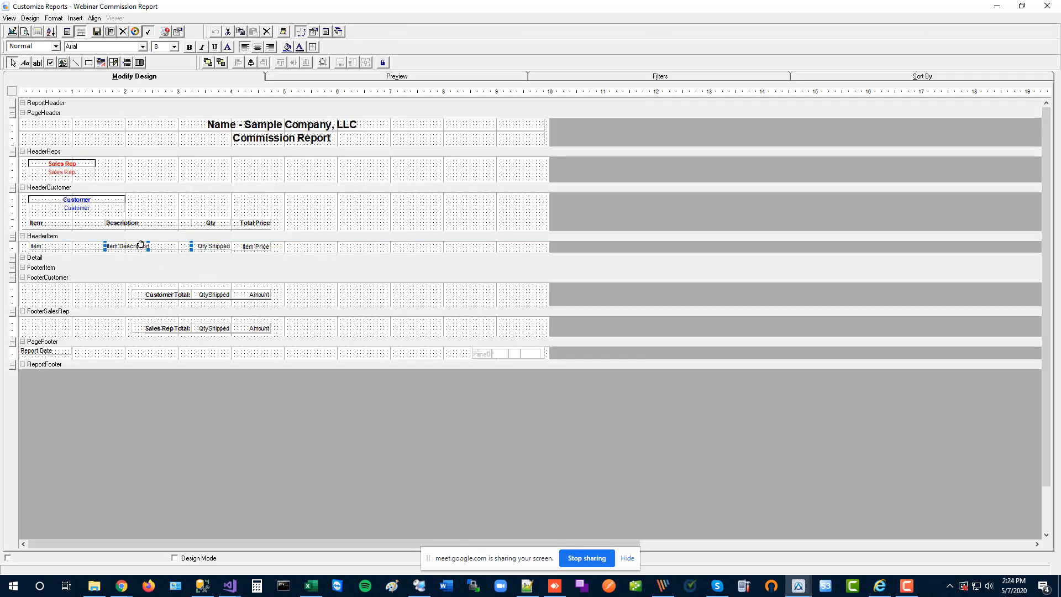
click(313, 31)
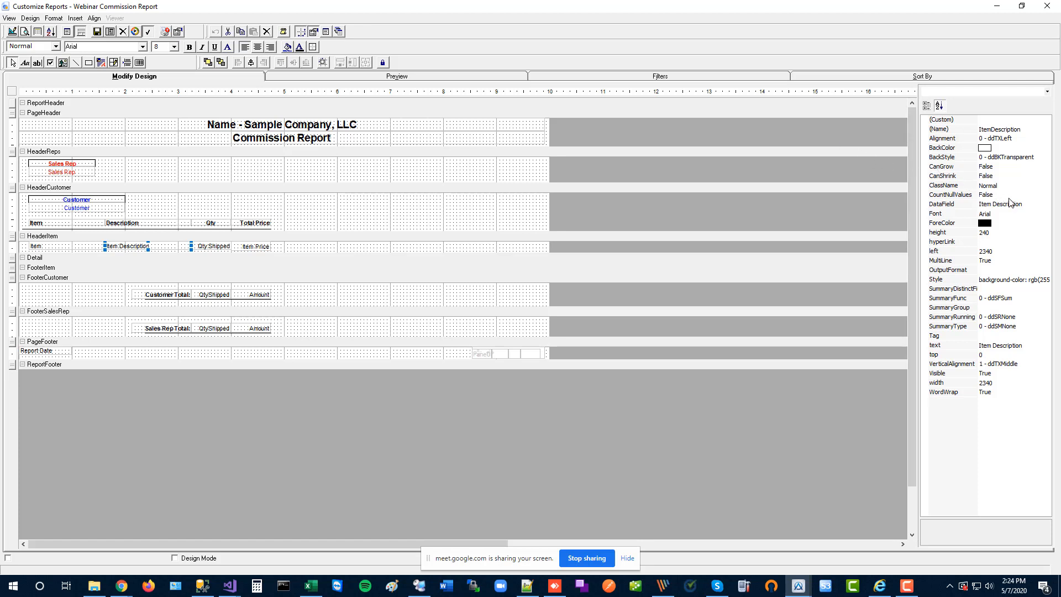
click(1028, 167)
click(1048, 166)
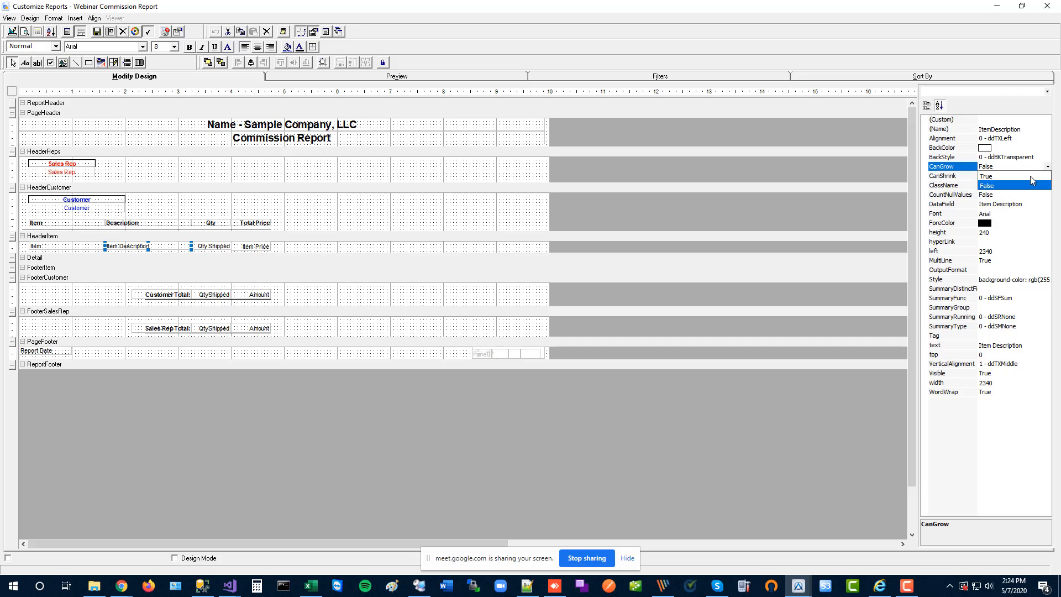
click(1030, 177)
- Preview the report and page back and forth through all three pages to examine the item descriptions and the page titles
click(336, 76)
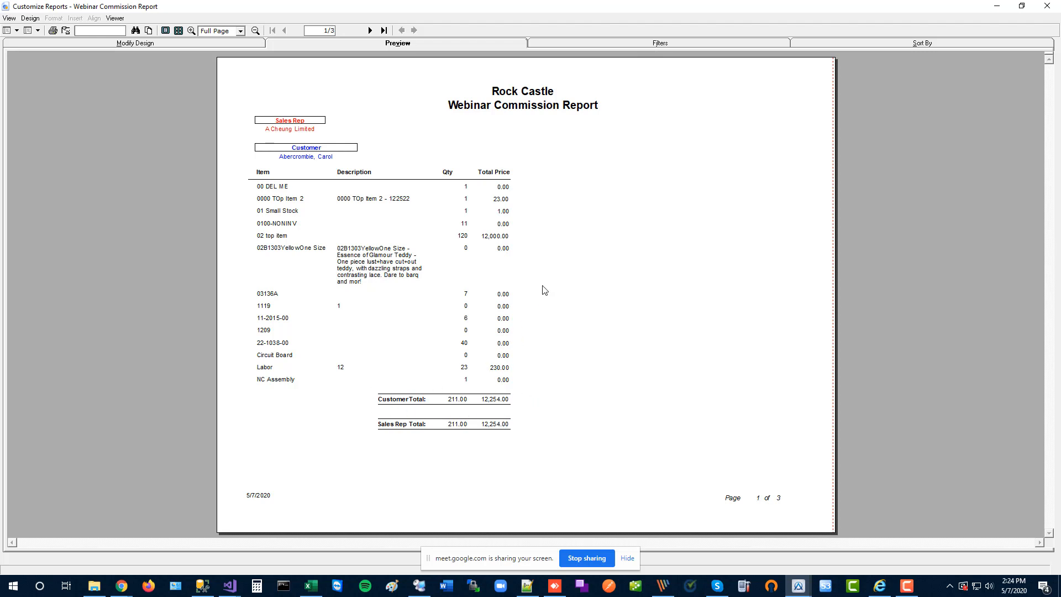
click(369, 31)
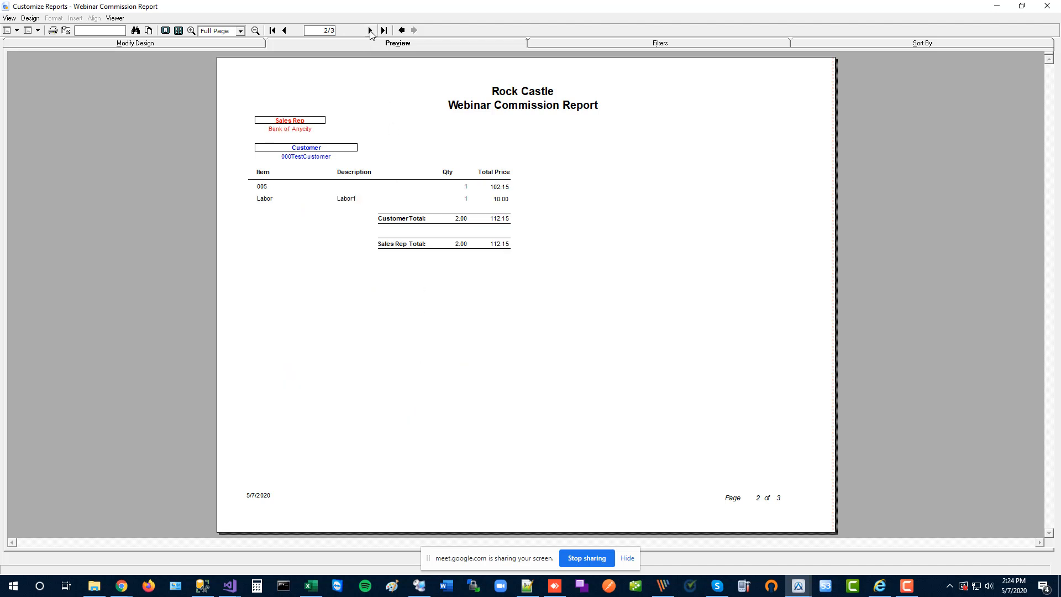
click(370, 30)
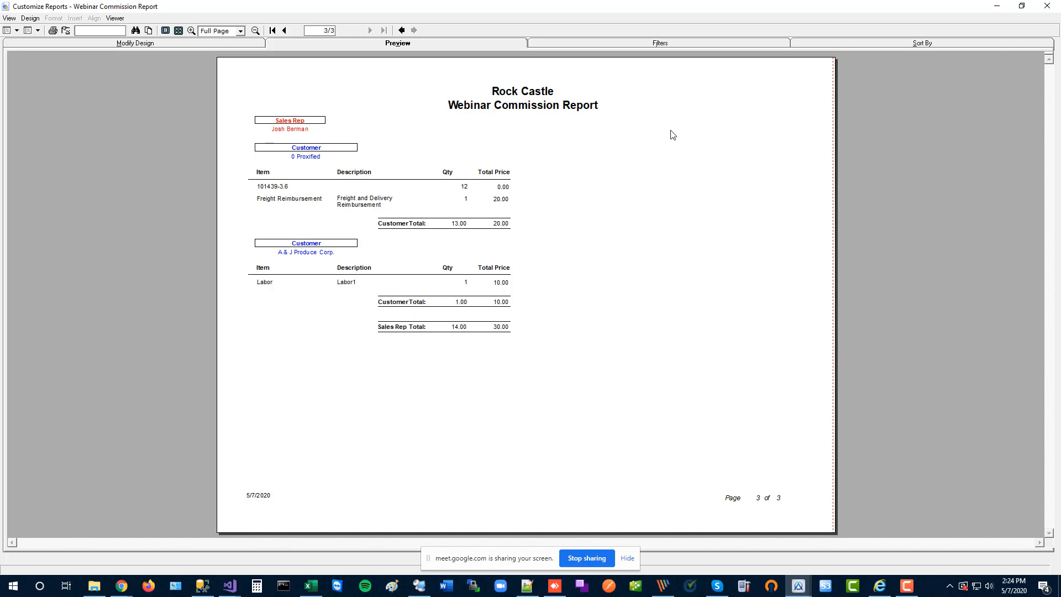
key(alt+Tab)
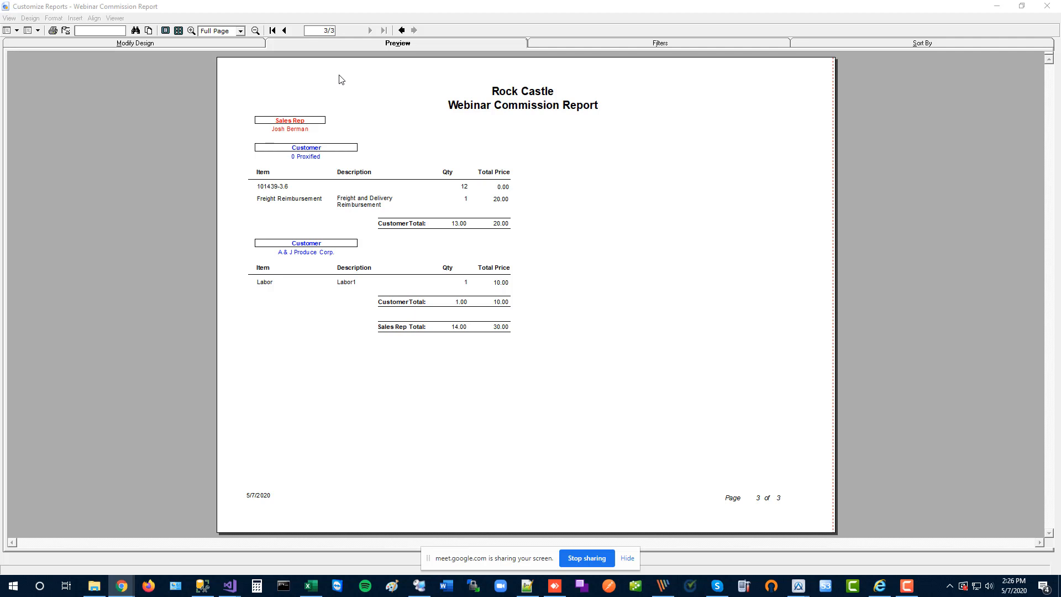
click(285, 31)
click(285, 31)
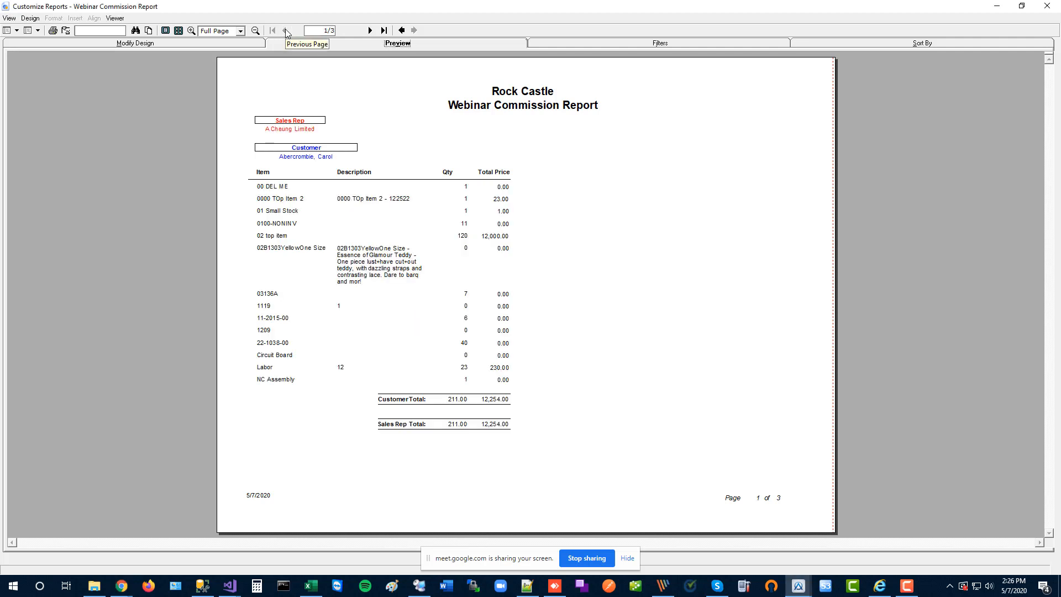
click(370, 31)
click(370, 30)
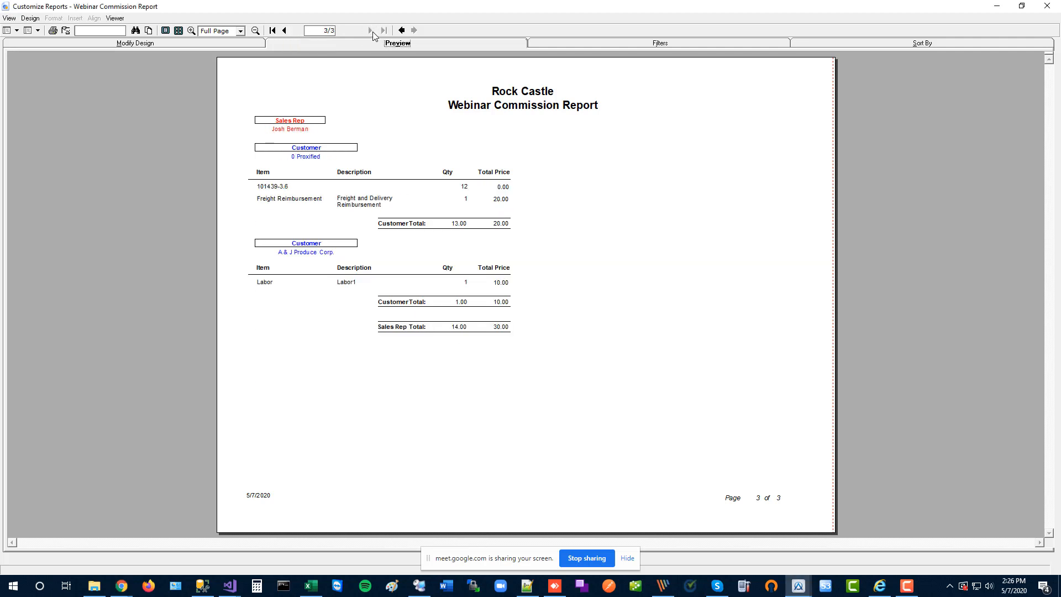
click(285, 30)
click(286, 30)
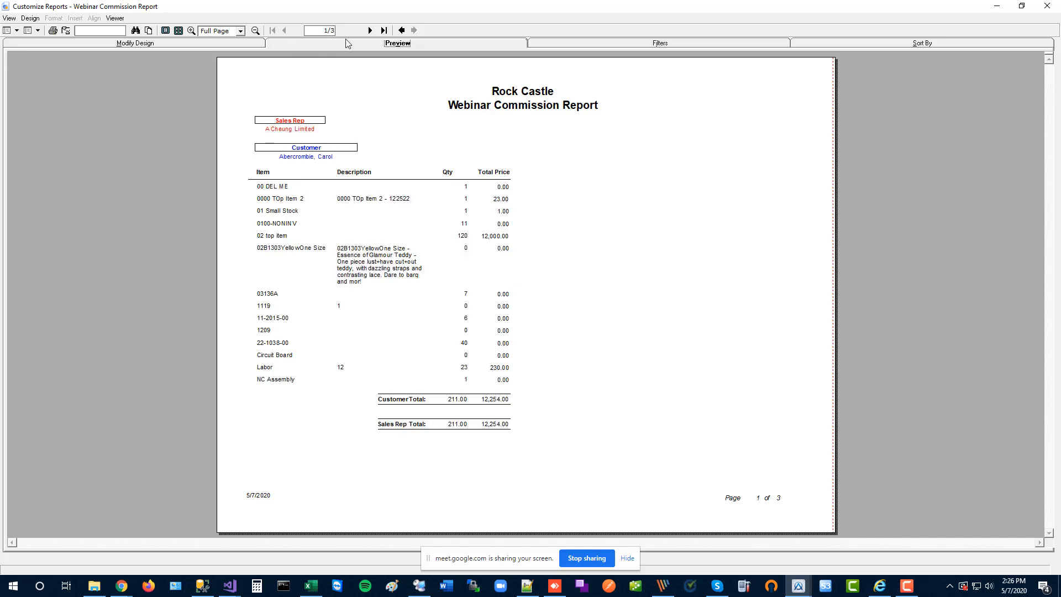
click(369, 31)
click(370, 31)
click(287, 31)
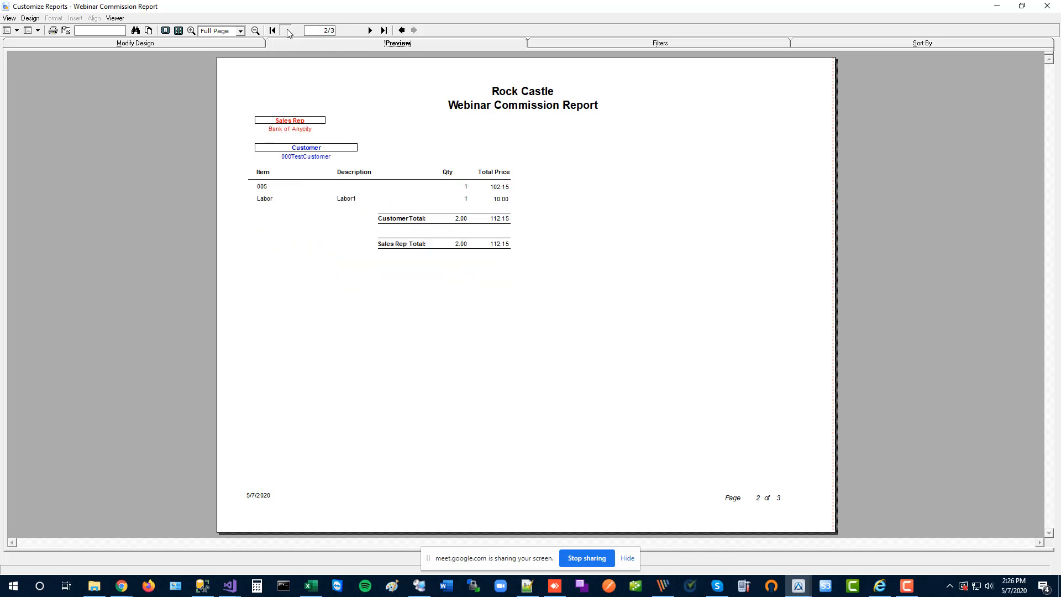
click(286, 31)
- Move the company name and Commission Report title labels from the PageHeader to the ReportHeader section, leaving the PageHeader collapsed
click(210, 43)
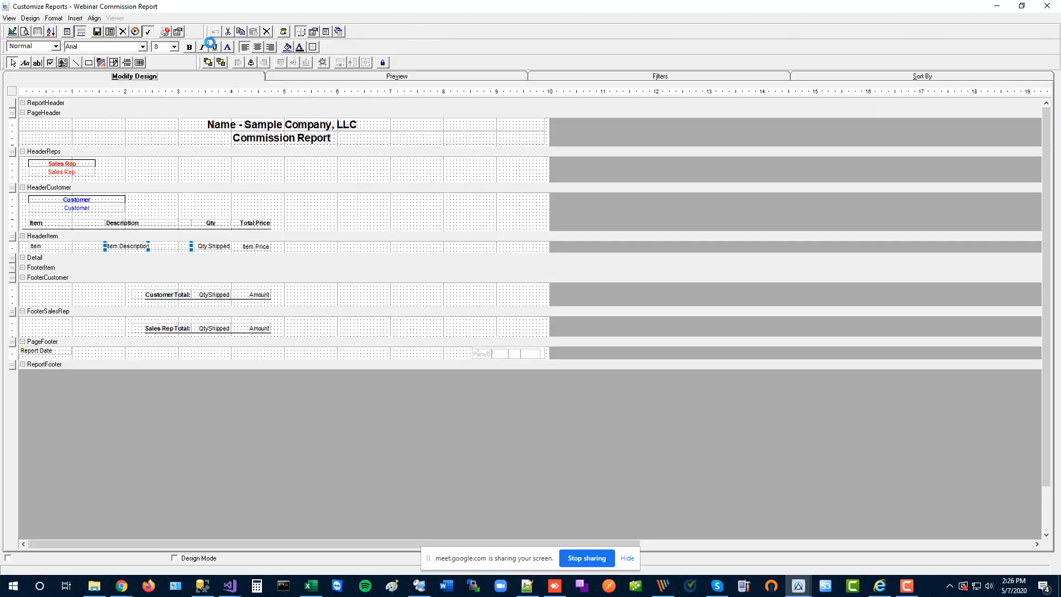
drag(339, 145, 340, 172)
drag(380, 157, 272, 106)
right_click(304, 125)
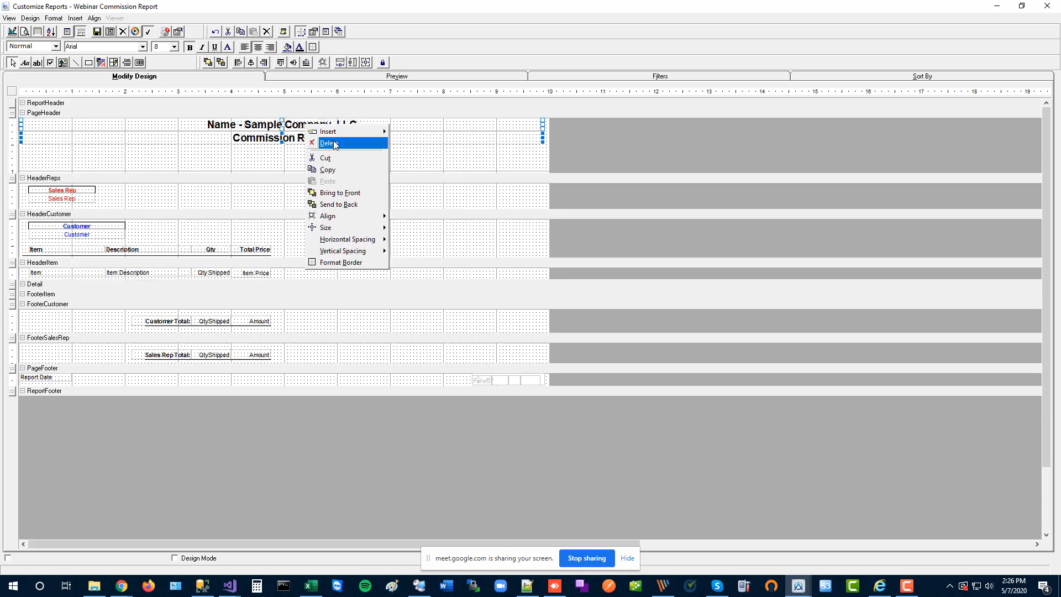
click(334, 157)
drag(330, 173, 327, 136)
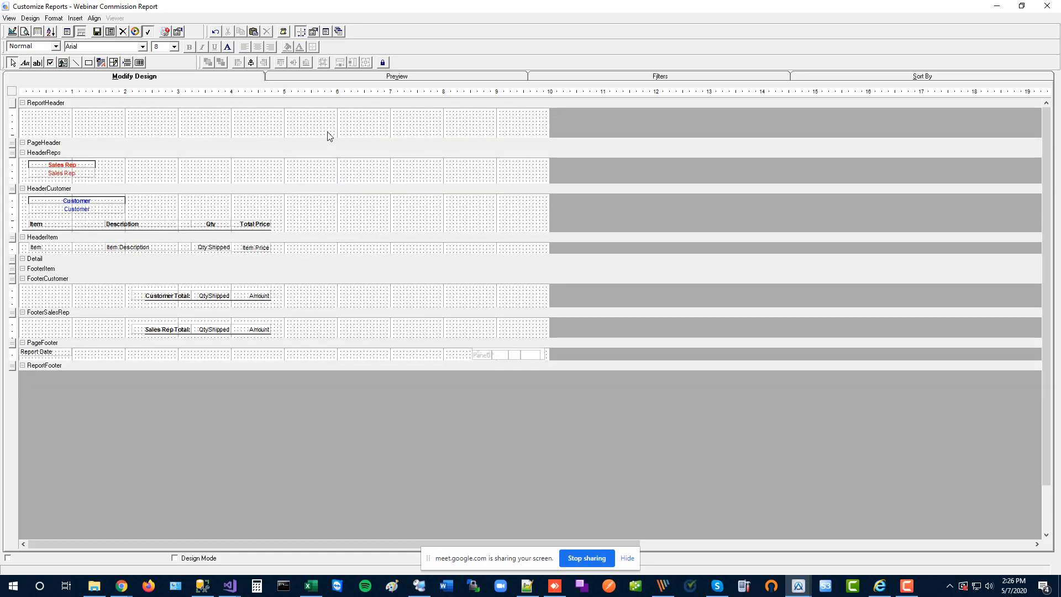
right_click(325, 118)
click(343, 188)
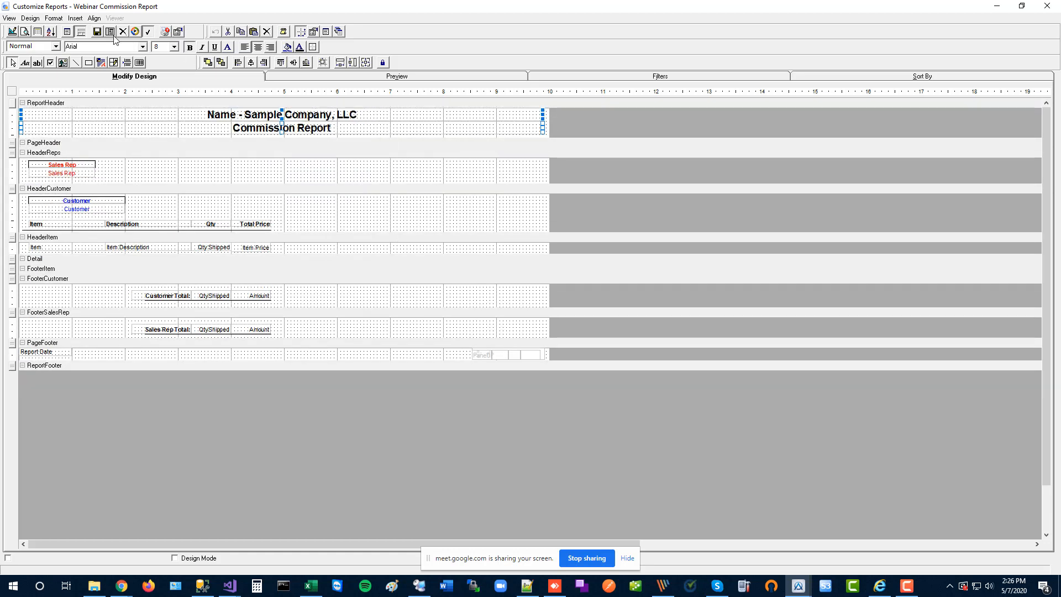
- Preview the report and page through to the end and back to check where the title appears
click(345, 77)
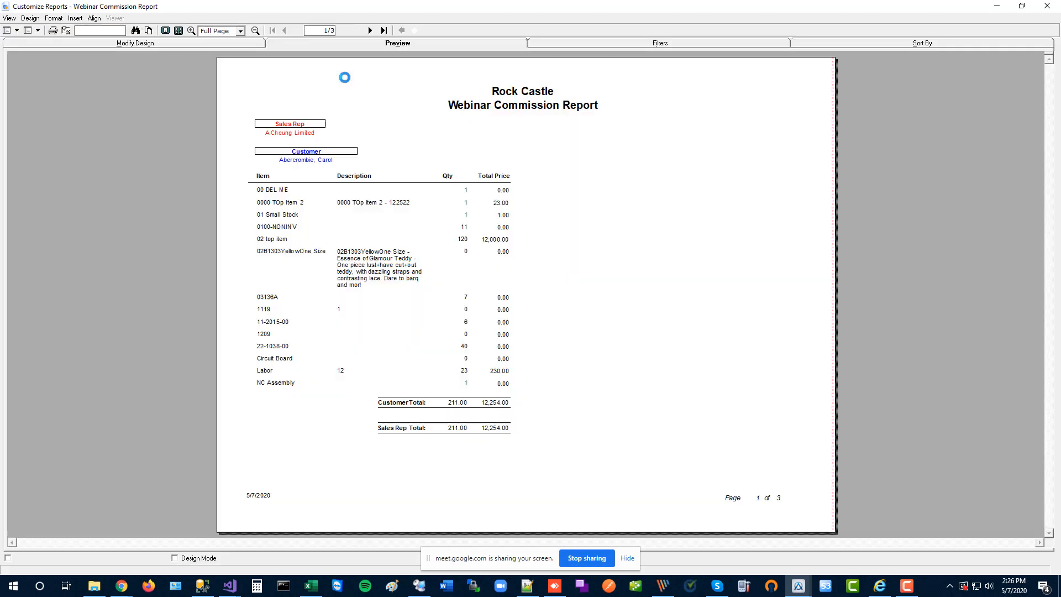
click(371, 31)
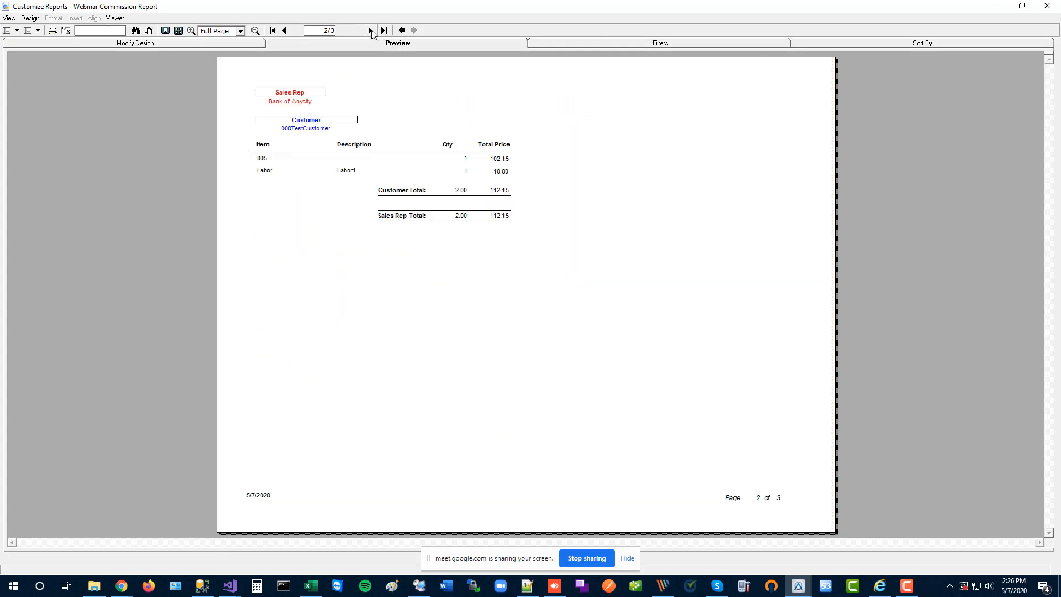
click(371, 31)
click(286, 31)
click(286, 31)
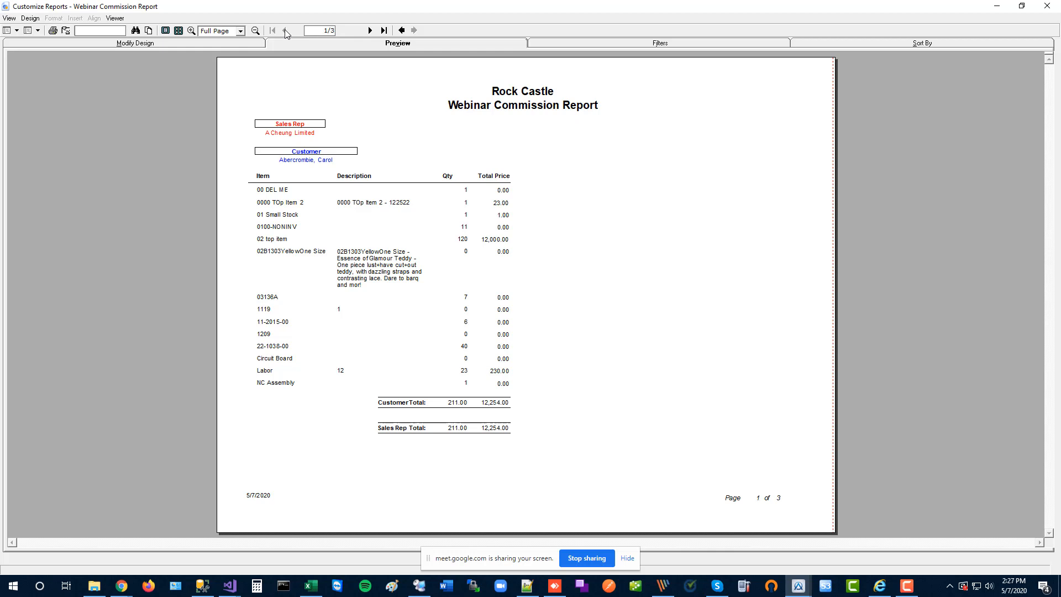
- Remove the Tran Type = Shipping filter from the report and preview the report
click(582, 44)
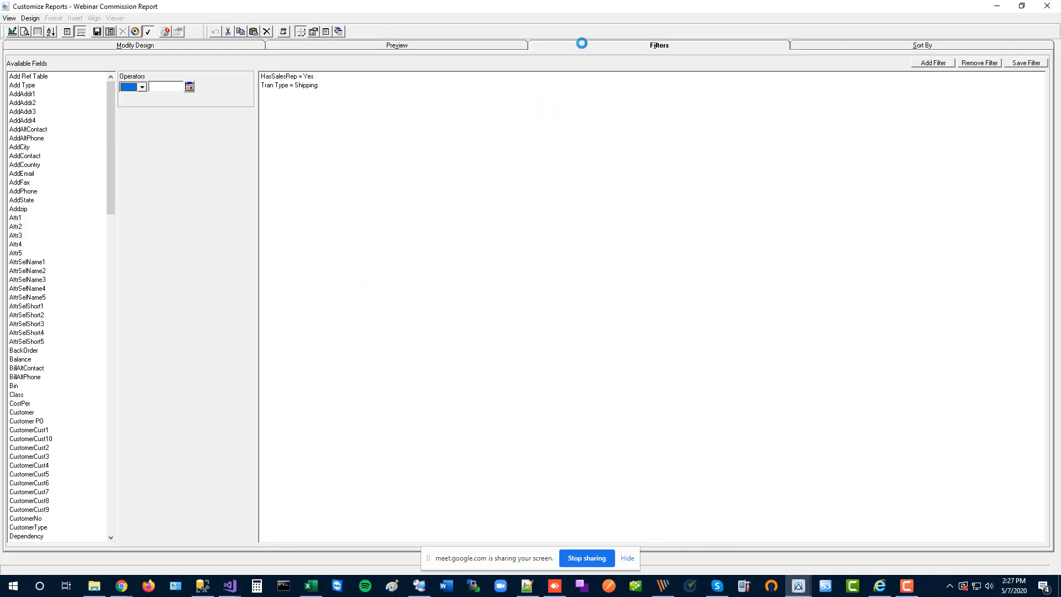
click(285, 85)
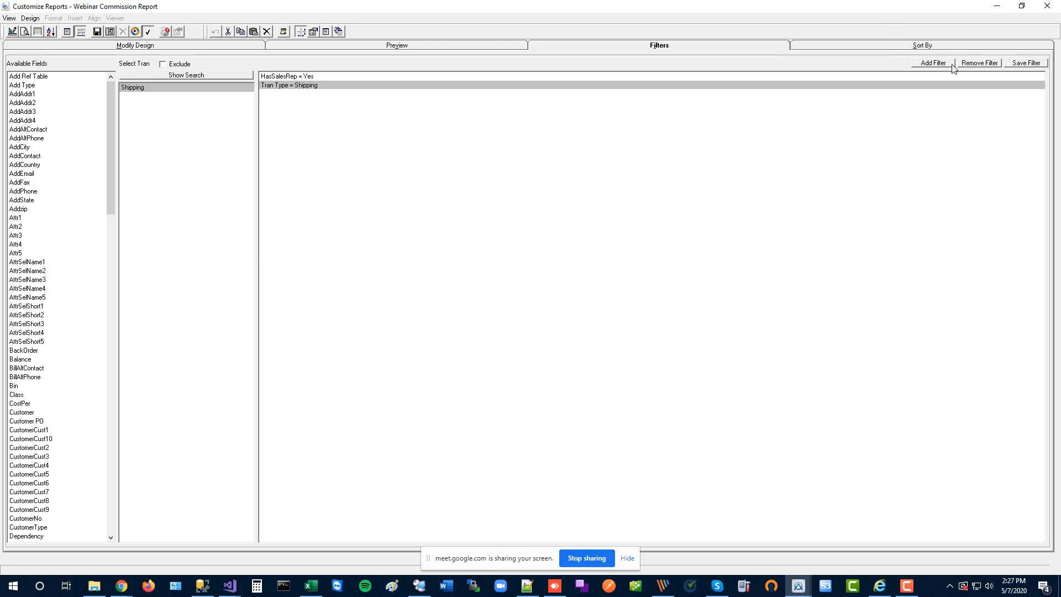
click(975, 65)
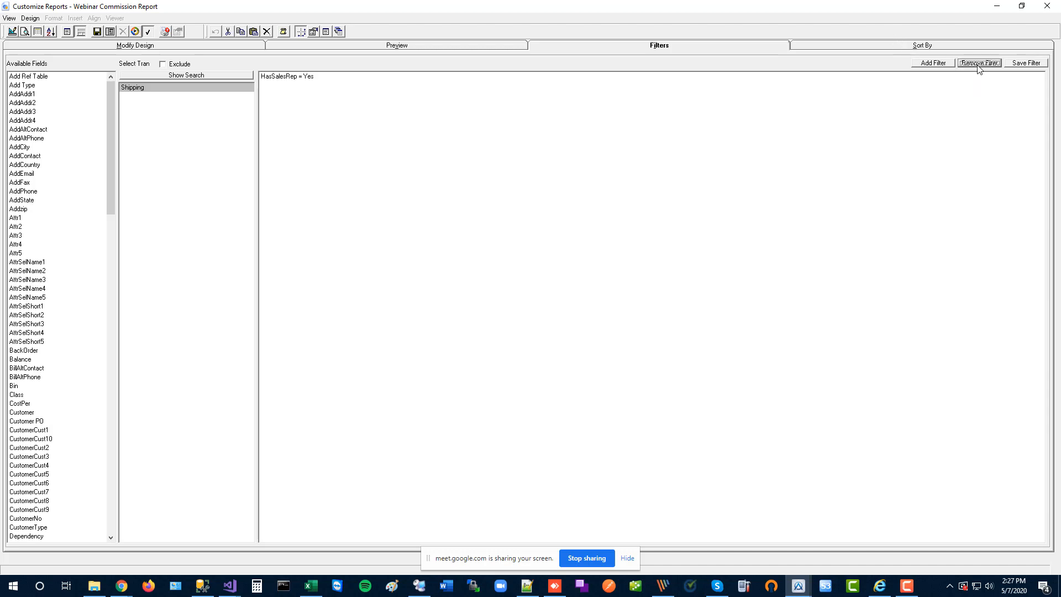
click(397, 45)
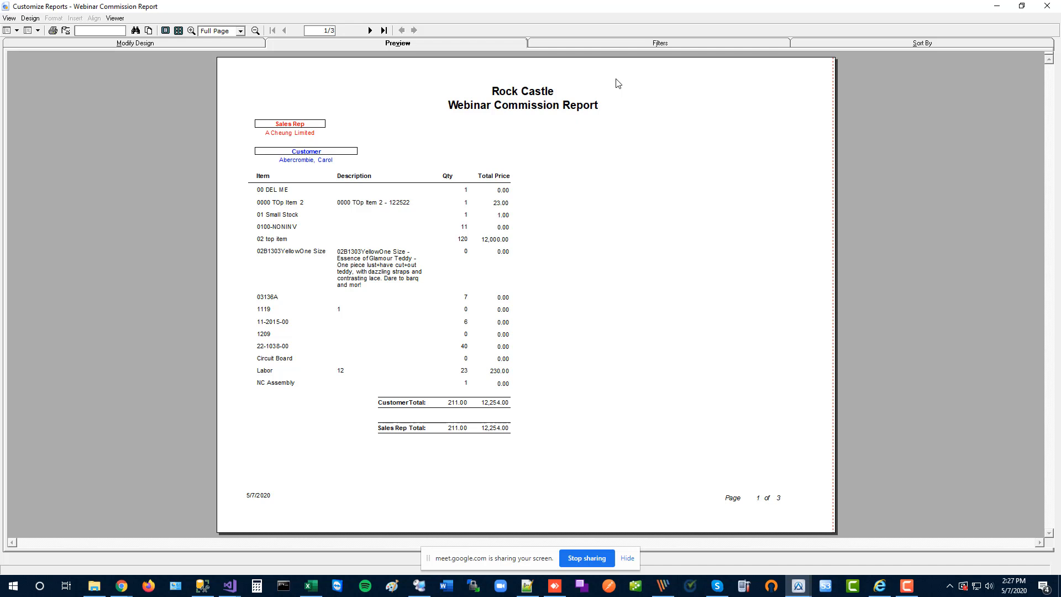
- Return to the report design and inspect the properties of the title, Sales Rep, Customer and Item column elements
click(117, 44)
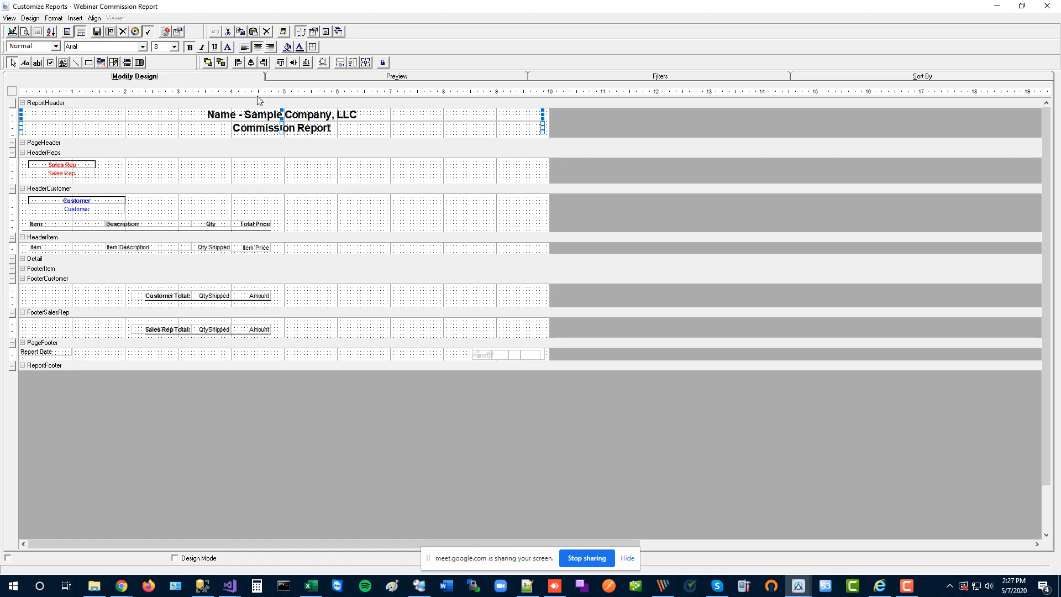
click(314, 32)
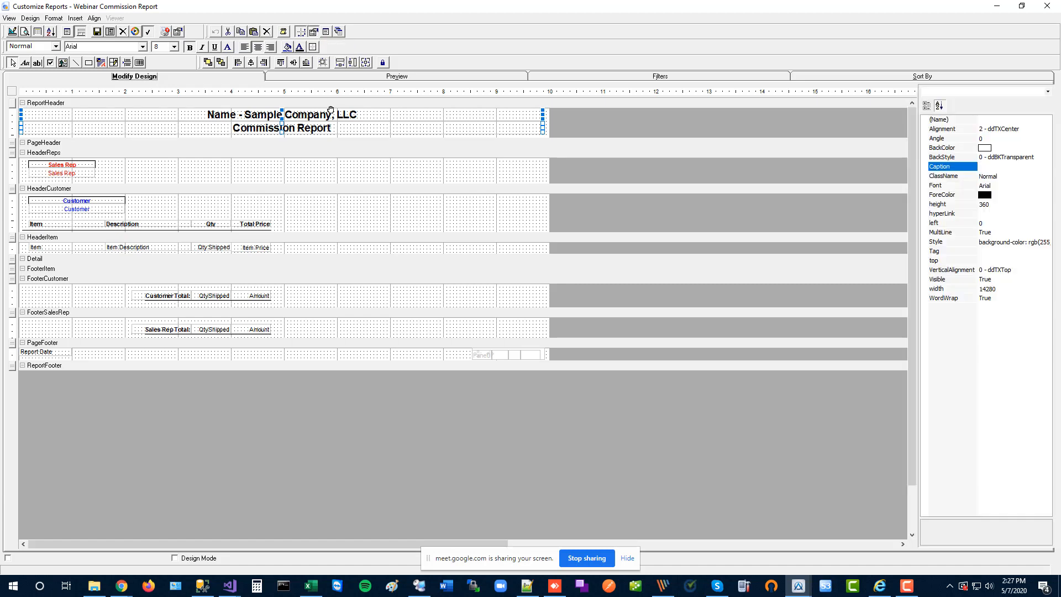
click(69, 167)
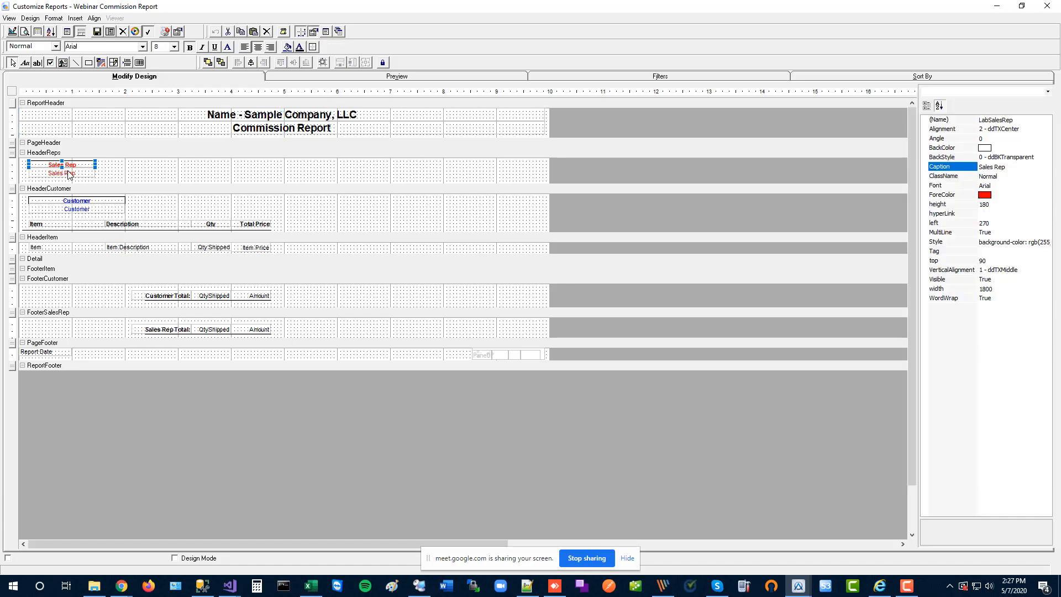
click(93, 209)
click(90, 224)
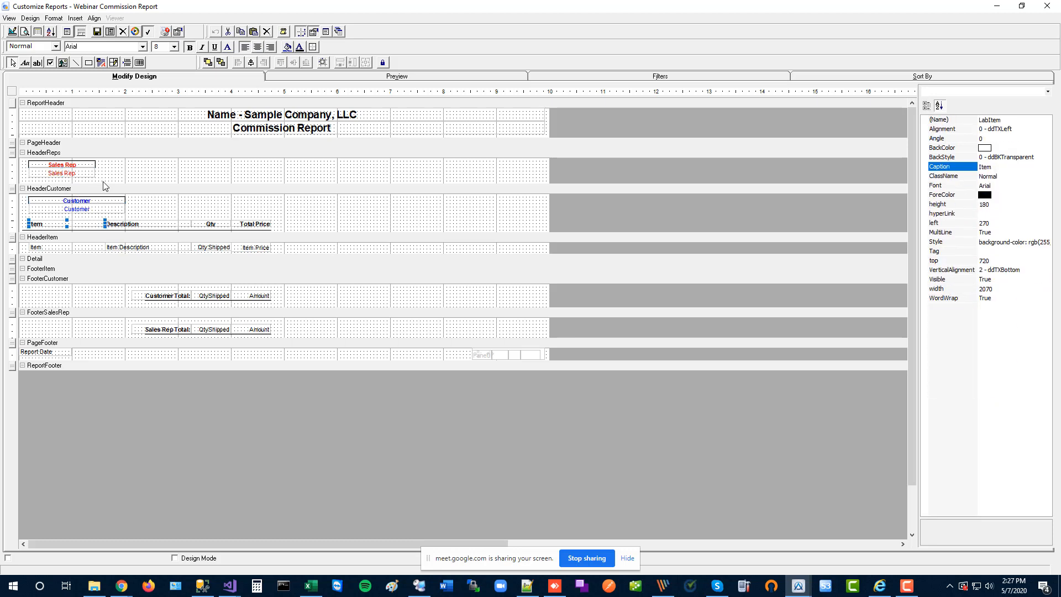
- Review the report's paper size, margins and orientation settings, closing them without changes
click(179, 33)
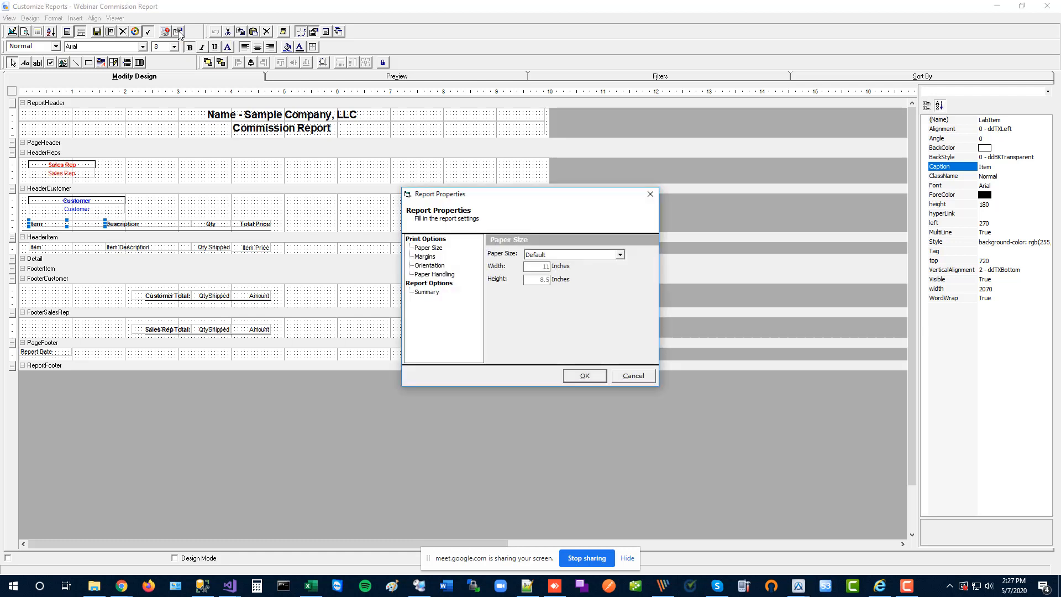
drag(496, 194, 464, 109)
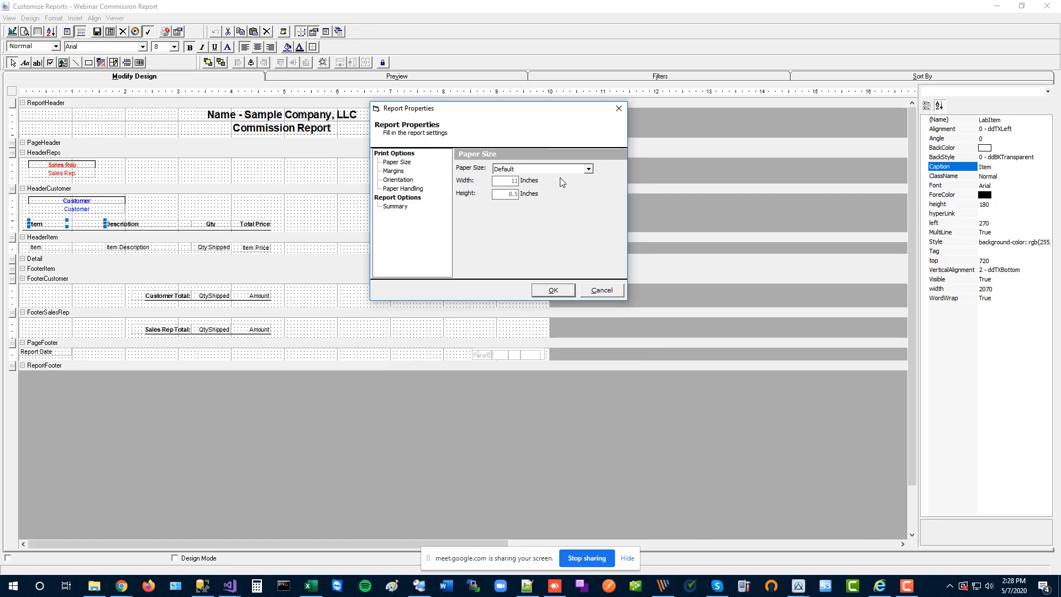
click(394, 164)
click(394, 171)
click(398, 180)
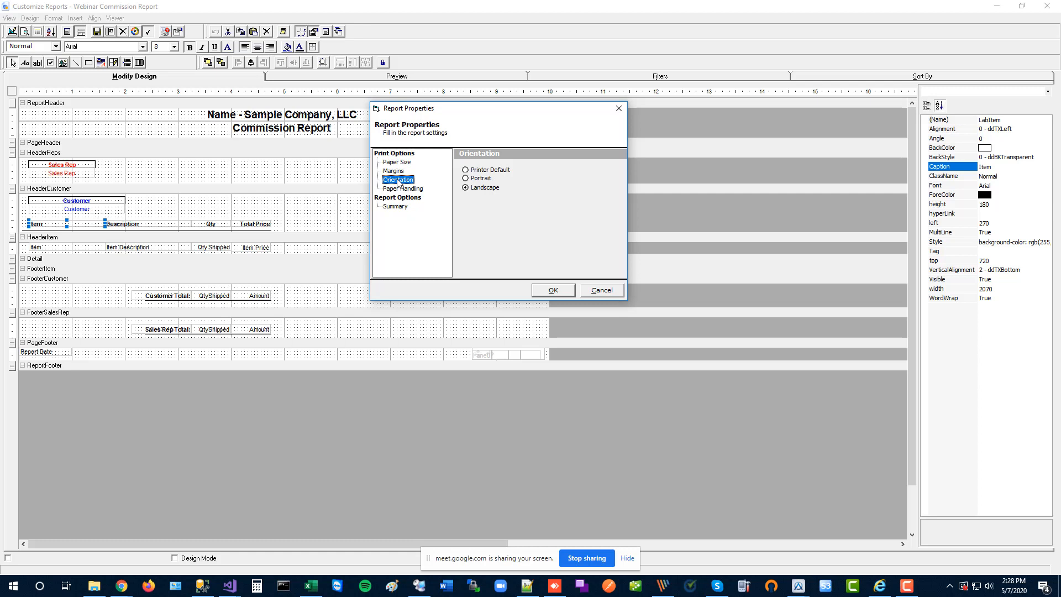
click(601, 290)
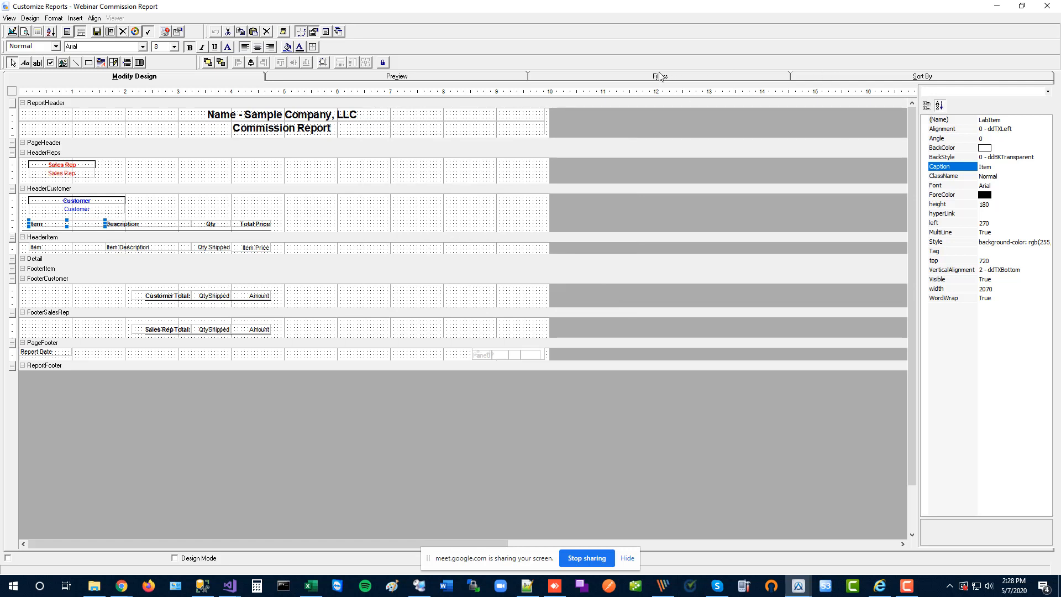
- Preview the report and page forward to its last page
click(422, 77)
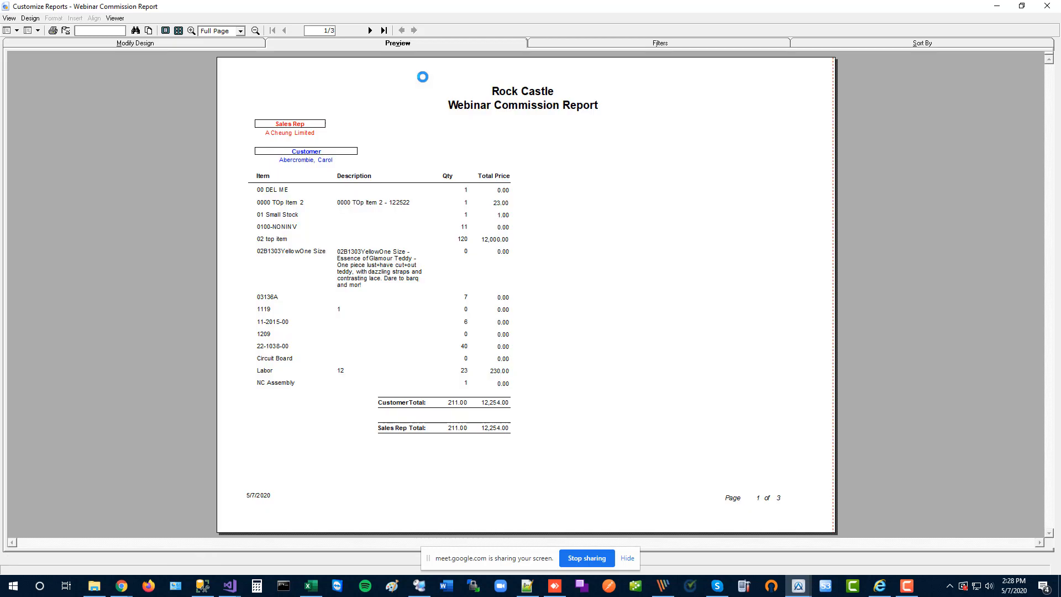
click(371, 29)
click(372, 28)
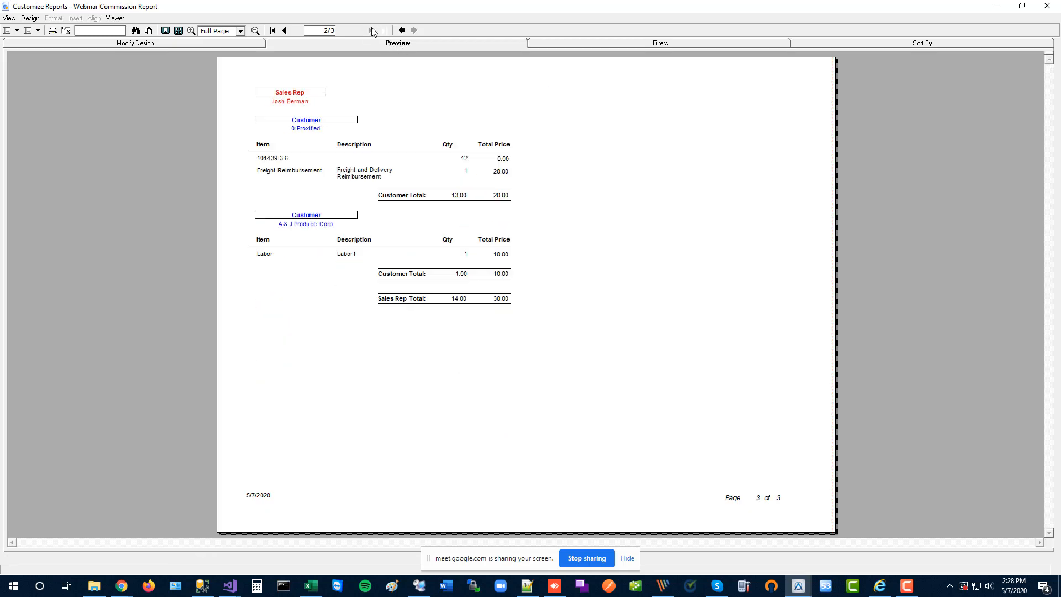
- Filter the Webinar Commission Report to a single sales representative using the Sales Rep field, and preview the filtered report
click(670, 44)
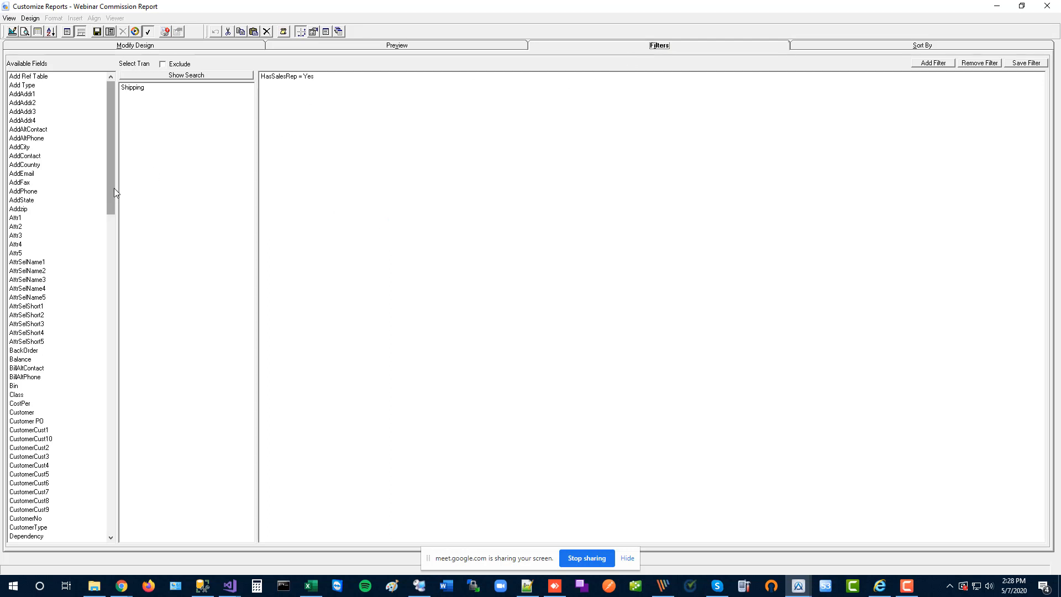
drag(113, 189, 117, 281)
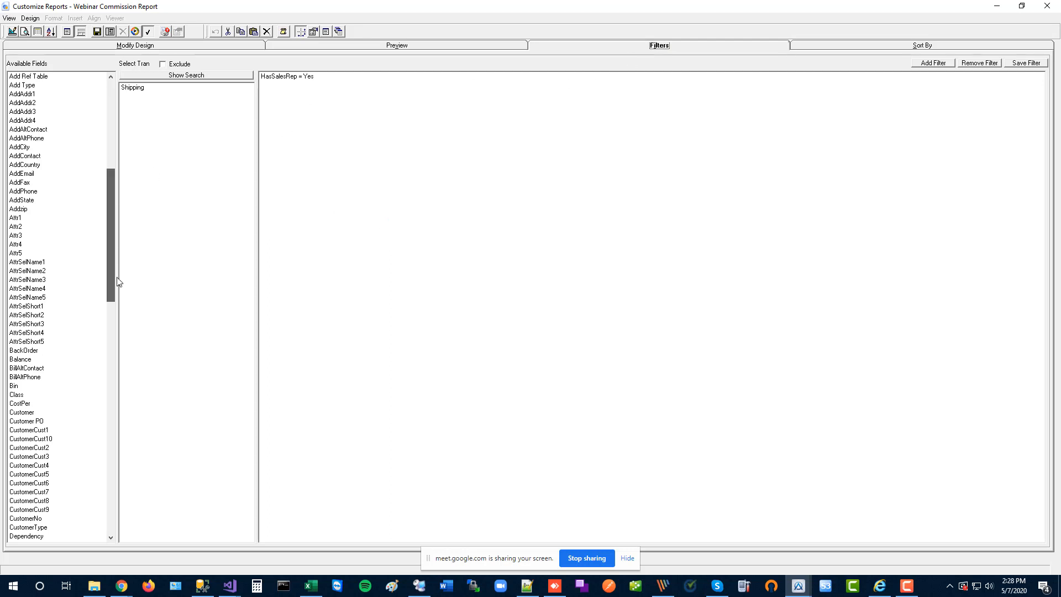
click(113, 346)
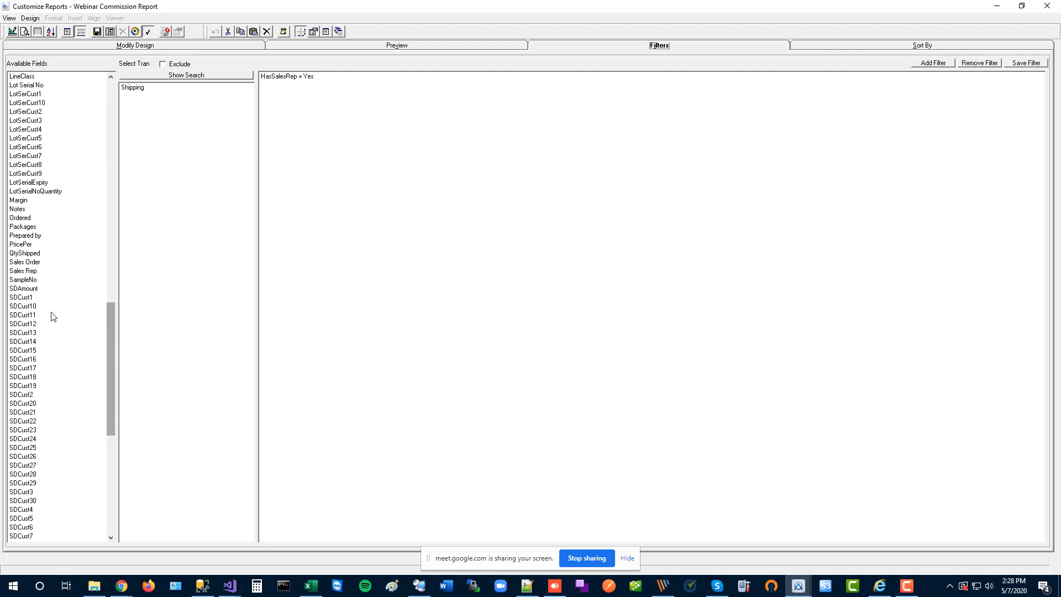
click(28, 270)
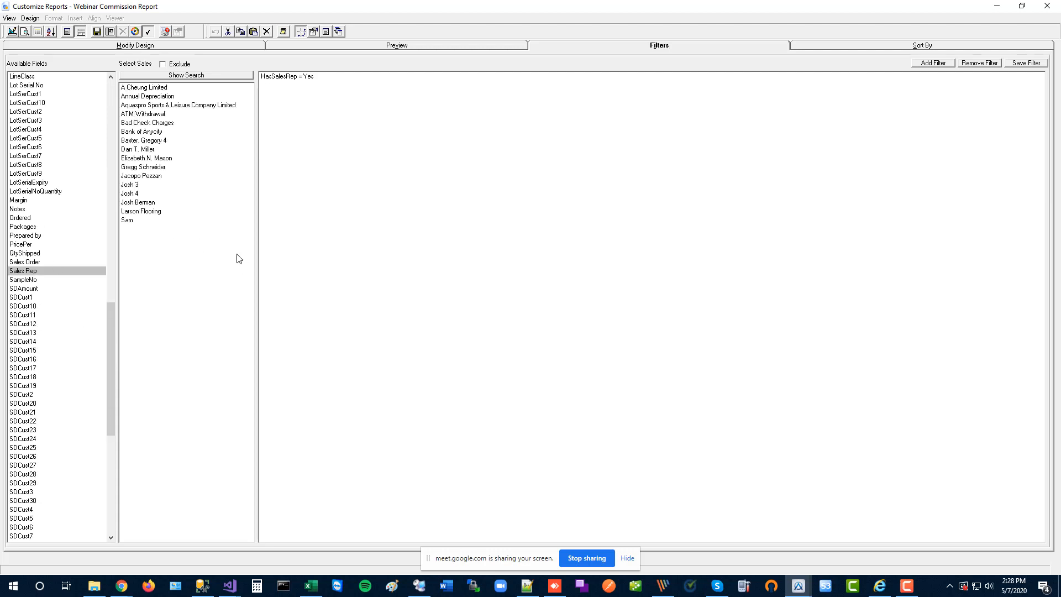
click(154, 203)
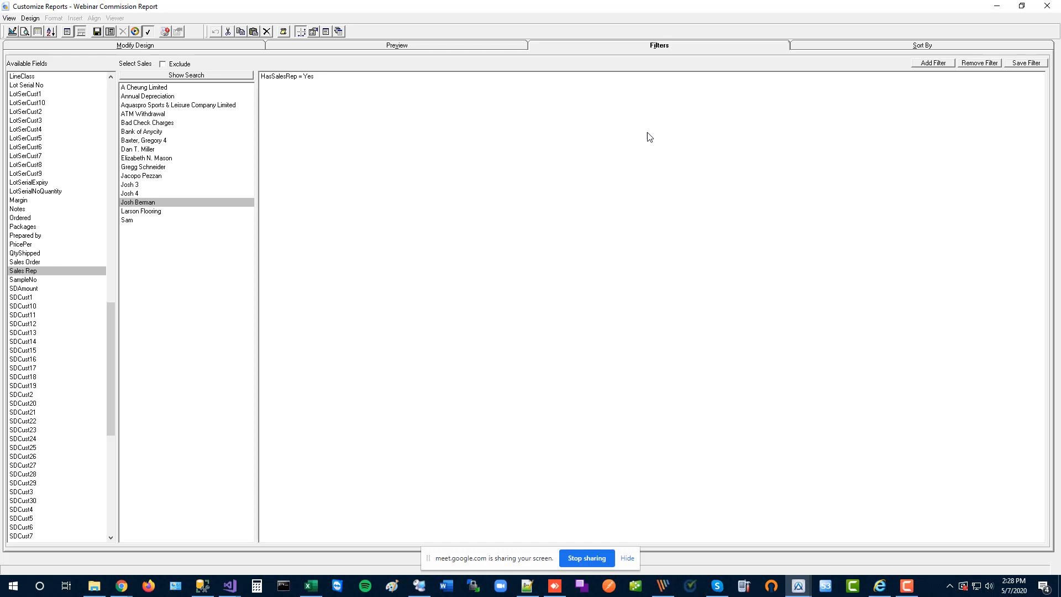
click(933, 64)
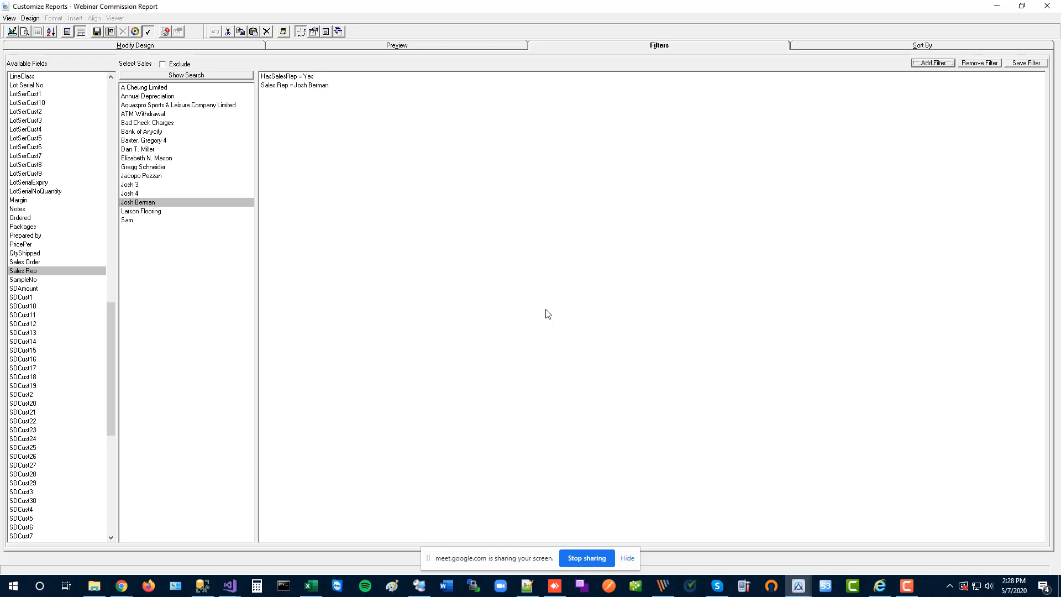
click(398, 46)
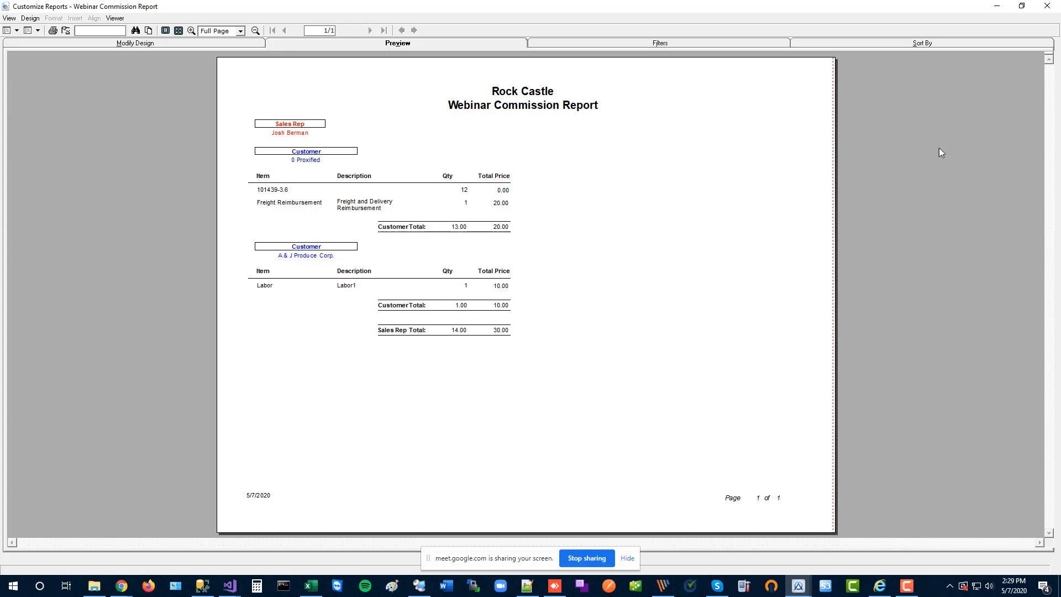
- Close the report without saving the changes, reopen the report designer and show the list of labels
click(1046, 6)
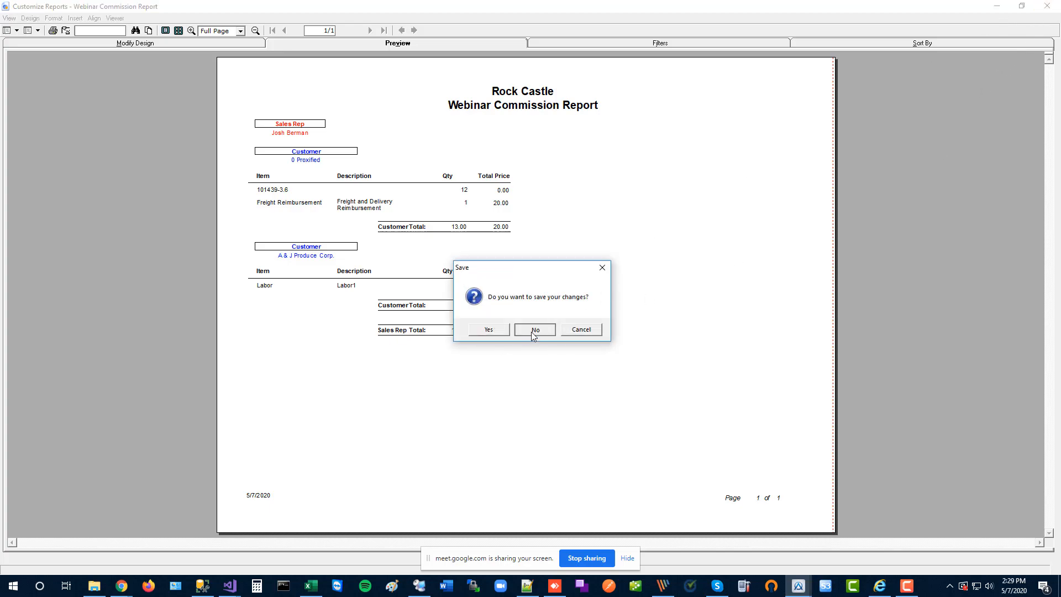
click(533, 330)
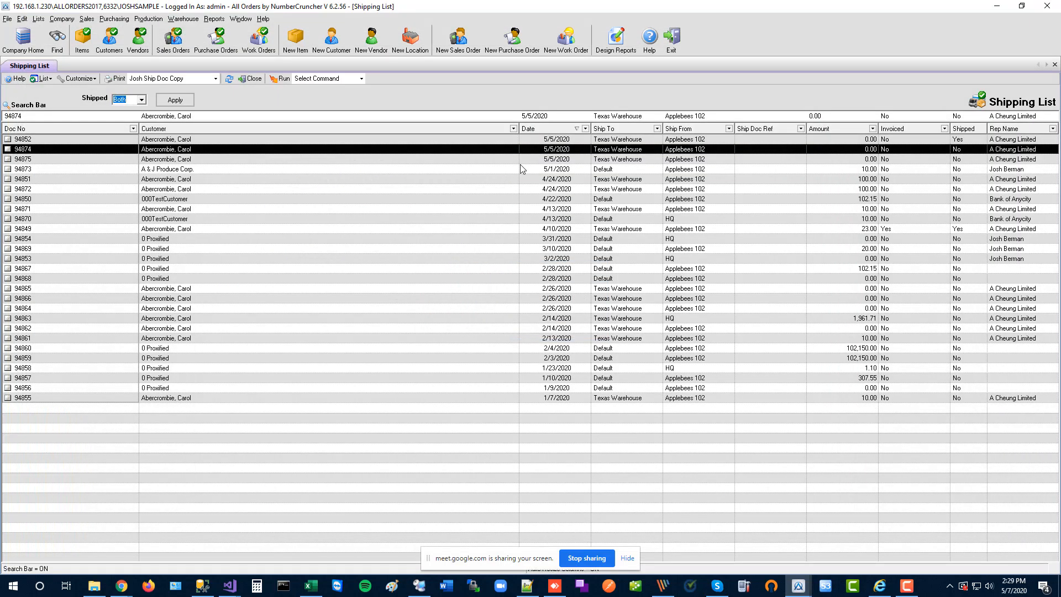
click(616, 38)
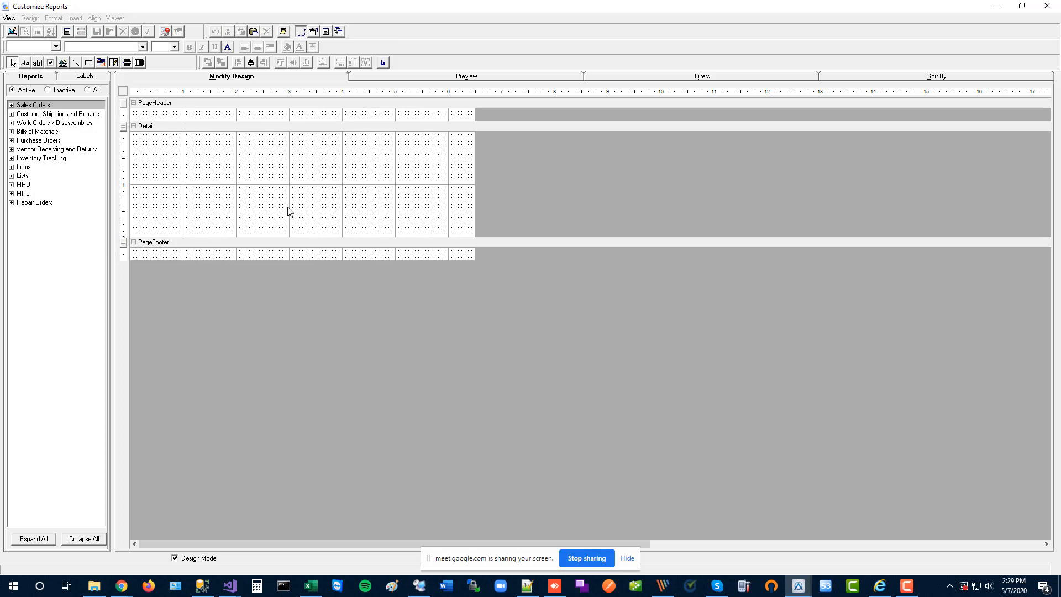
click(84, 75)
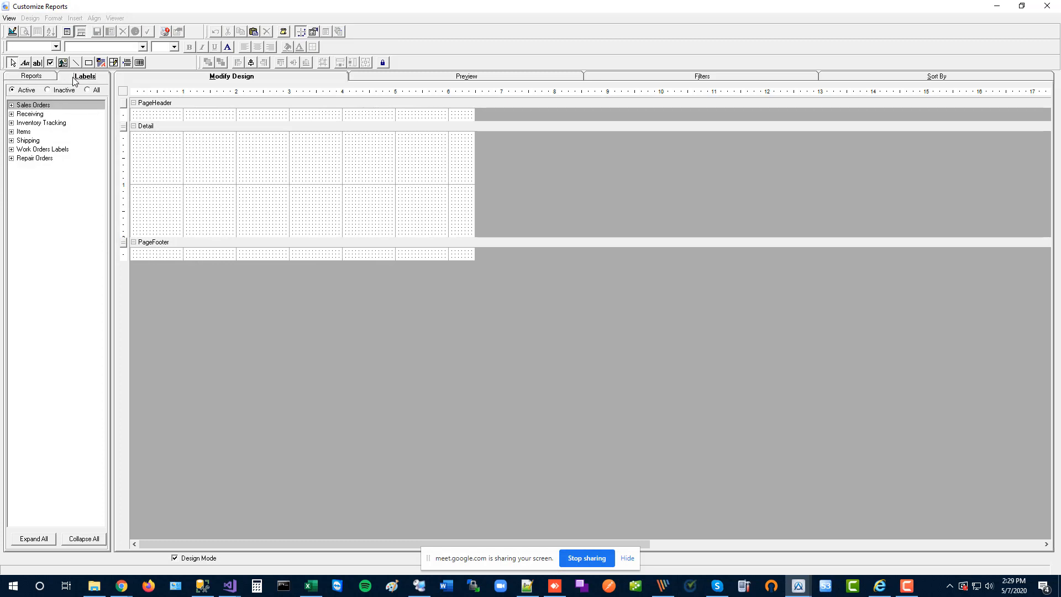
- Examine which labels are available under Sales Orders, Receiving, Inventory Tracking, Work Orders Labels, Shipping and Items
click(11, 114)
click(11, 115)
click(11, 122)
click(12, 123)
click(11, 122)
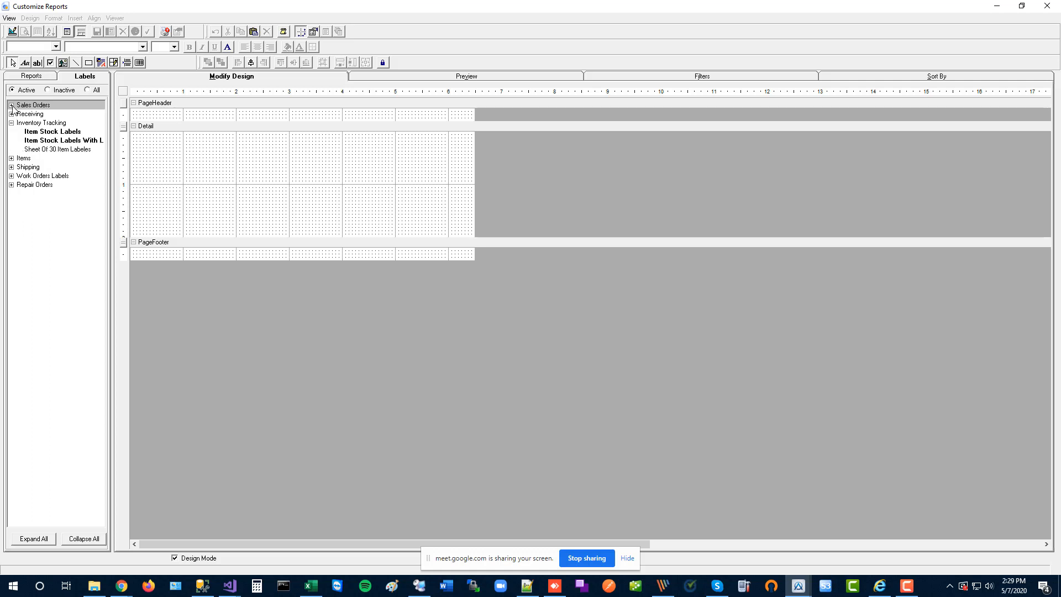
click(11, 105)
click(11, 123)
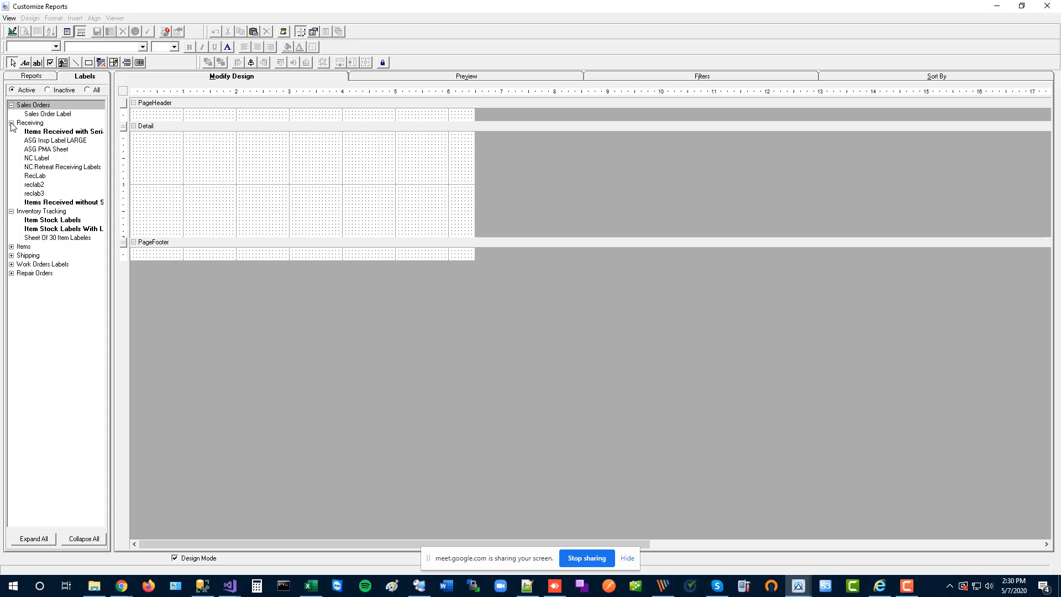
click(11, 123)
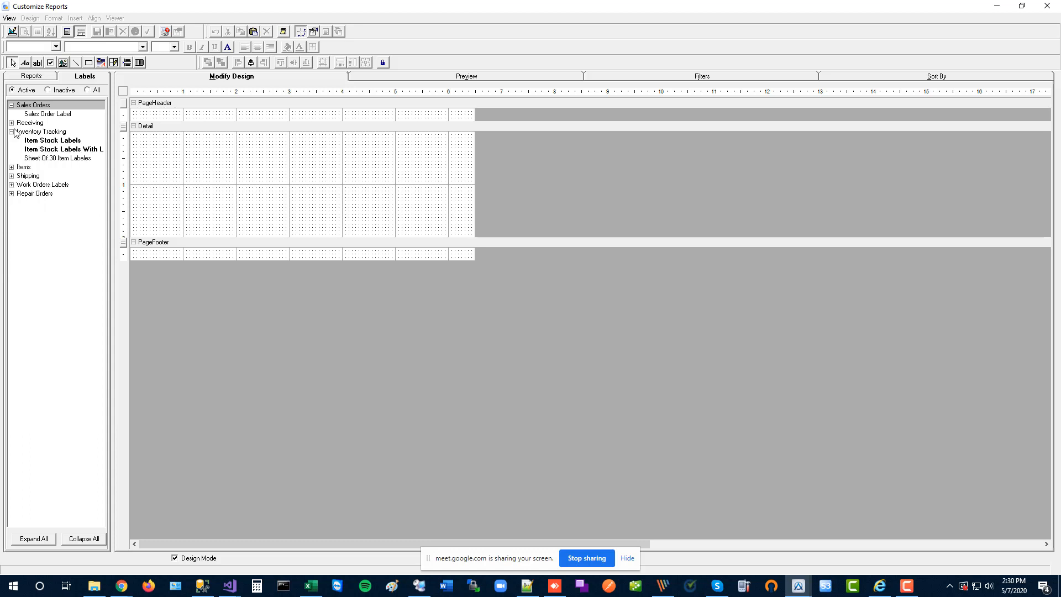
click(11, 185)
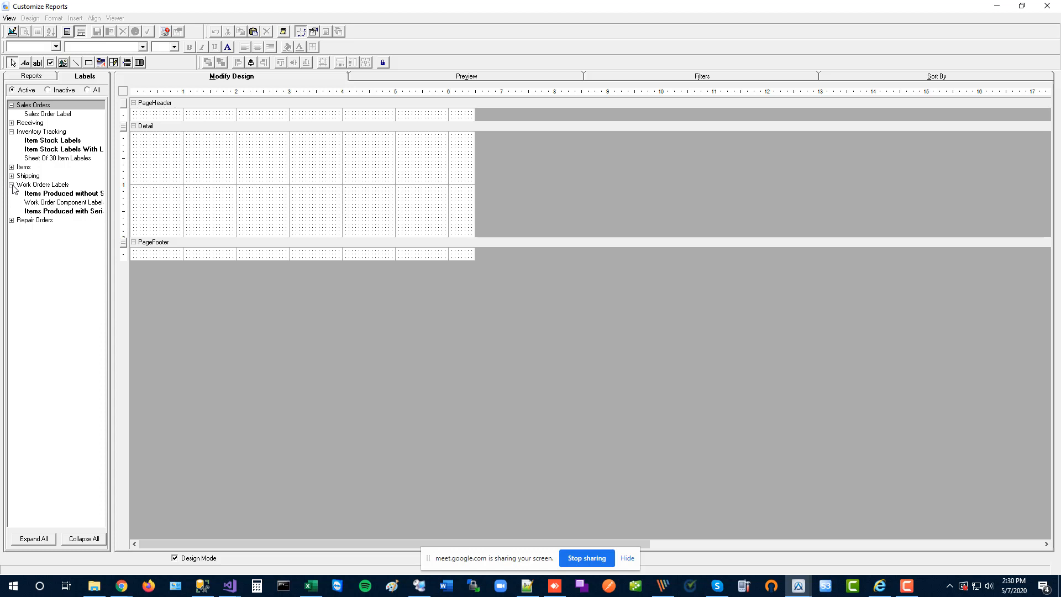
click(12, 185)
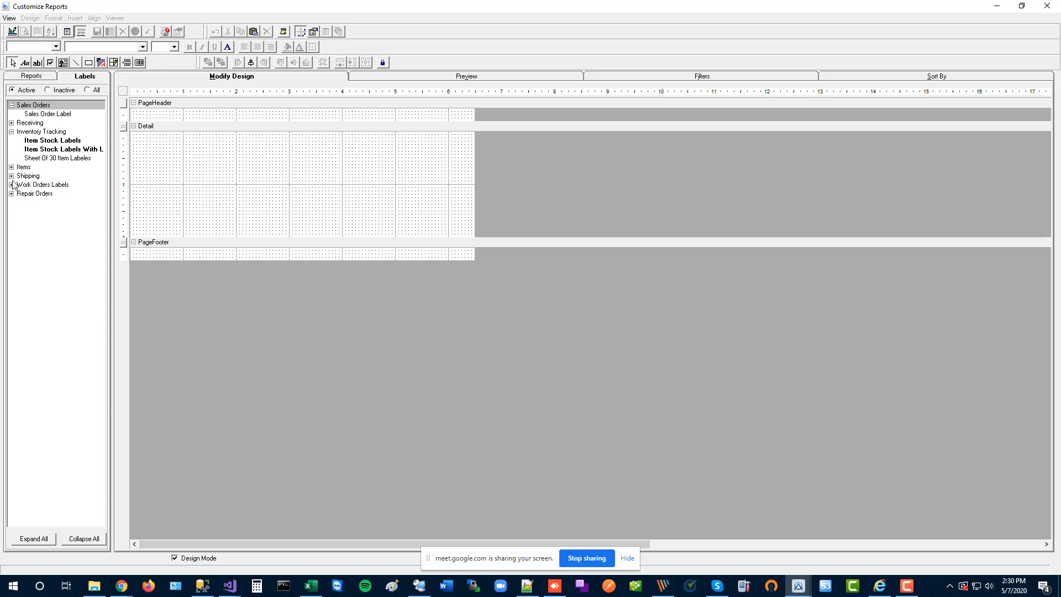
click(11, 176)
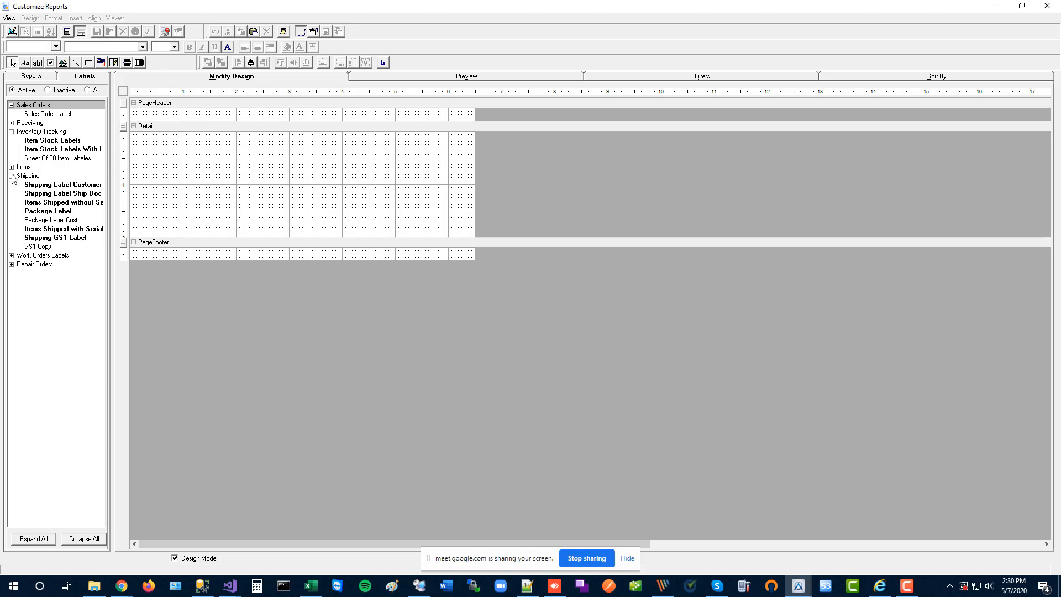
click(11, 167)
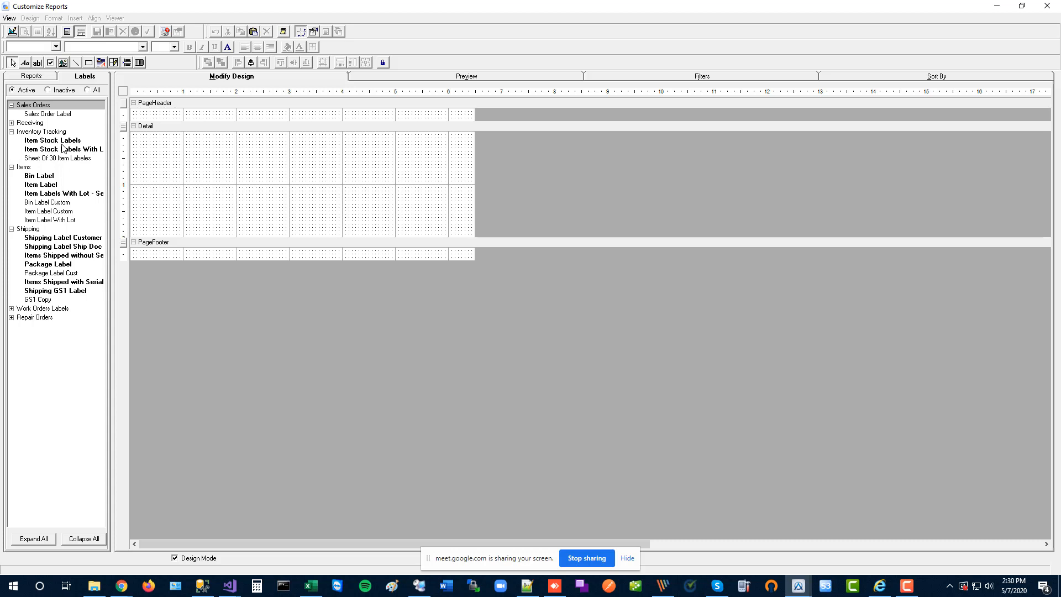
- Review the designs of the item, item stock, bin, customer return shipping, package and Sheet Of 30 Item Labeles labels
click(38, 184)
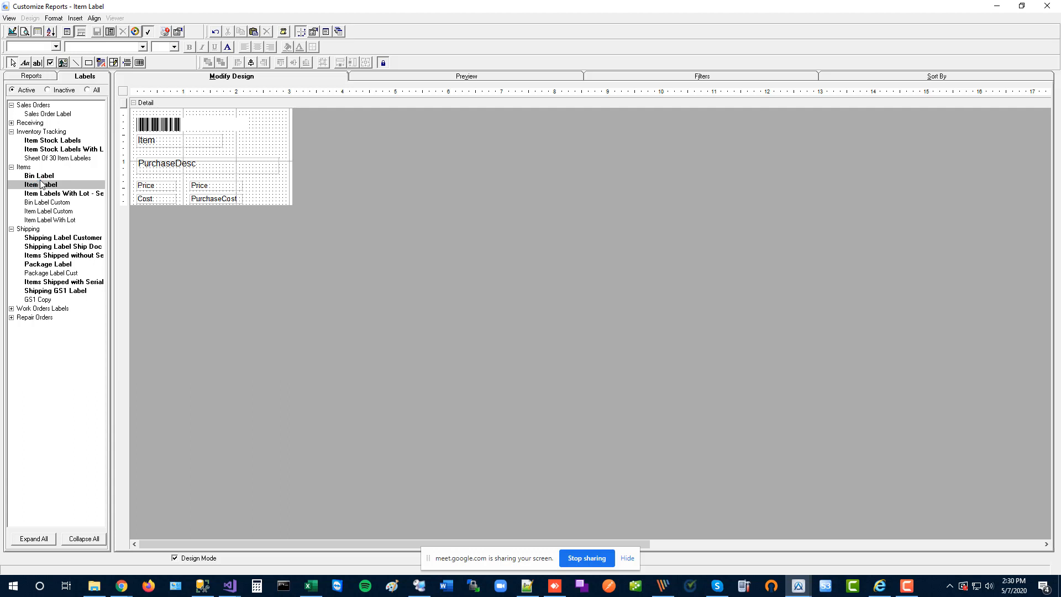
click(61, 140)
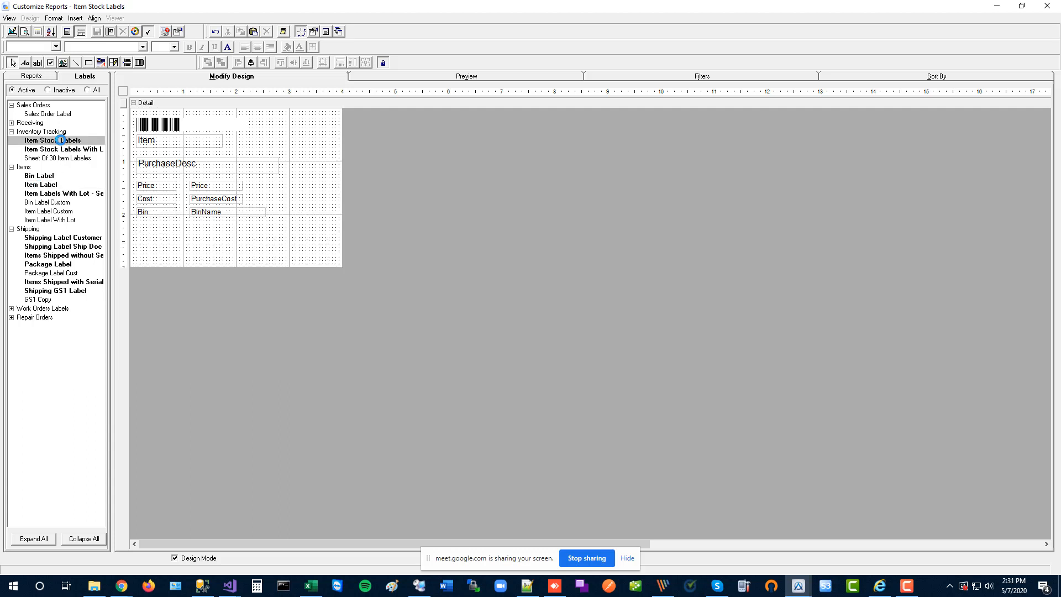
click(64, 149)
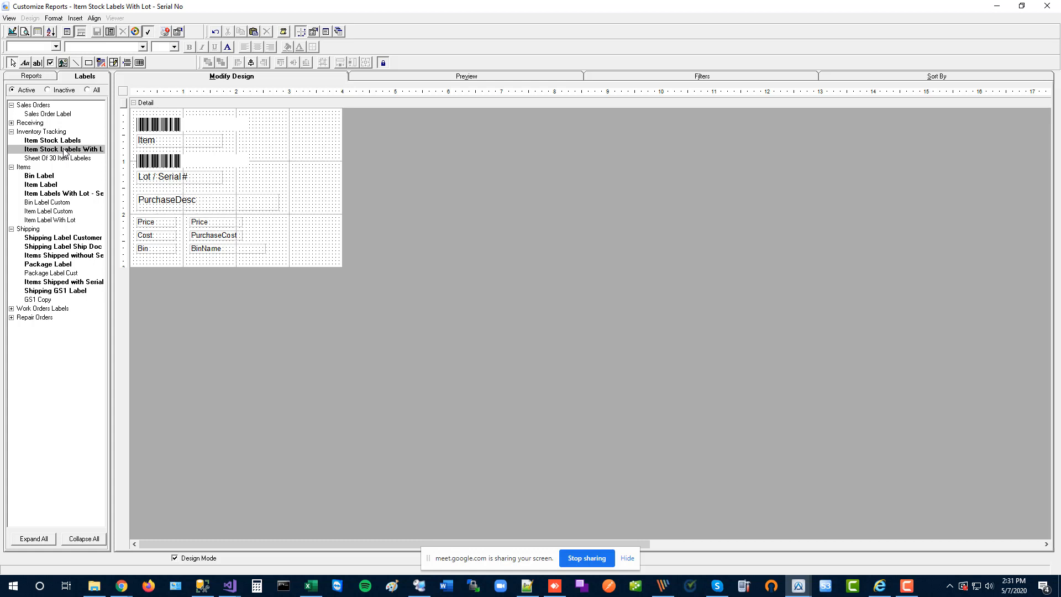
click(48, 177)
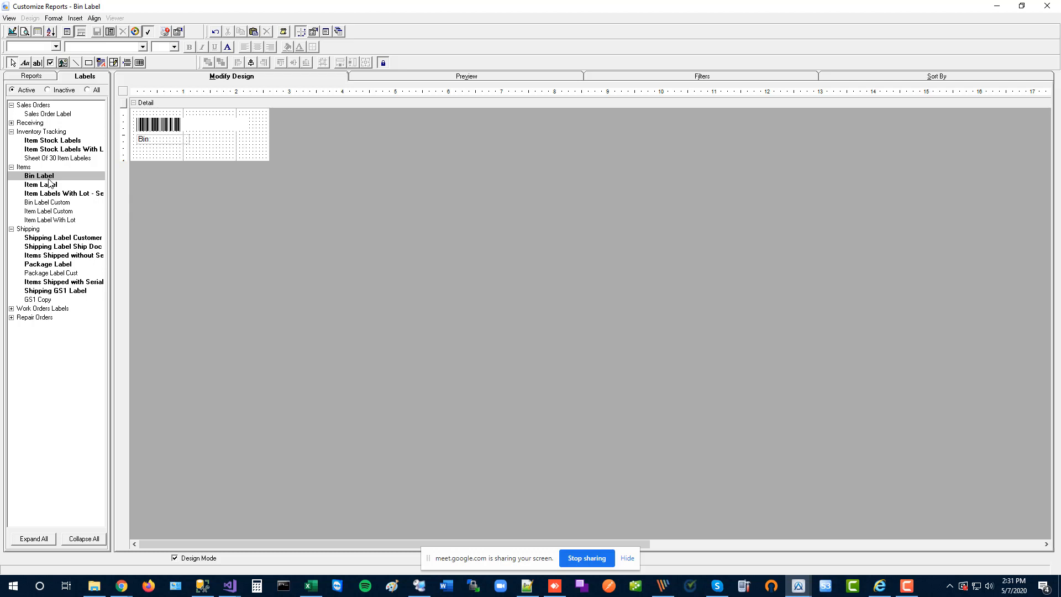
click(60, 239)
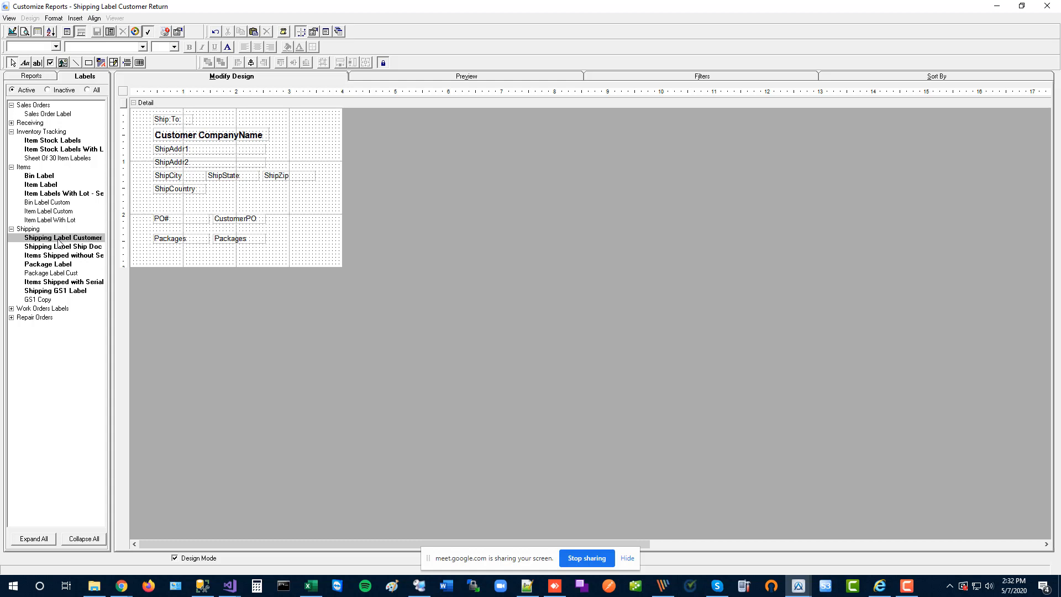
click(49, 264)
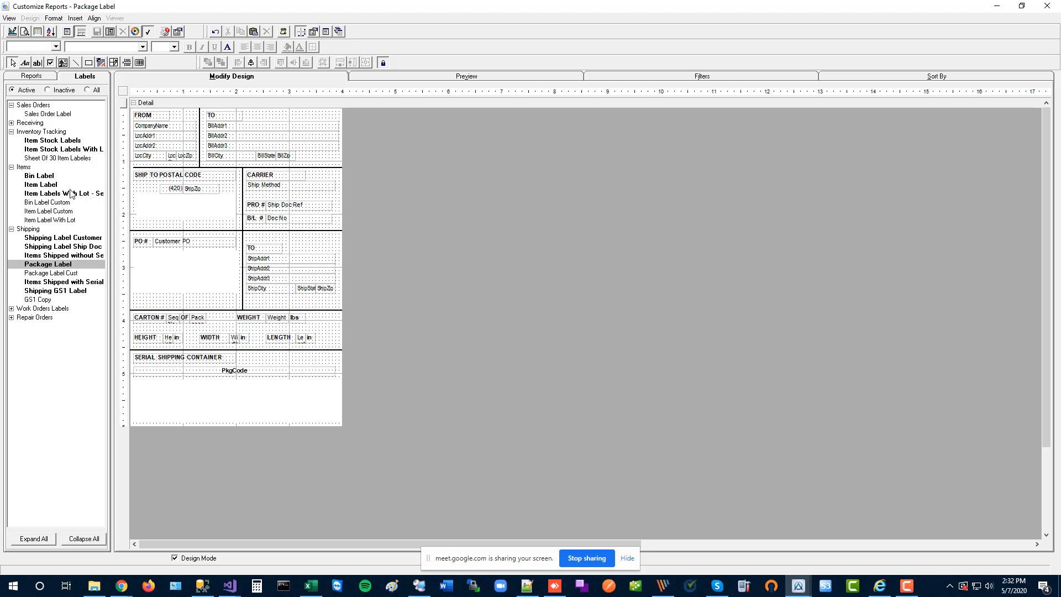
click(75, 158)
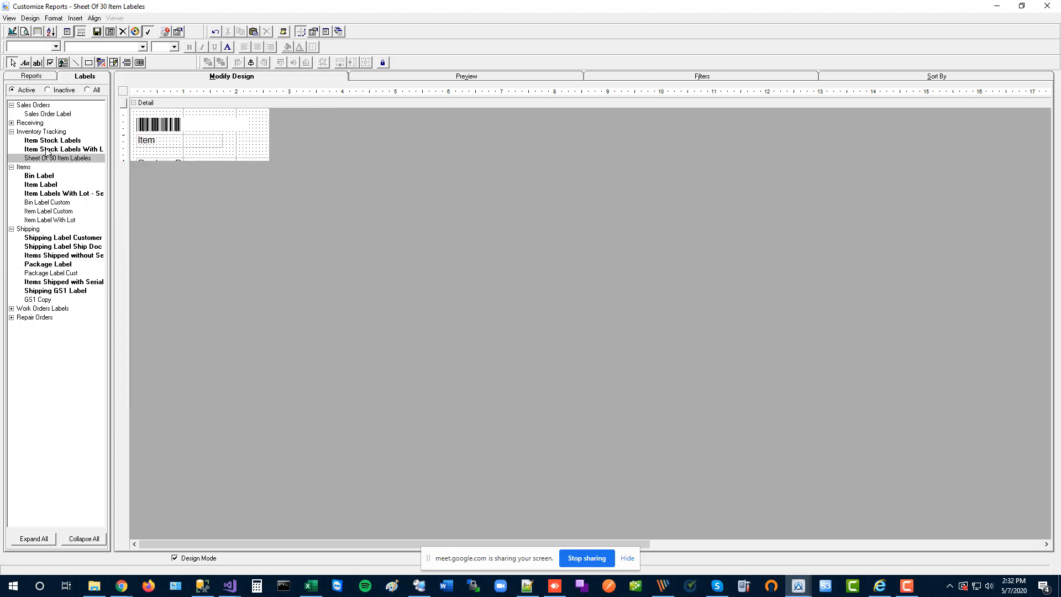
- Copy the Items Received without Serial No receiving label as a new label titled "New Receiving Label"
click(11, 123)
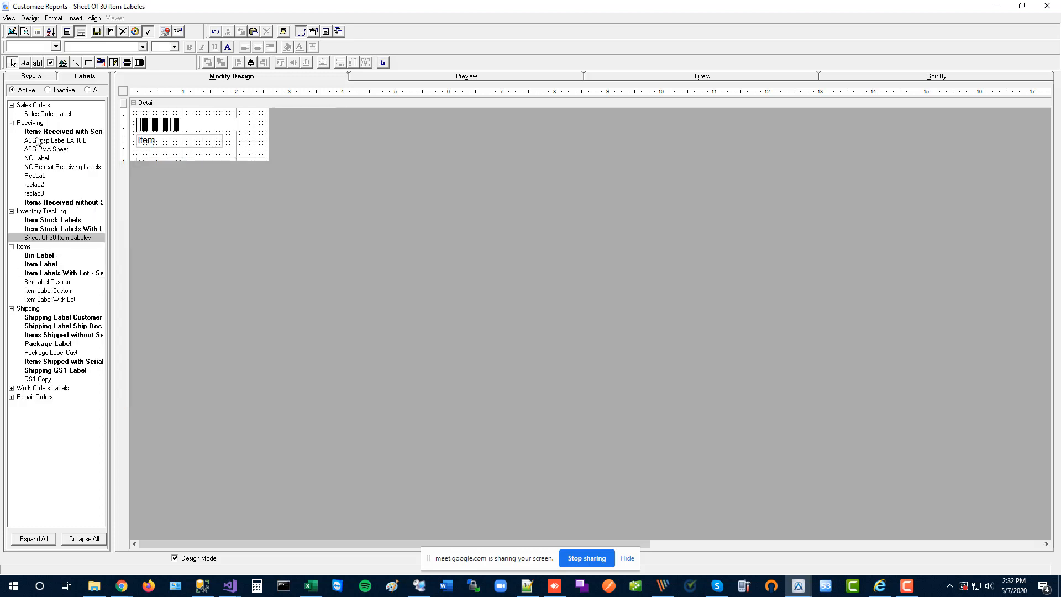
click(78, 202)
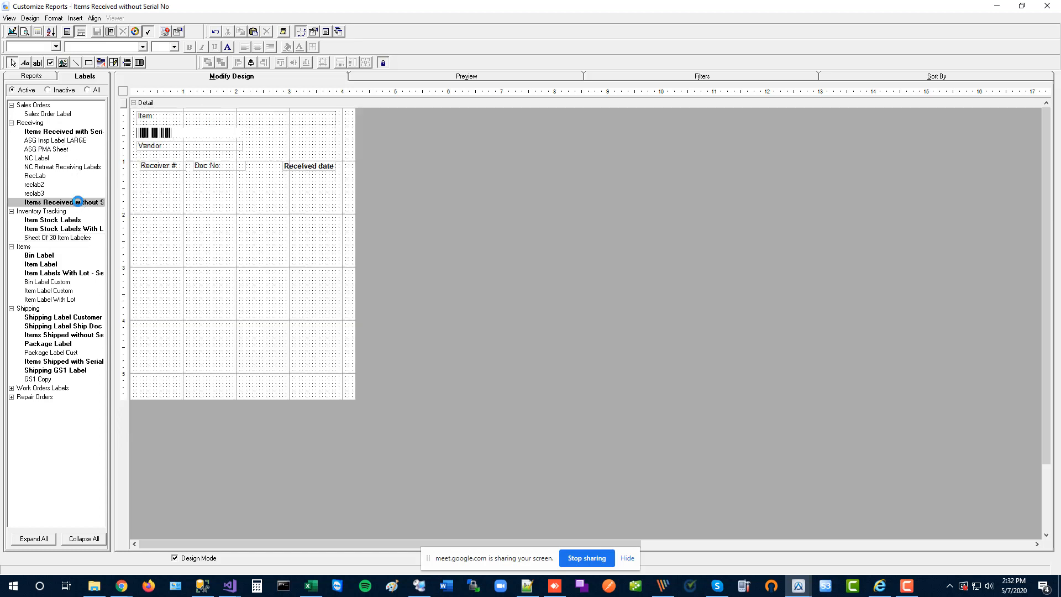
click(110, 32)
text(New )
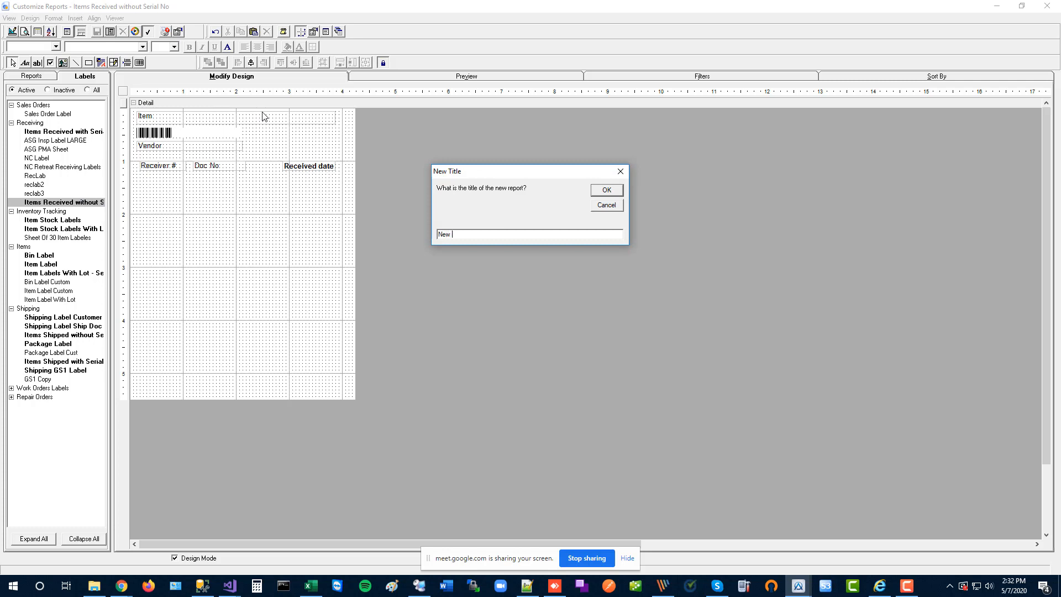
text(Receiving Lavbe)
key(BackSpace)
key(BackSpace)
key(BackSpace)
text(bel)
key(Return)
- Set the New Receiving Label's format to Avery Standard label 5263 and save the label setup
click(67, 211)
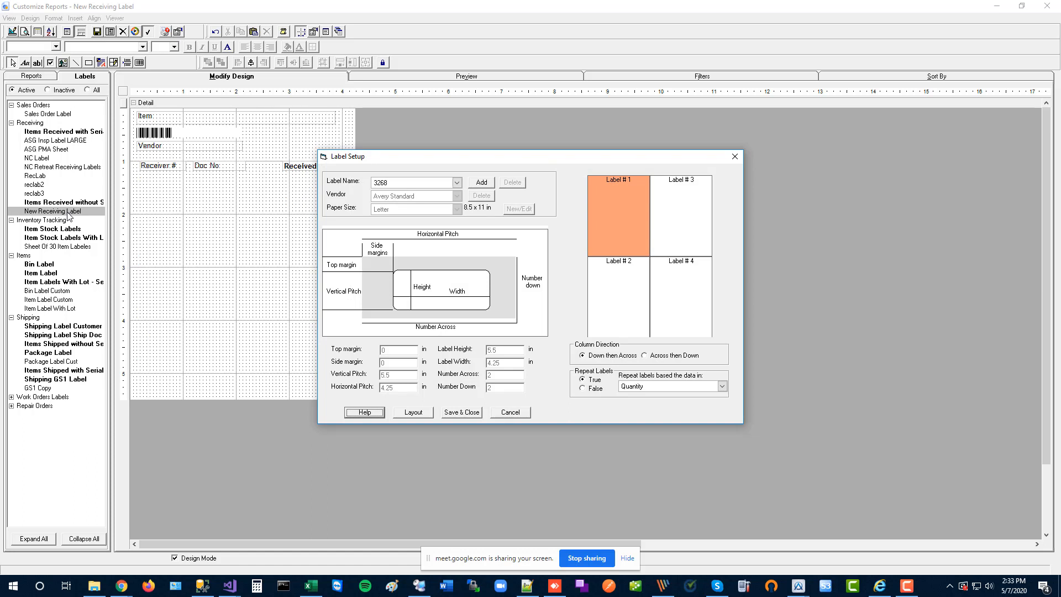
click(457, 182)
click(458, 182)
click(457, 182)
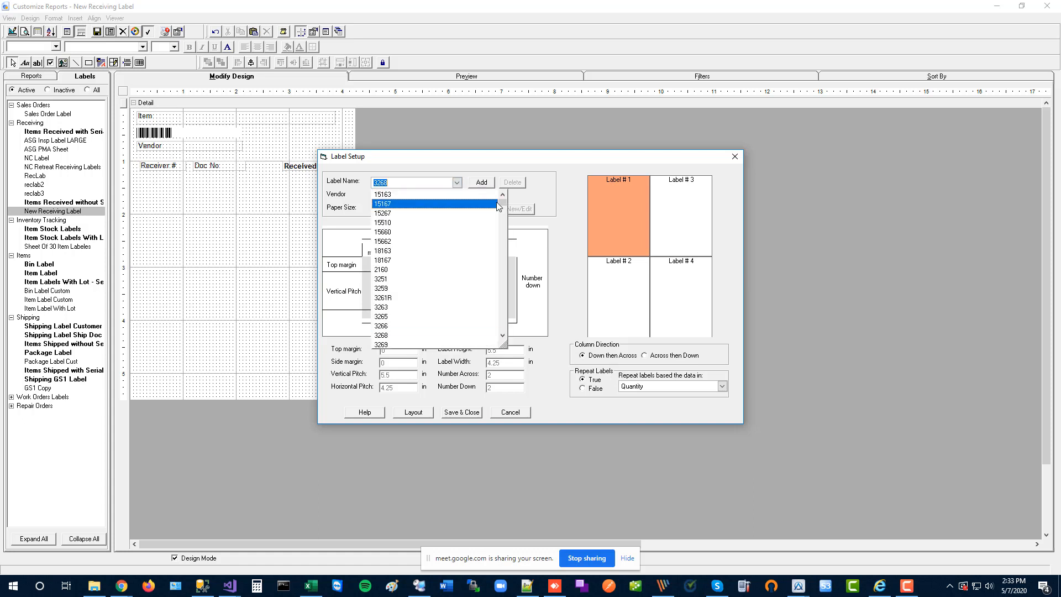
scroll(503, 207, down, 5)
click(450, 231)
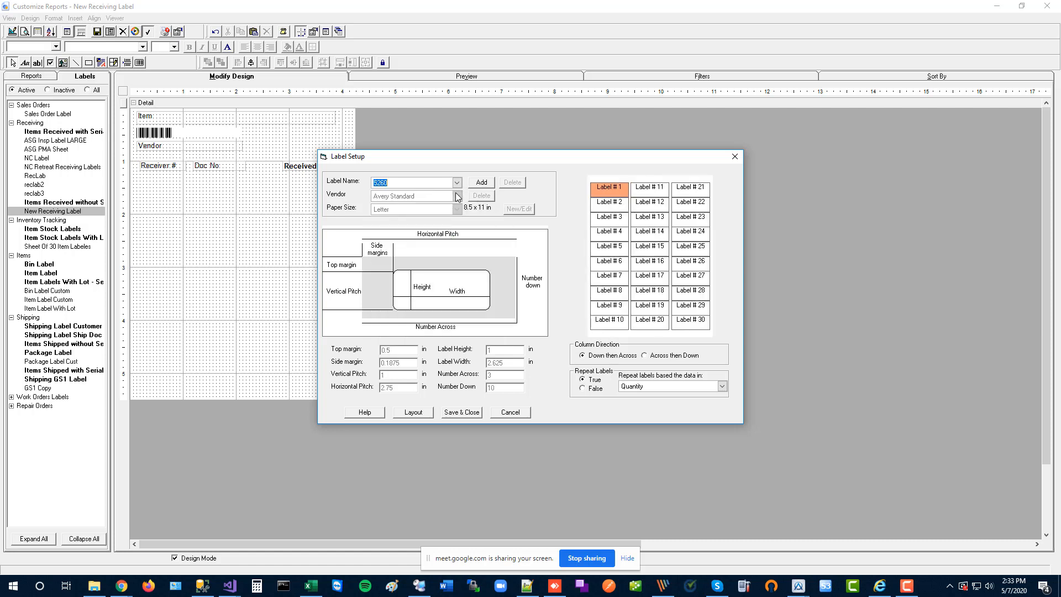
key(Down)
key(Down)
key(Down)
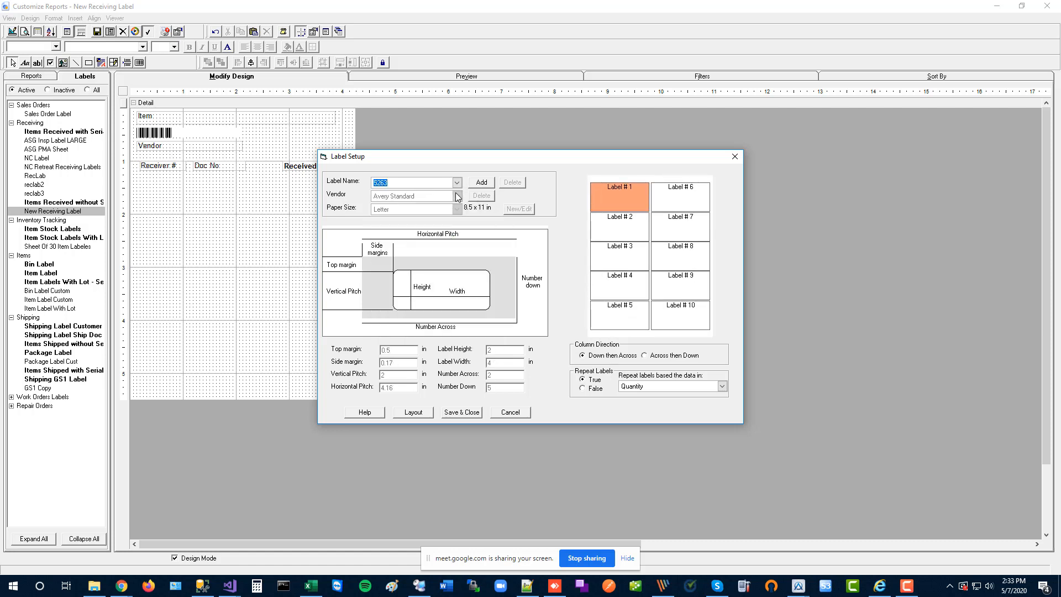
click(420, 412)
click(456, 413)
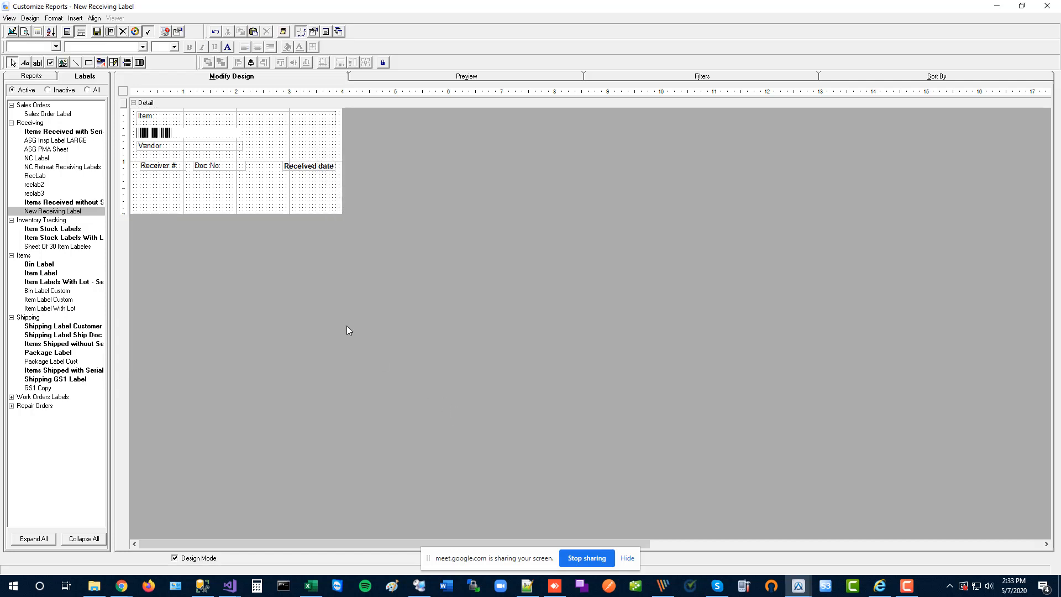
- Preview the New Receiving Label and return to its design with the label setup open
click(465, 78)
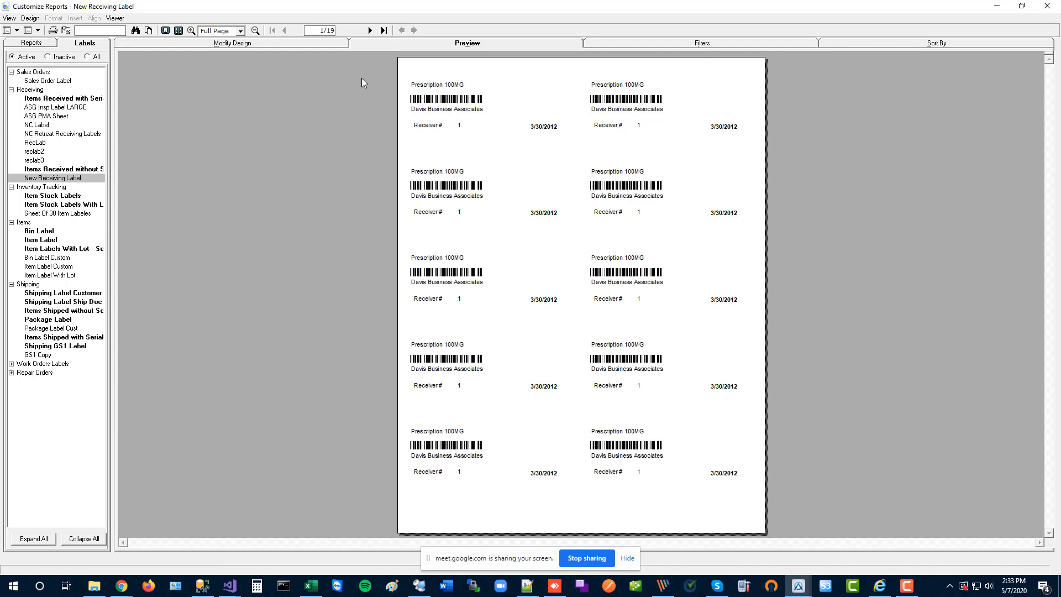
click(256, 44)
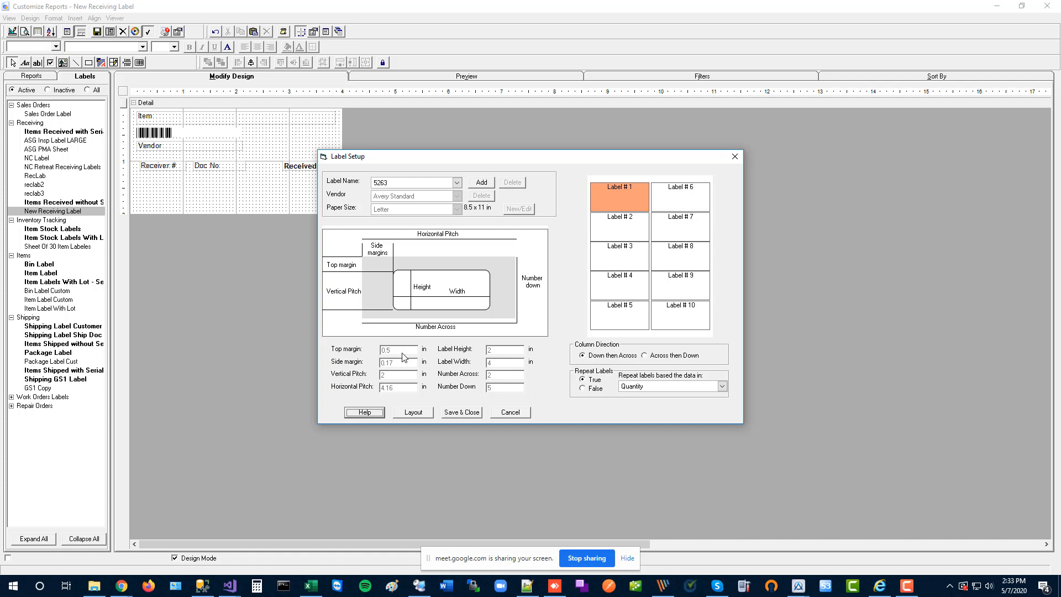
- Start defining a new custom label format and set its vertical pitch to 1.5 in
click(482, 182)
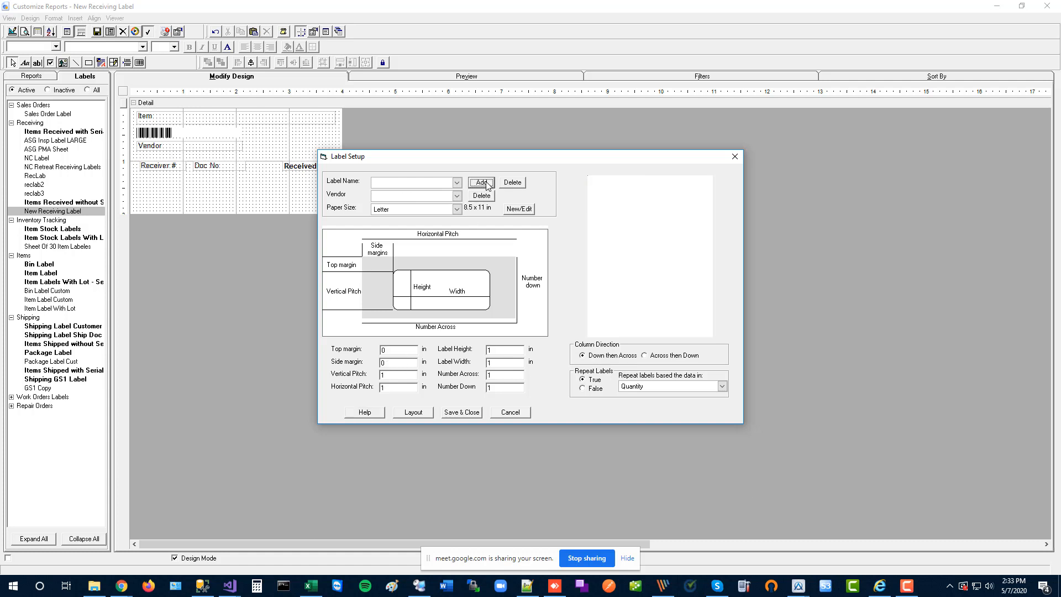
click(400, 351)
click(400, 363)
click(396, 376)
click(394, 388)
click(395, 376)
click(394, 388)
drag(394, 373, 316, 371)
click(398, 374)
drag(392, 374, 342, 370)
text(1.5)
double_click(392, 389)
double_click(500, 349)
double_click(498, 374)
double_click(497, 386)
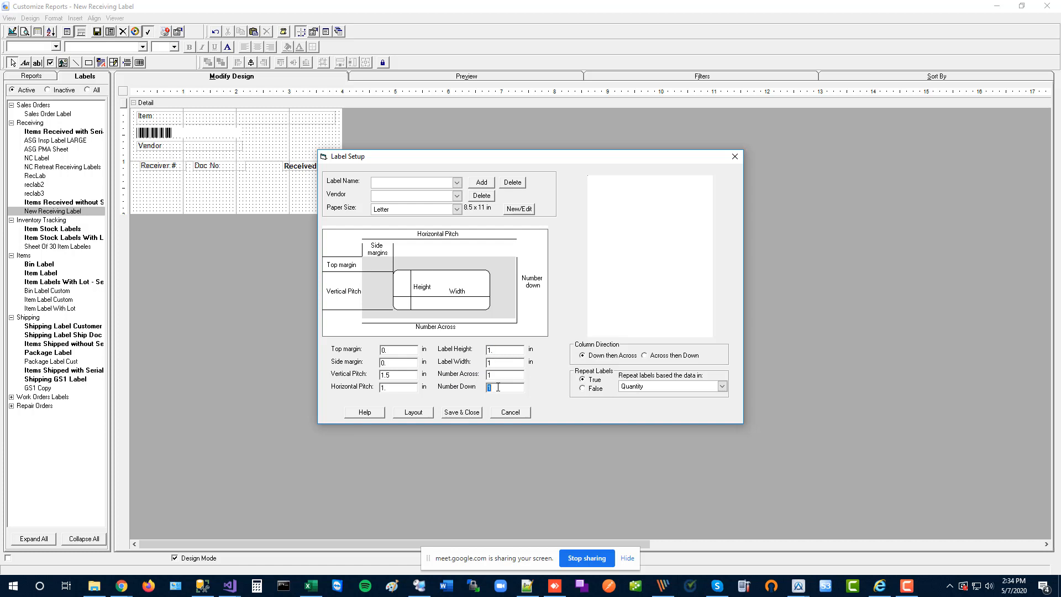
double_click(500, 350)
- Try the Avery Standard label formats 15267 and 3275 for the New Receiving Label and compare their sheet layouts
click(458, 181)
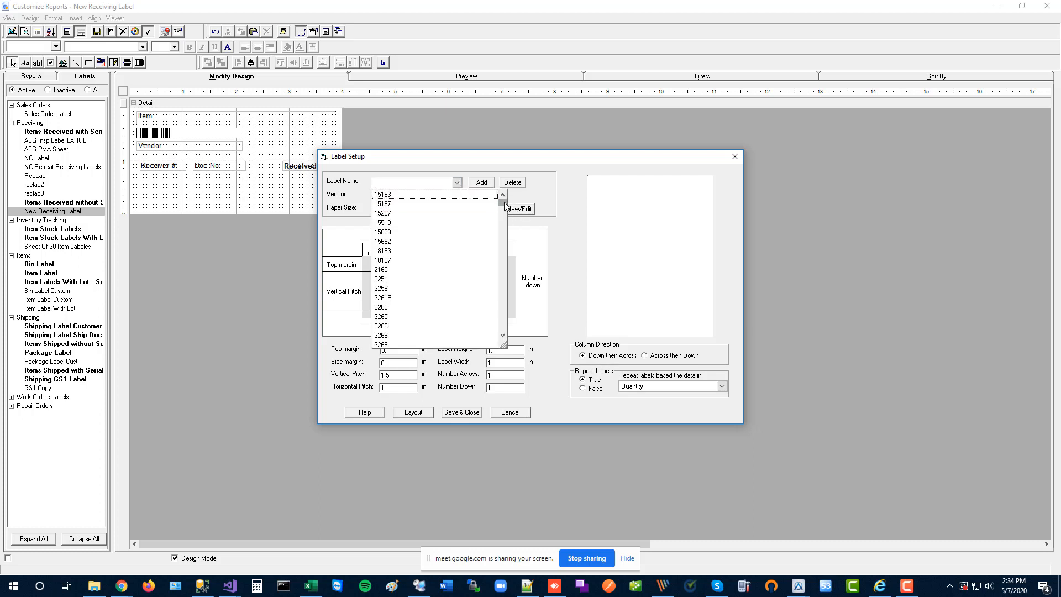
click(451, 213)
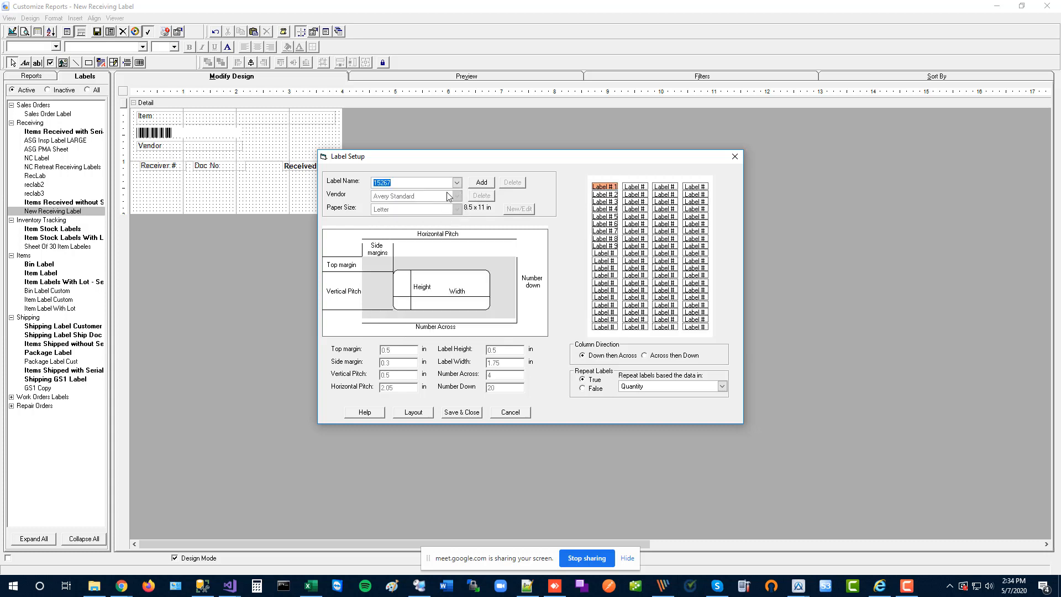
scroll(450, 197, down, 6)
scroll(450, 196, up, 3)
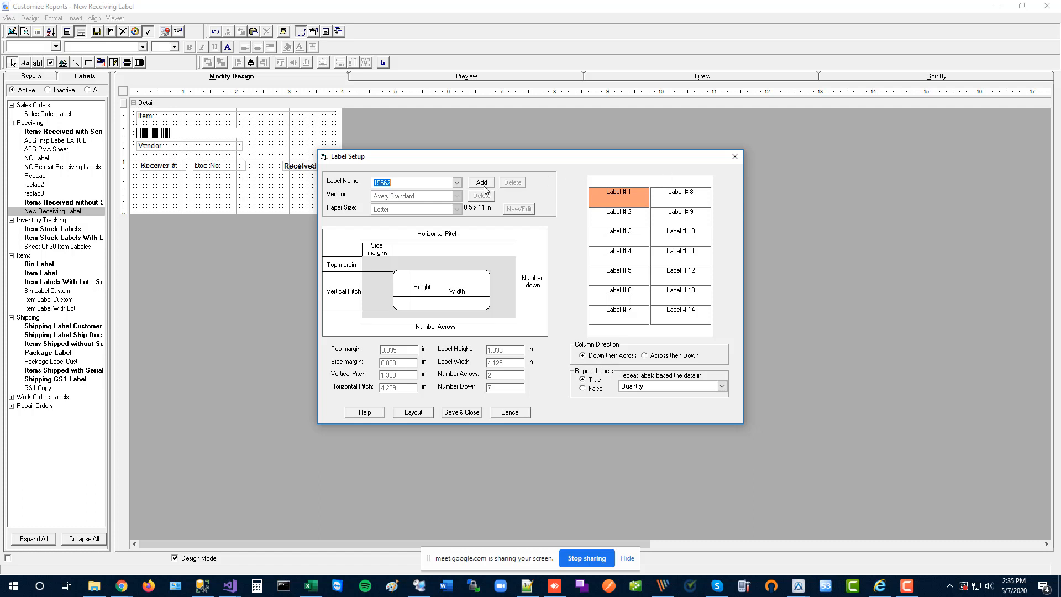
click(457, 183)
click(456, 183)
click(457, 183)
click(428, 281)
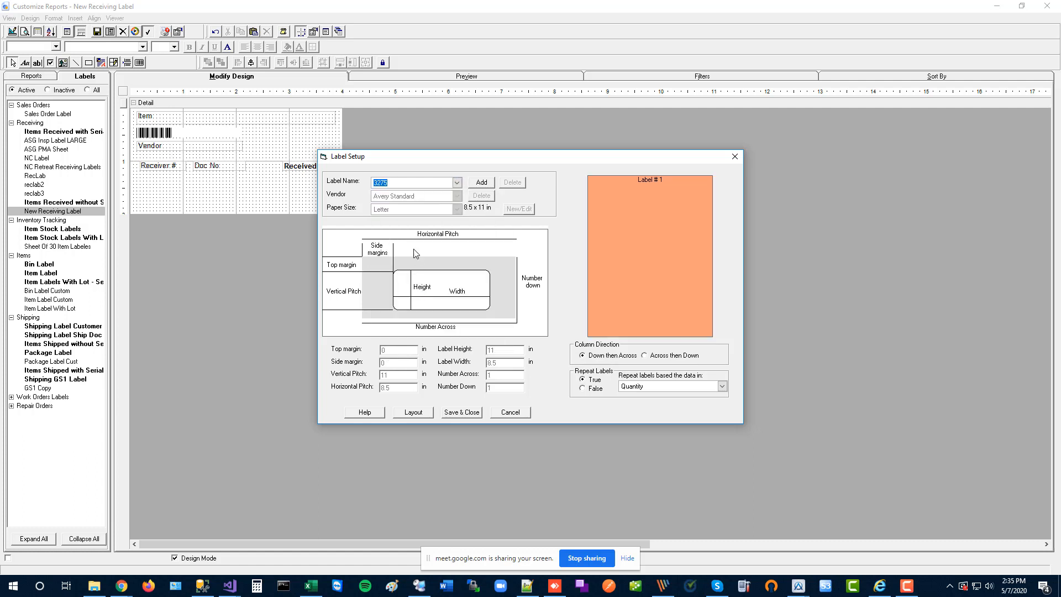
- Set the label format to Avery Standard 3259 with labels repeated based on Quantity, and close the label setup
click(457, 183)
click(429, 207)
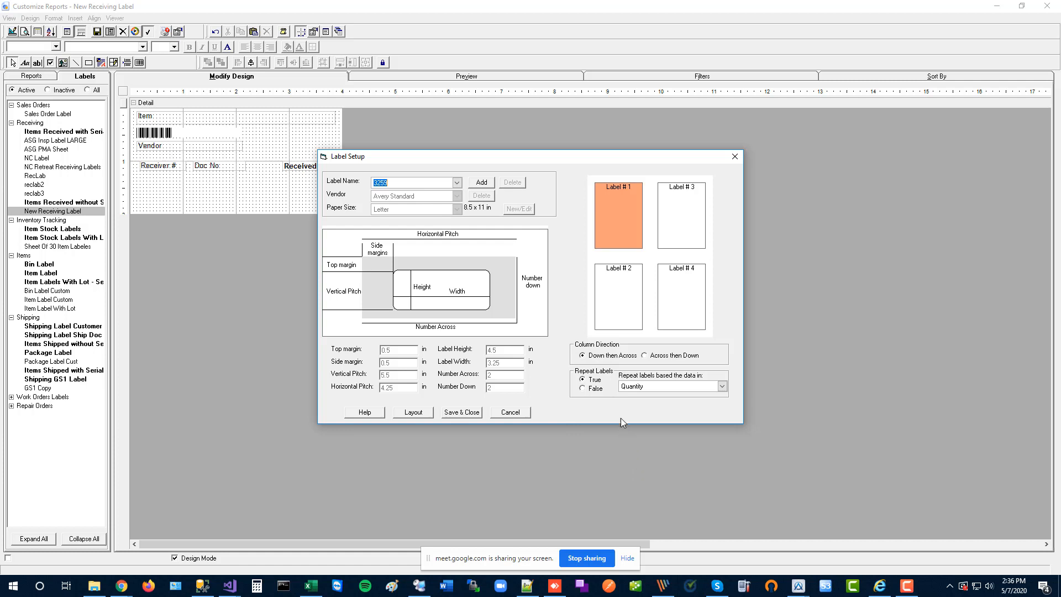
click(600, 389)
click(595, 380)
click(595, 390)
click(591, 379)
key(Tab)
click(673, 387)
click(722, 387)
click(722, 385)
click(735, 156)
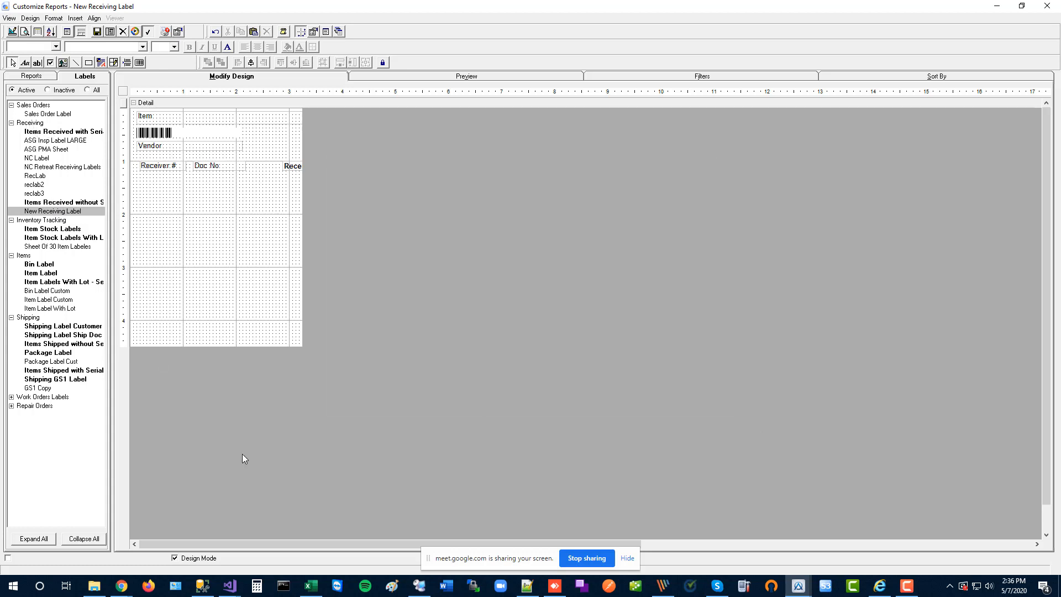
- Switch to the main All Orders window, open a new receiving document and list the forms it can print
click(798, 586)
click(685, 541)
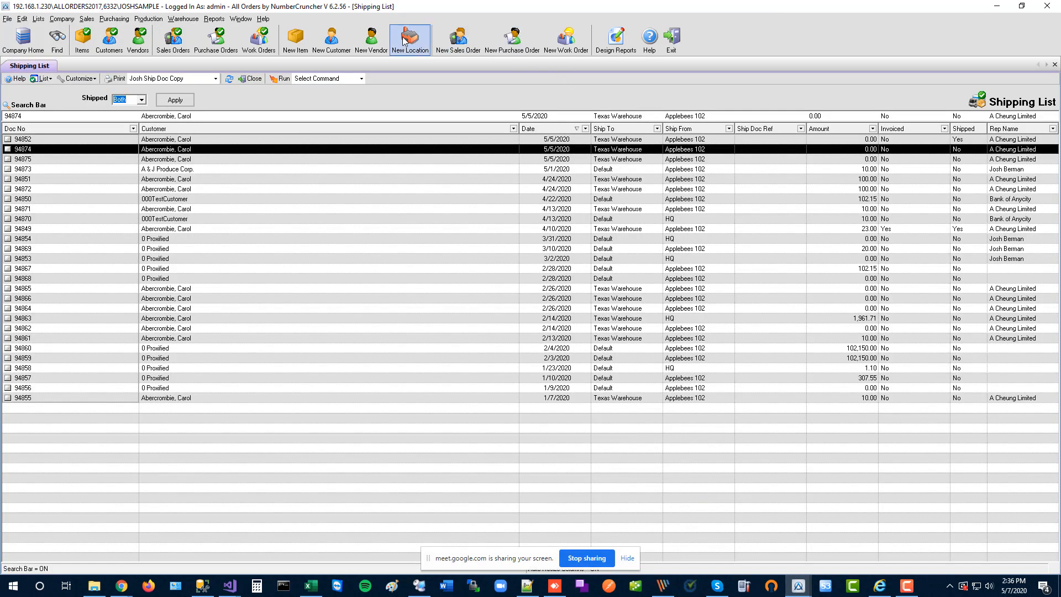
click(124, 20)
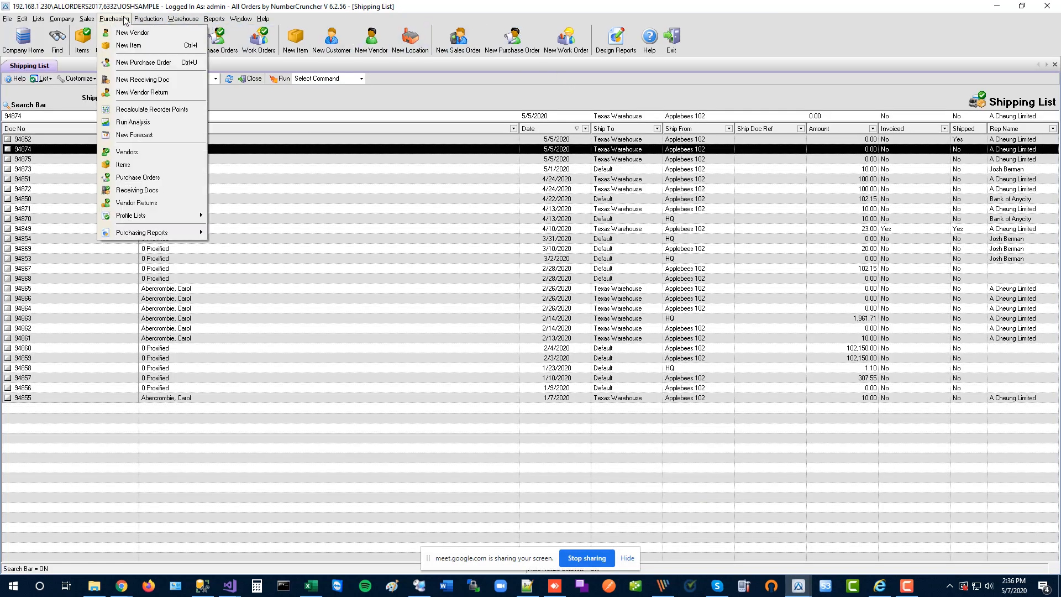
click(136, 78)
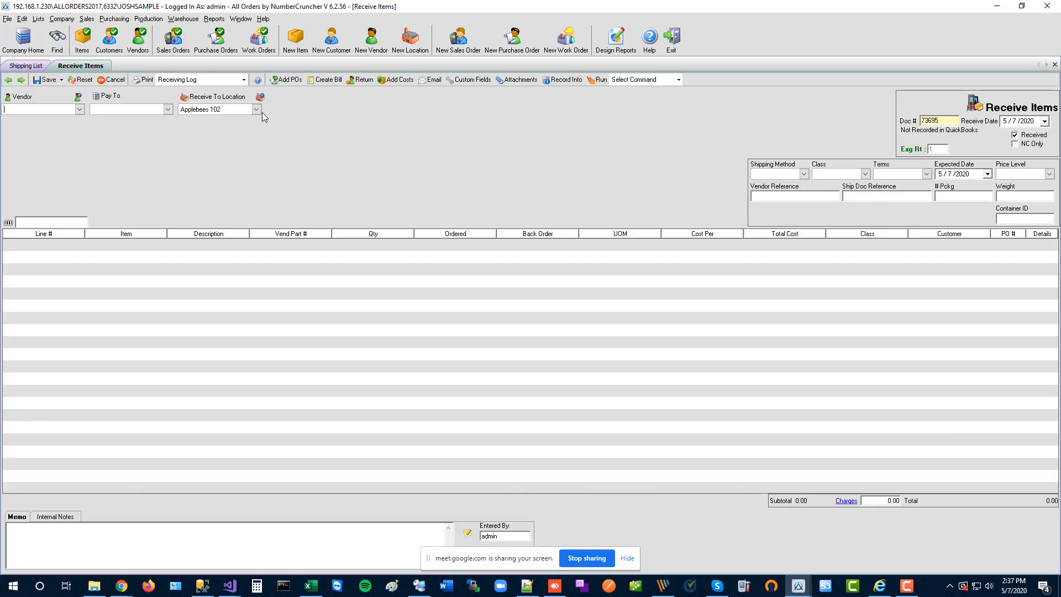
click(213, 80)
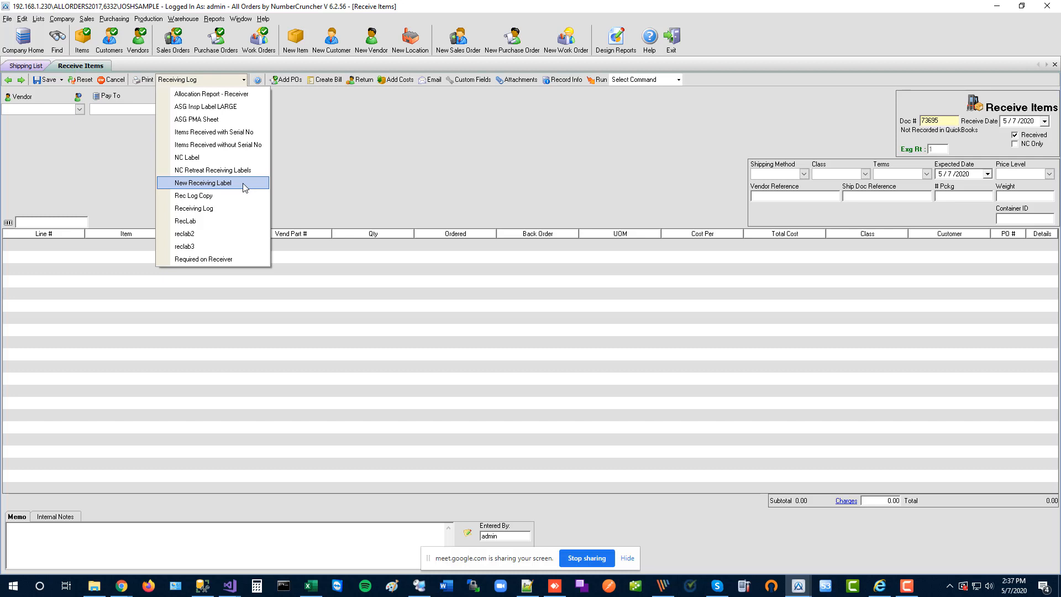
- Return to the New Receiving Label design, show its field list and place the BillCust6 field below Doc No
click(802, 587)
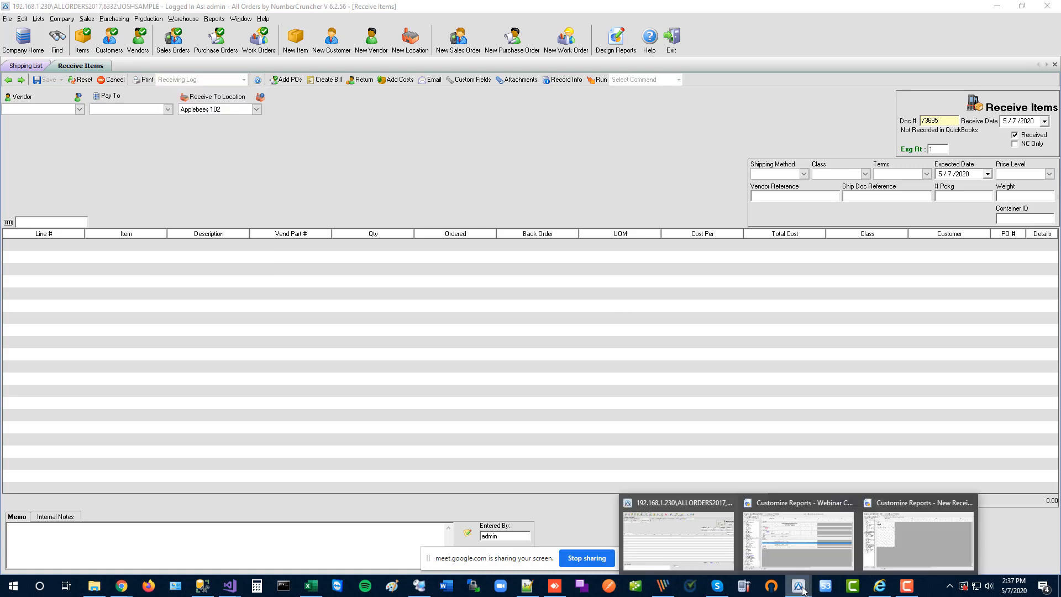
click(879, 532)
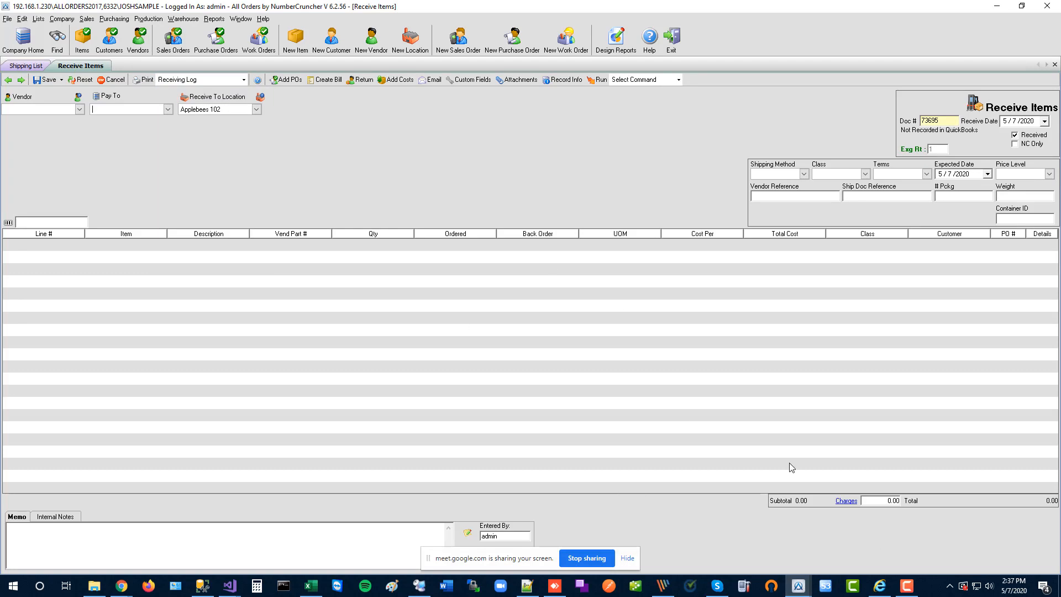
click(798, 585)
click(873, 539)
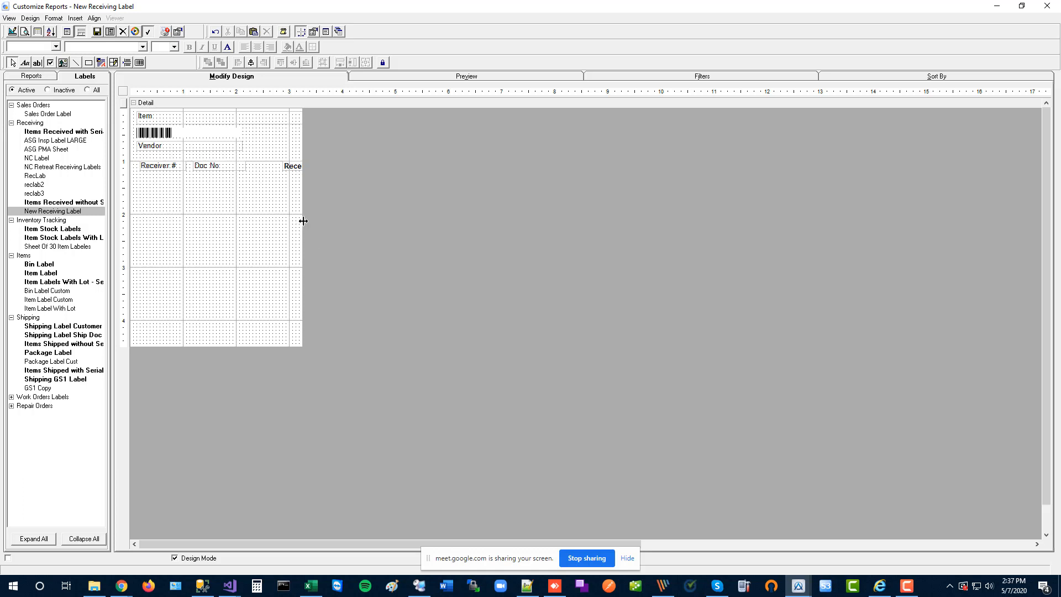
drag(303, 221, 366, 220)
click(326, 31)
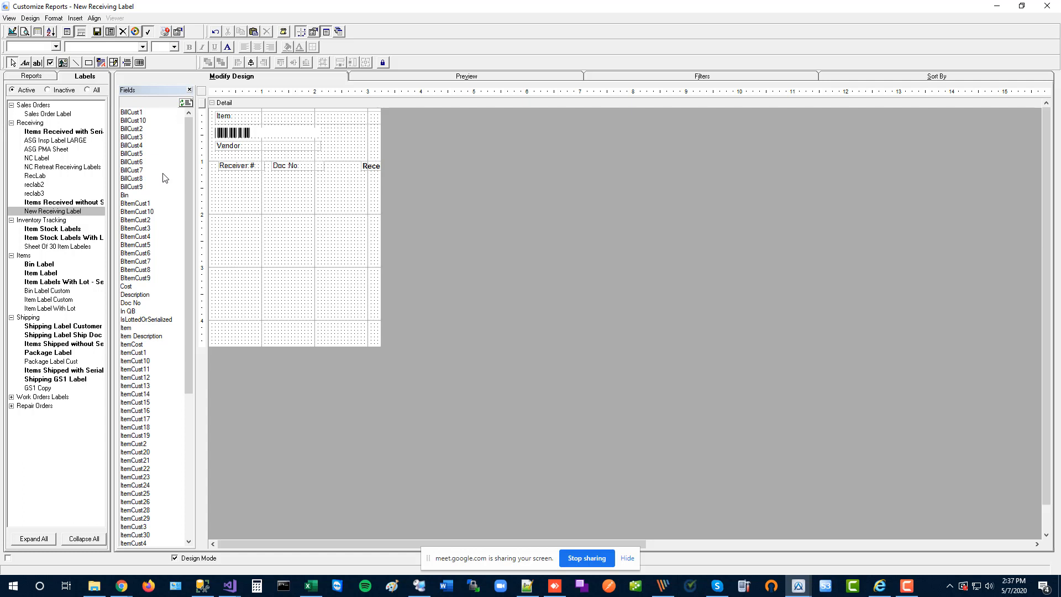
drag(135, 162, 271, 227)
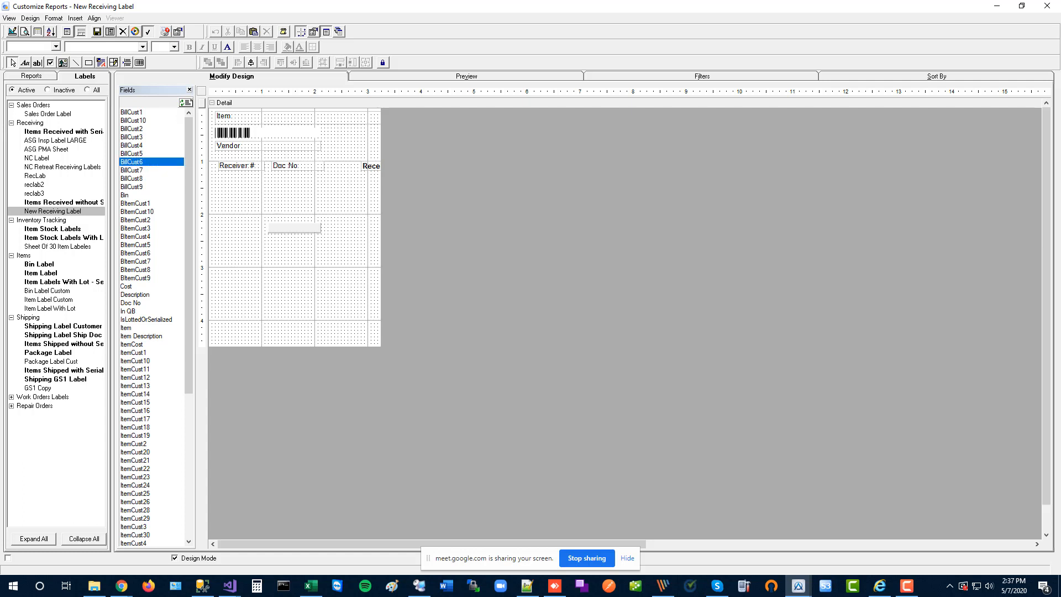
- Show the property list for the Doc No field and select its DataField property
click(304, 167)
click(313, 32)
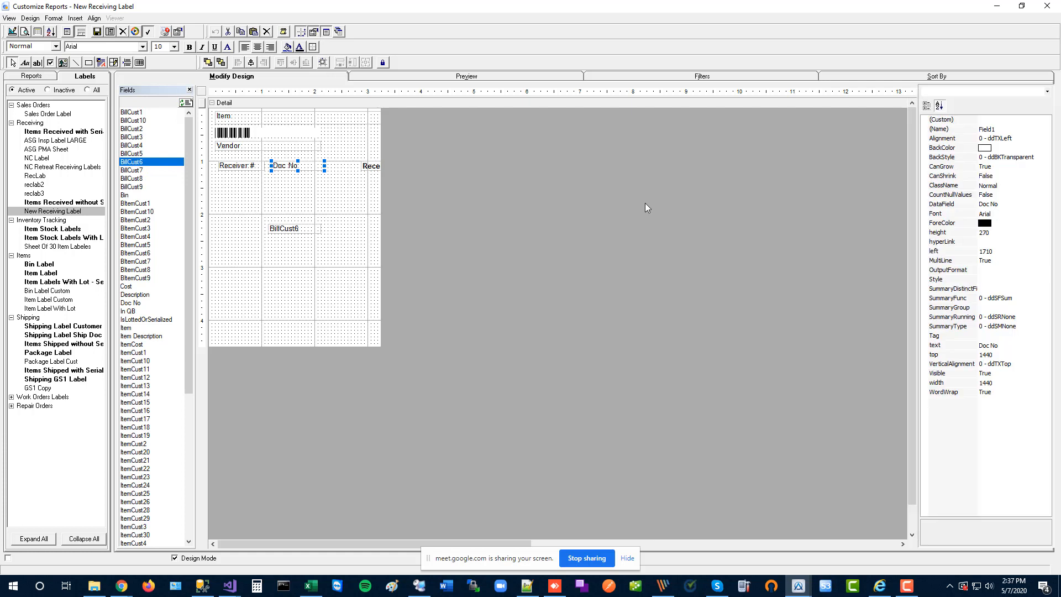
click(973, 204)
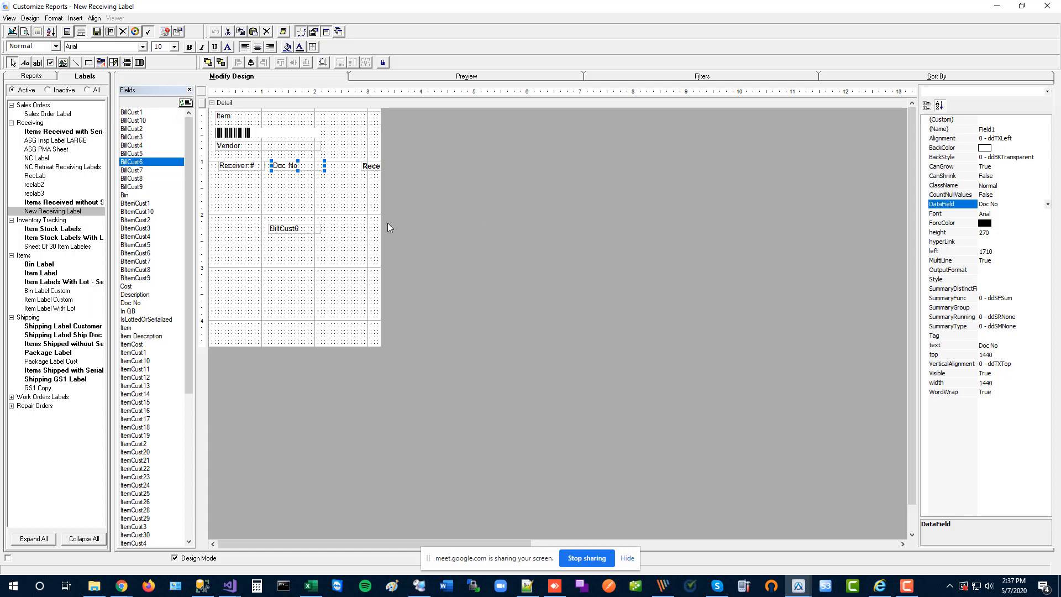
- Try to enlarge the label's design area by its edges, and check the format choices in the label setup
drag(381, 222, 420, 220)
drag(332, 347, 327, 380)
double_click(61, 213)
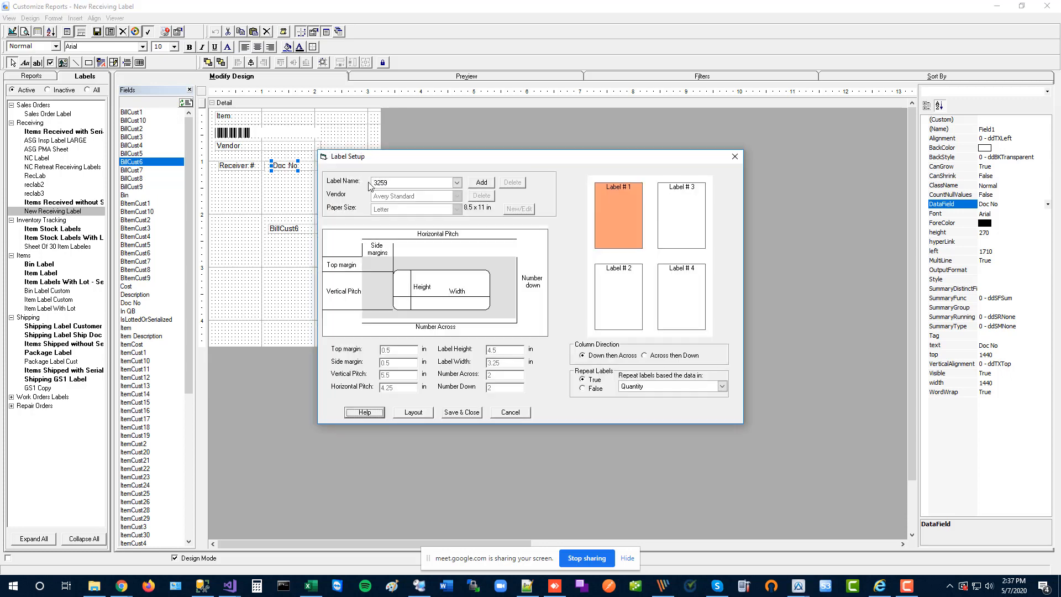
click(457, 182)
click(457, 183)
click(733, 157)
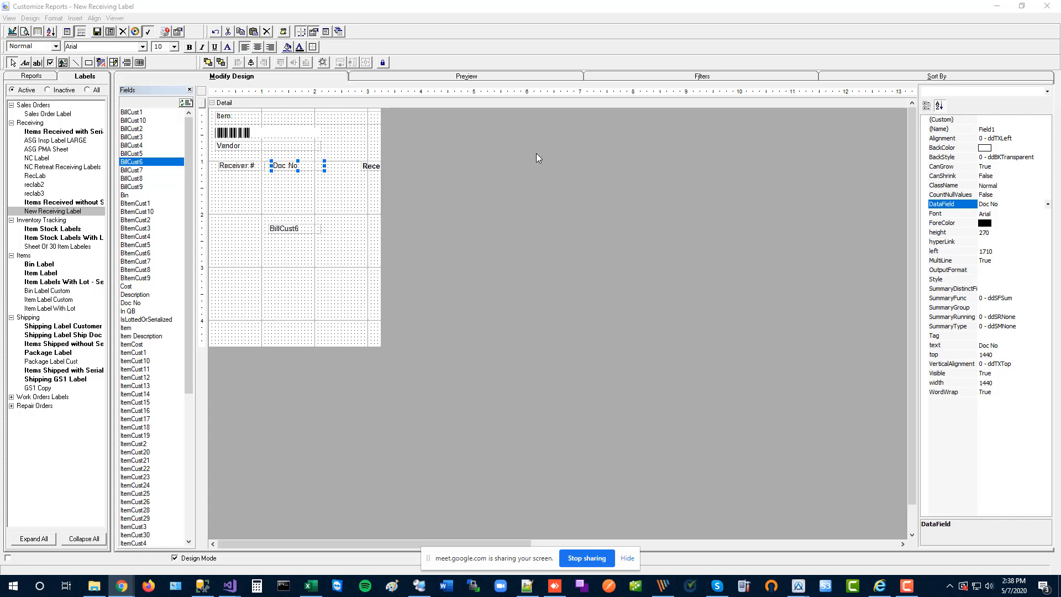
- Open the Webinar Commission Report from the Customer Shipping and Returns reports and show its filters
click(30, 75)
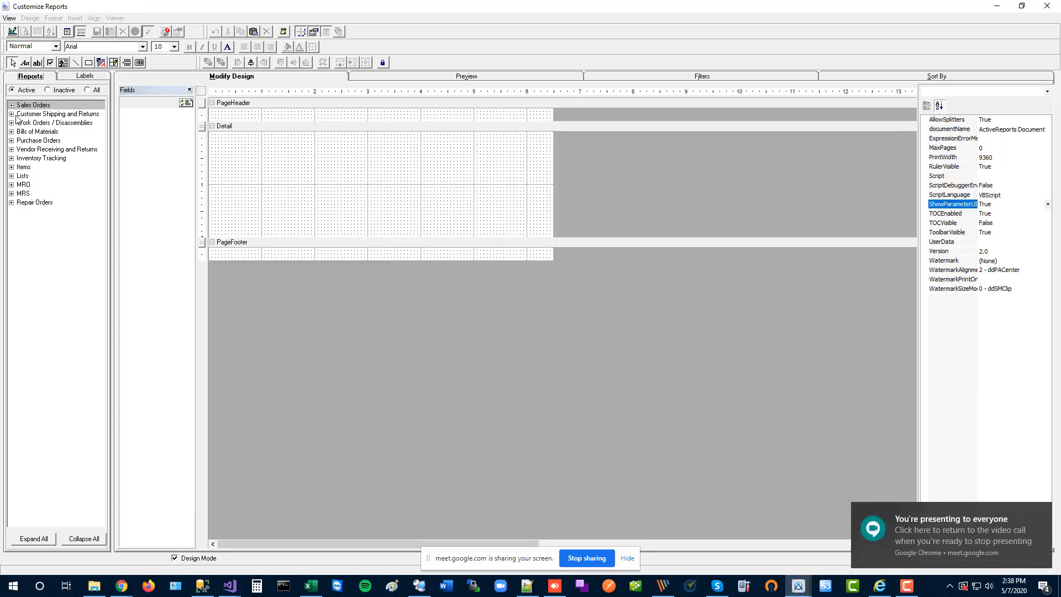
click(11, 113)
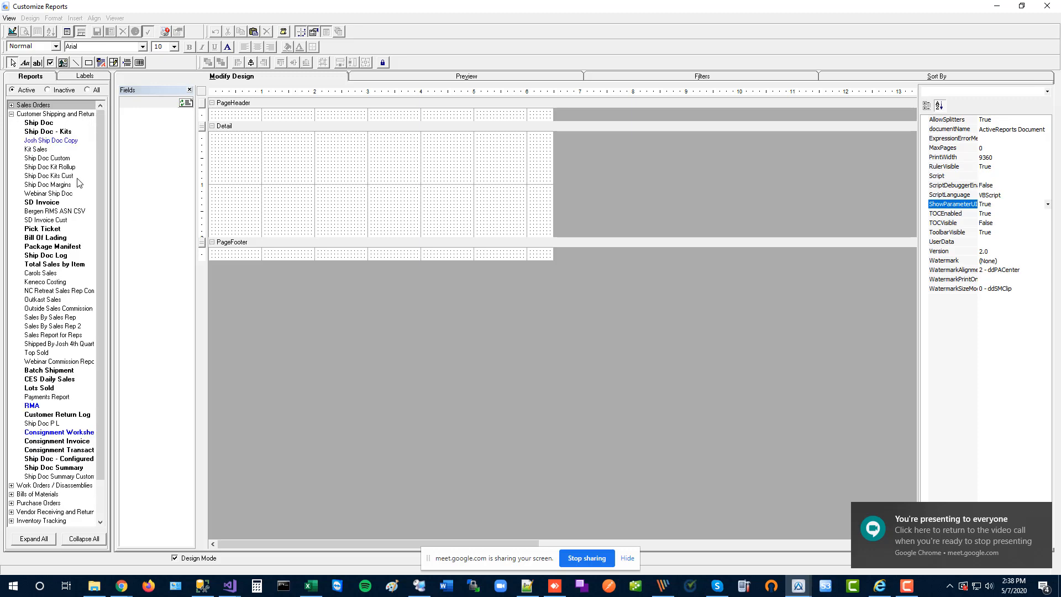
click(76, 362)
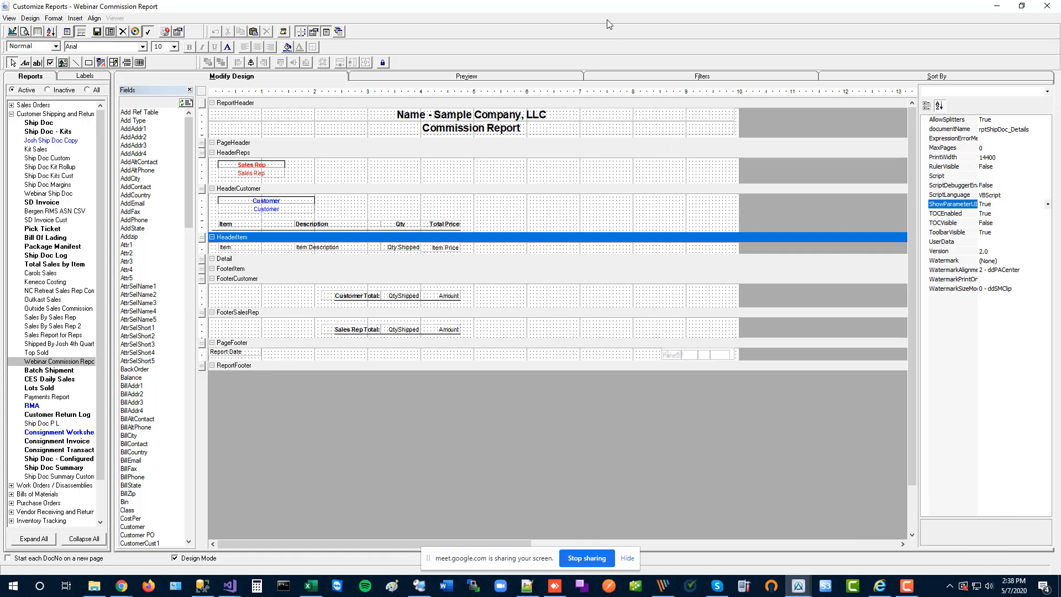
click(674, 79)
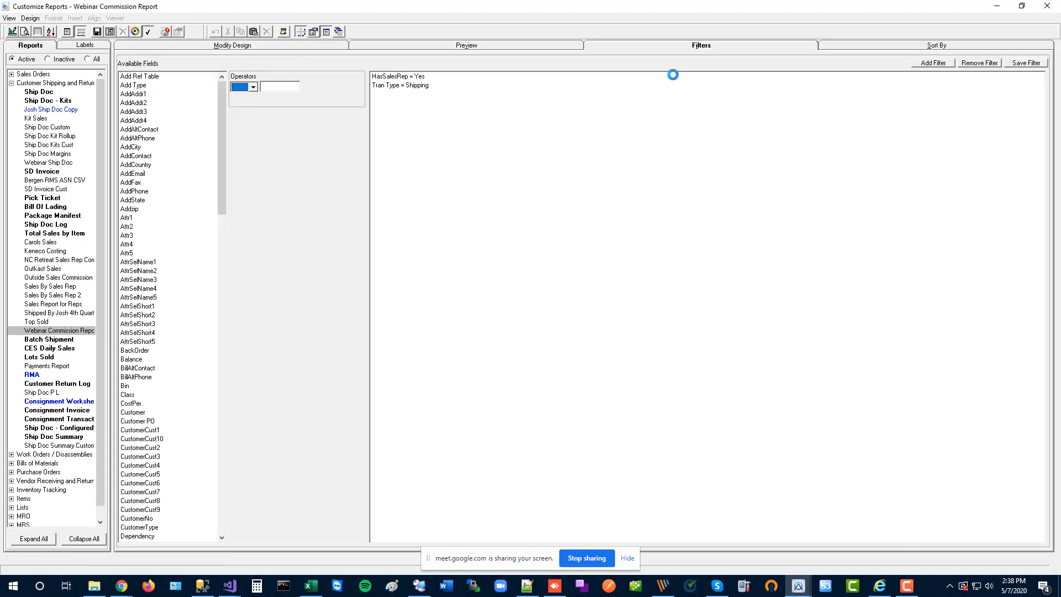
- Add a Sales Rep filter that includes every listed sales rep, and remove it again
click(222, 386)
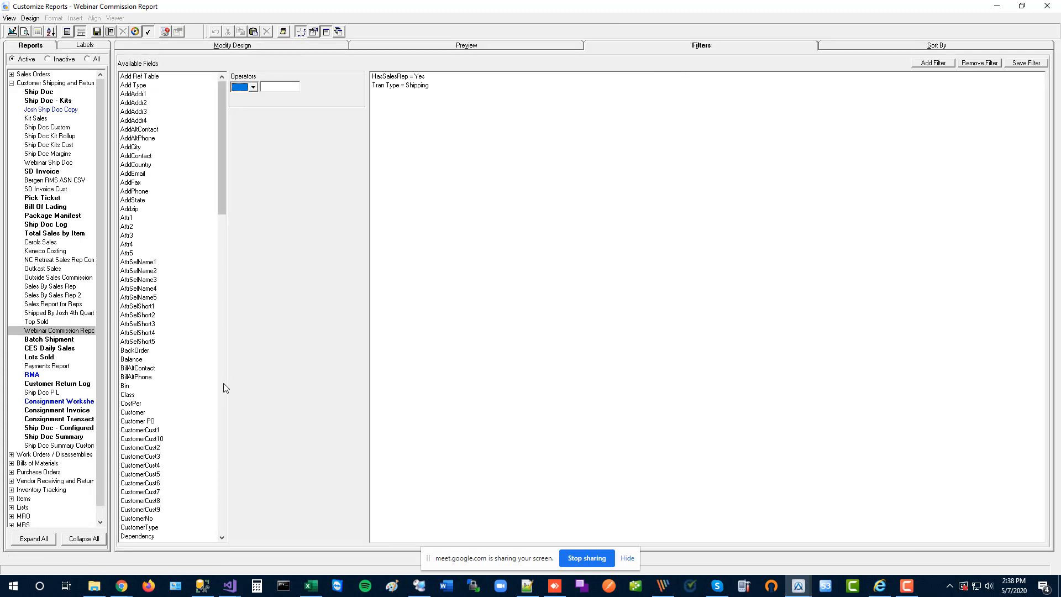
click(221, 414)
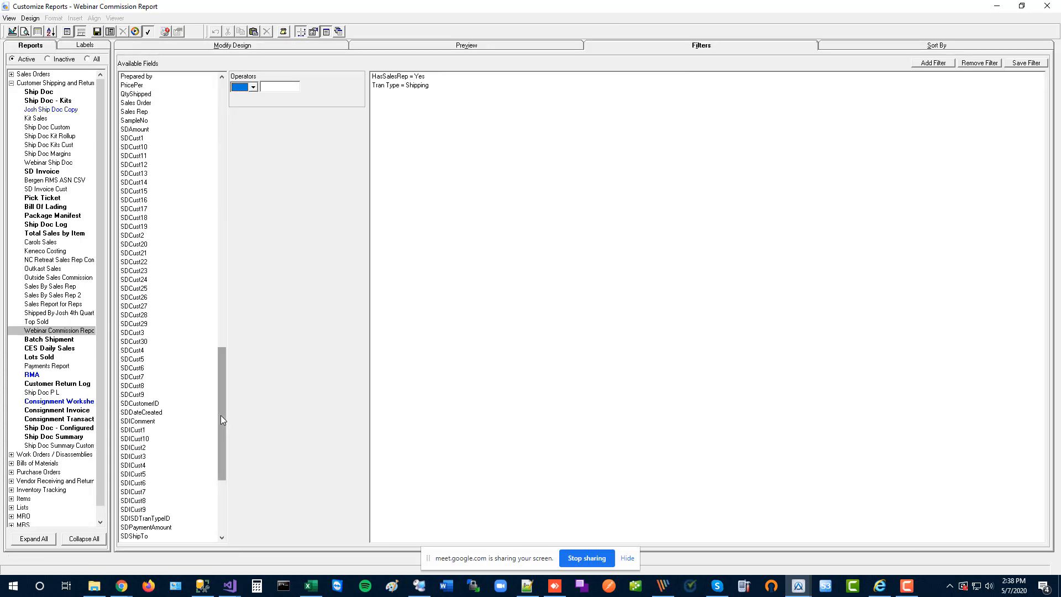
click(145, 112)
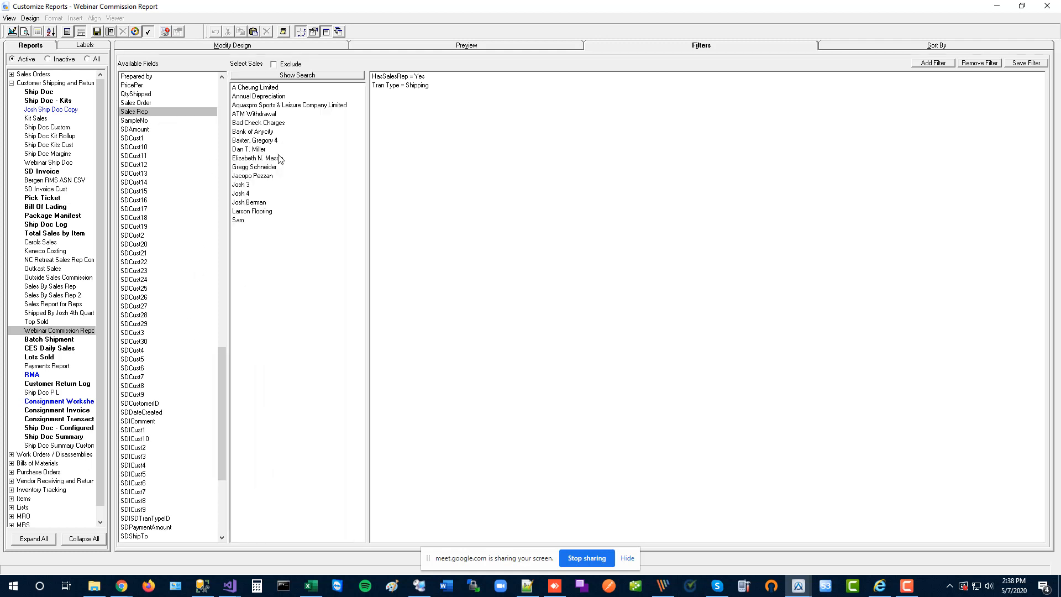
click(265, 203)
click(279, 88)
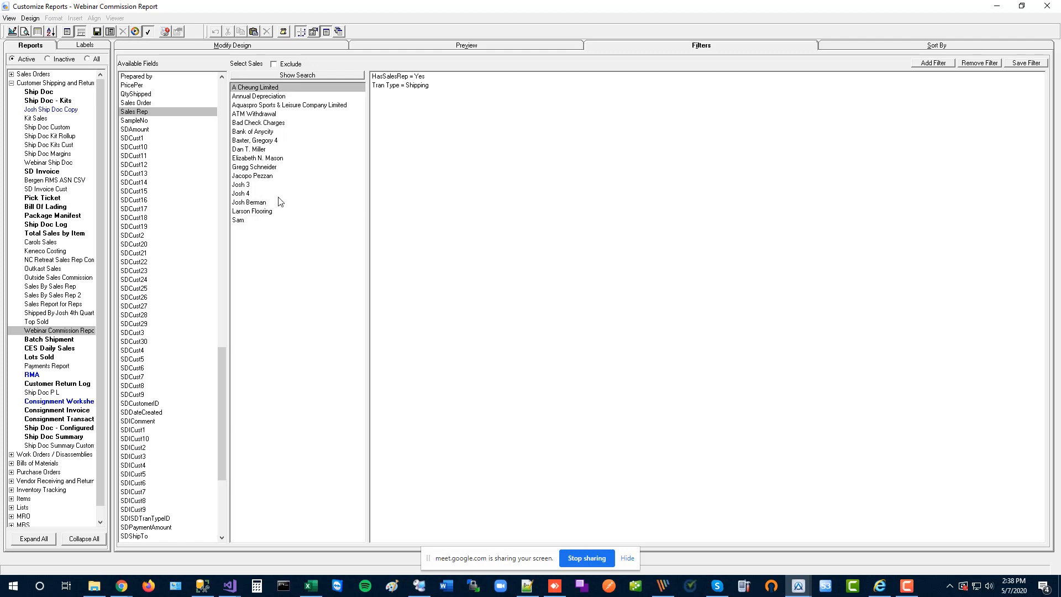
shift+click(274, 220)
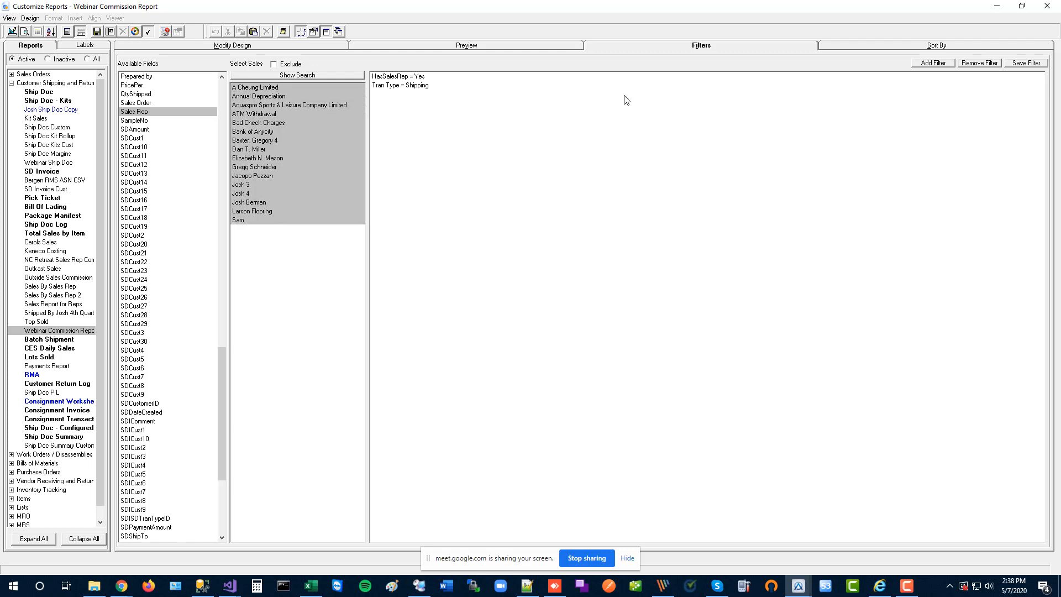
click(924, 65)
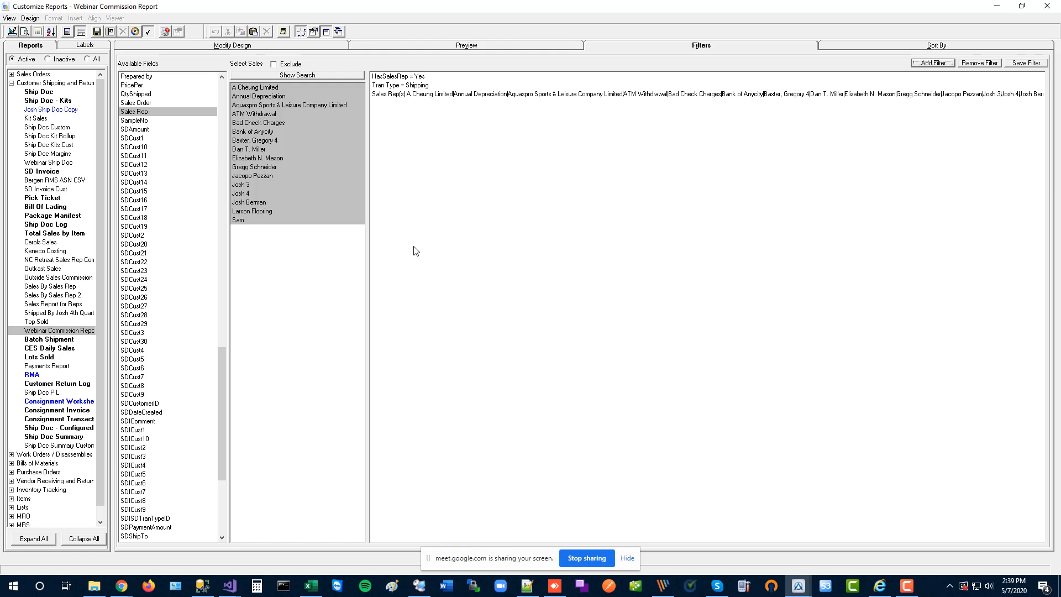
click(405, 94)
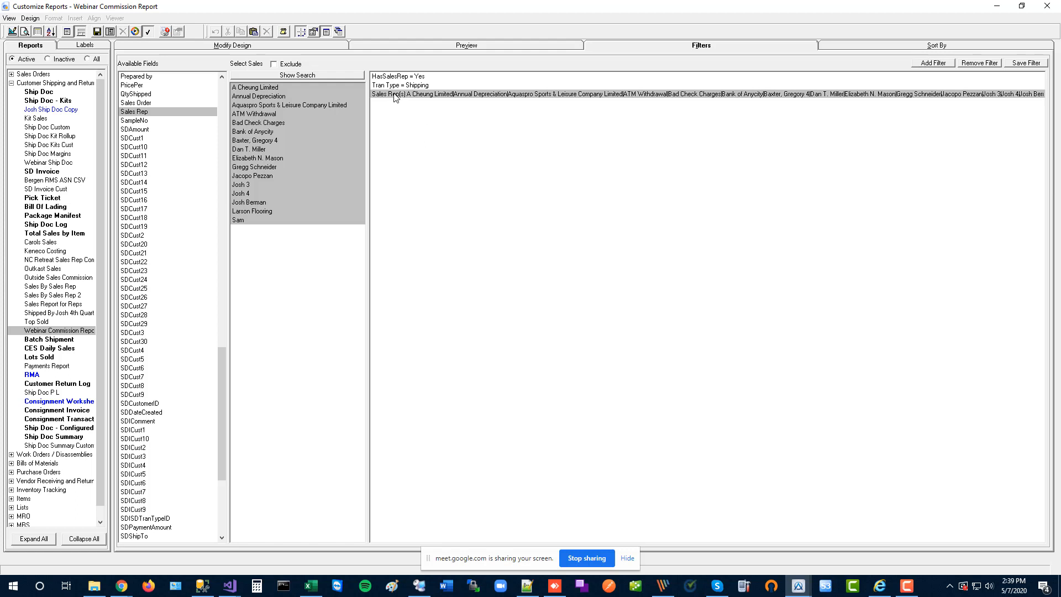
click(990, 65)
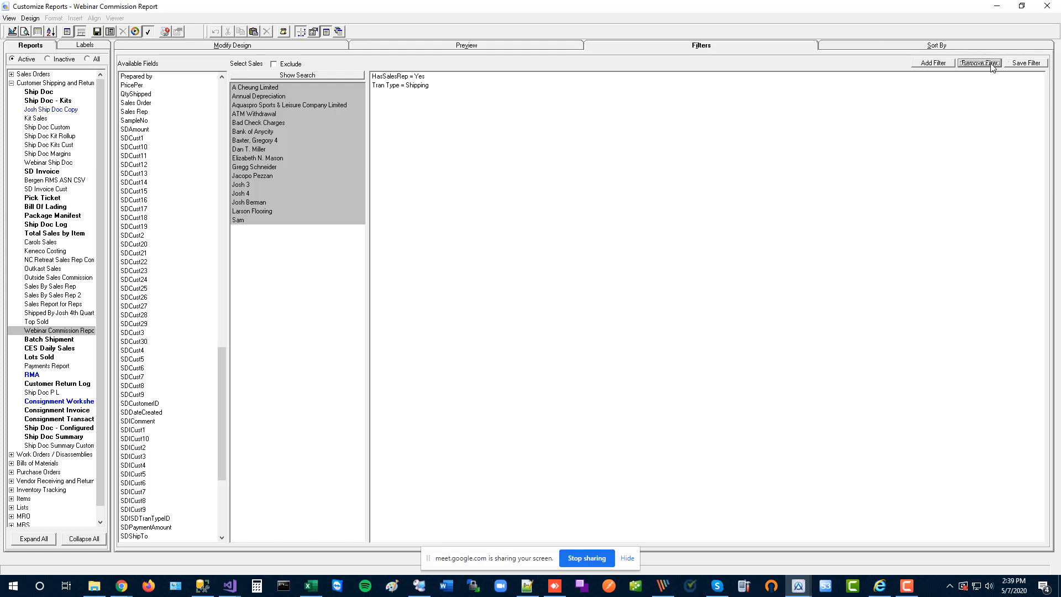
- Return to the Webinar Commission Report's design and open its calculated fields
click(252, 45)
click(27, 19)
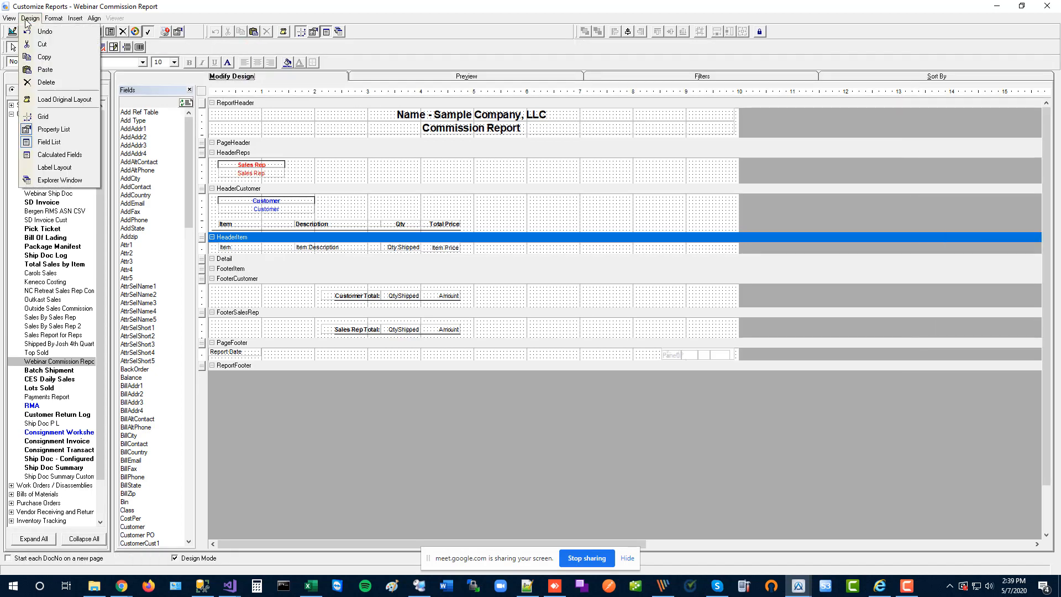
click(81, 155)
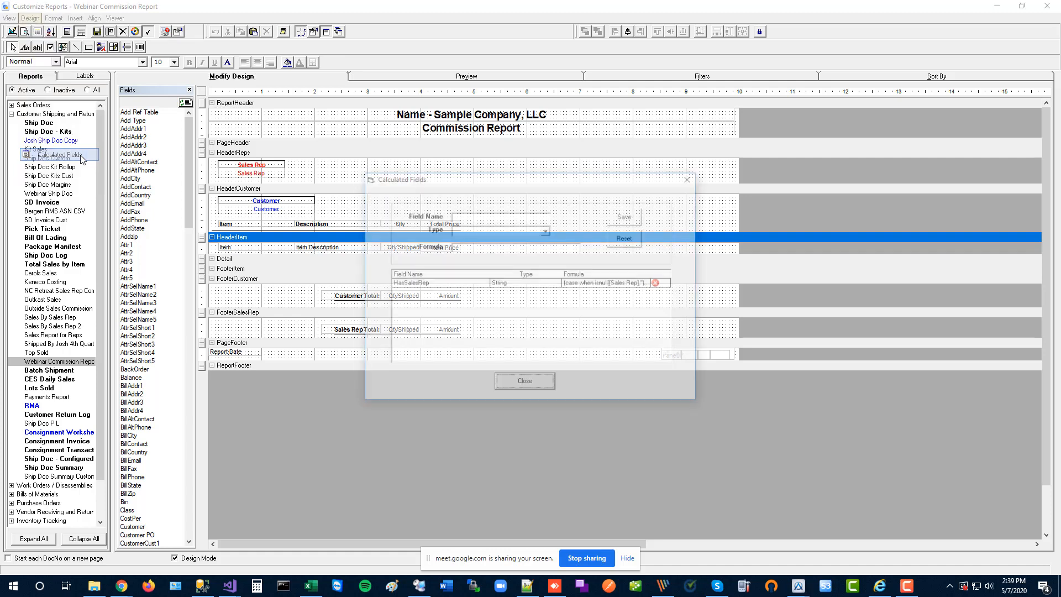
- Copy the formula of the HasSalesRep calculated field, delete that field and close the calculated fields
click(460, 289)
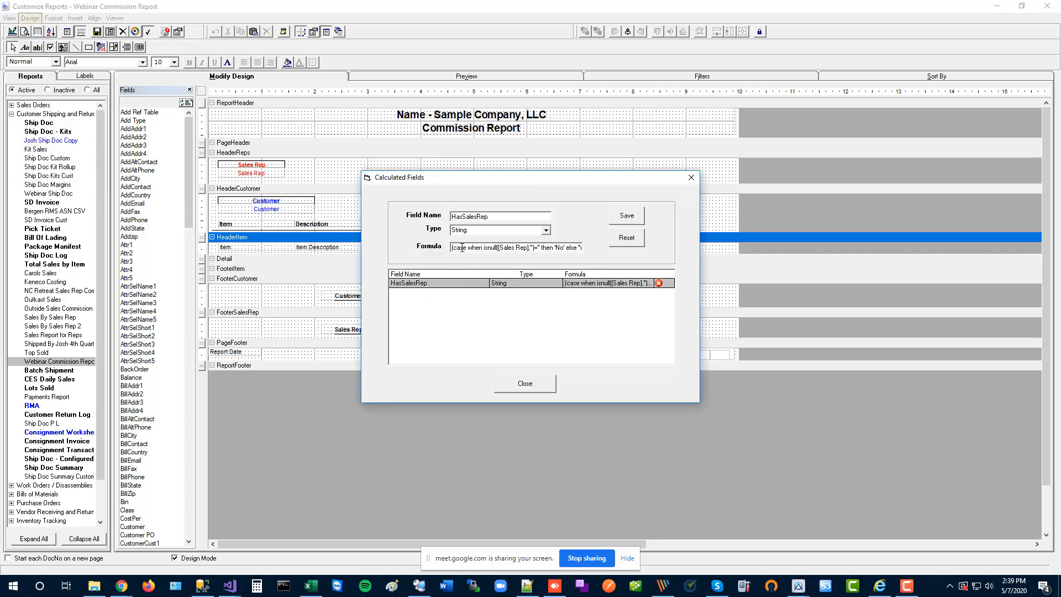
drag(452, 247, 580, 248)
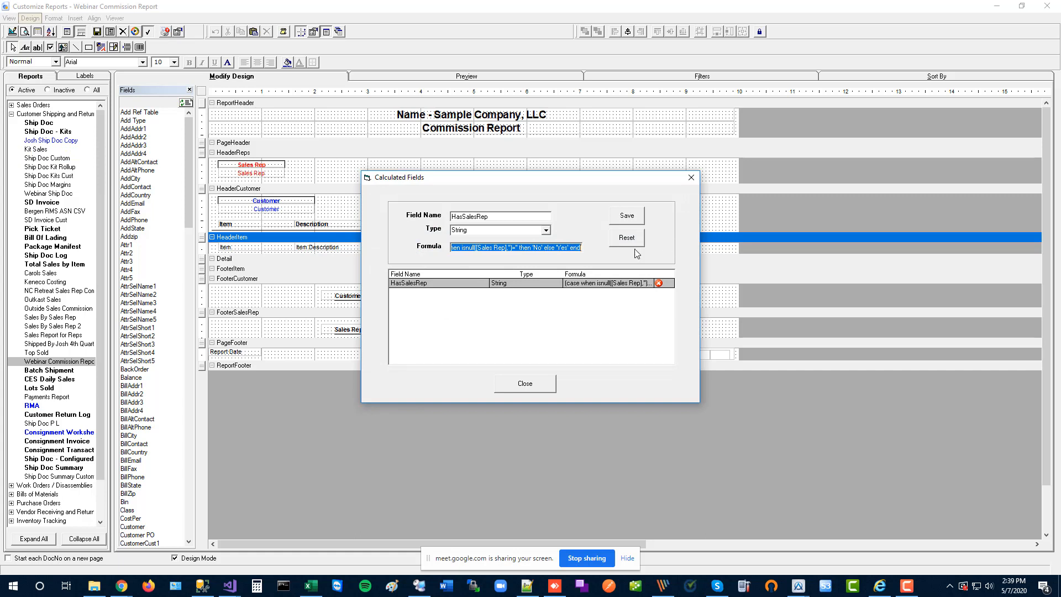
right_click(571, 249)
click(596, 284)
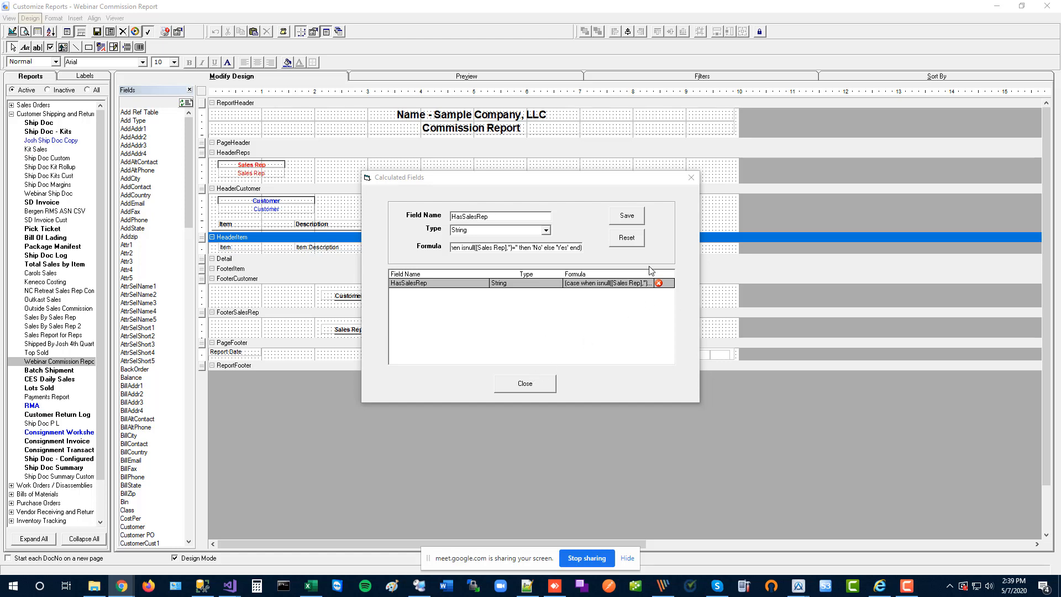
click(658, 283)
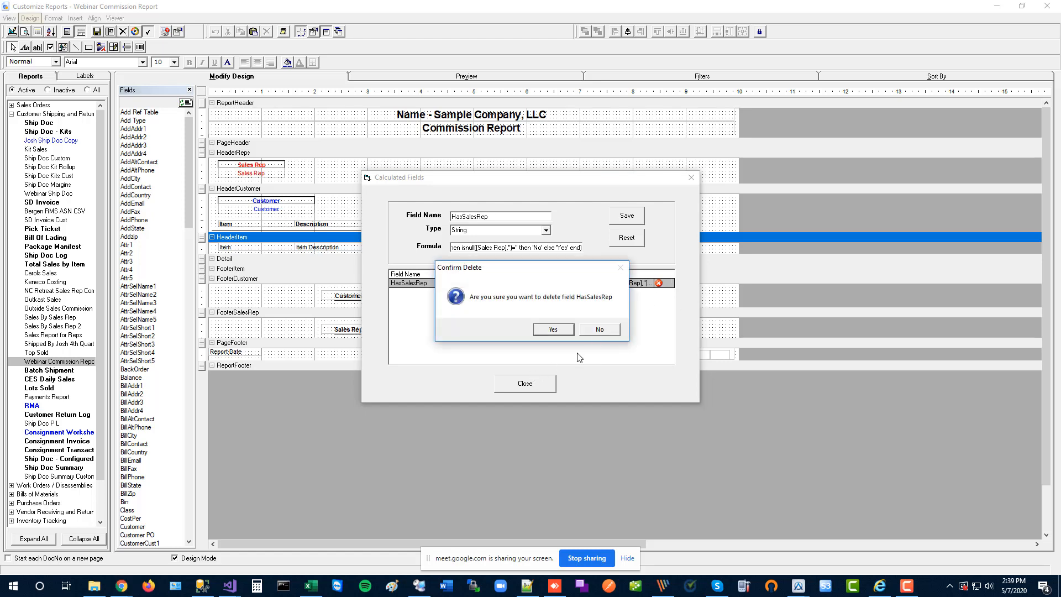
click(563, 334)
click(539, 383)
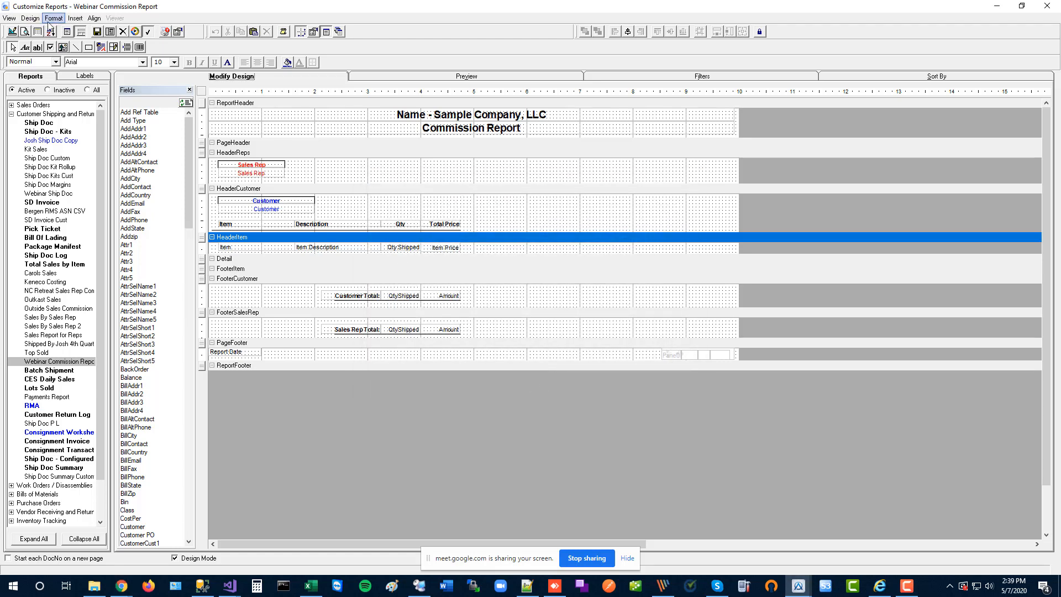
- Recreate the calculated field HasSalesRep as a String with the copied formula that returns 'No' for a blank Sales Rep and 'Yes' otherwise
click(30, 19)
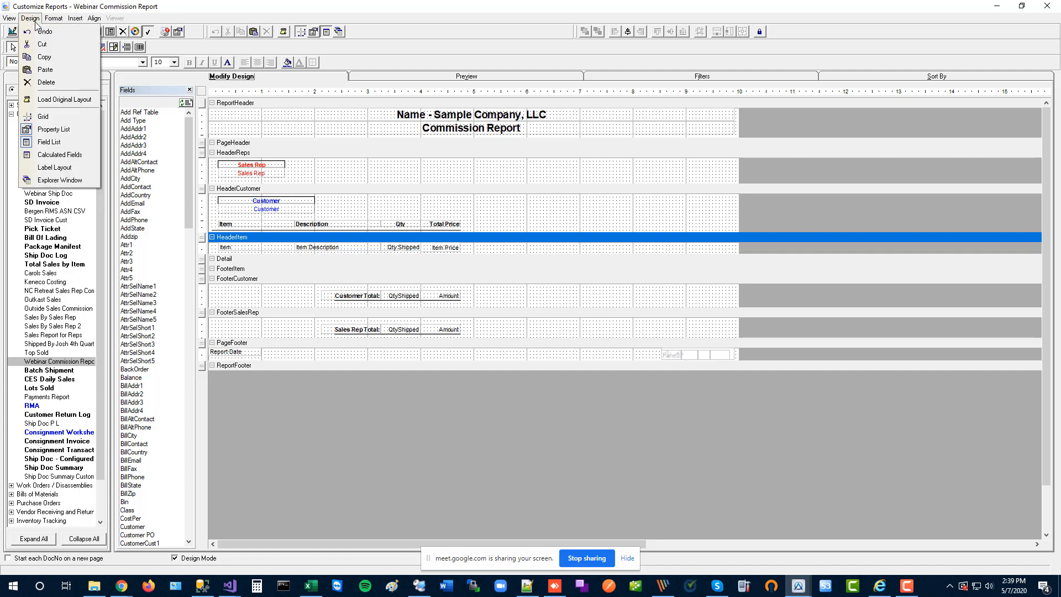
click(73, 155)
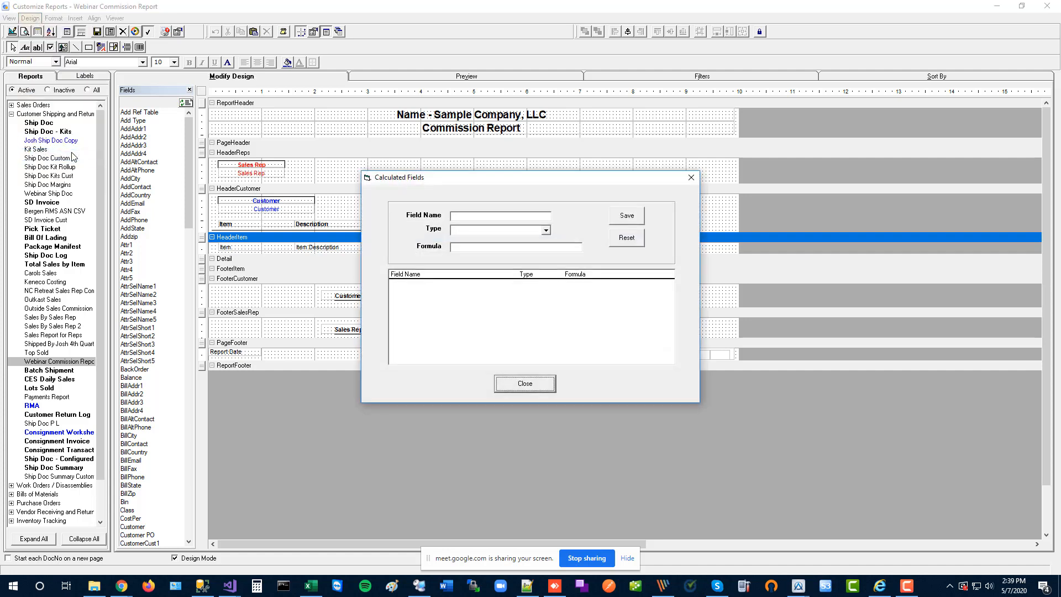
click(497, 250)
key(ctrl+v)
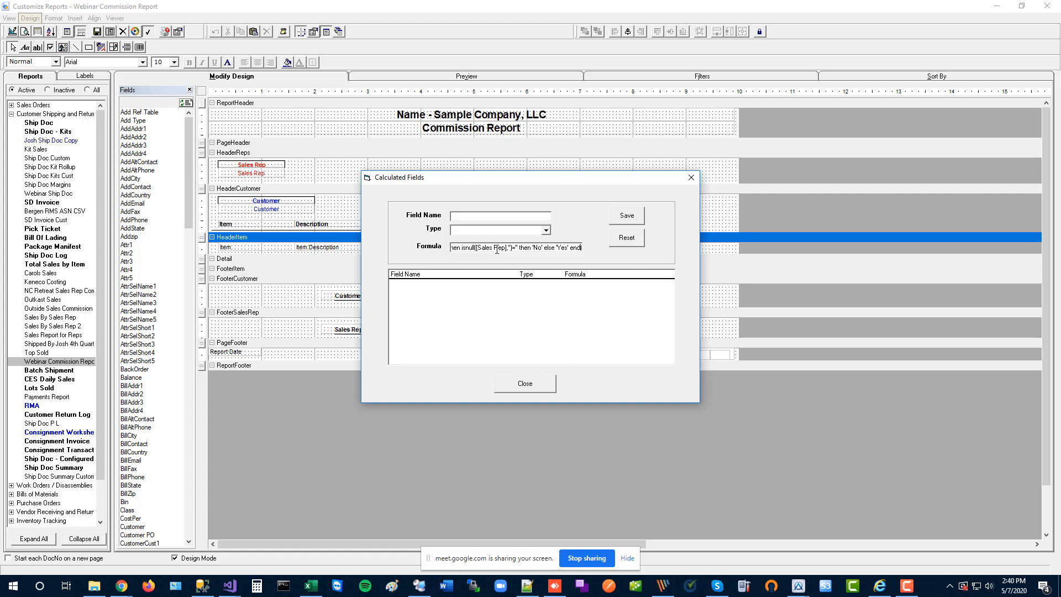
click(546, 230)
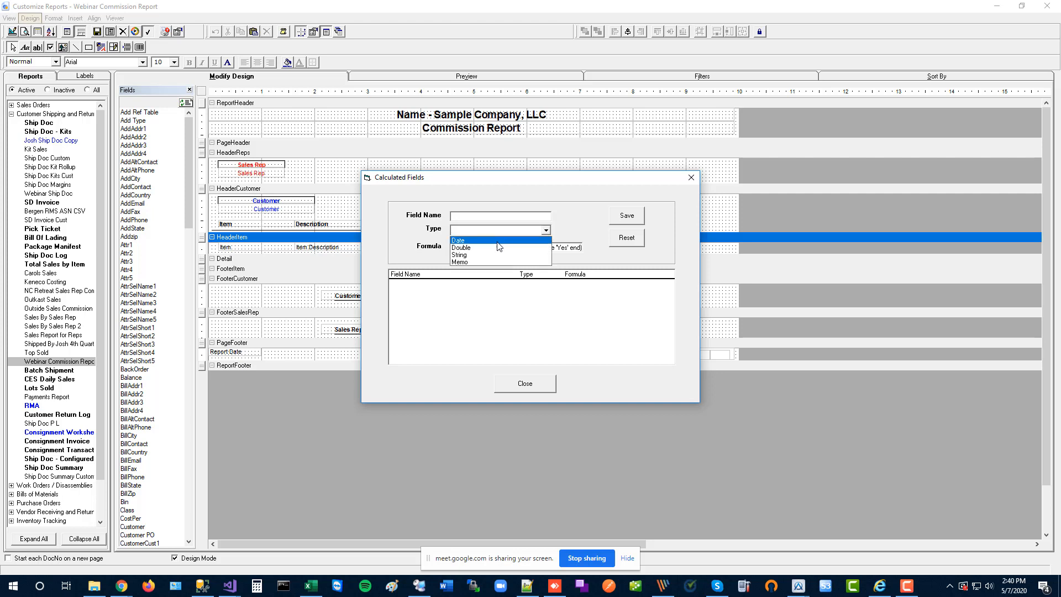
click(465, 241)
click(482, 215)
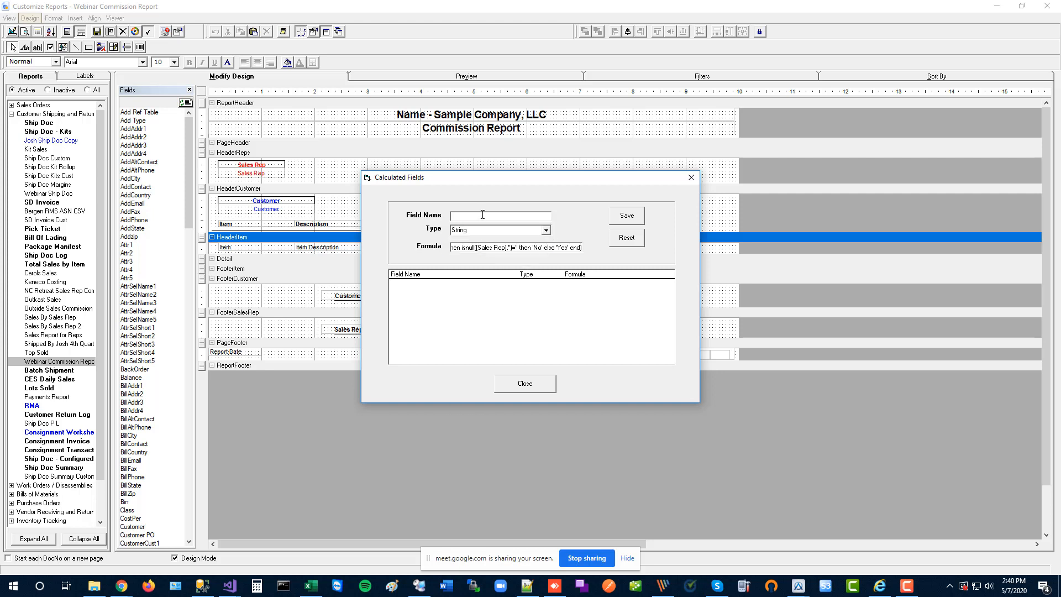
text(HasSalesRep)
click(626, 215)
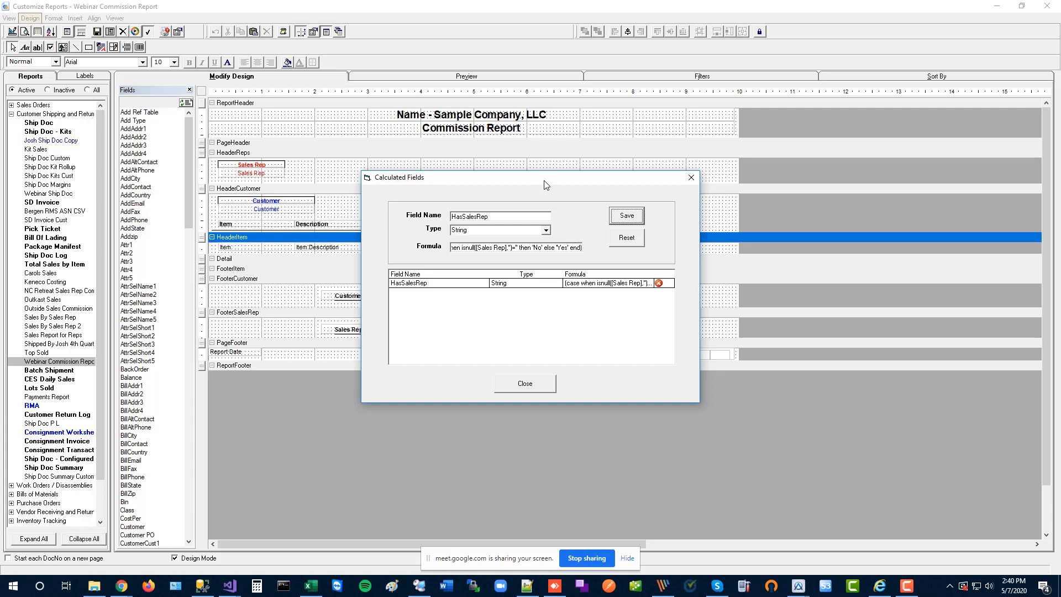
click(521, 385)
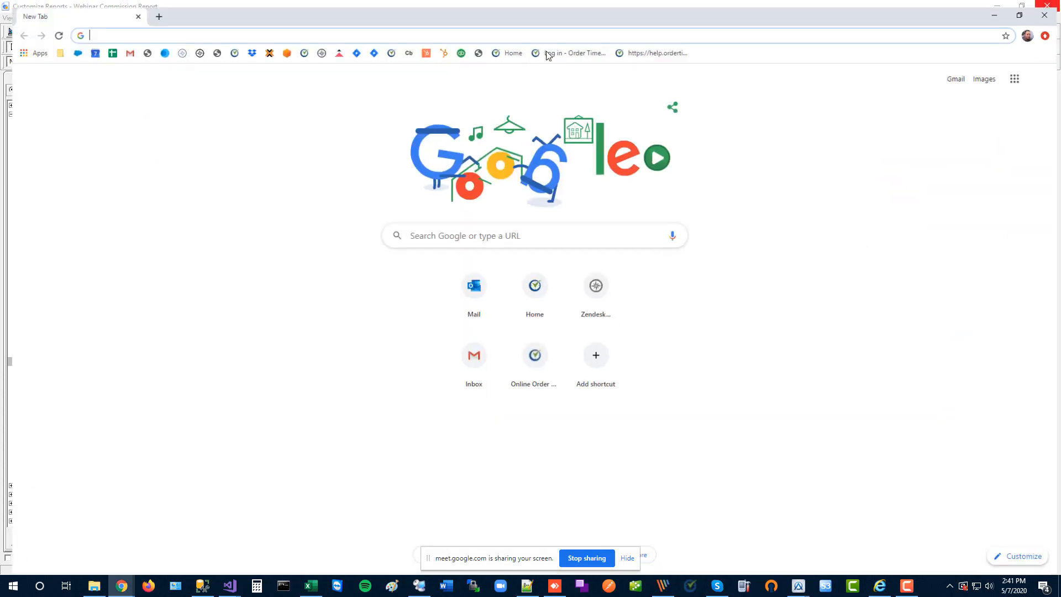
- Switch to the web browser, go to numbercruncher.com and open the Knowledge Base from its support page
text(numbe)
key(Return)
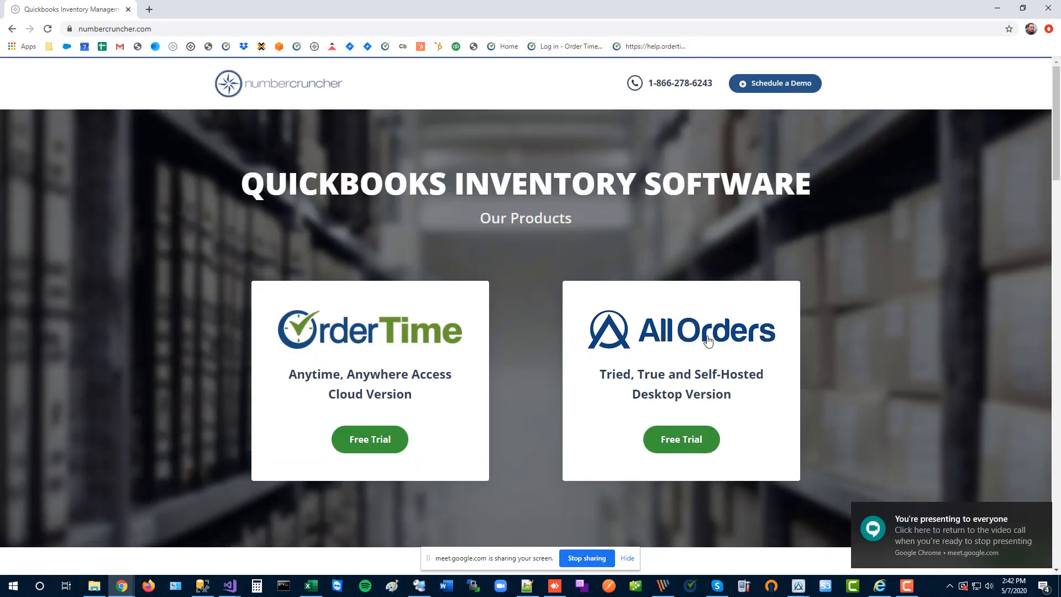
click(708, 340)
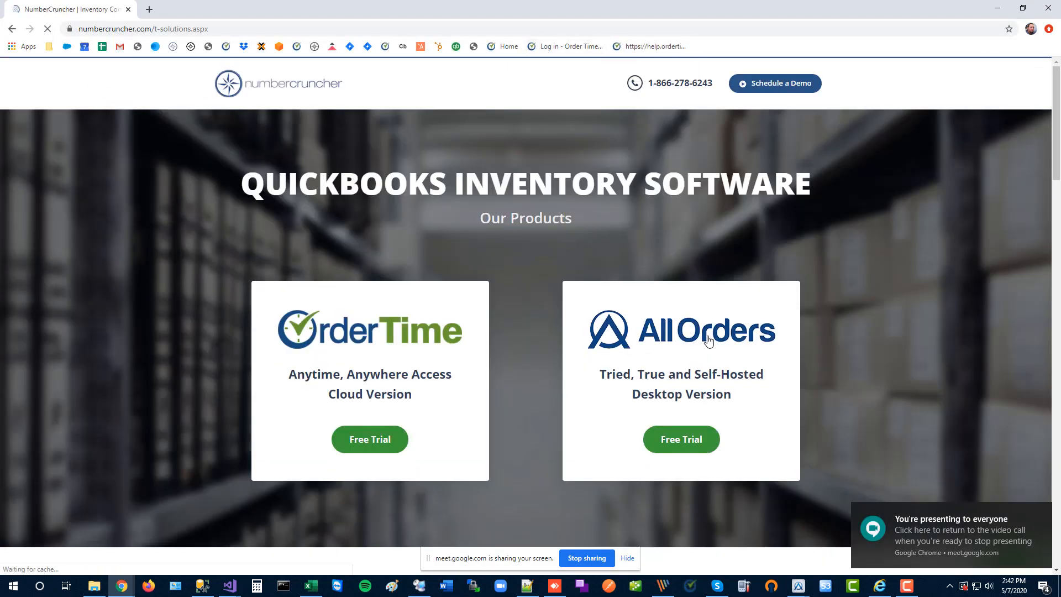
click(740, 115)
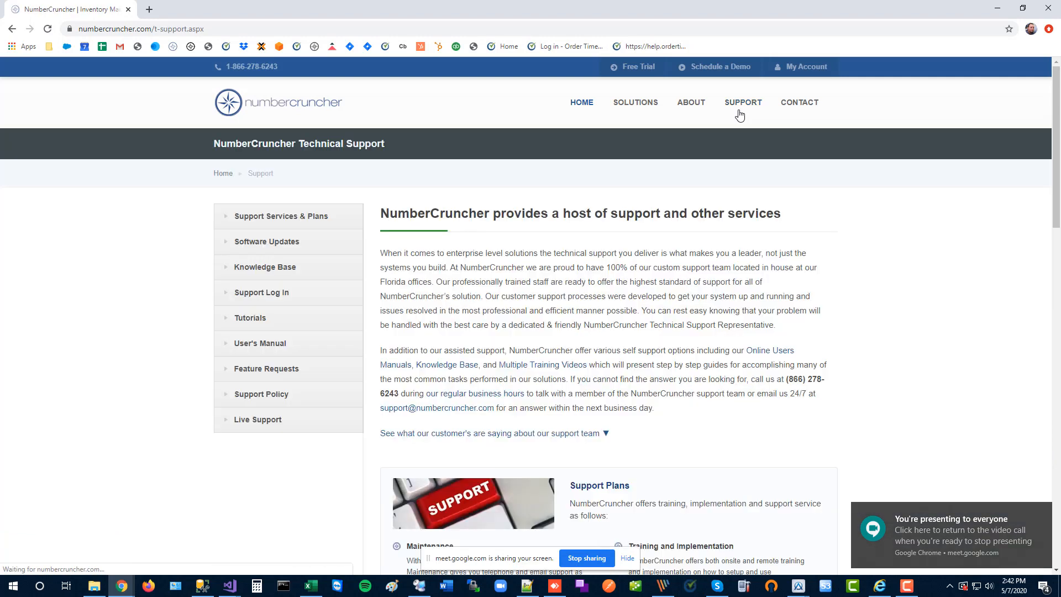
click(285, 275)
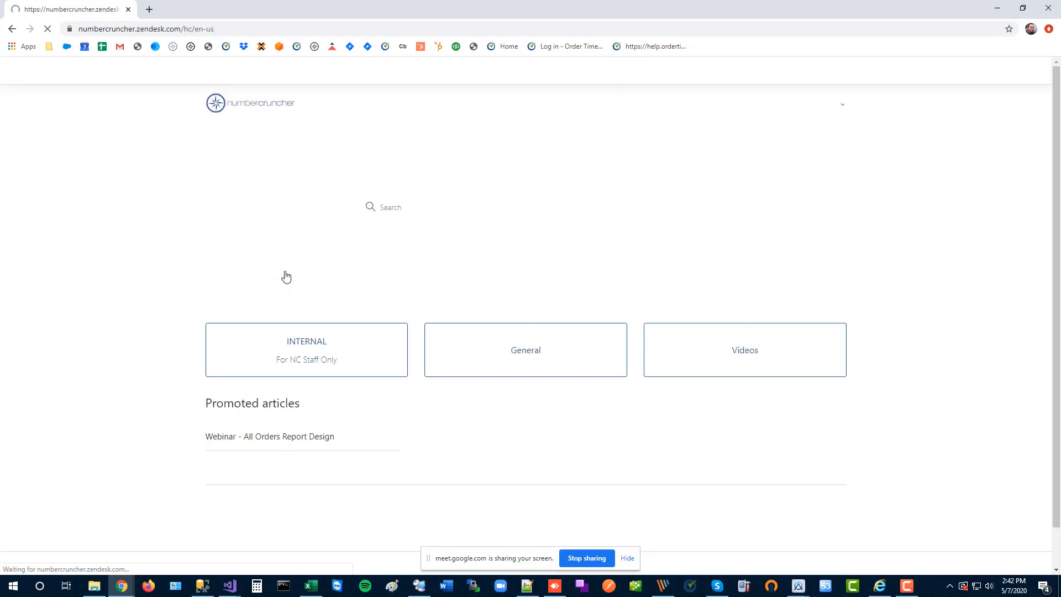
- Search the NumberCruncher knowledge base for "worldship" and view the article on integrating UPS WorldShip with AllOrders
click(405, 202)
text(worldship)
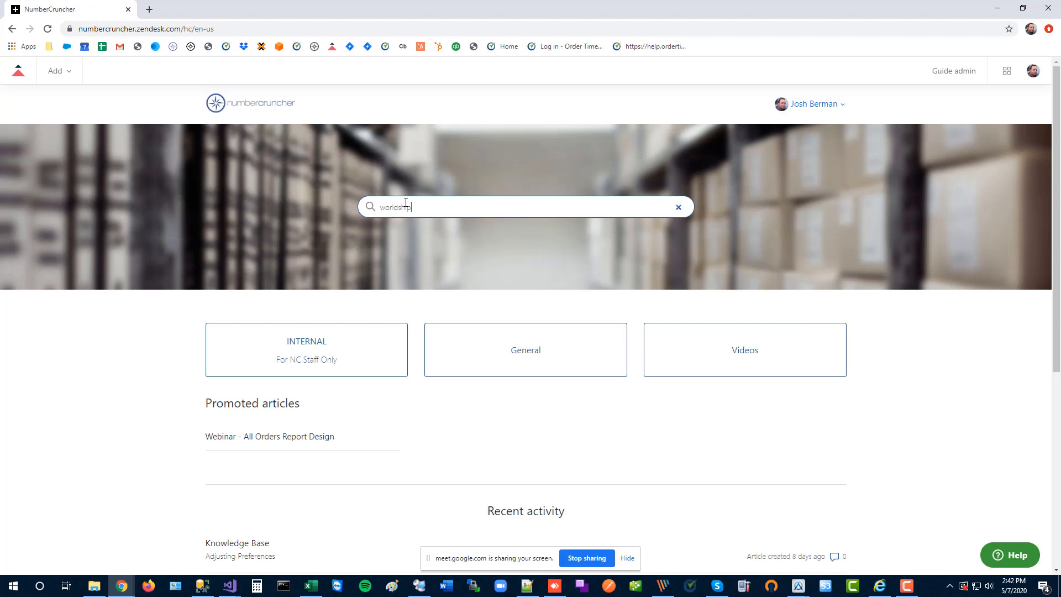
key(Return)
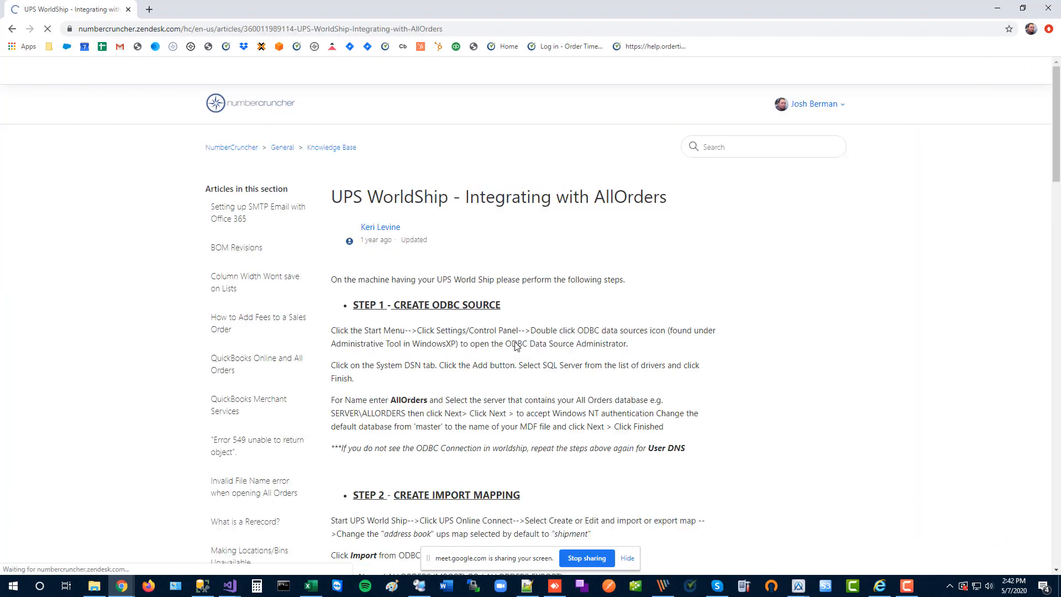
scroll(717, 388, down, 2)
scroll(716, 389, down, 1)
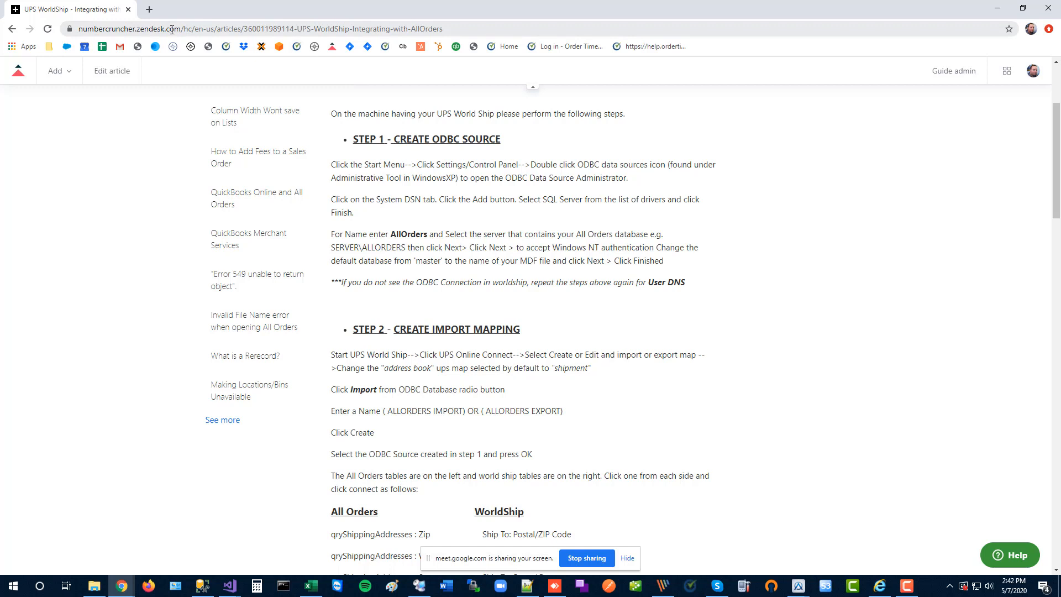
- Search the web for "ship station odbc" and open the ShipStation ODBC support article
click(172, 29)
text(ship)
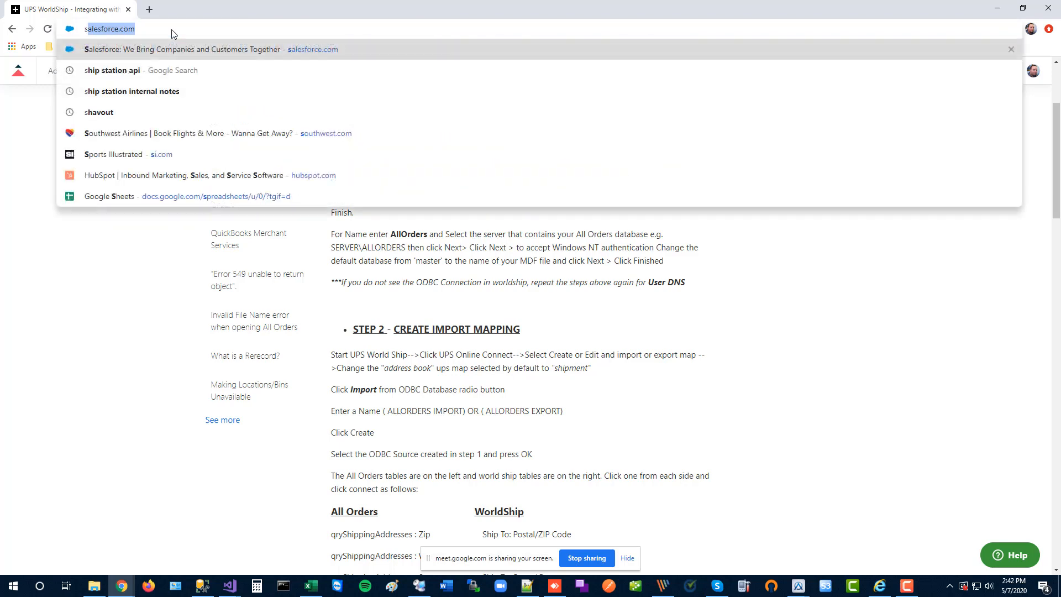
text(station )
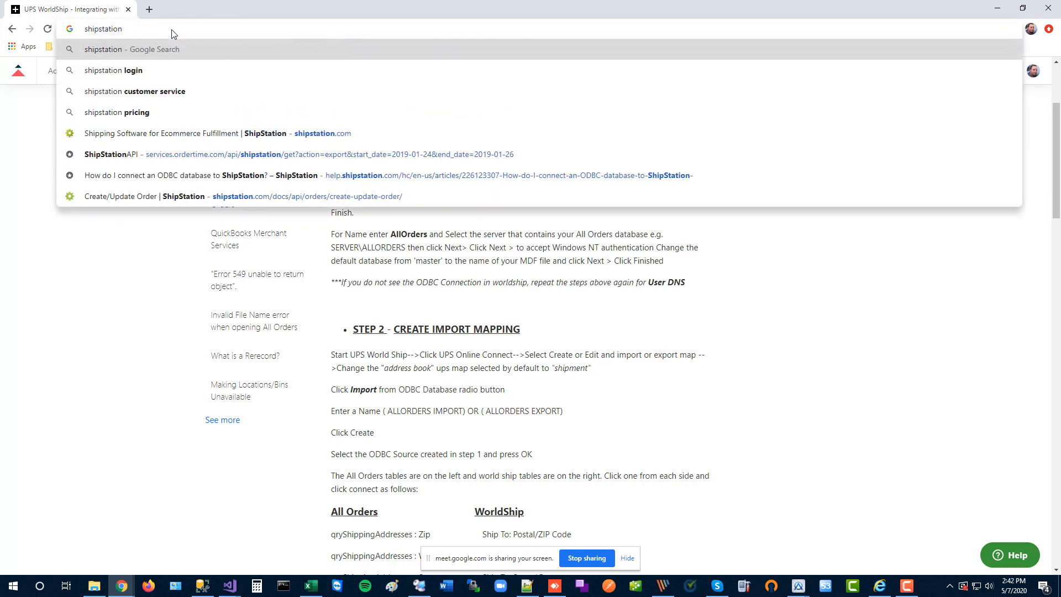
text(dbc)
key(Return)
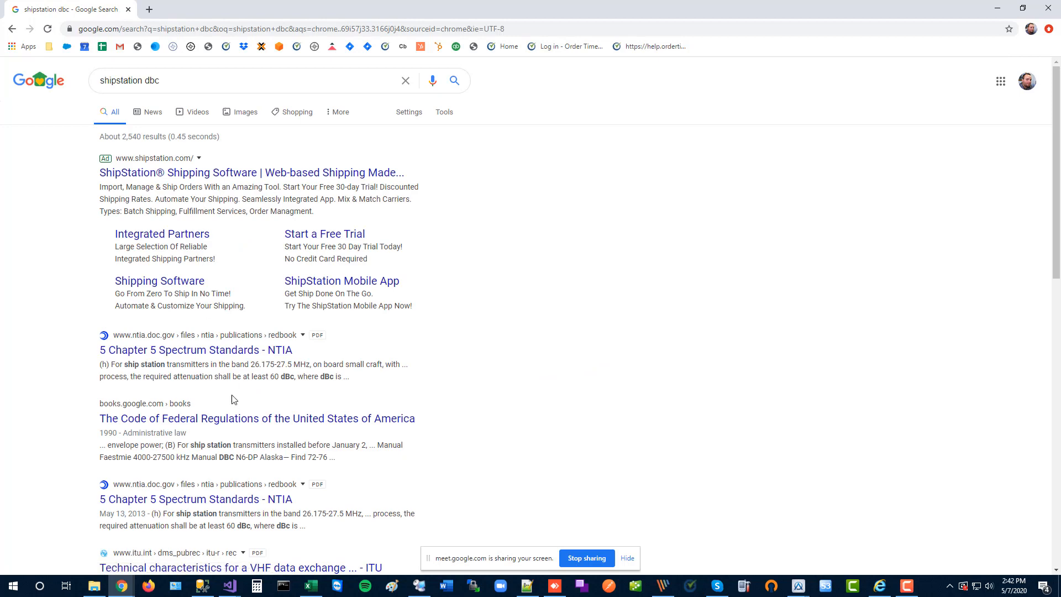
click(118, 81)
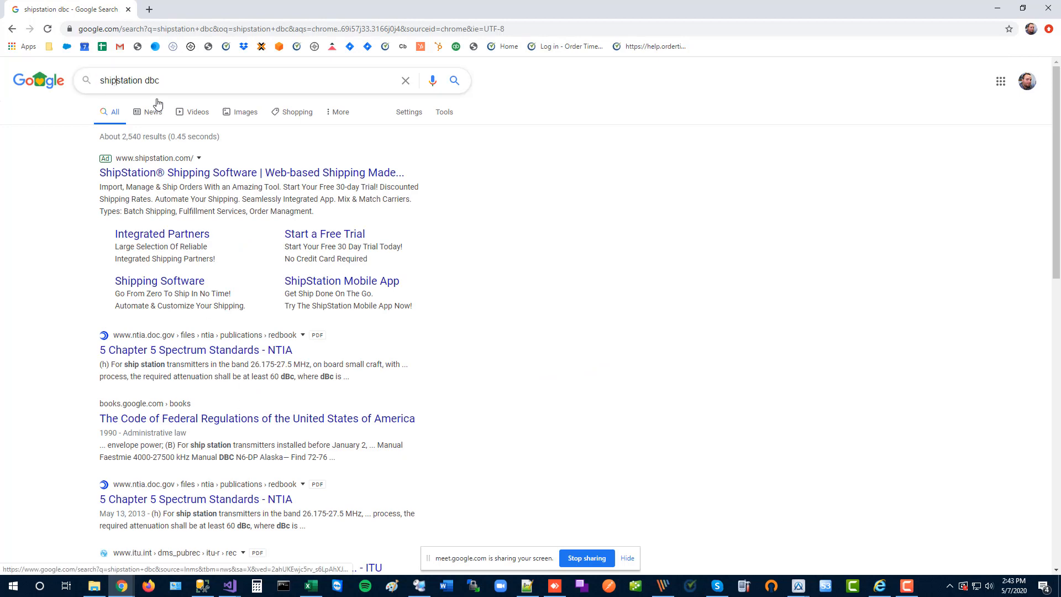
click(148, 81)
text(o)
key(Return)
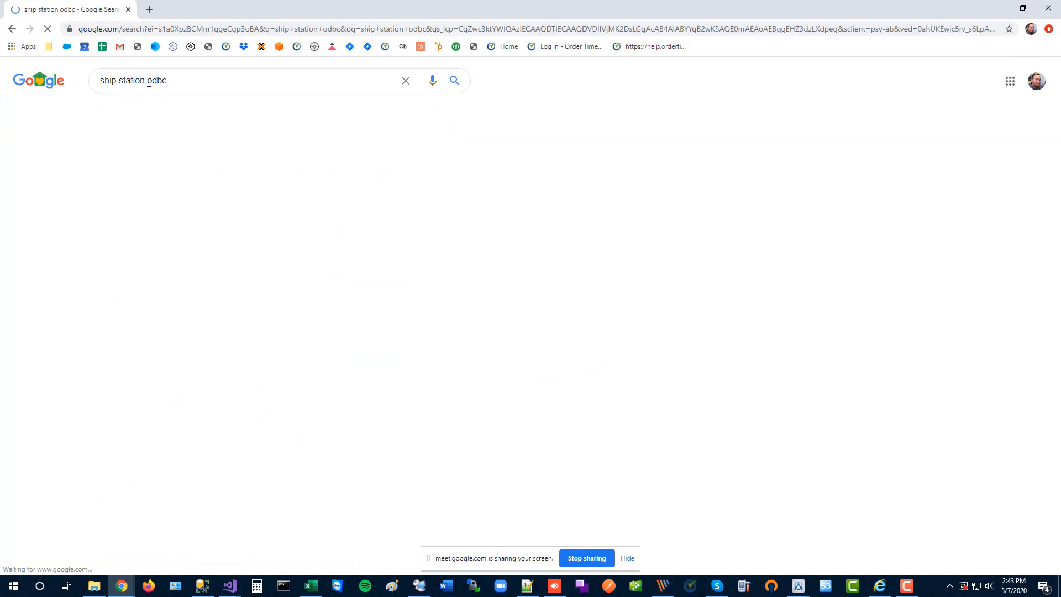
click(233, 437)
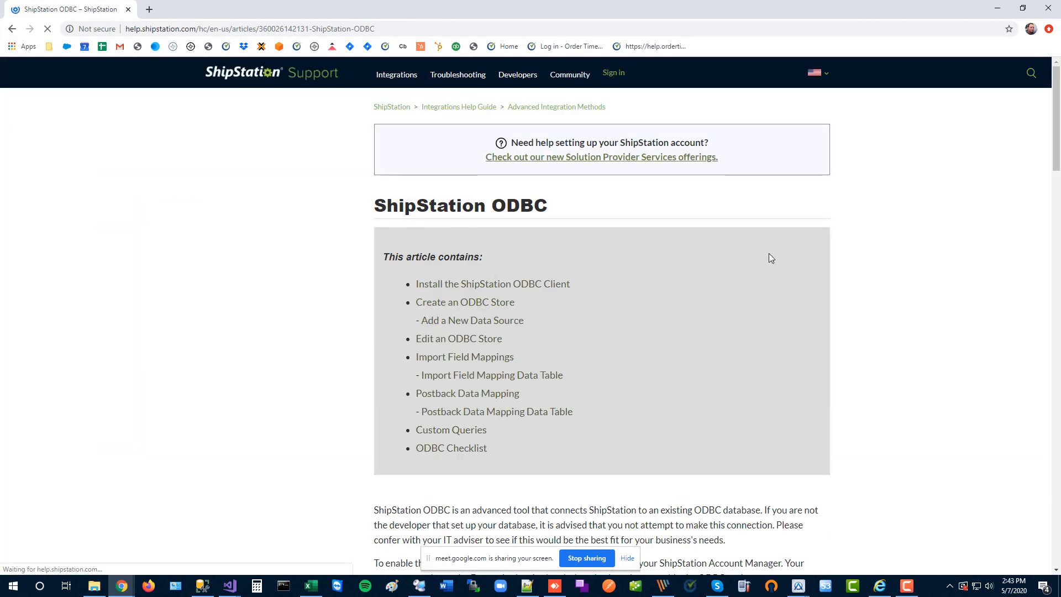
- Look through the ShipStation ODBC article's introduction and the instructions for installing the ODBC client
scroll(821, 262, down, 8)
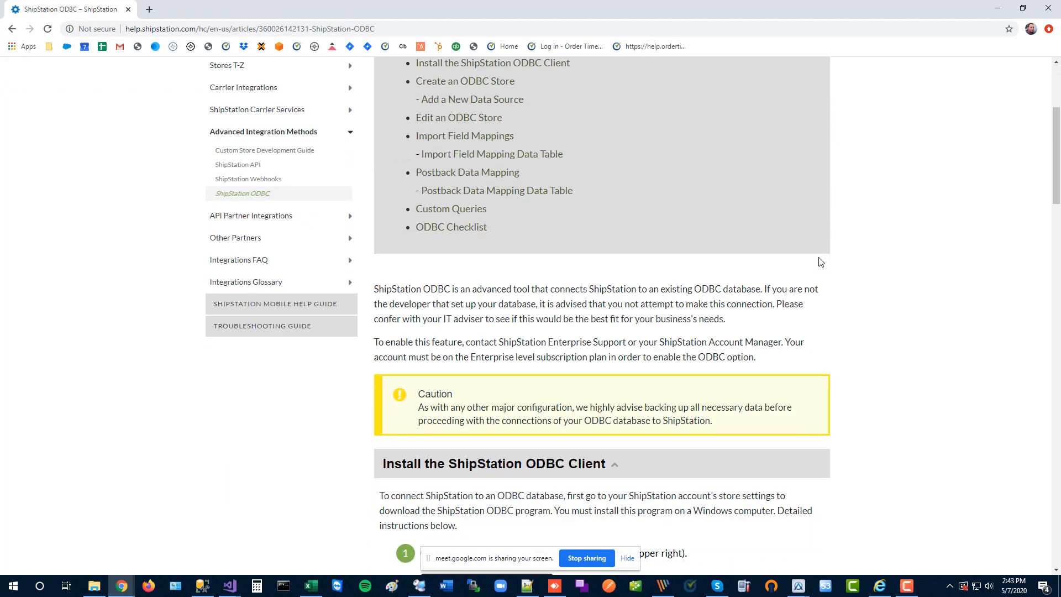
scroll(821, 262, down, 5)
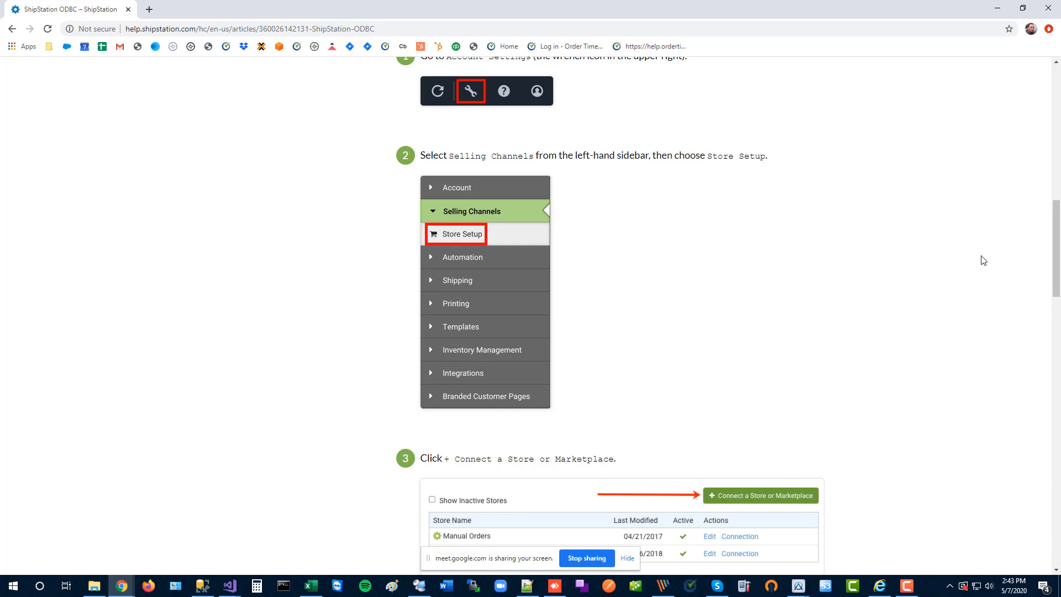
drag(1057, 232, 1036, 171)
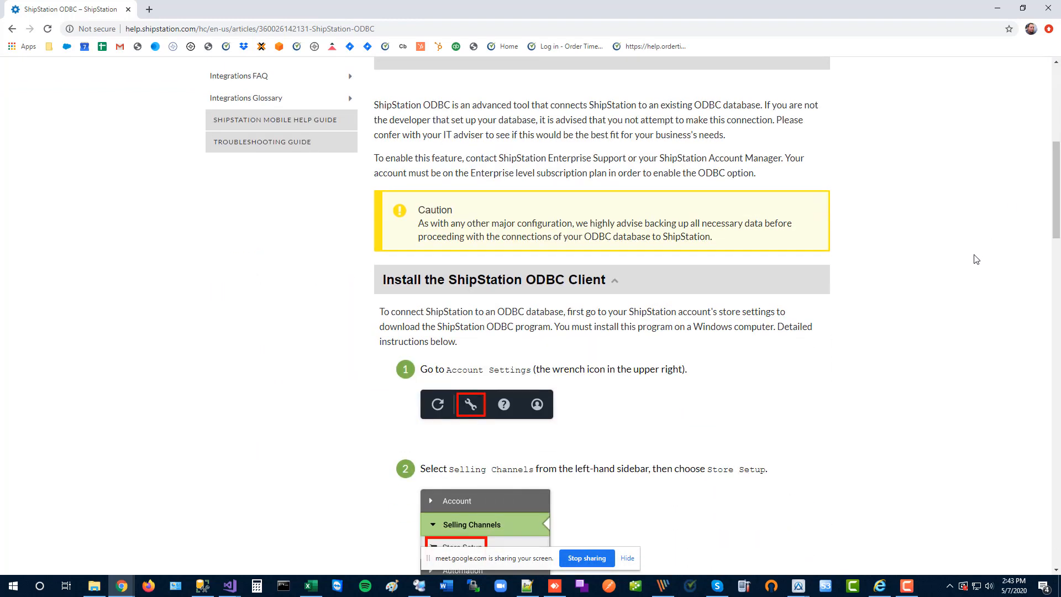
scroll(977, 260, down, 3)
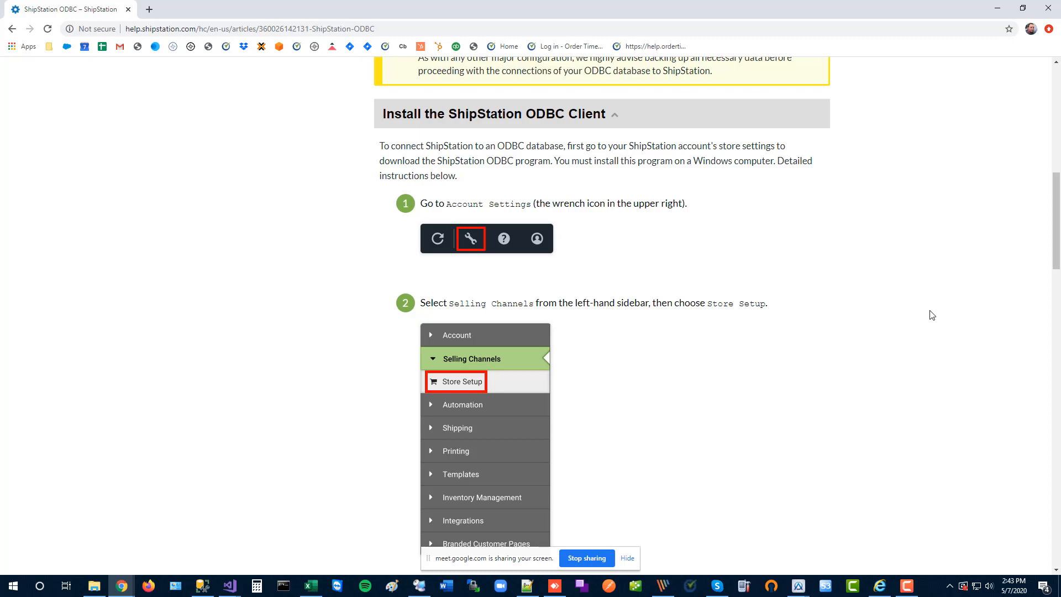
scroll(932, 315, up, 10)
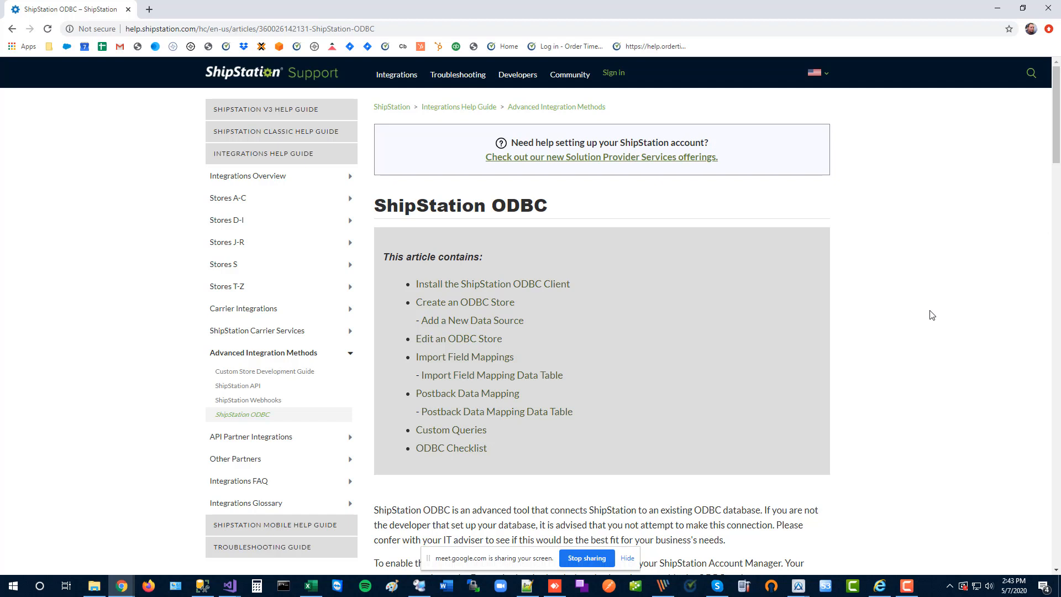
- Switch to the main All Orders window and show the available Inventory Tracking reports
mouse_move(796, 587)
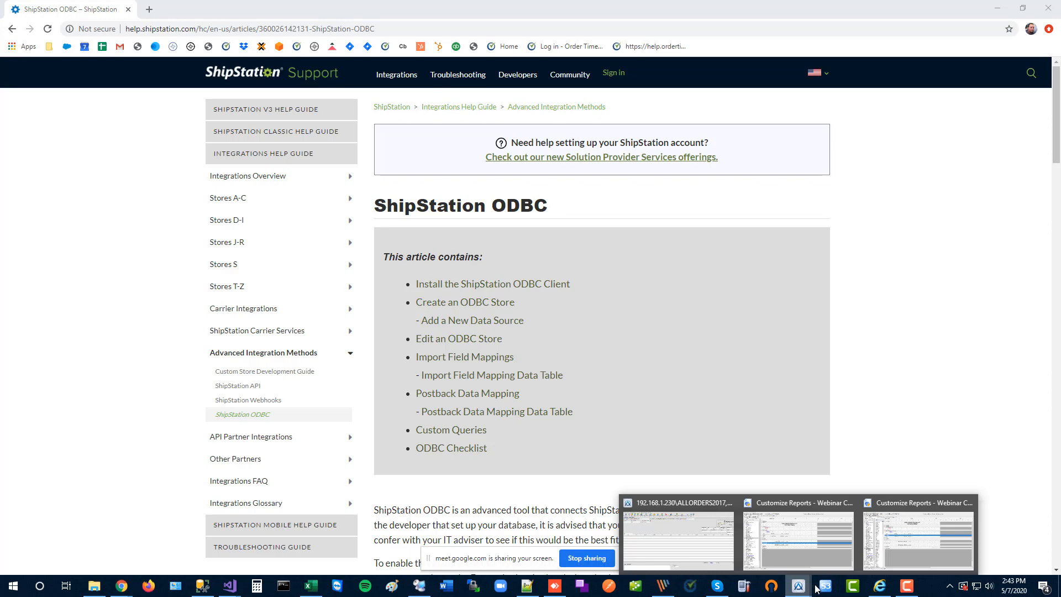
click(691, 540)
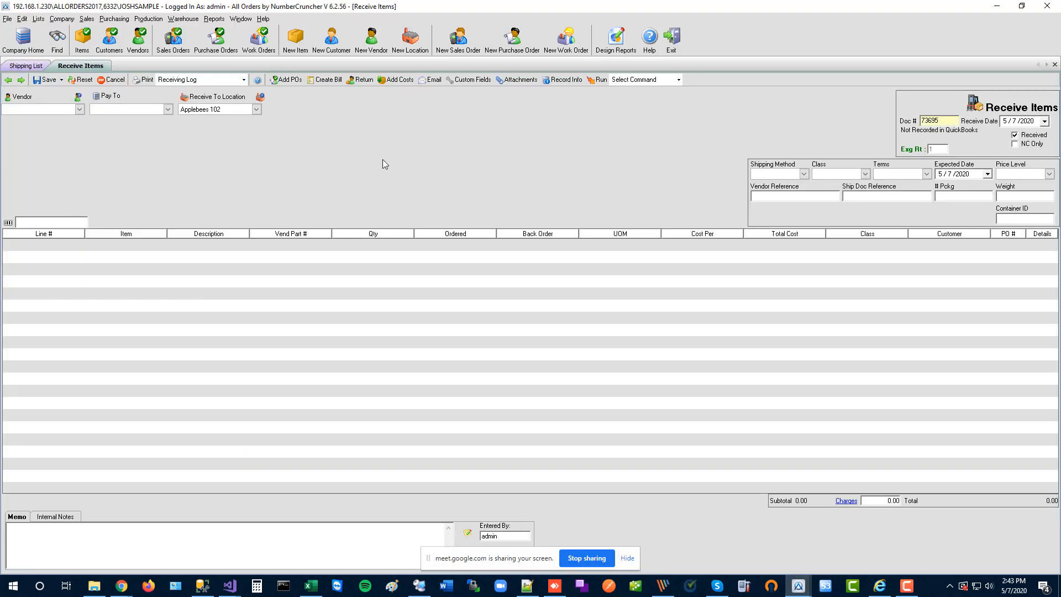
click(219, 20)
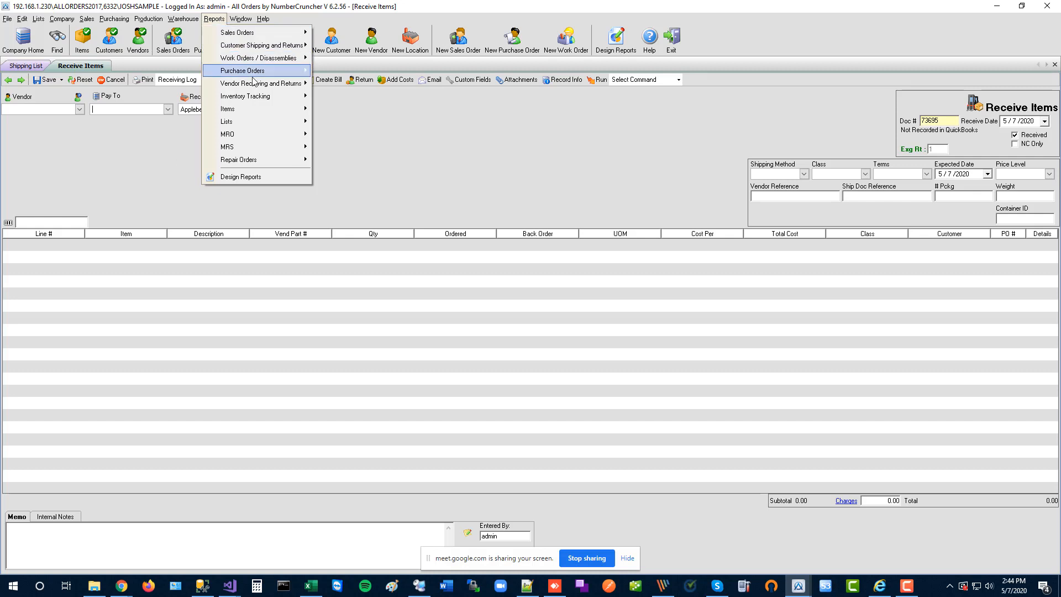
mouse_move(264, 97)
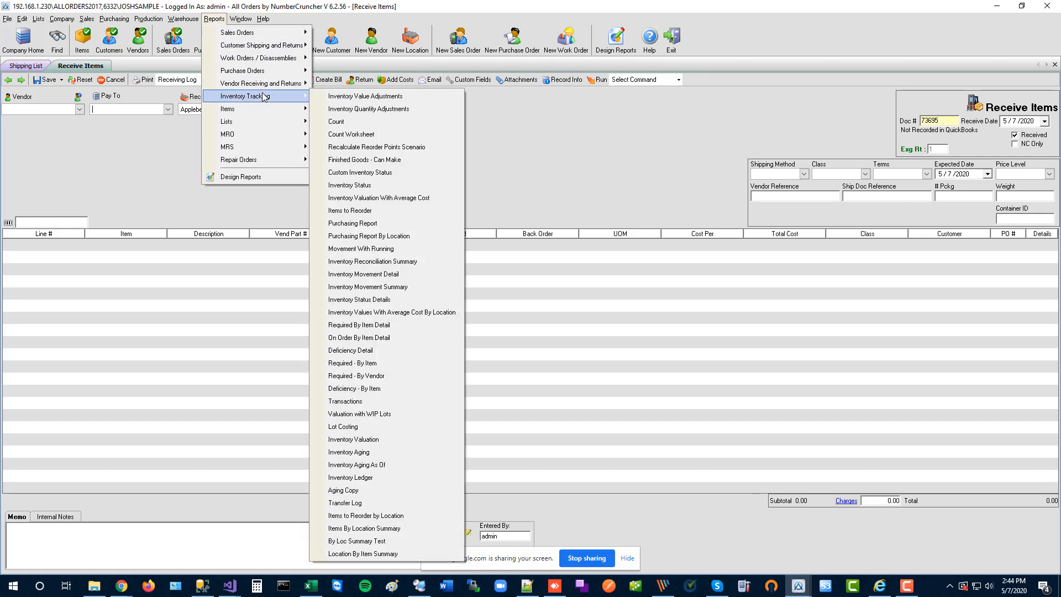
click(390, 5)
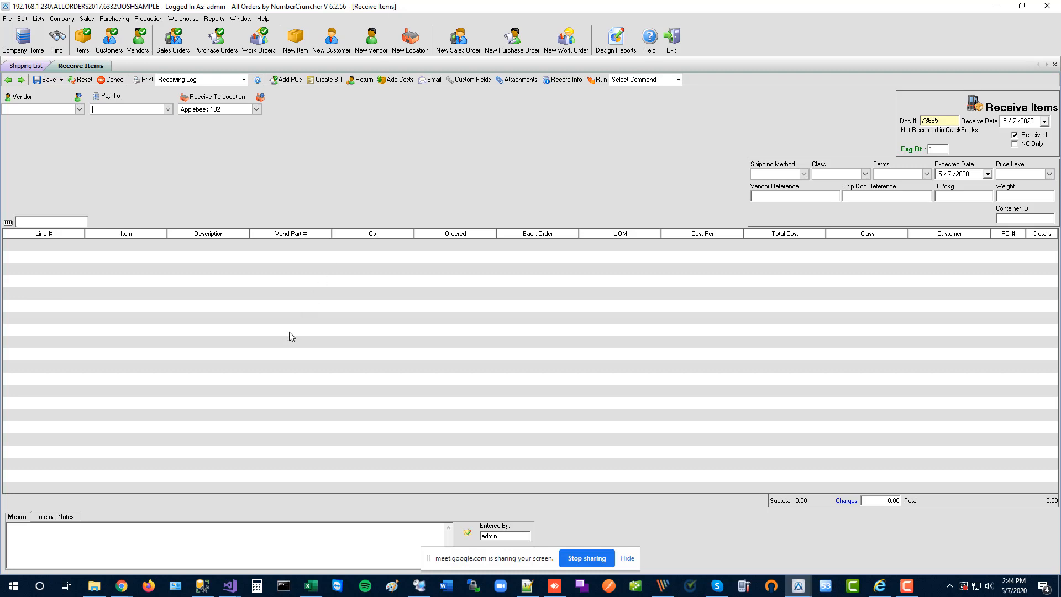
- Switch to the browser, return to the NumberCruncher knowledge base, search for "business" and open the article on sharing data with business intelligence systems
mouse_move(121, 585)
click(420, 536)
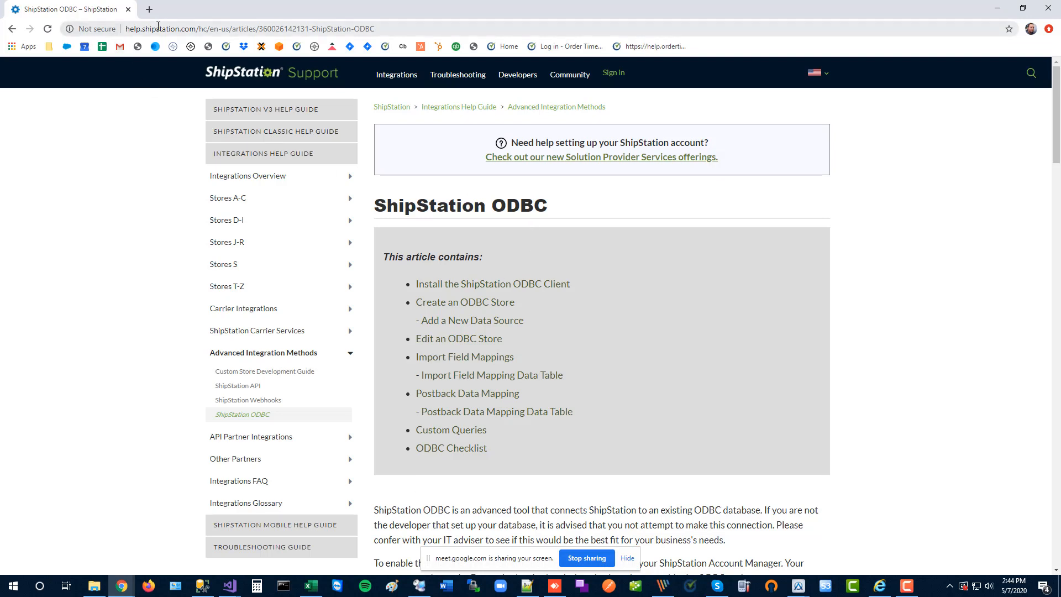
click(12, 29)
click(12, 28)
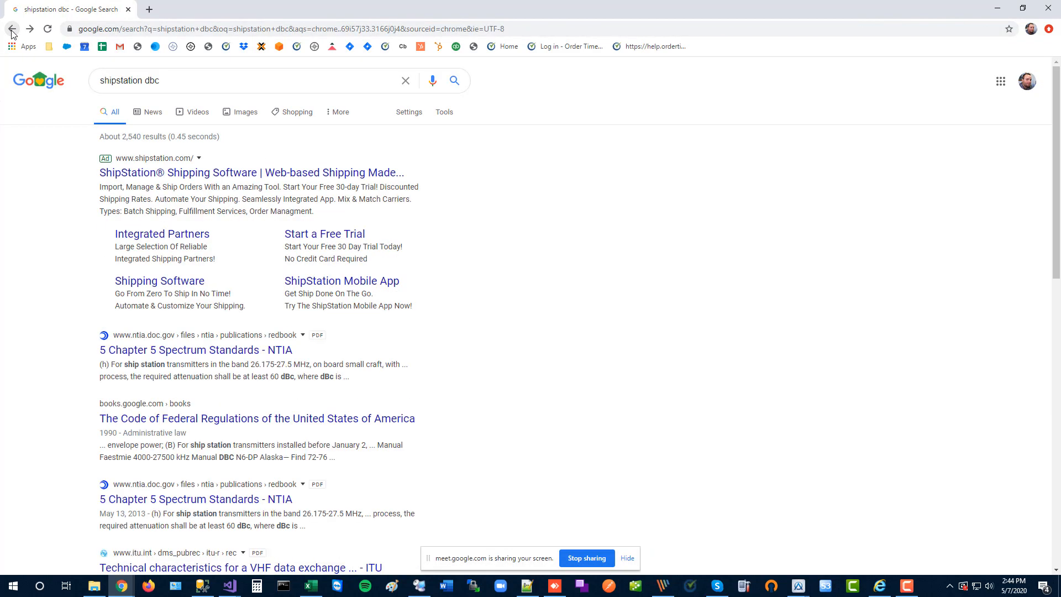
click(11, 29)
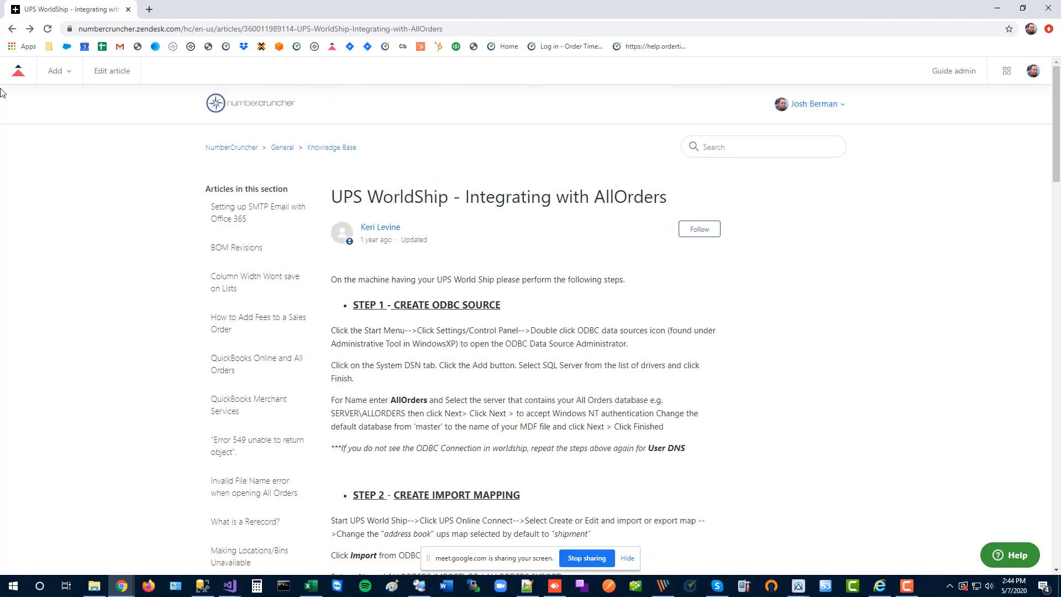
click(12, 29)
click(414, 205)
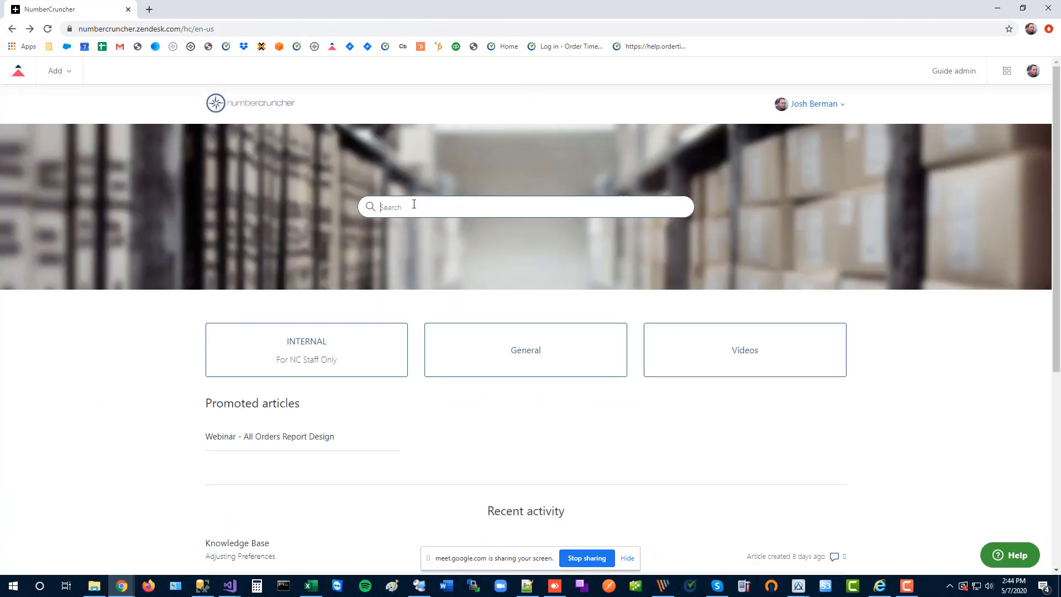
text(business)
click(541, 239)
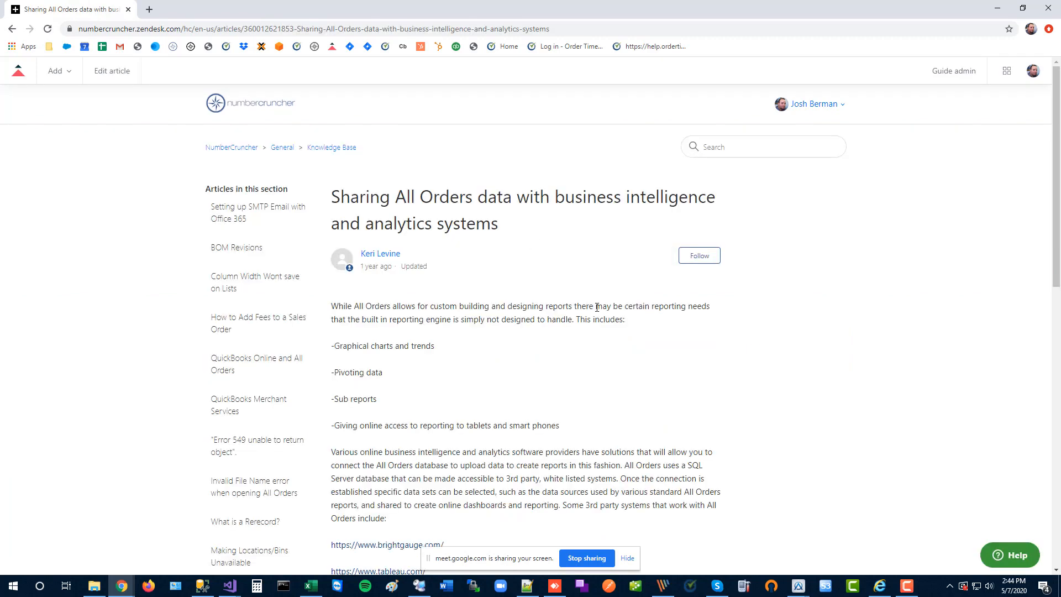
- Look through the business intelligence article and its list of compatible third-party providers
scroll(684, 348, down, 4)
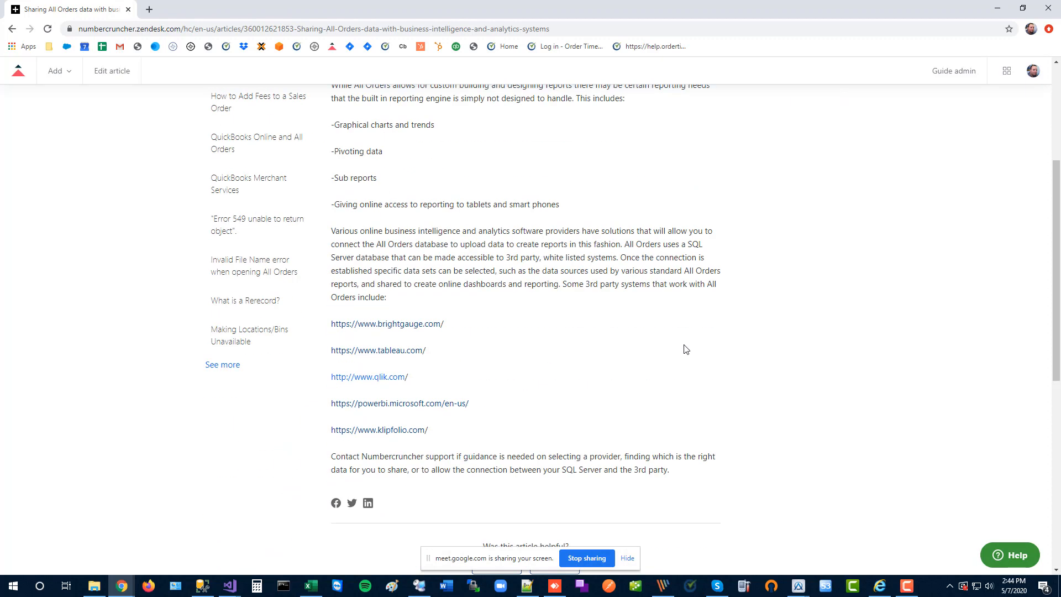
drag(326, 327, 514, 436)
click(513, 436)
scroll(604, 404, up, 4)
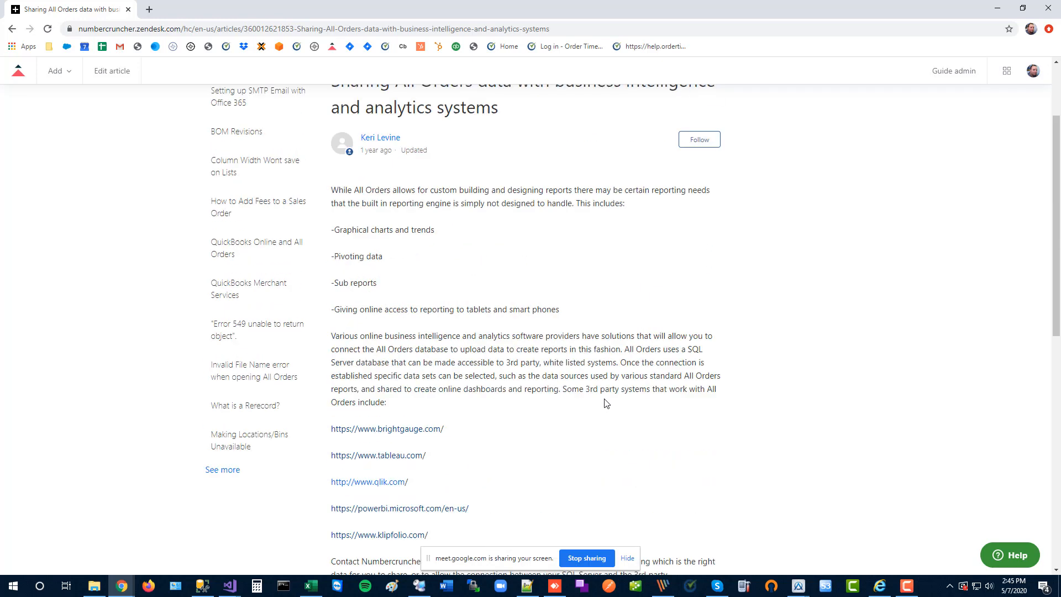
- Copy the web address of the business intelligence article
click(380, 27)
right_click(379, 29)
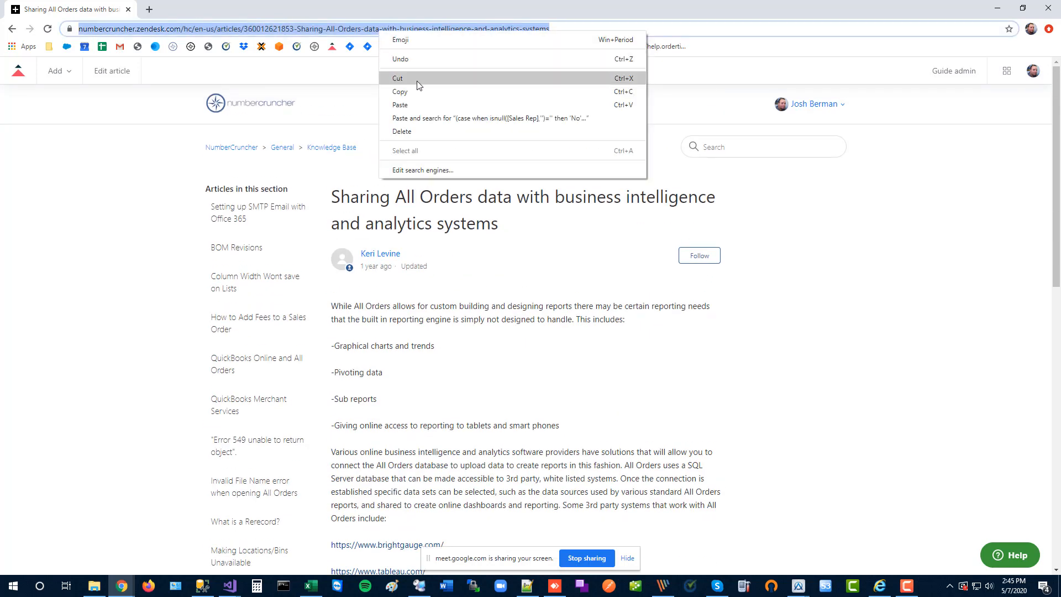
click(398, 81)
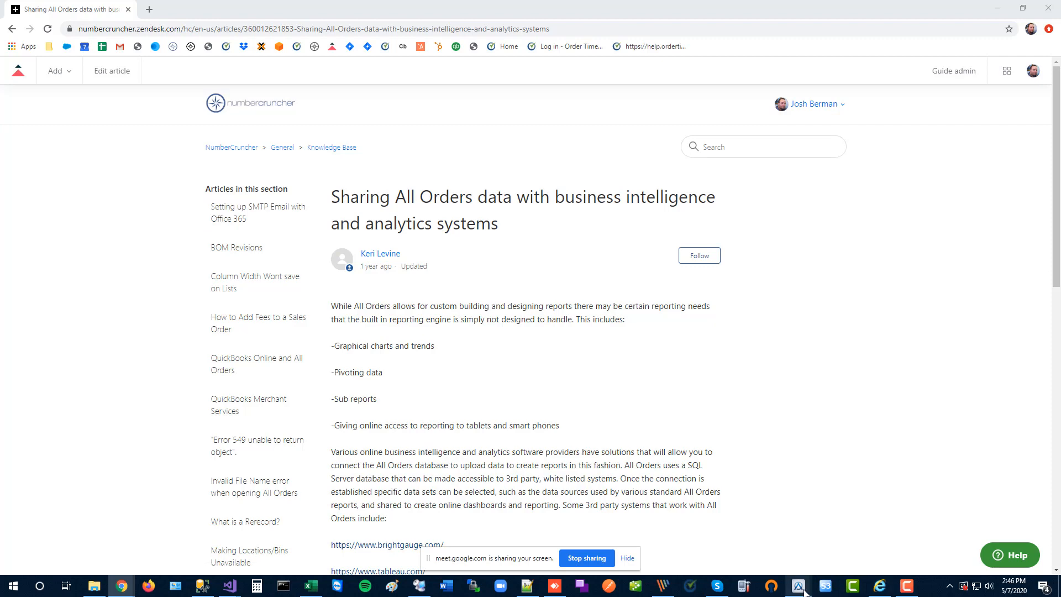
- Switch to All Orders and run the Webinar Commission Report from the Customer Shipping and Returns reports
mouse_move(798, 586)
click(703, 539)
click(218, 20)
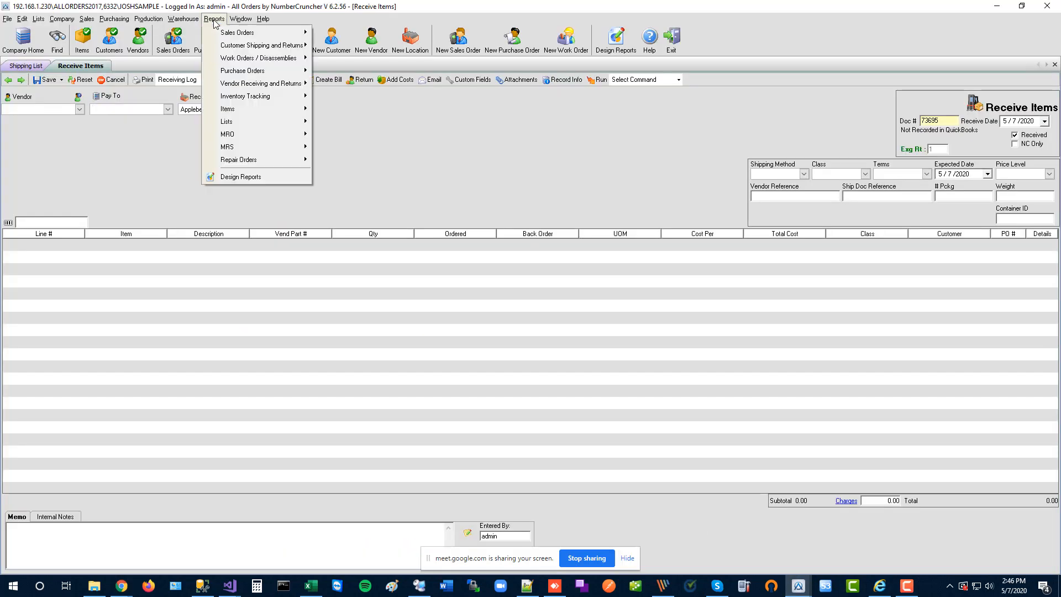
mouse_move(269, 49)
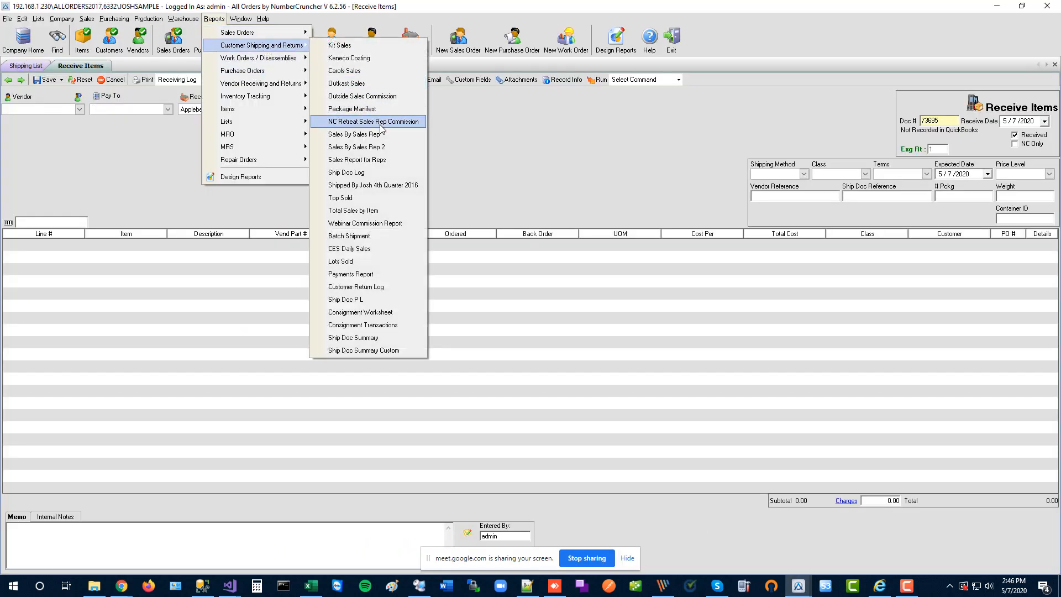
click(387, 223)
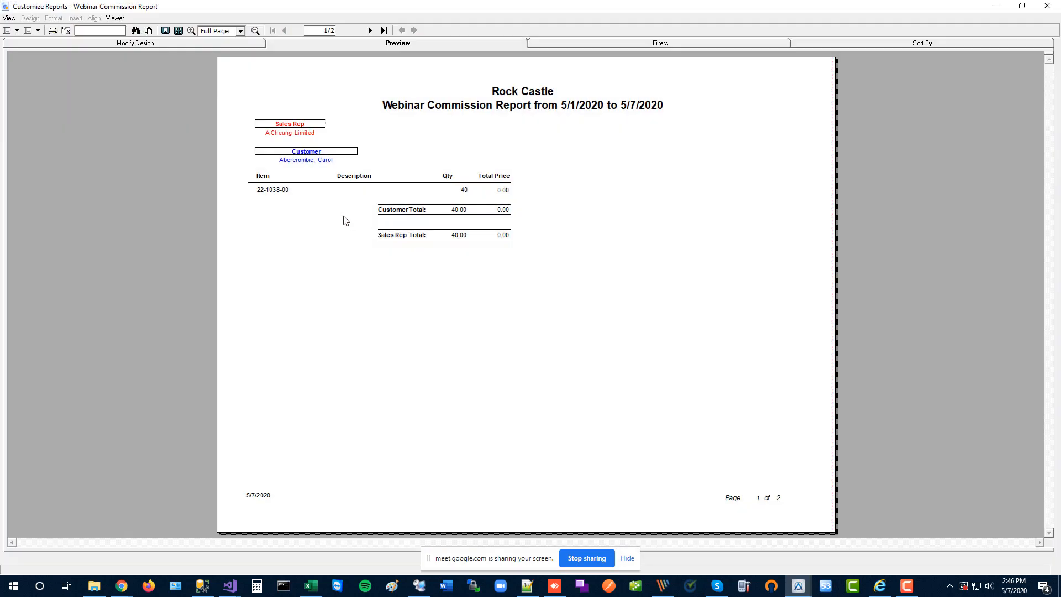
- Review the export formats for the report layout and the report data, and close the report preview
click(17, 31)
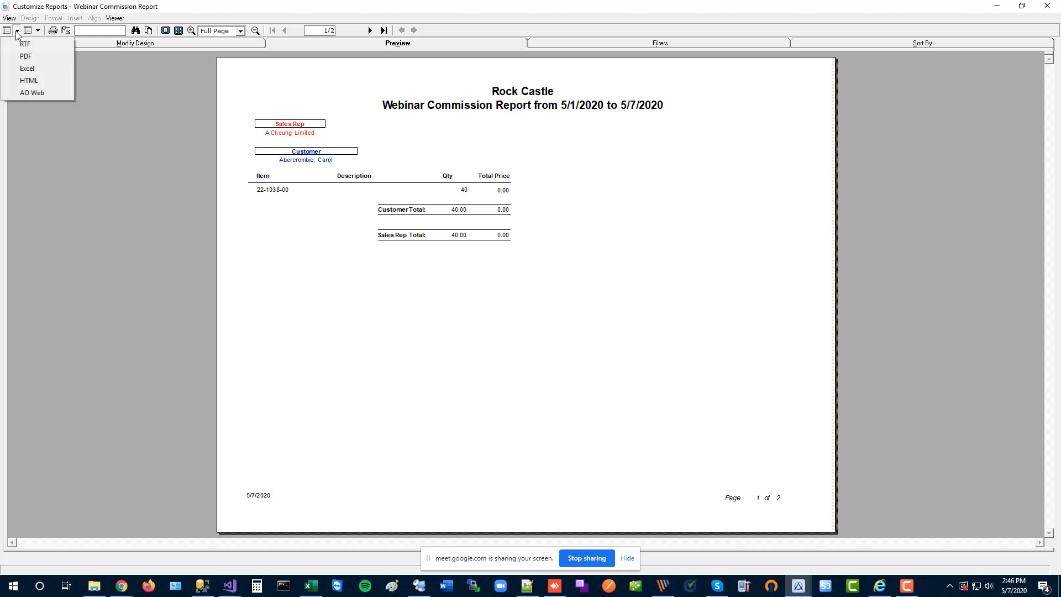
click(44, 58)
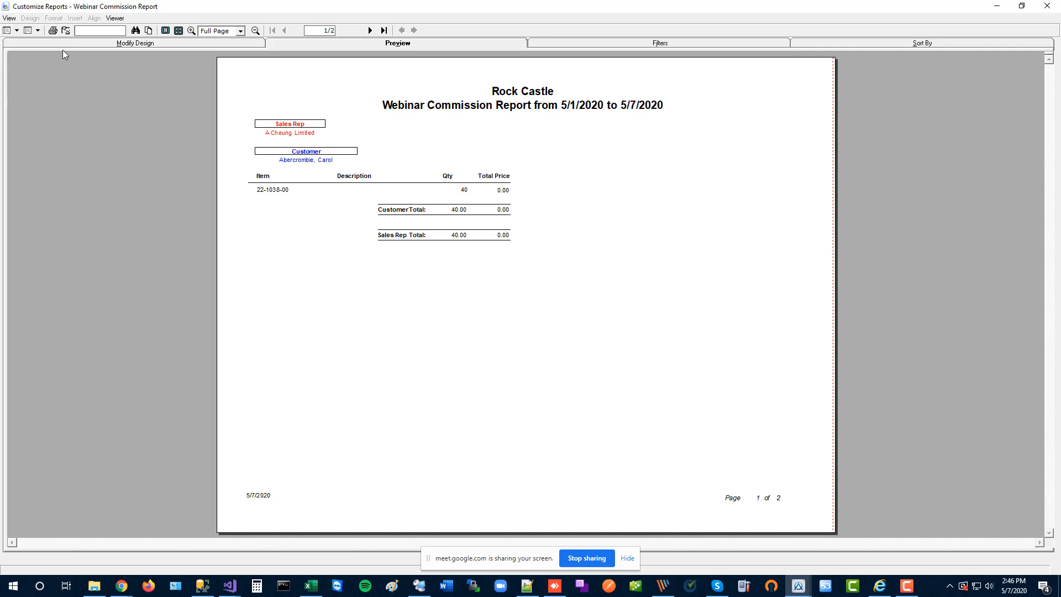
click(38, 31)
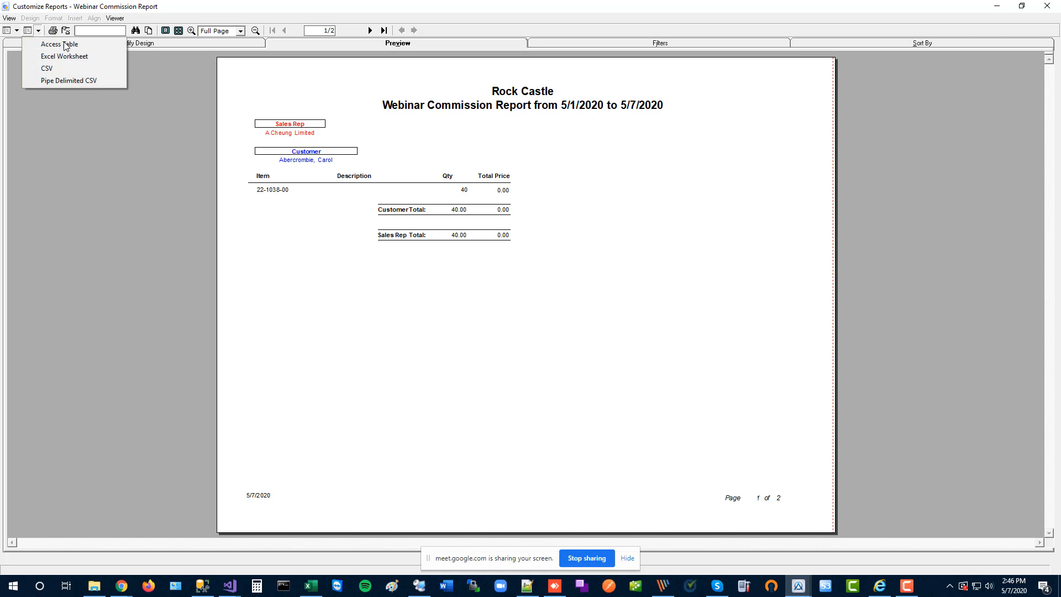
click(94, 57)
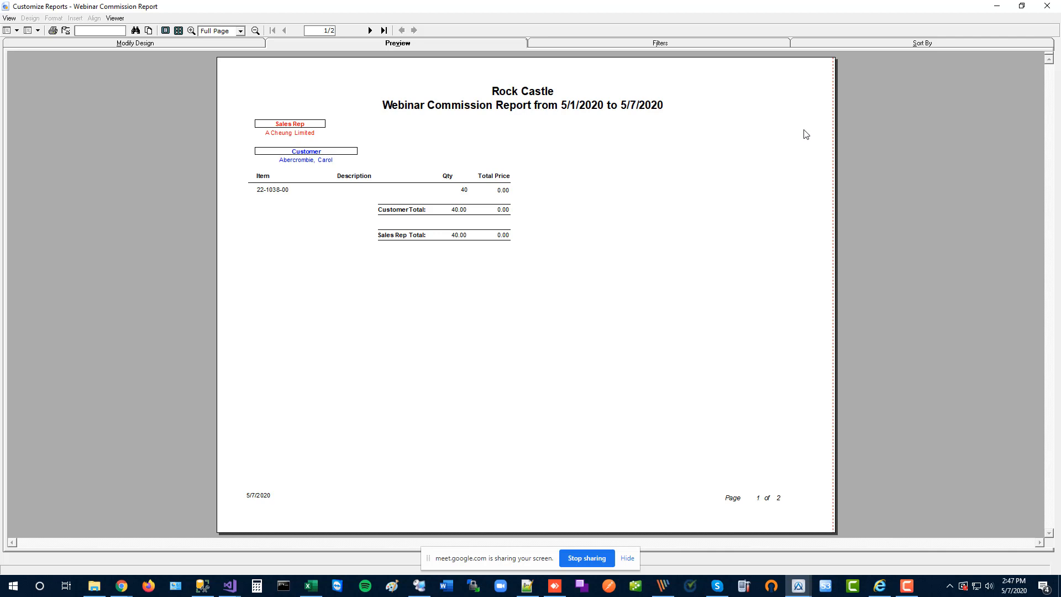
click(1046, 6)
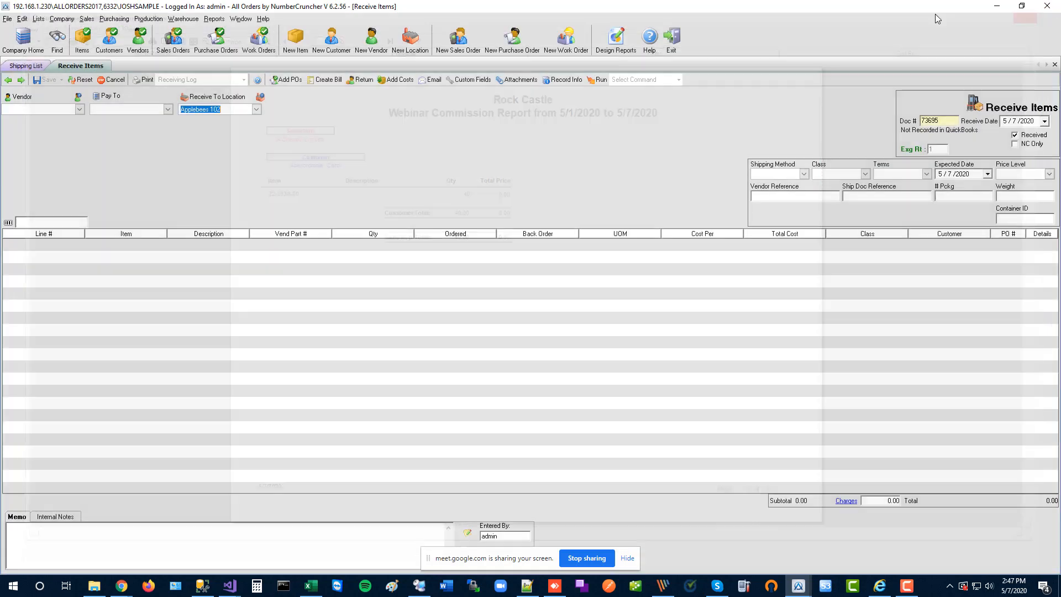
- Close the blank Receive Items form, page back through the existing ship docs from a new Ship Doc form, and close it
click(112, 79)
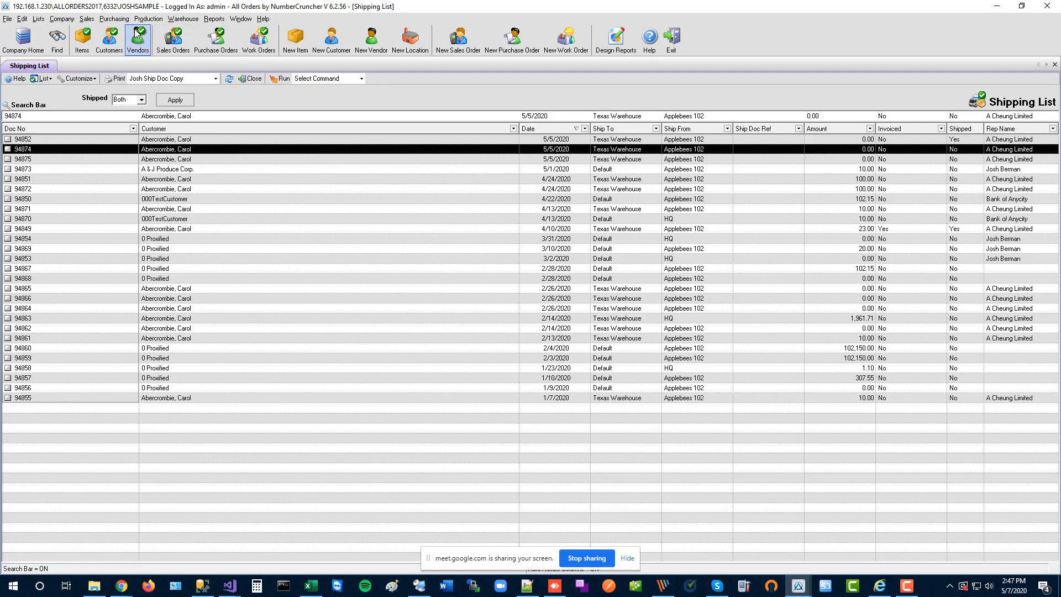
click(87, 19)
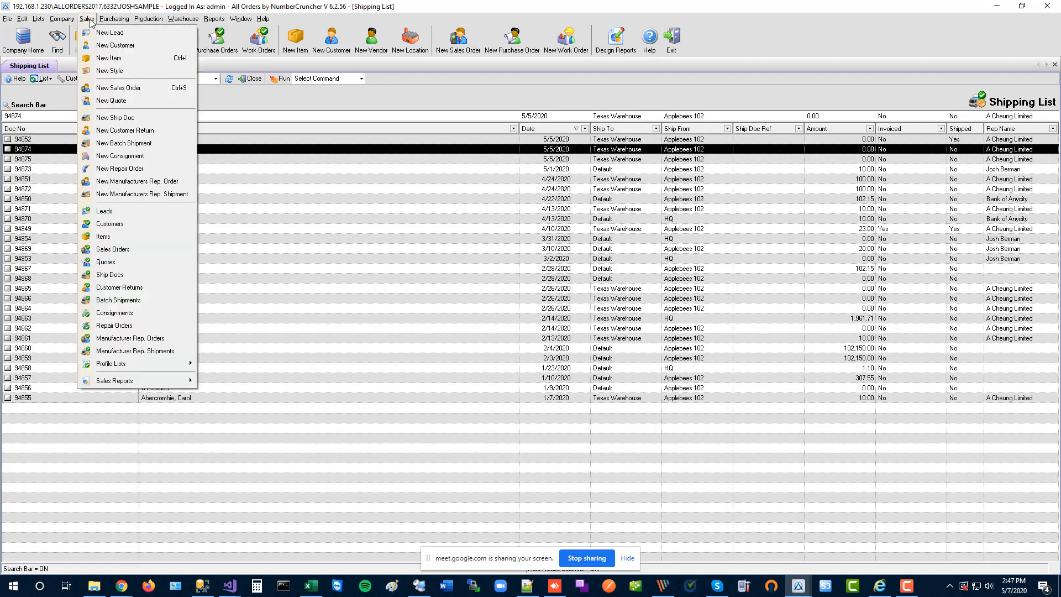
click(123, 118)
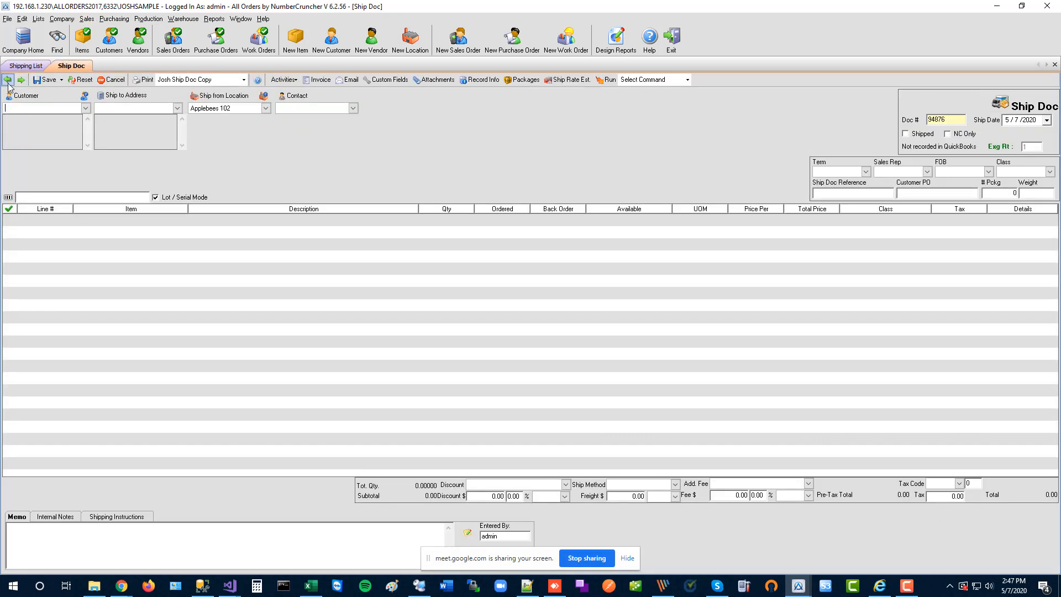
click(8, 81)
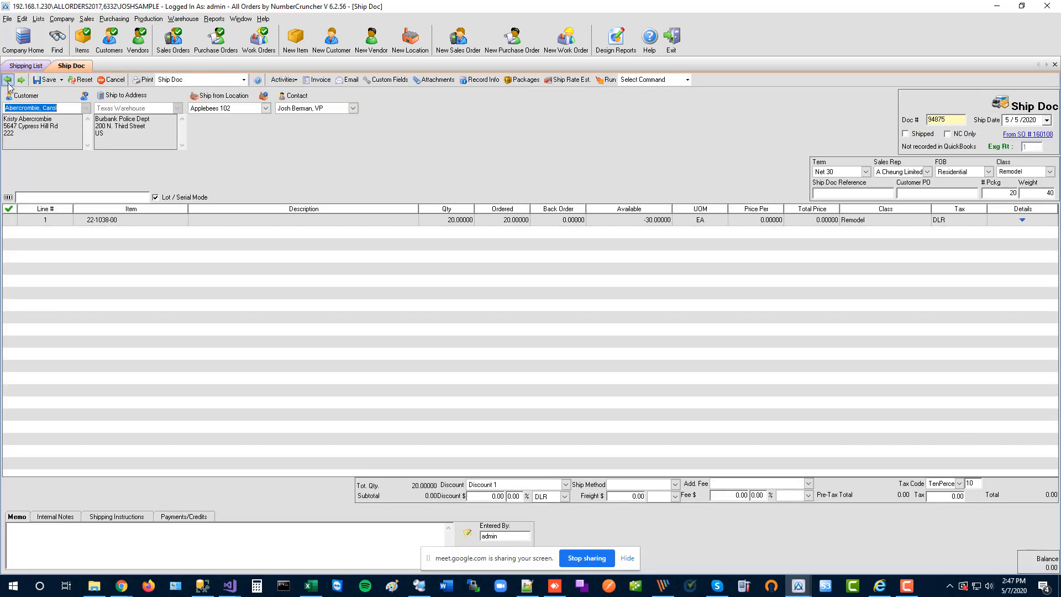
click(8, 80)
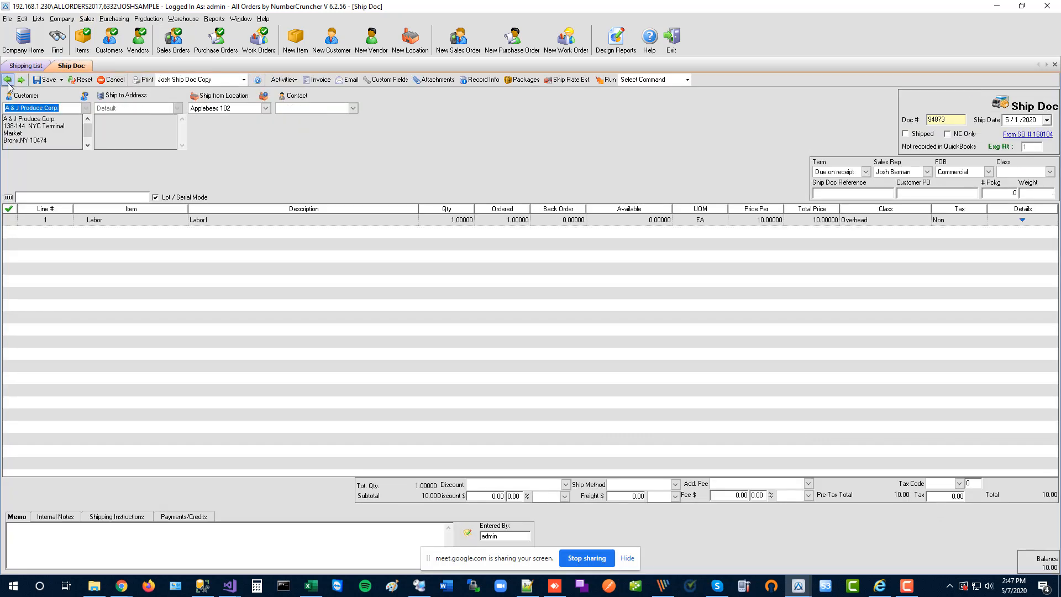
click(7, 80)
click(7, 81)
click(8, 81)
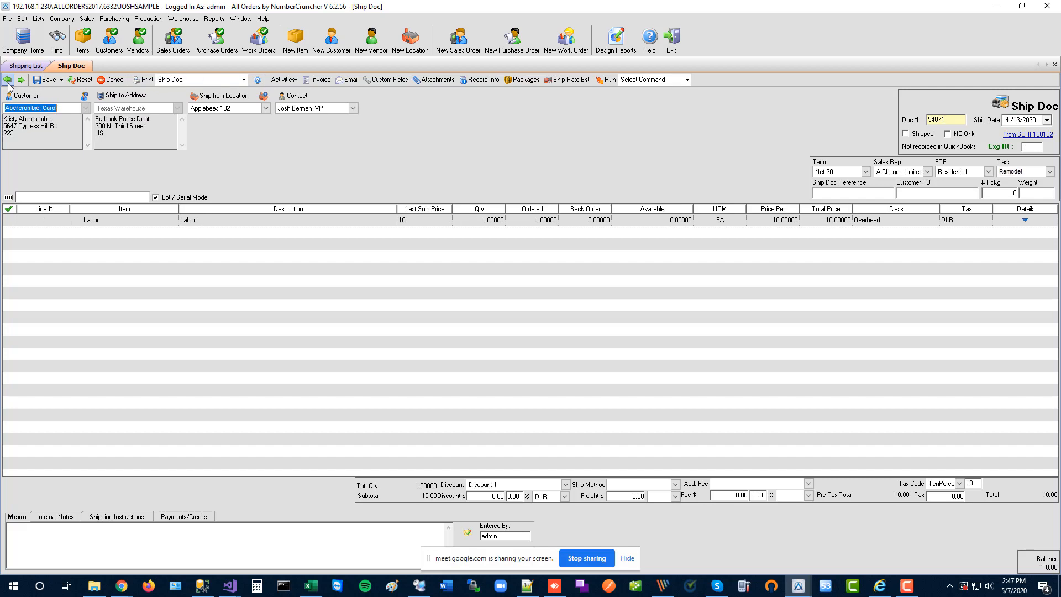
click(112, 80)
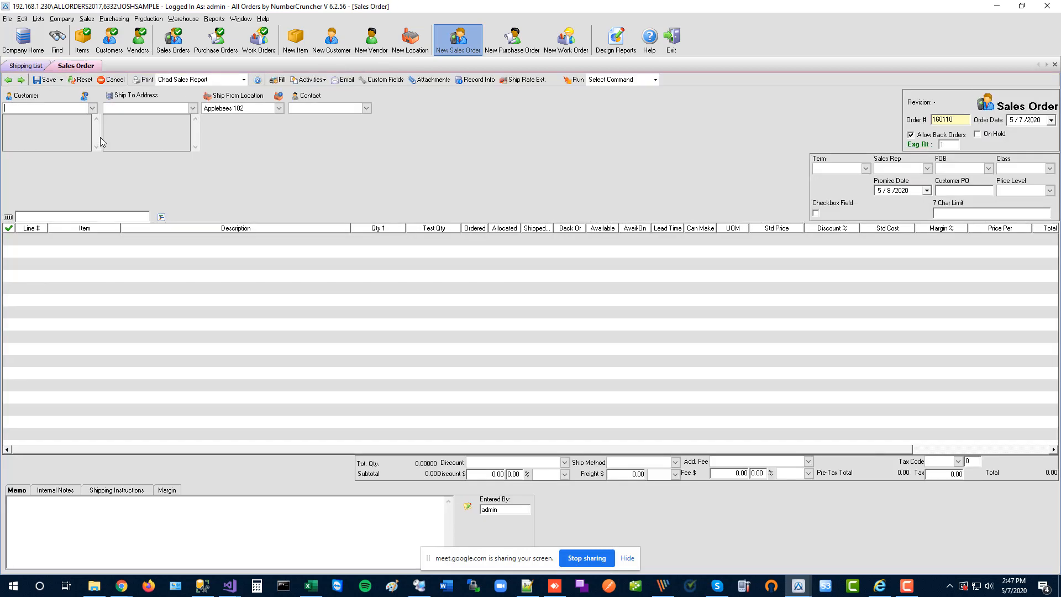
- Fill a new sales order for customer 000TestCustomer with 01 top item on the first line
click(93, 108)
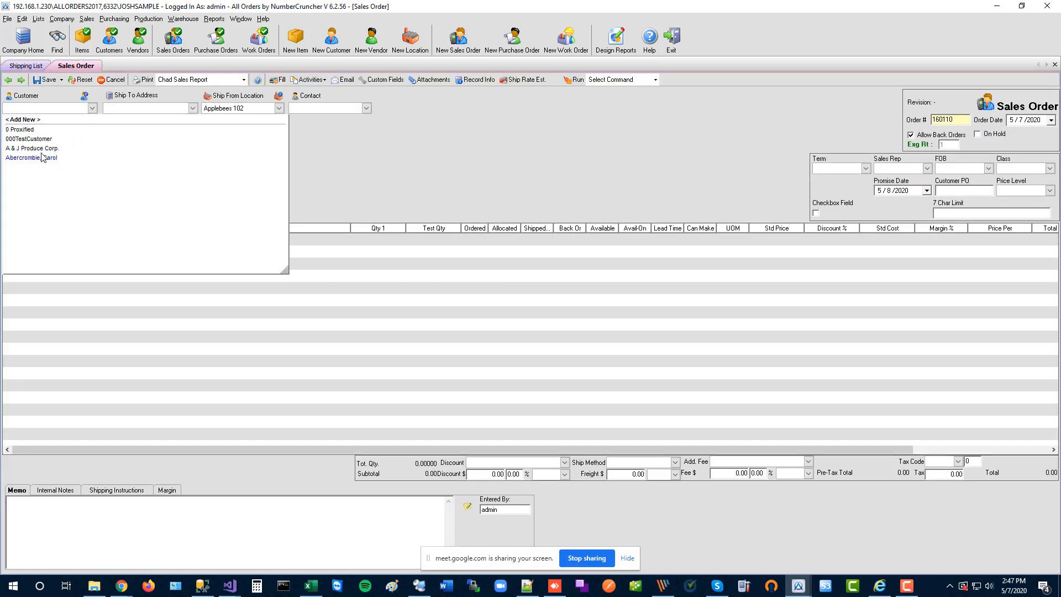
click(37, 131)
click(121, 240)
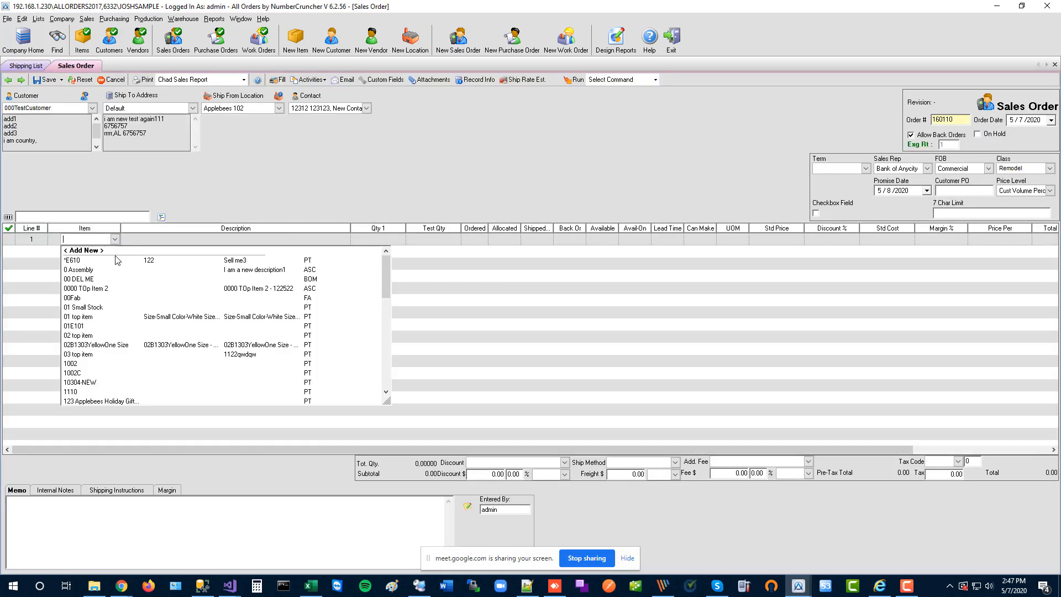
click(115, 255)
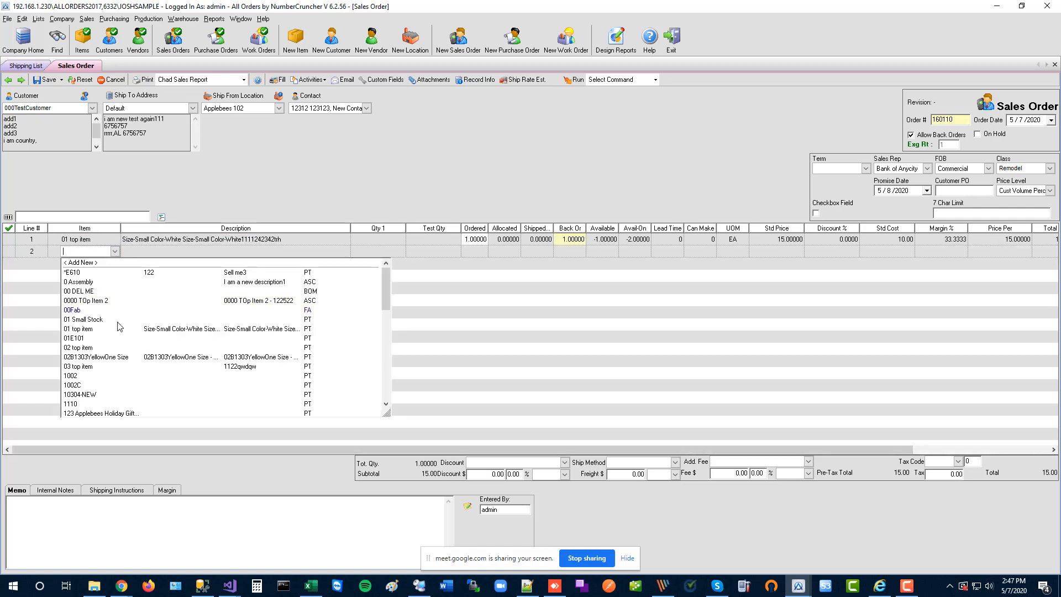
- Add Nails, Part To Allocate and a second Nails line to the sales order, and save the order
scroll(117, 327, down, 10)
click(107, 367)
click(113, 262)
click(116, 265)
scroll(114, 340, down, 10)
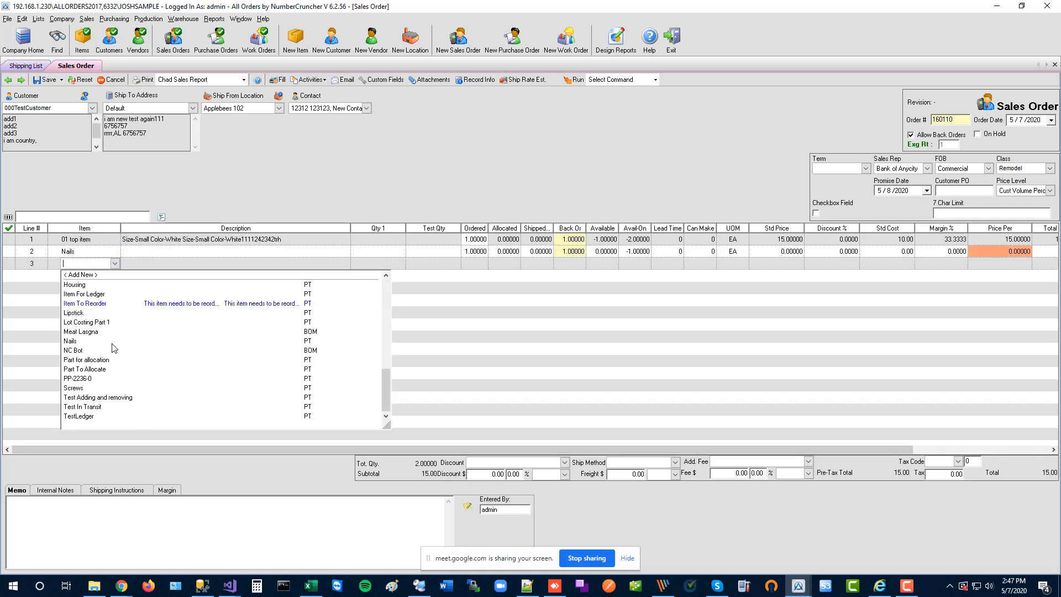
click(95, 366)
click(112, 274)
click(111, 274)
scroll(105, 365, down, 5)
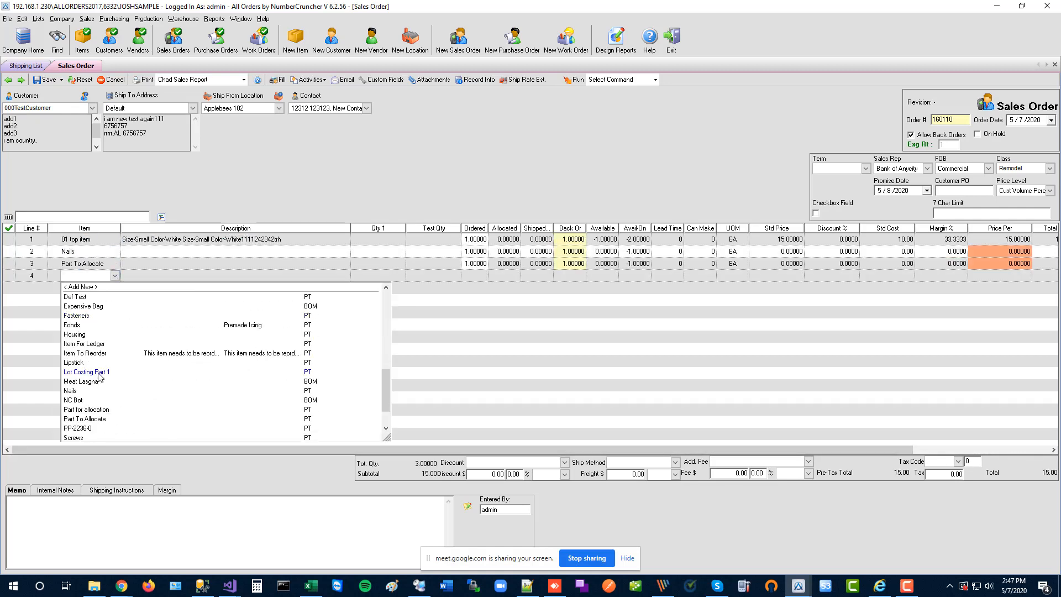
click(83, 396)
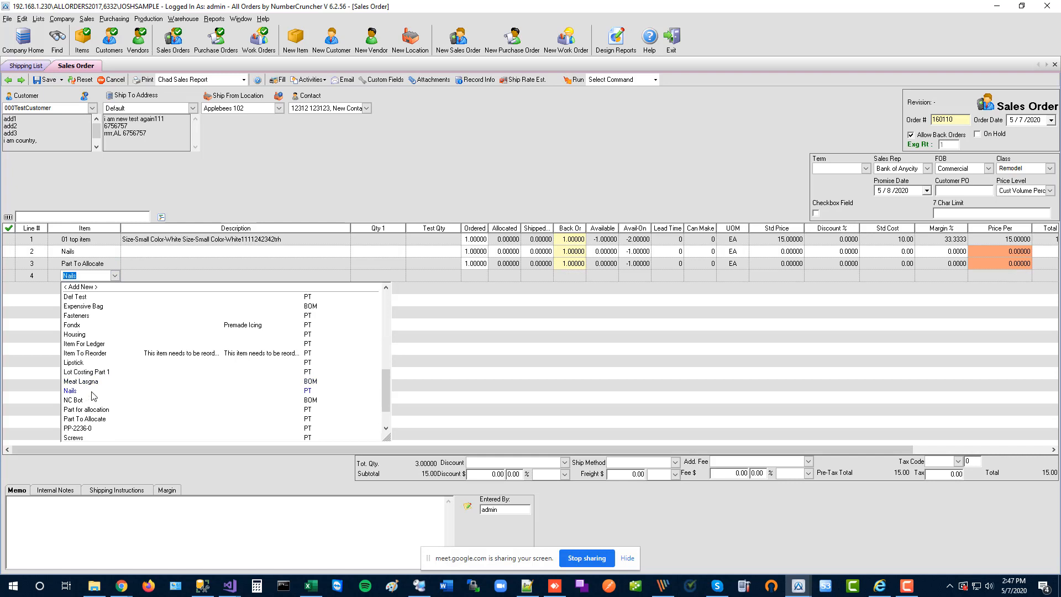
click(43, 81)
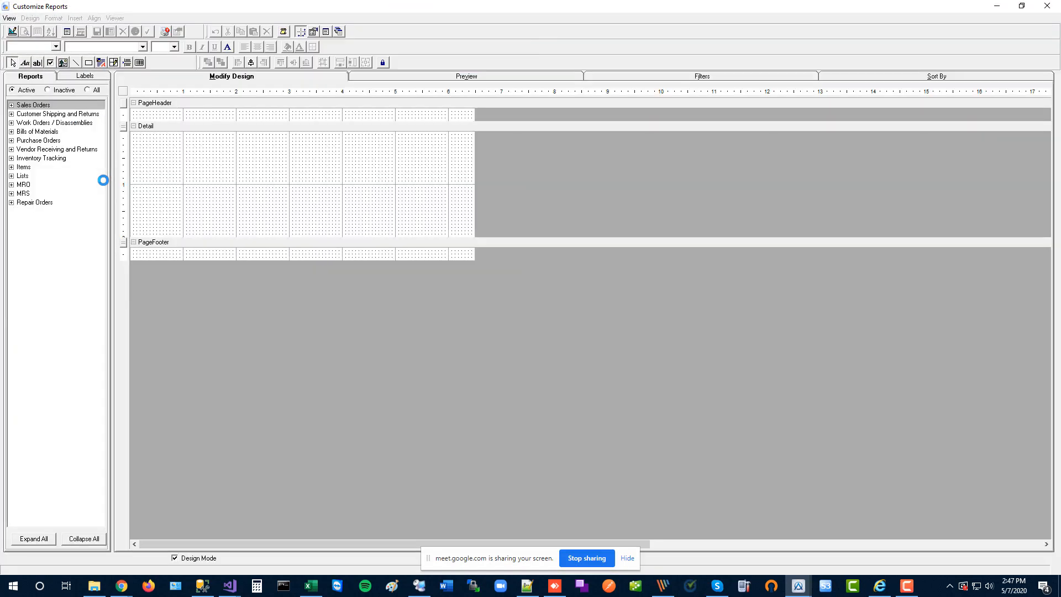
- Open the standard Sales Order report design and save a copy titled "Sales Order With Line Colors"
click(11, 105)
drag(112, 218, 127, 218)
click(55, 132)
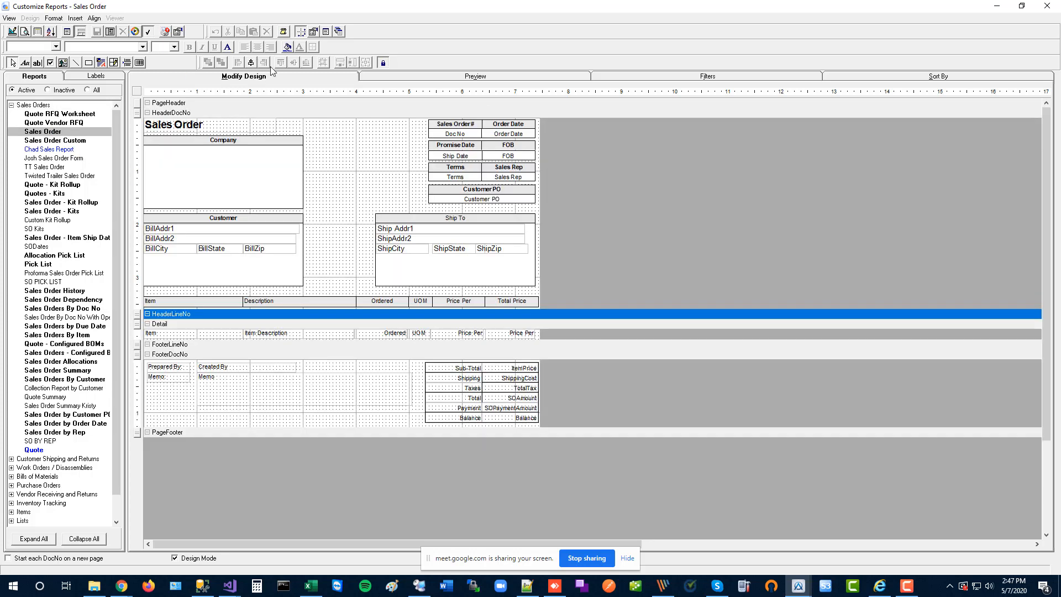
click(109, 32)
text(Sa)
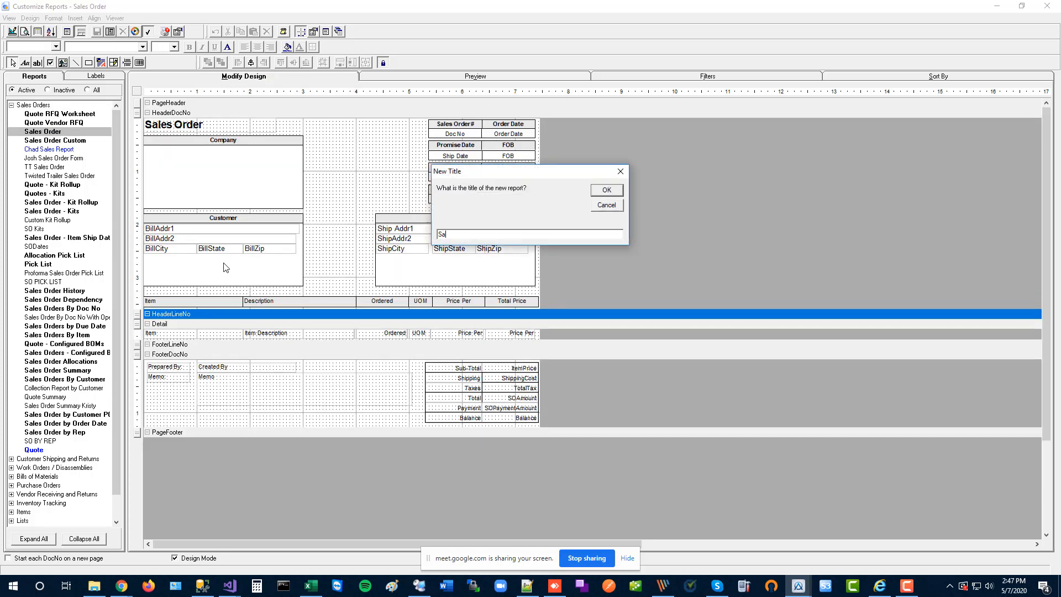
text(les Order With Line Colors)
click(605, 191)
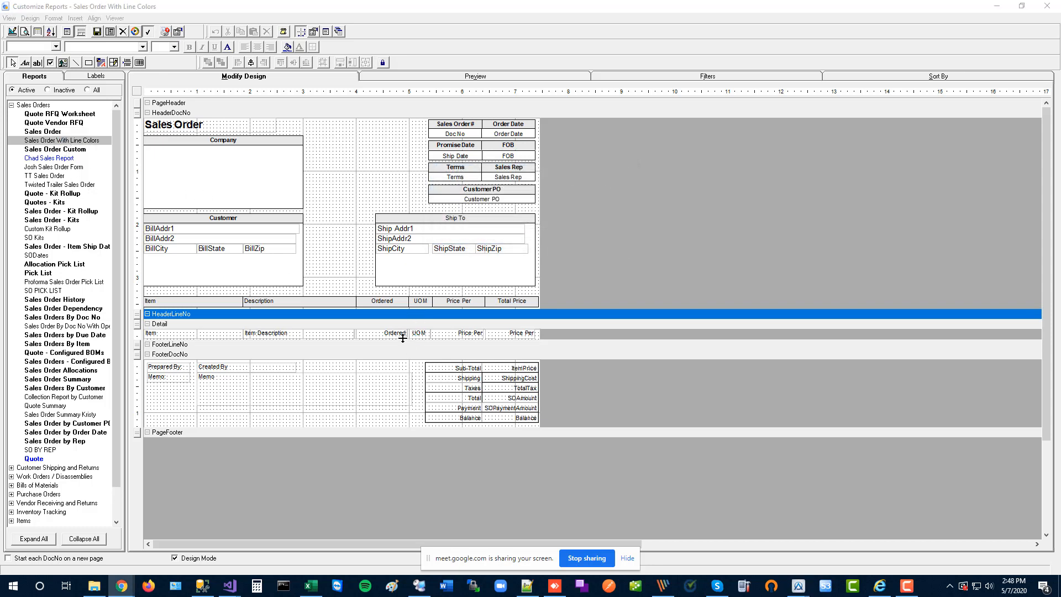
- Make the Detail section slightly taller and delete its UOM field and both price fields
drag(407, 336, 407, 348)
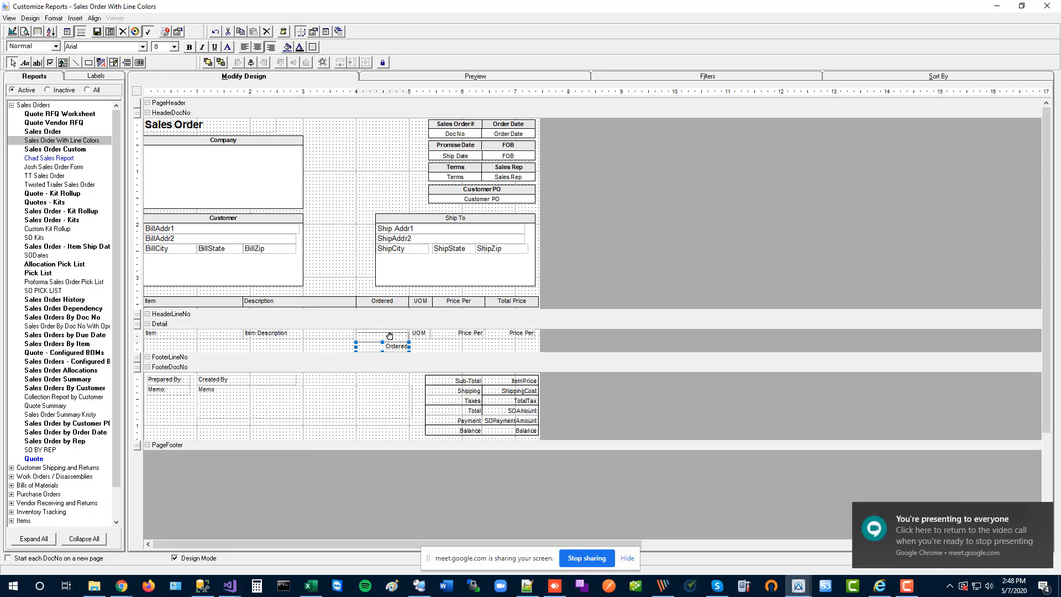
drag(390, 347, 390, 334)
drag(528, 343, 418, 326)
key(Delete)
- Delete the Total Price, Price Per and UOM column headings from the HeaderDocNo section
click(512, 301)
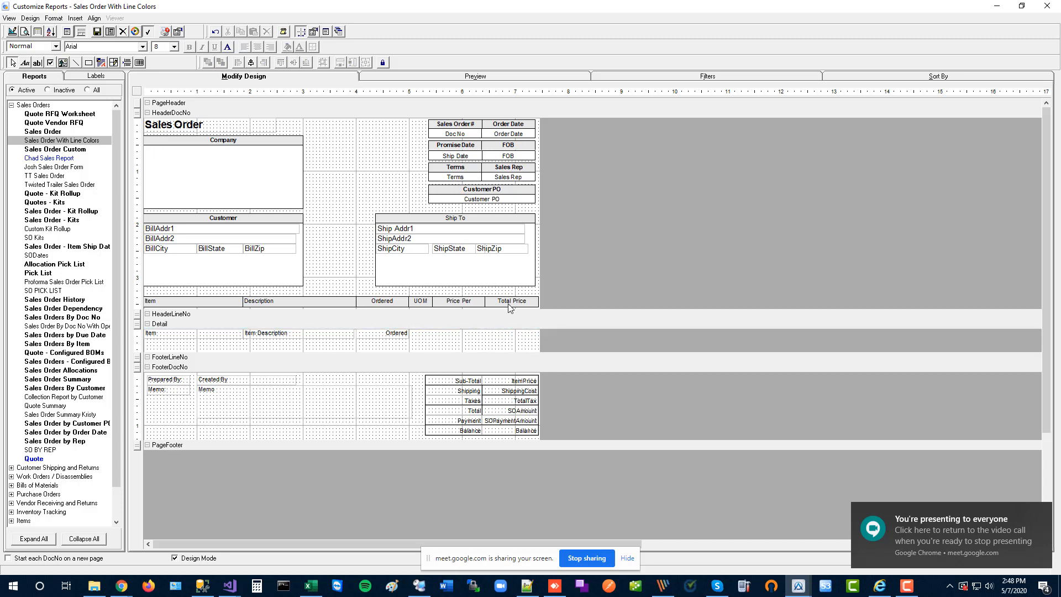
key(Delete)
click(458, 300)
key(Delete)
click(420, 301)
key(Delete)
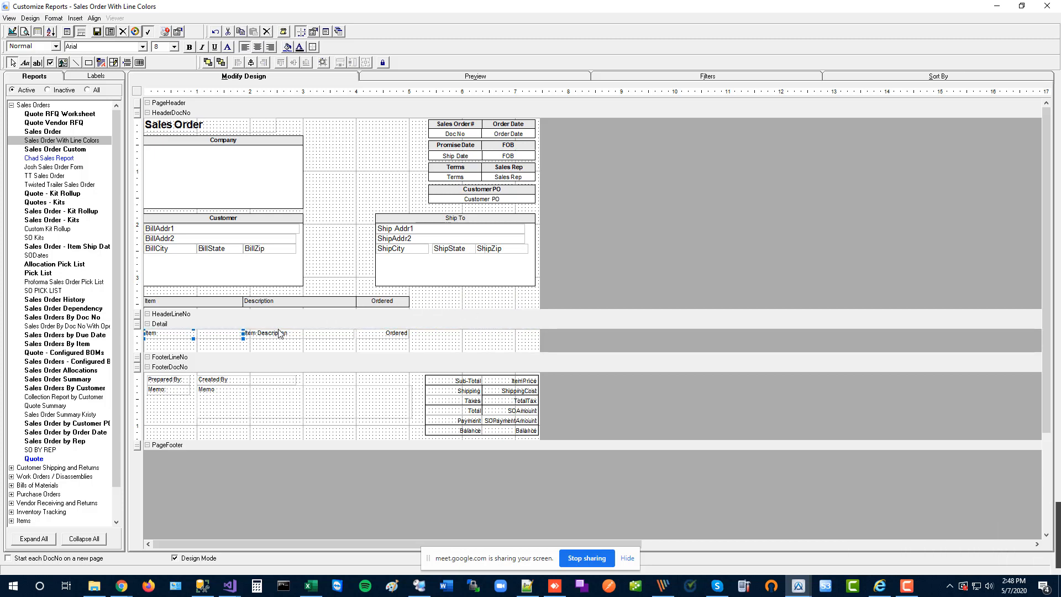
- Delete the Ordered field from the Detail section together with its column heading
click(364, 336)
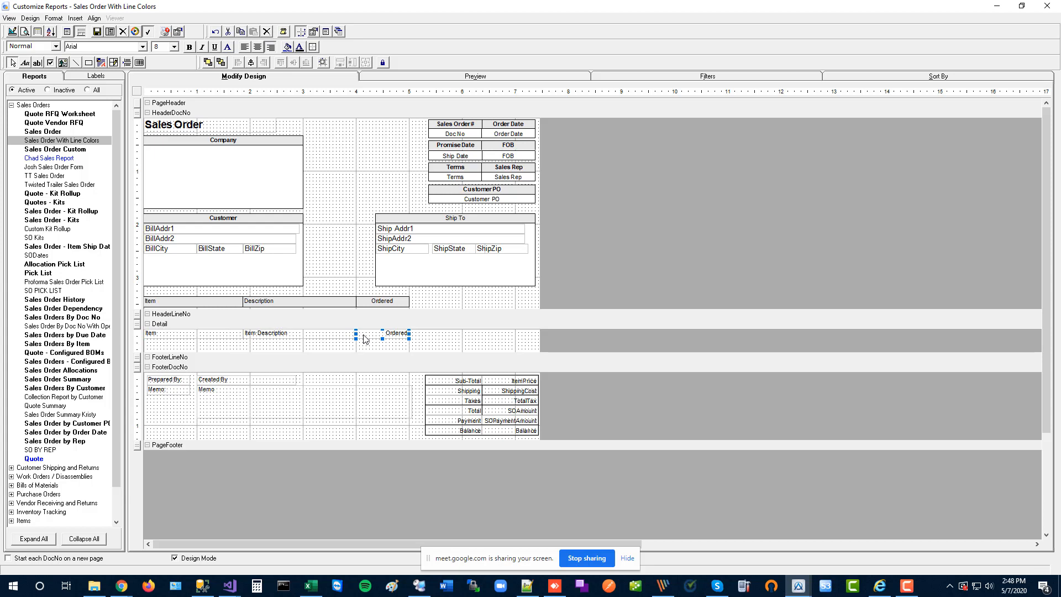
shift+click(381, 301)
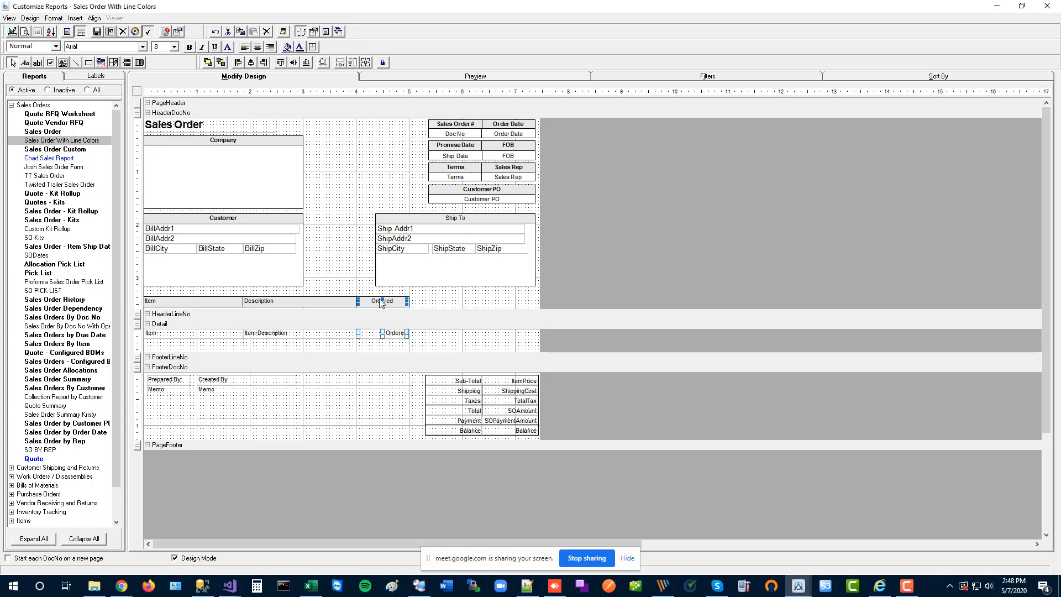
key(Delete)
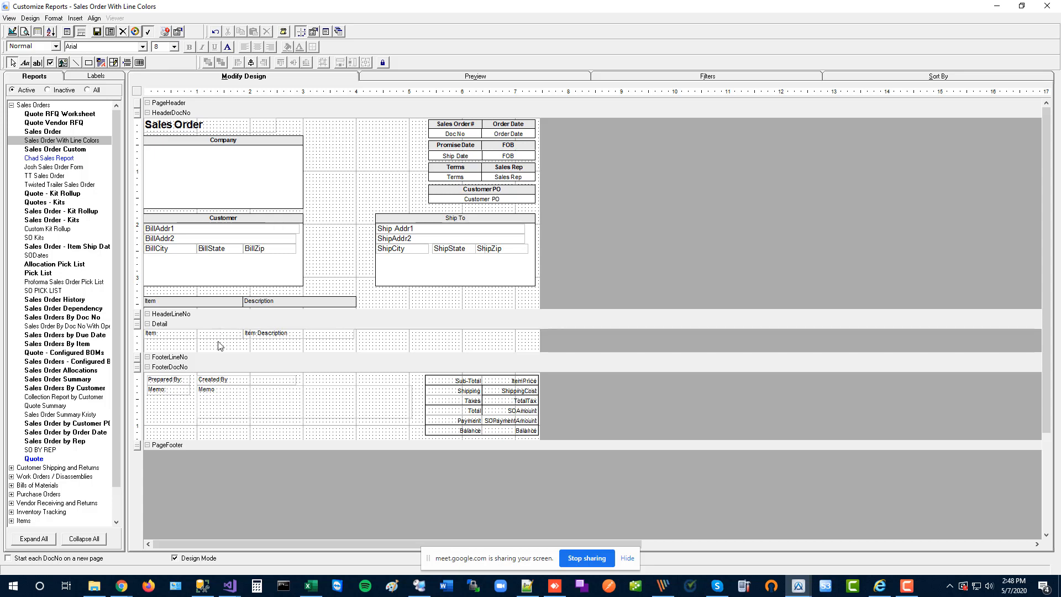
- Show the property list for the Item field in the Detail section and copy its DataField value
click(30, 20)
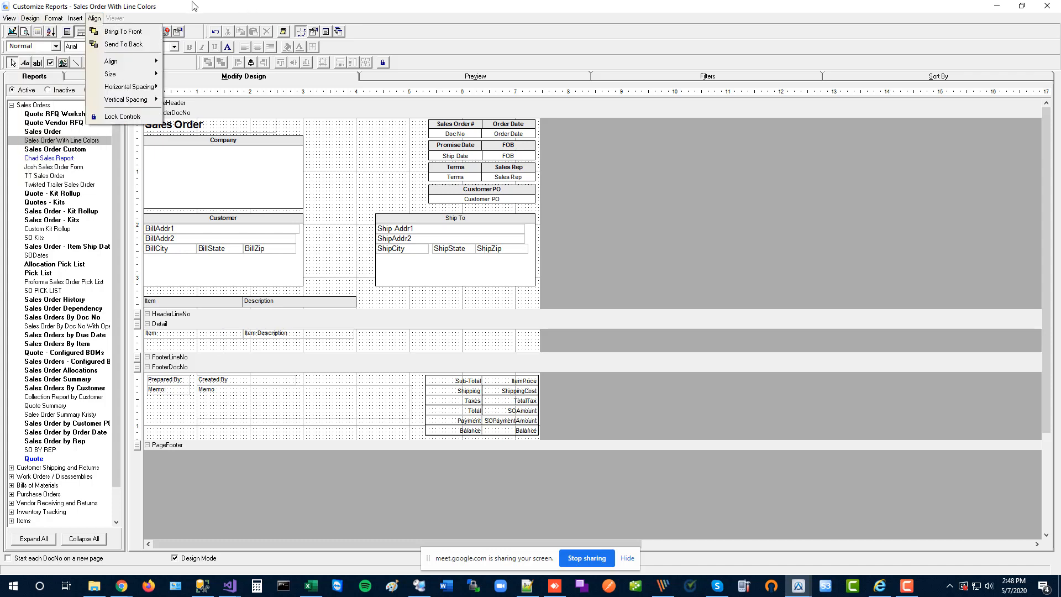
click(202, 336)
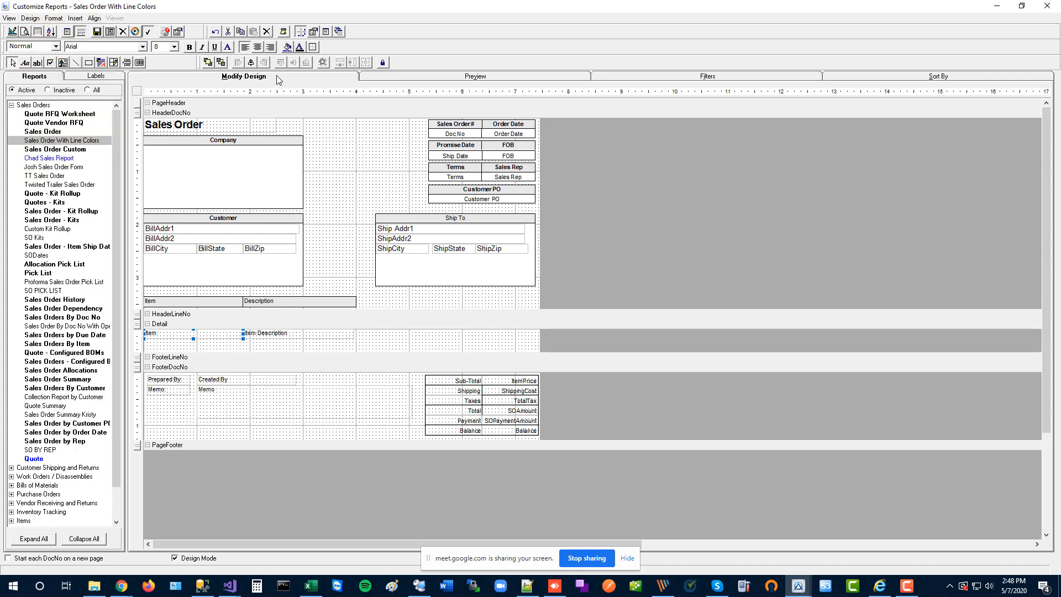
click(313, 31)
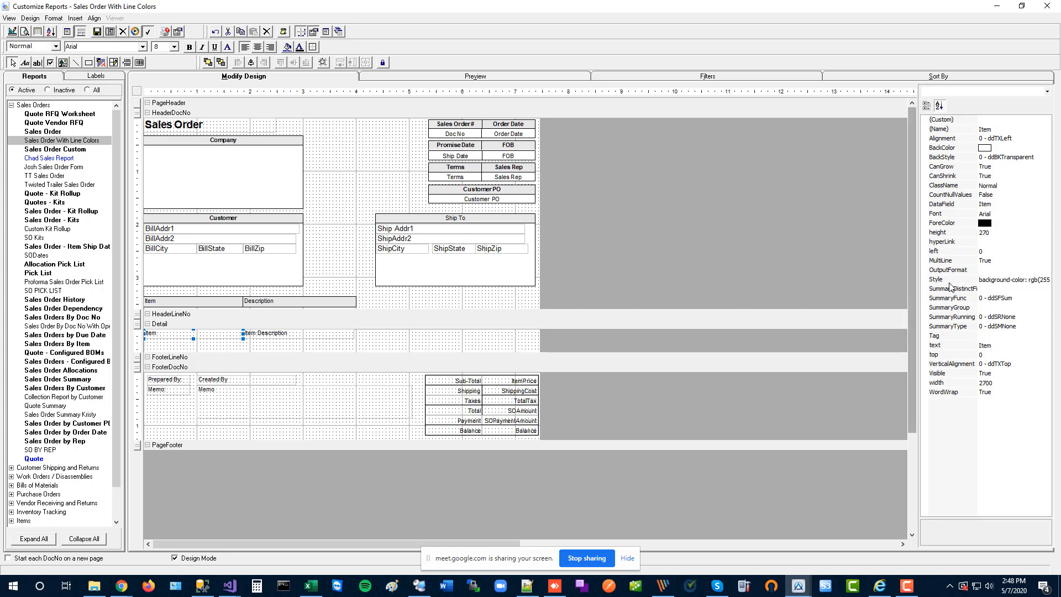
click(992, 206)
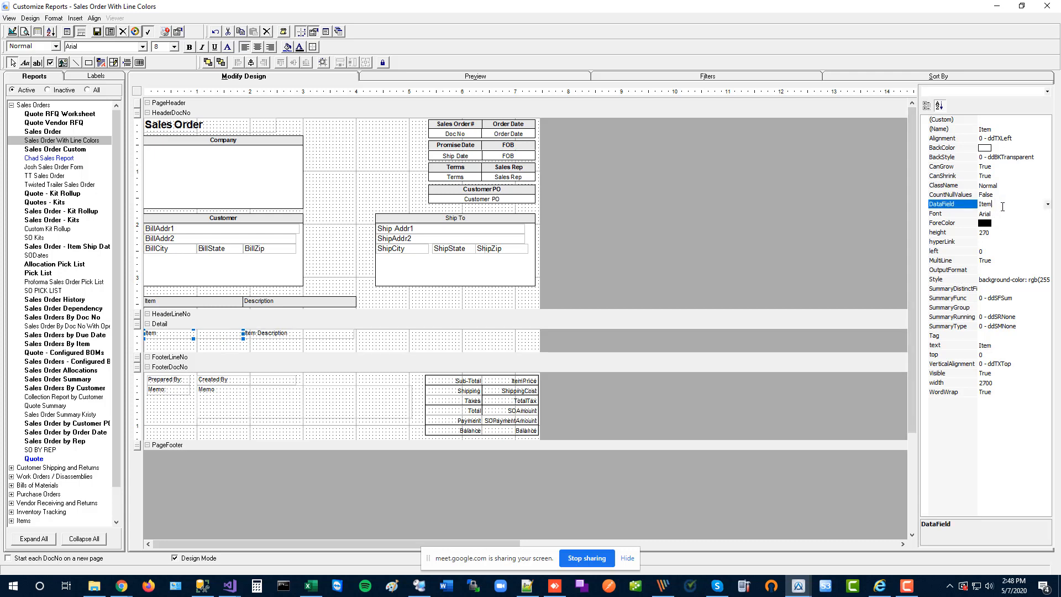
click(991, 206)
right_click(990, 208)
click(979, 240)
- Start a new calculated field with the formula (case when ([Line No] % 2) = 0 then [Item] else null end)
click(31, 18)
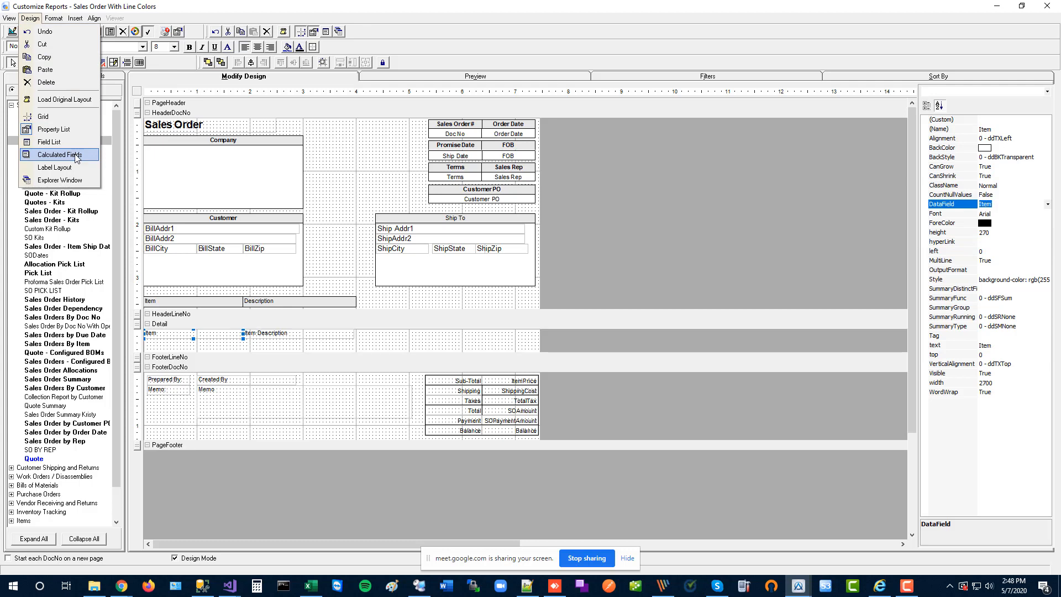
click(59, 155)
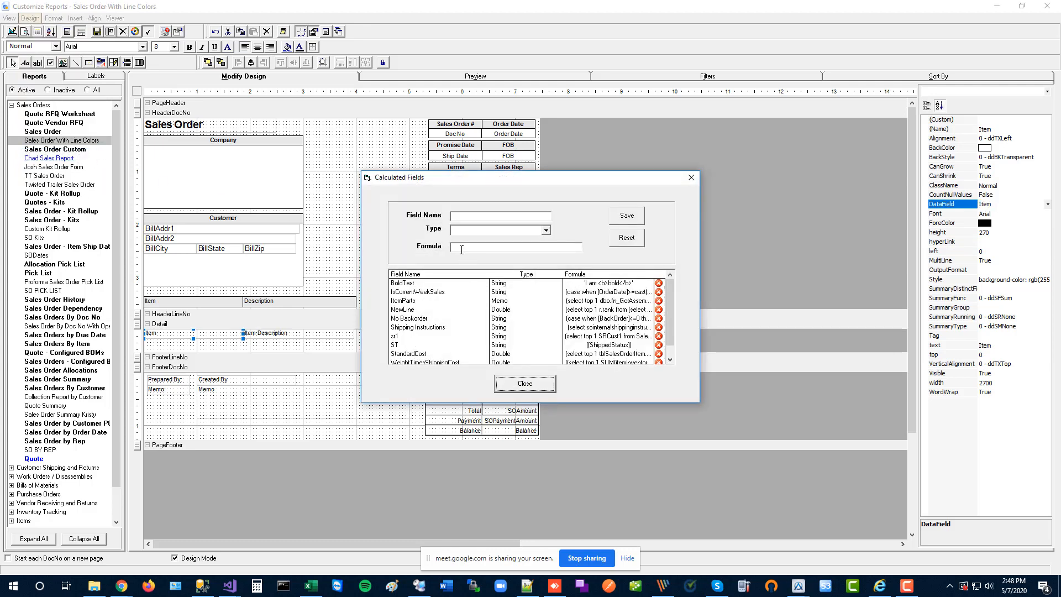
click(482, 249)
key(alt+Tab)
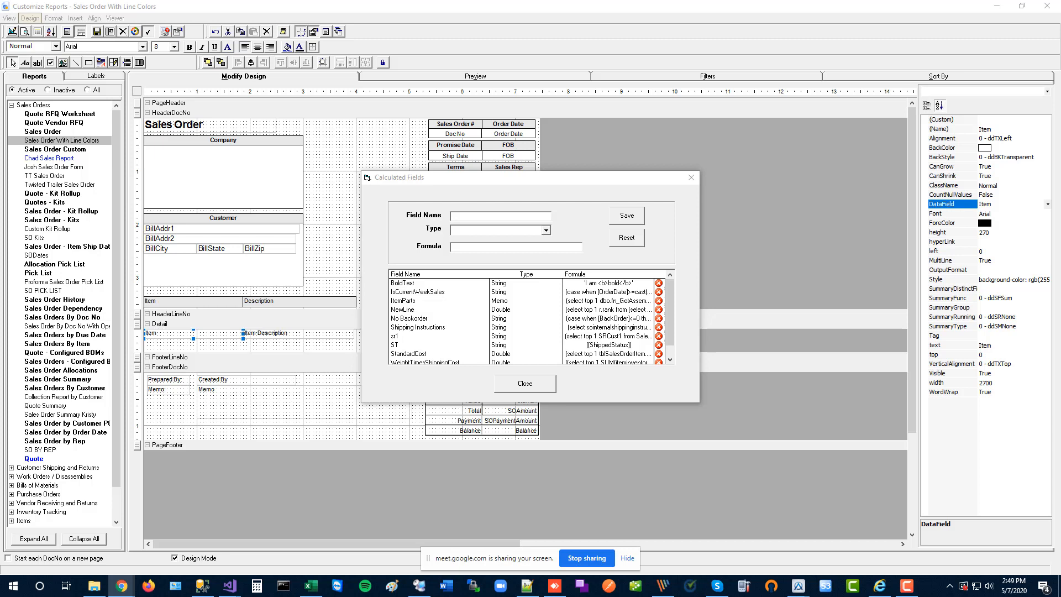
click(488, 246)
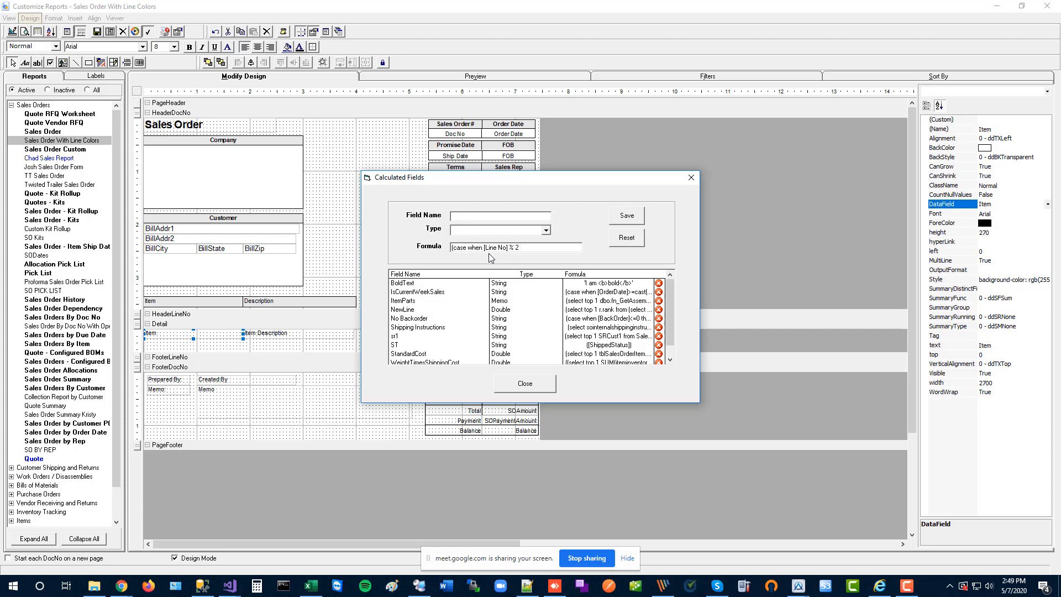
text(= 0)
text(()
text())
text( then )
text([Item)
text(])
text( else nu)
text(ll end)
text())
- Name the calculated field ItemEven, set its type to String, and save it
click(484, 216)
text(ItemEven)
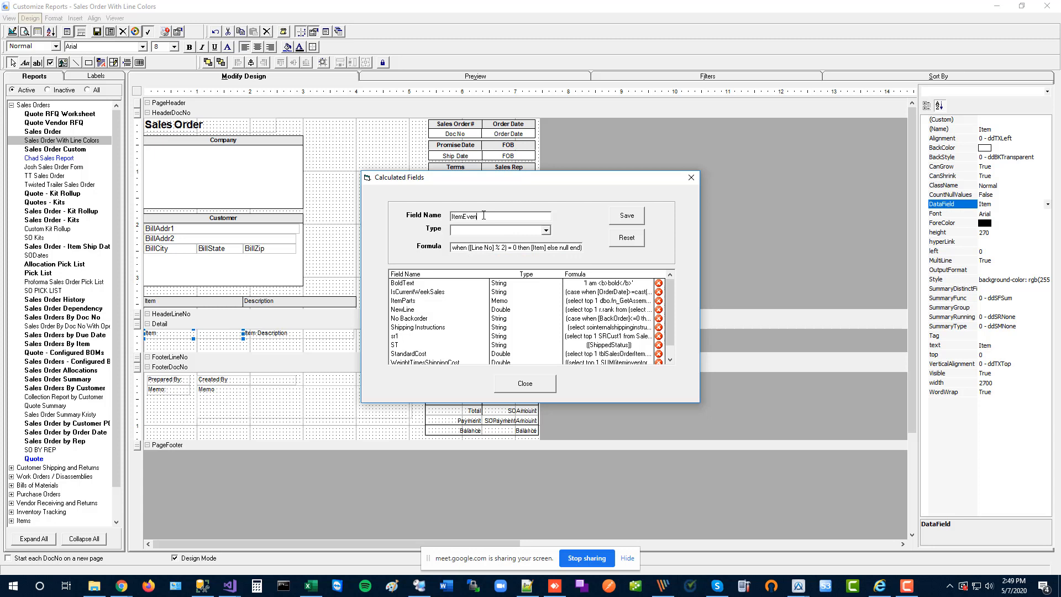
click(545, 230)
click(470, 255)
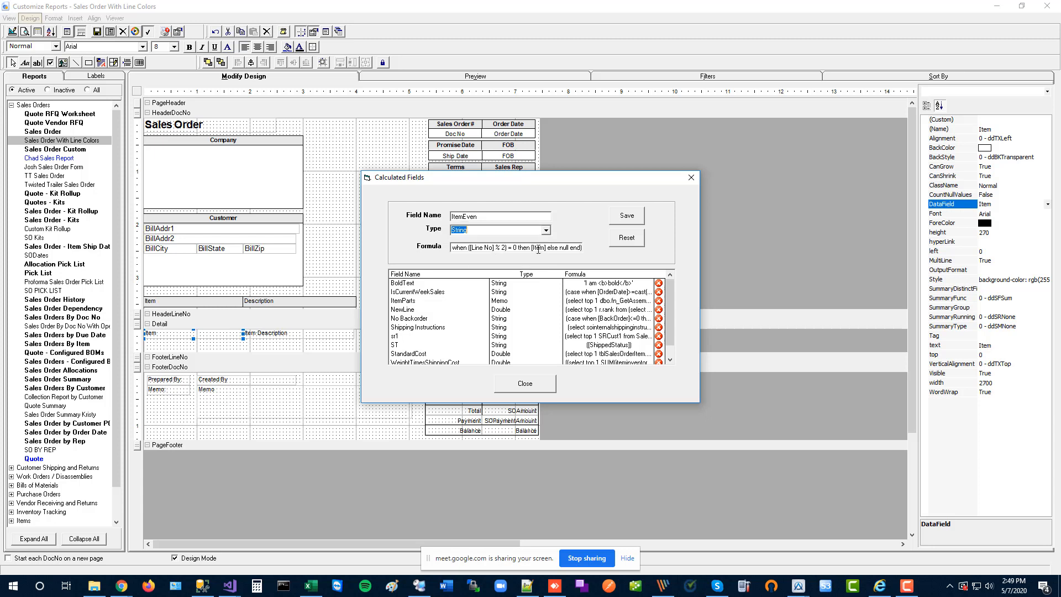
click(629, 215)
- Copy the full ItemEven formula and close the calculated fields editor
click(527, 248)
drag(481, 247, 585, 250)
click(486, 247)
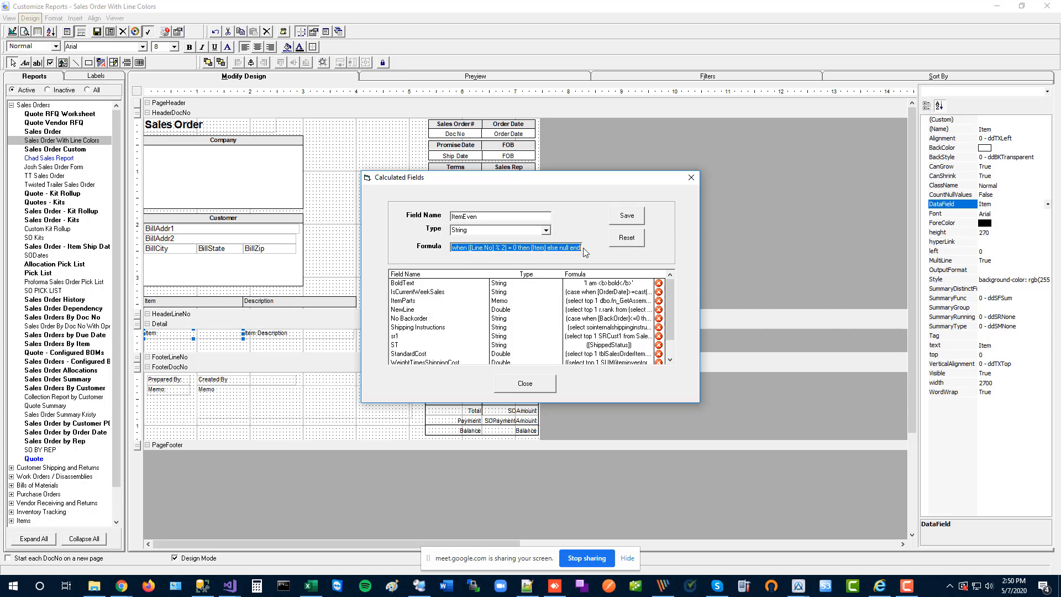
right_click(560, 249)
click(582, 285)
key(alt+Tab)
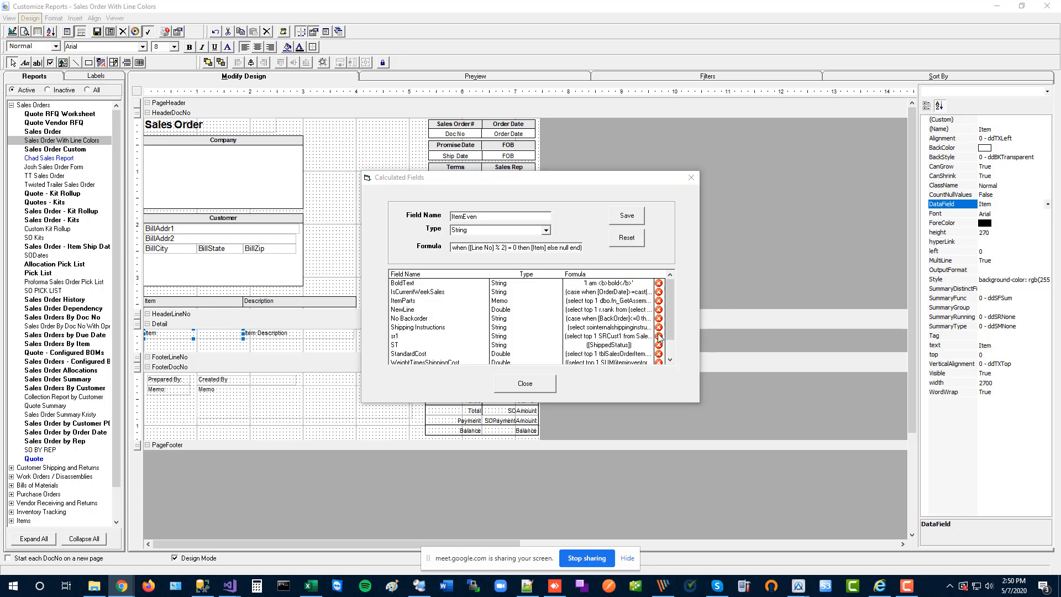
click(522, 387)
- Reopen the calculated fields editor, paste the even-line formula for a new field, and change its comparison to <> 0
click(31, 17)
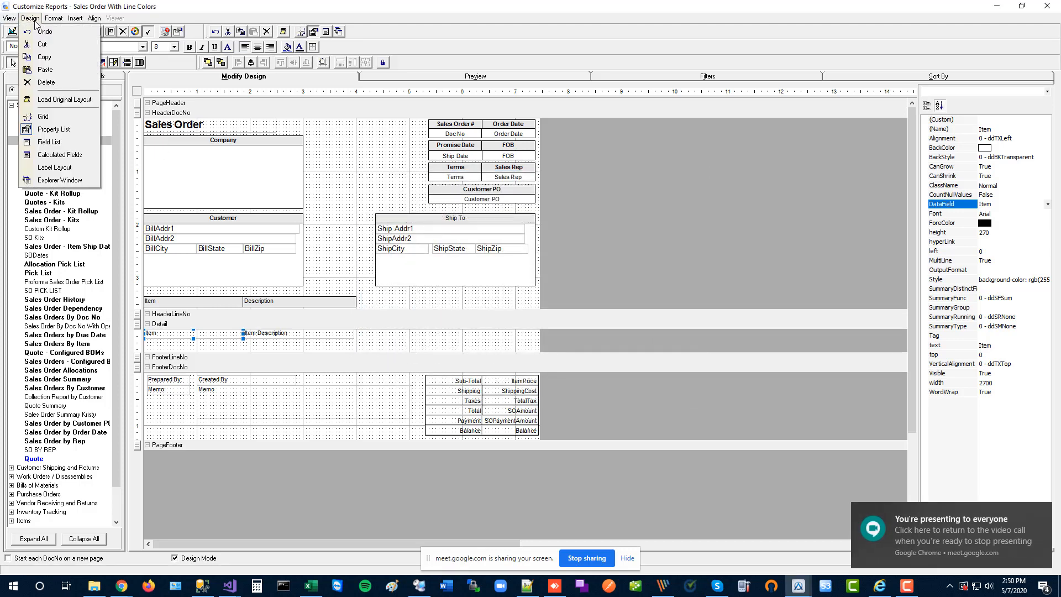
click(61, 156)
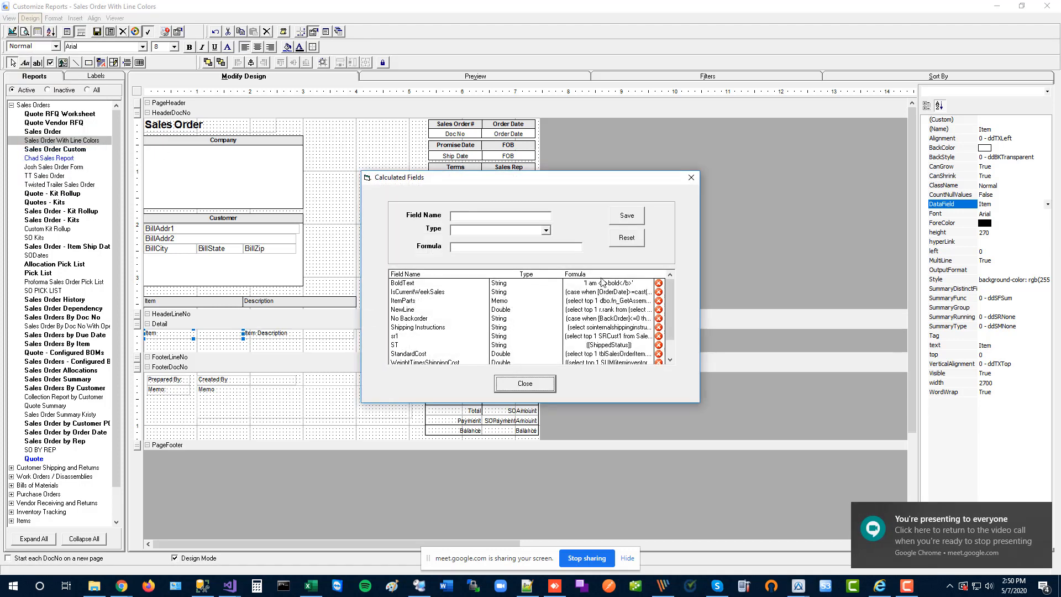
click(488, 250)
key(ctrl+v)
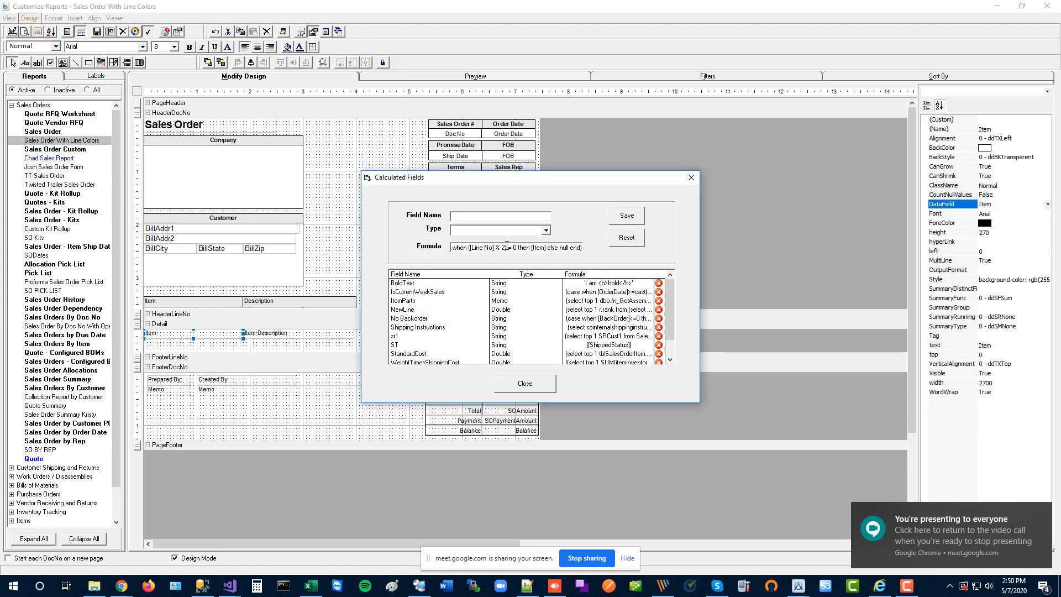
click(507, 247)
key(BackSpace)
text(<>)
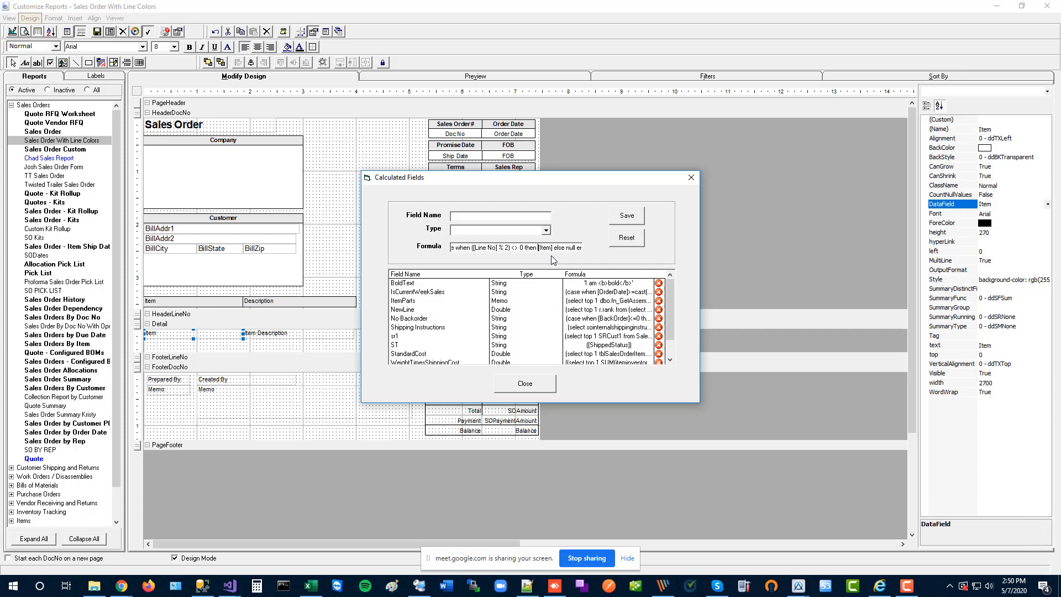
- Set the new calculated field's type to String, name it ItemOdd, and close the editor without saving
click(546, 230)
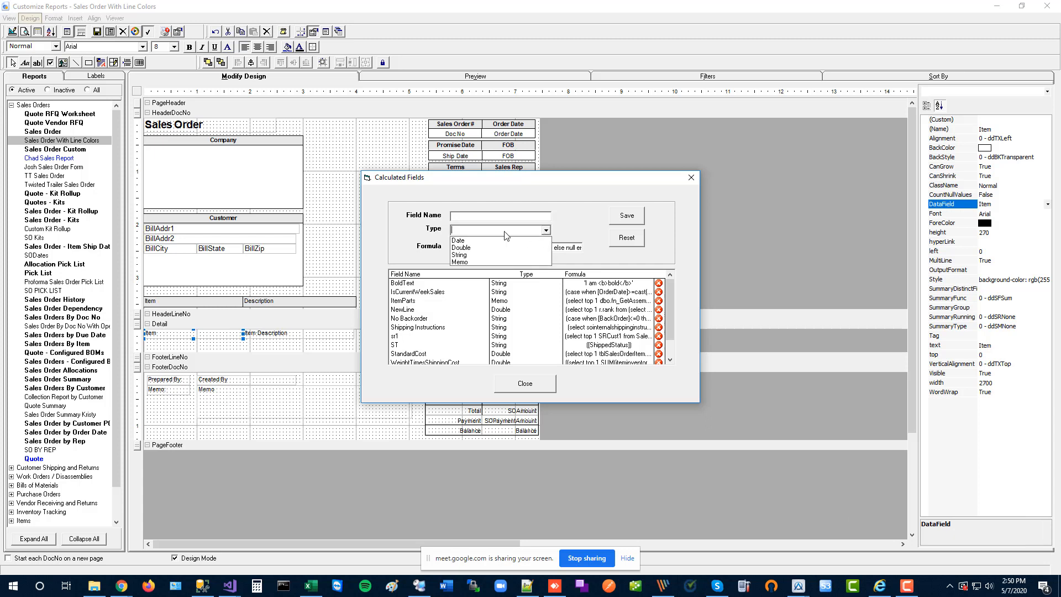
click(469, 254)
click(472, 218)
text(Item)
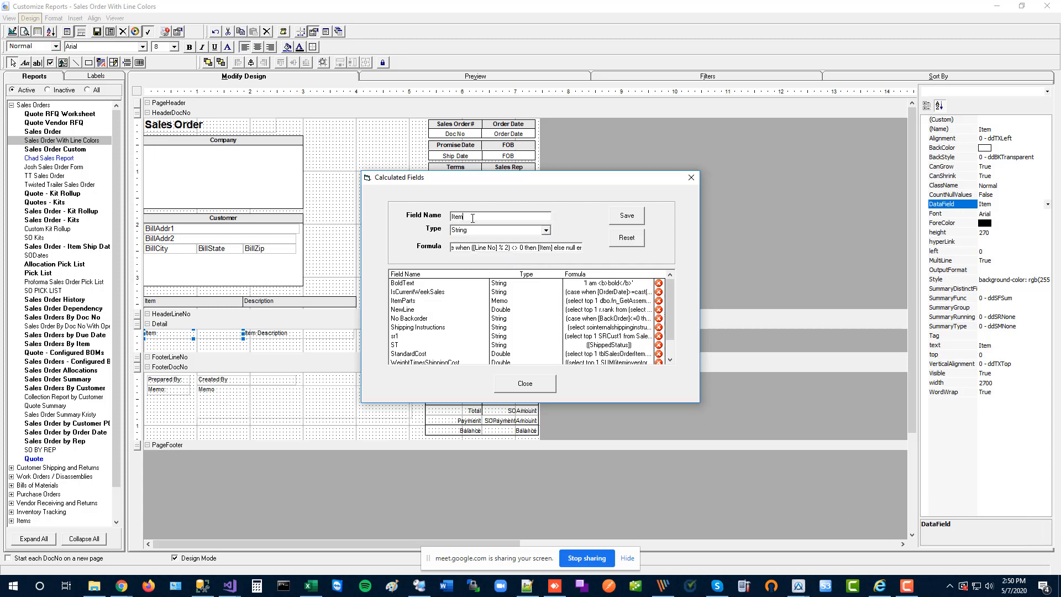
text(Odd)
click(528, 388)
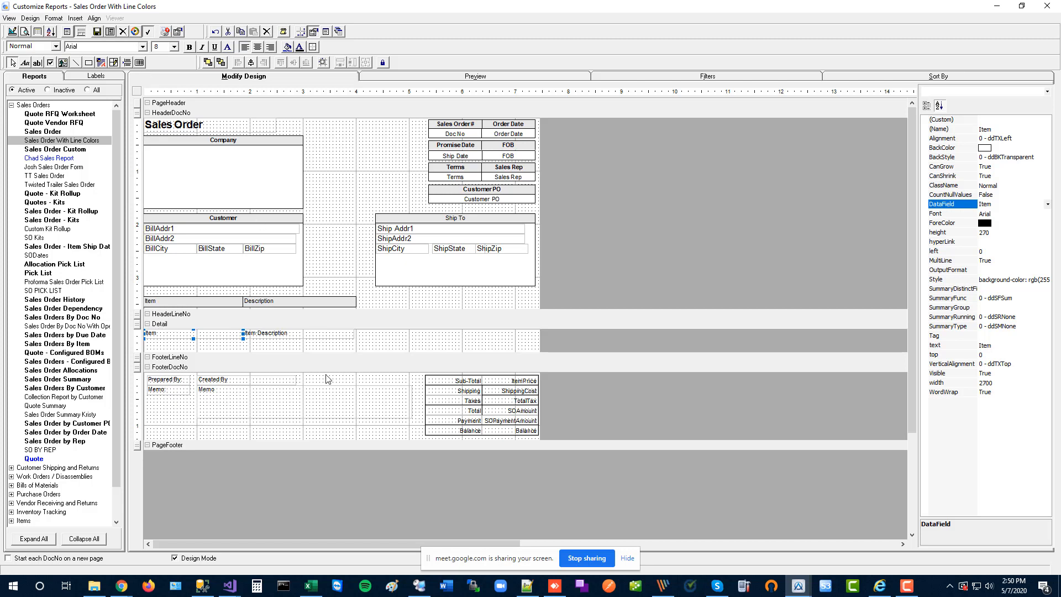
- Make the Detail section taller and set the Item field's DataField to ItemEven
drag(287, 354, 287, 377)
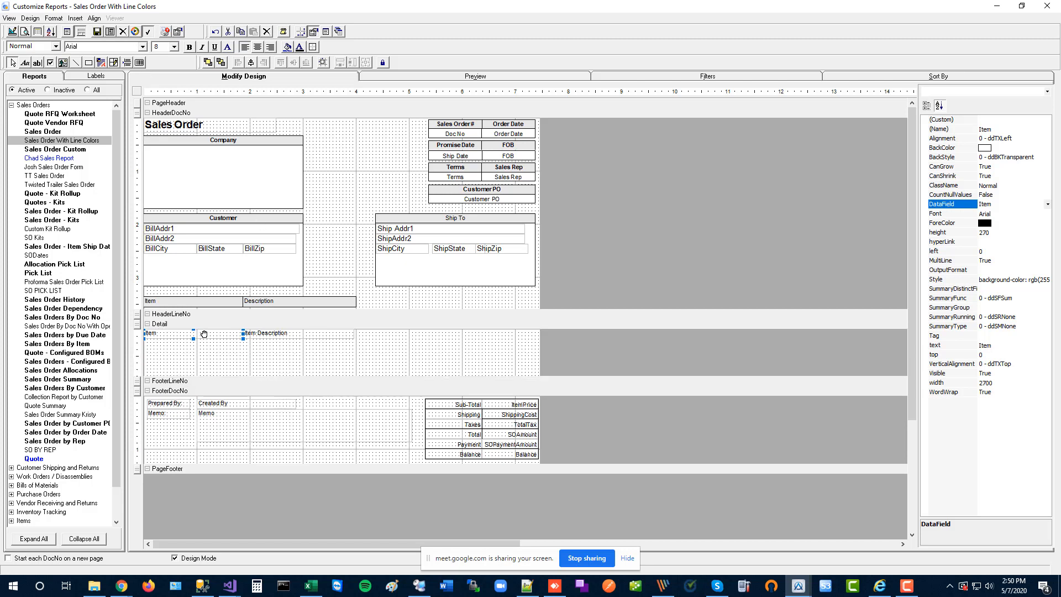
click(1047, 209)
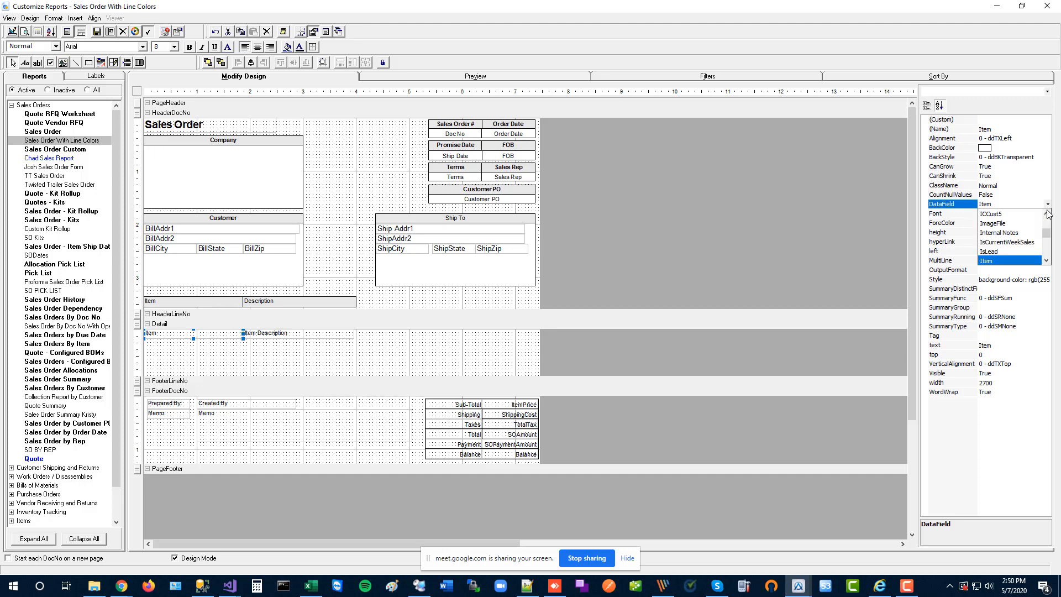
drag(1046, 239, 1046, 253)
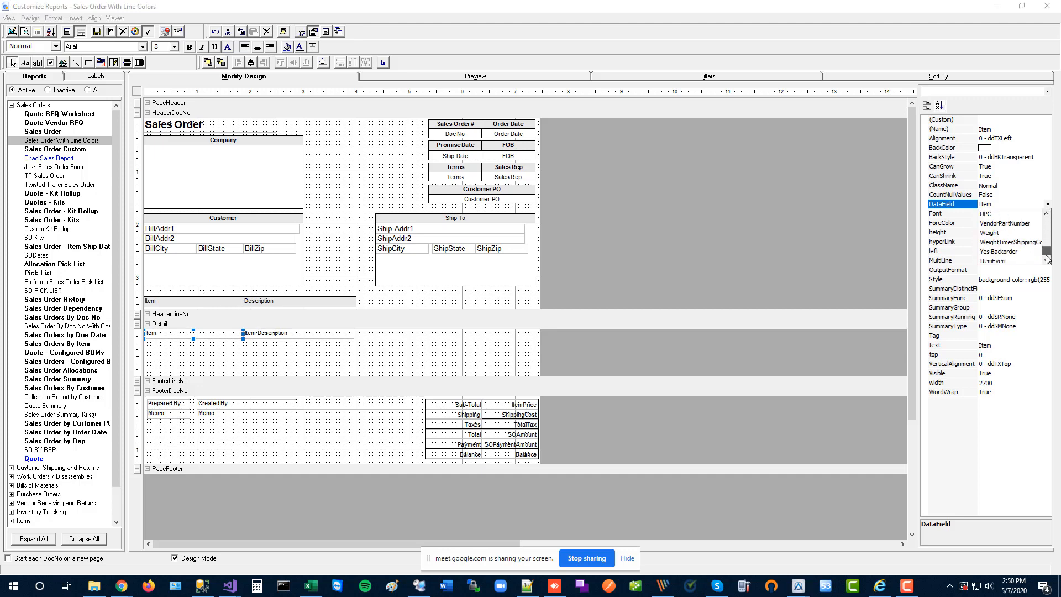
click(994, 260)
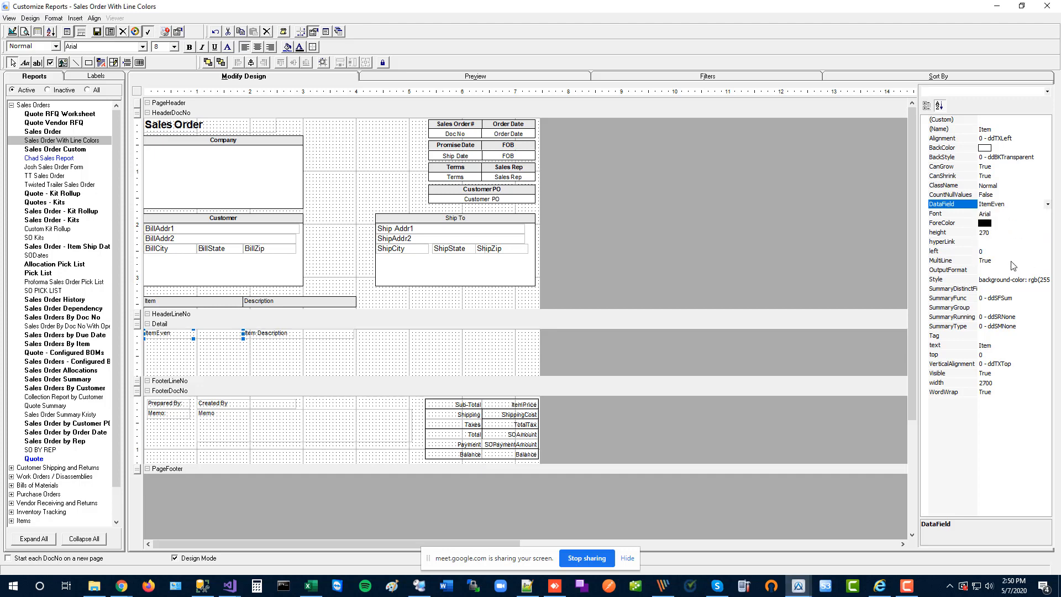
- Load the saved ItemEven calculated field, copy its formula, and close the calculated fields editor
click(31, 18)
click(71, 154)
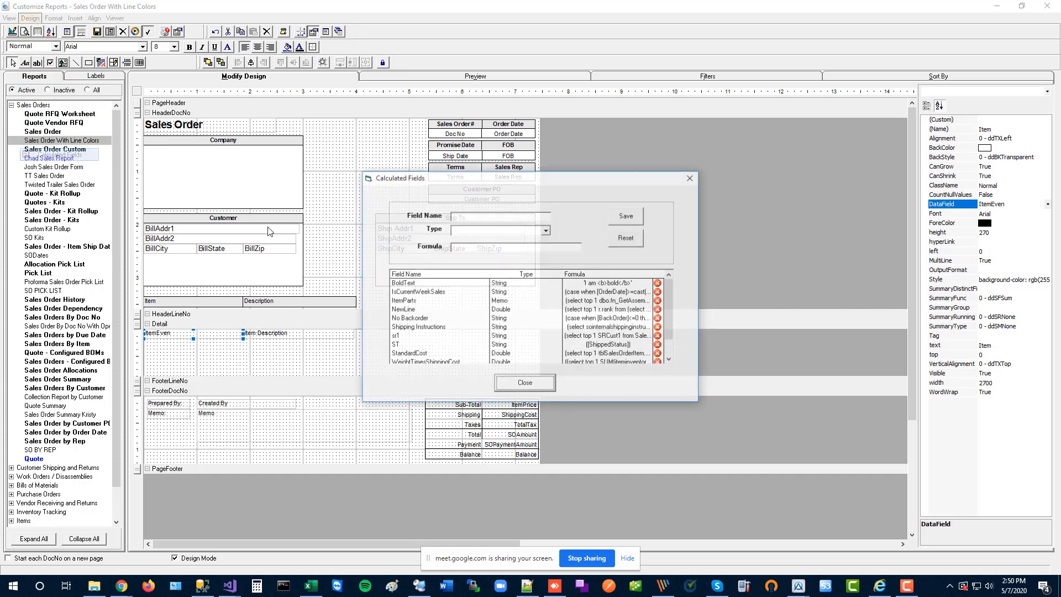
click(668, 352)
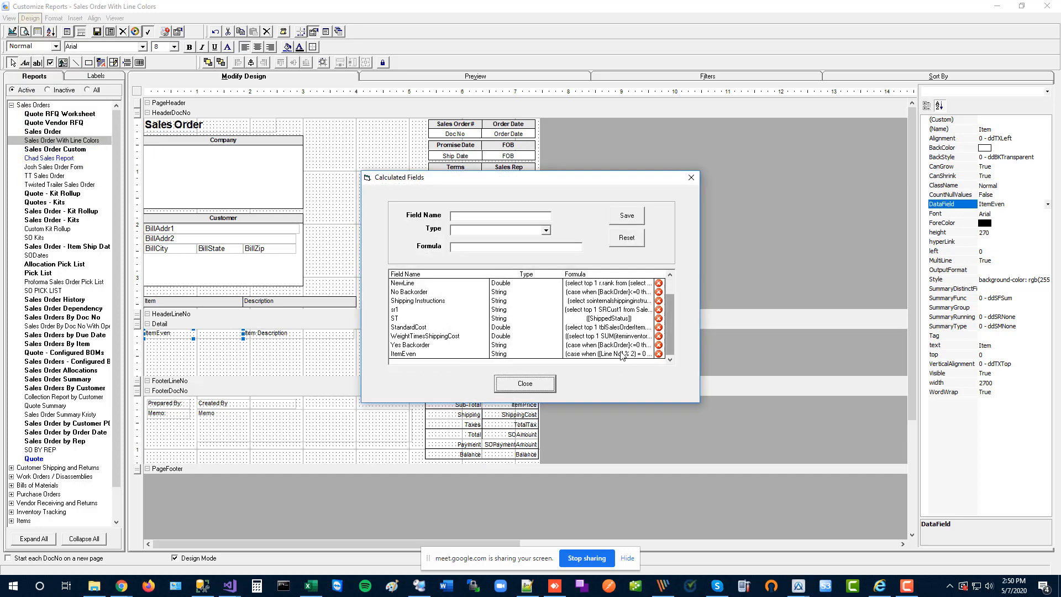
click(670, 284)
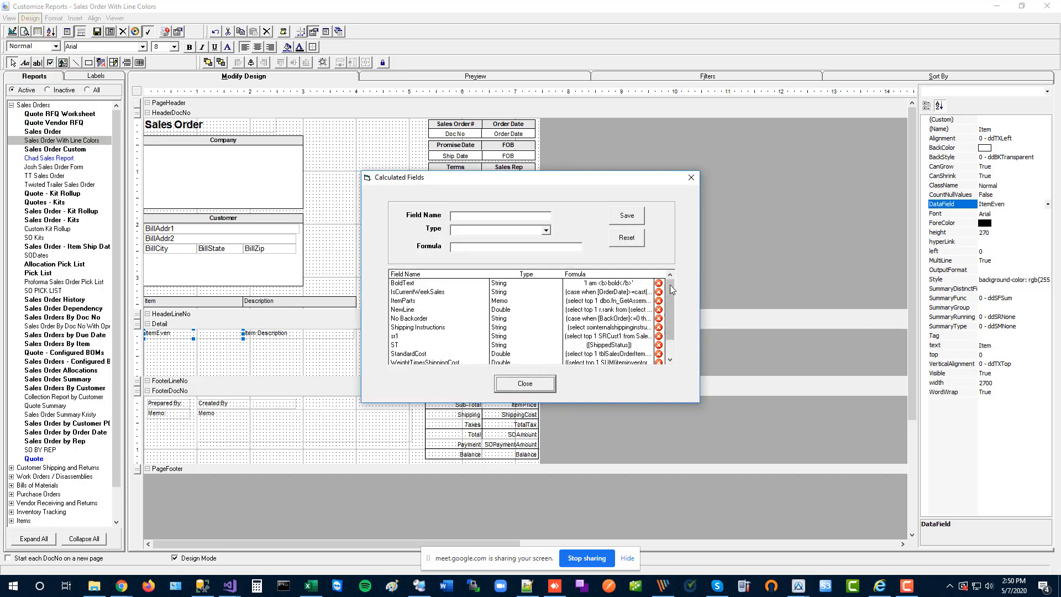
click(669, 356)
click(404, 354)
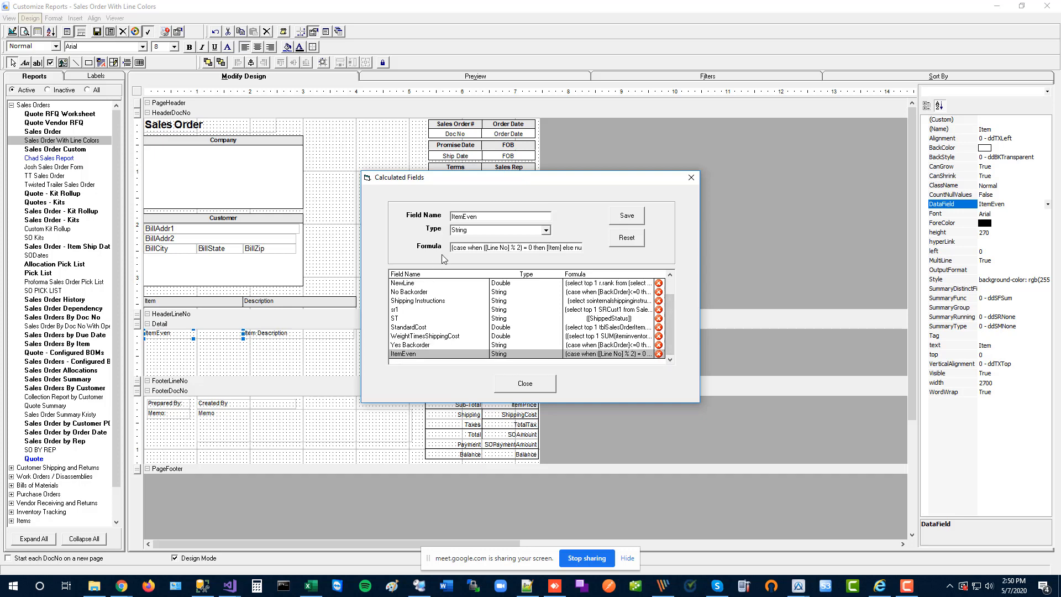
drag(471, 247, 601, 247)
right_click(565, 246)
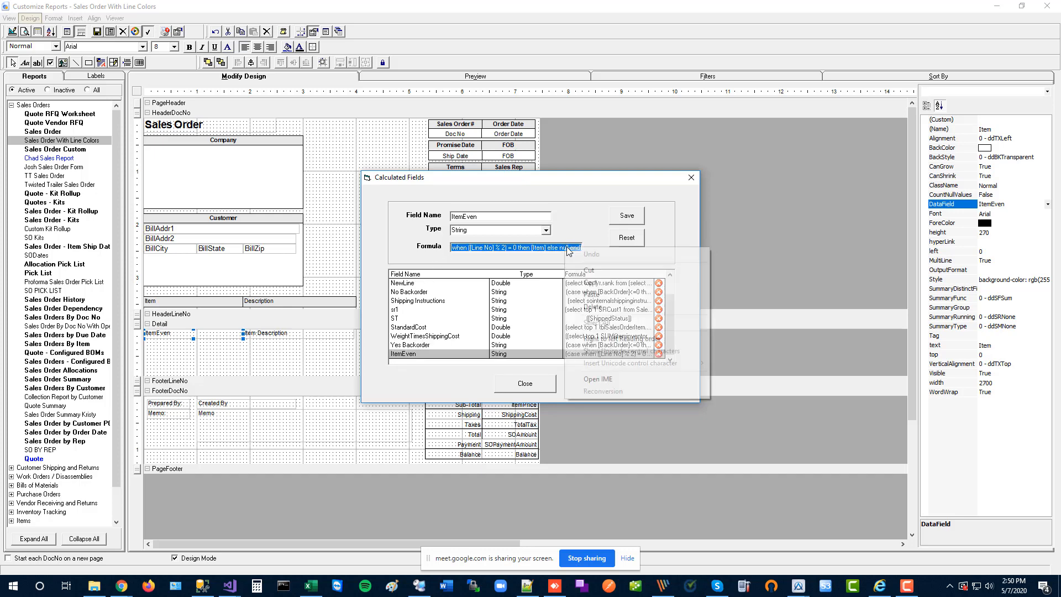
click(589, 282)
click(525, 384)
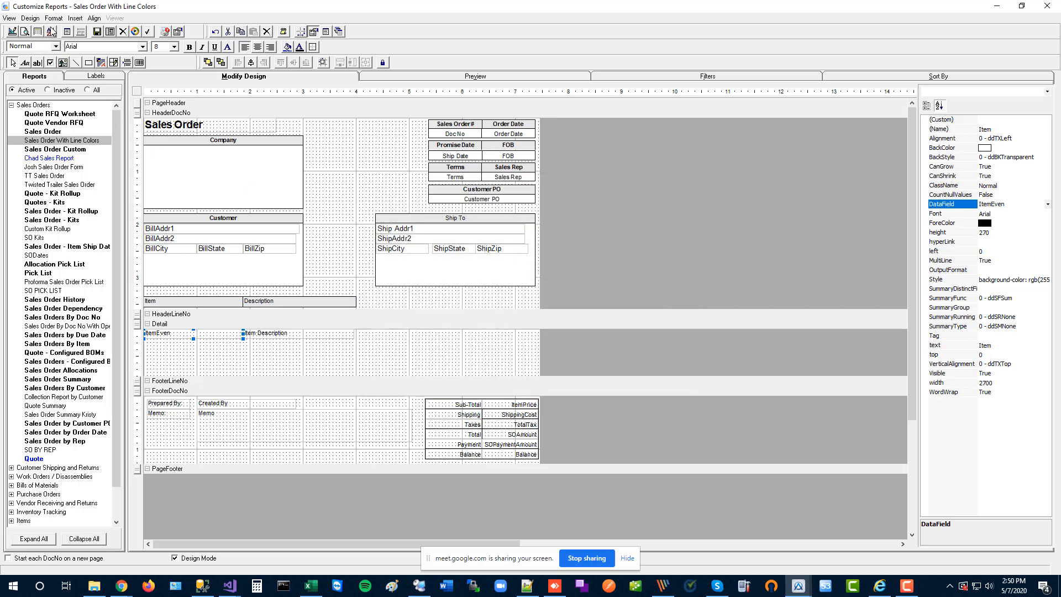
- Reopen the calculated fields editor, paste the copied even-line item formula, and change its comparison to <> 0
click(30, 17)
click(60, 154)
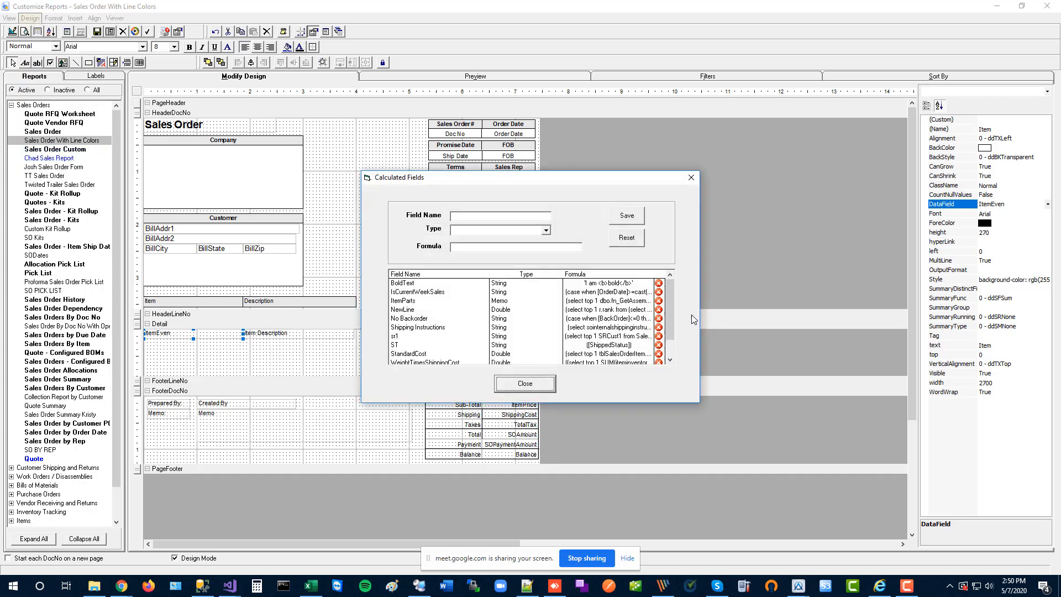
click(500, 249)
key(ctrl+v)
click(509, 248)
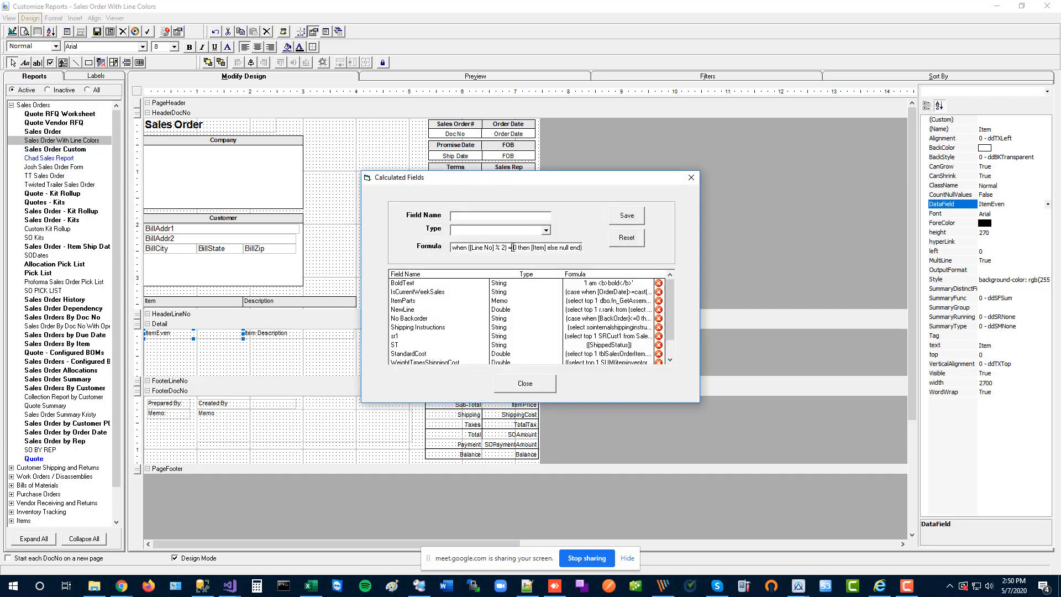
key(BackSpace)
text(<>)
- Set the new calculated field's type to String, name it ItemOdd, save it, and close the editor
click(545, 230)
click(458, 255)
click(468, 216)
text(ItemOdd)
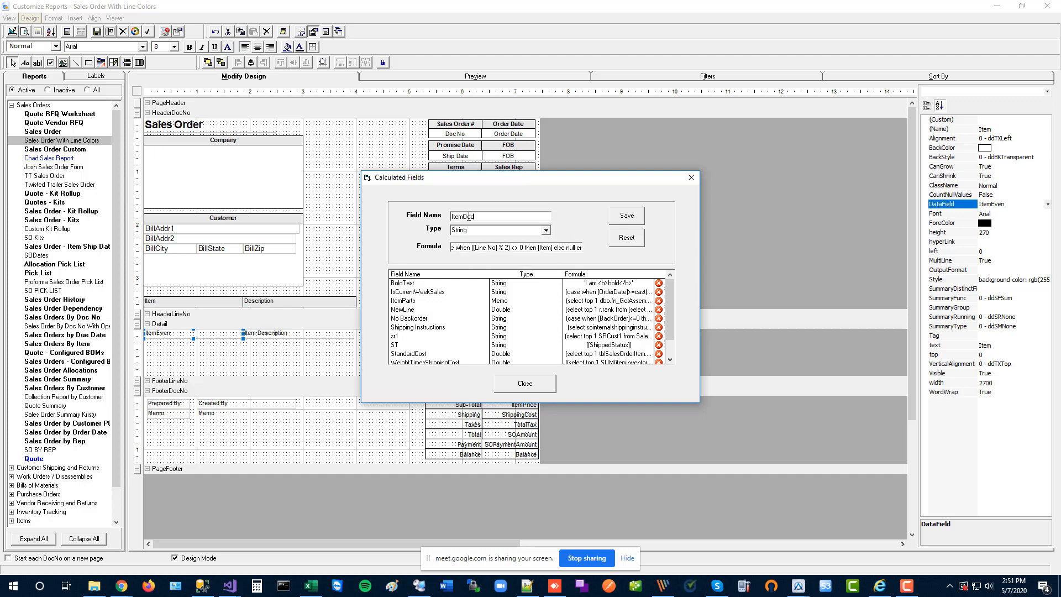
click(628, 216)
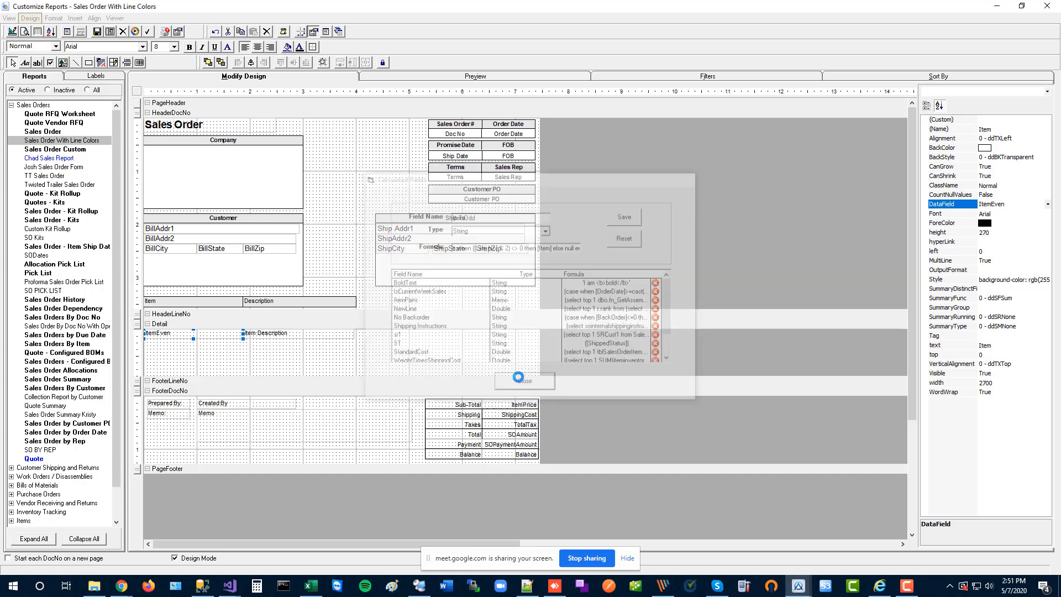
click(523, 385)
- Select the description field in the Detail section and copy its DataField value, Item Description
click(307, 333)
click(295, 332)
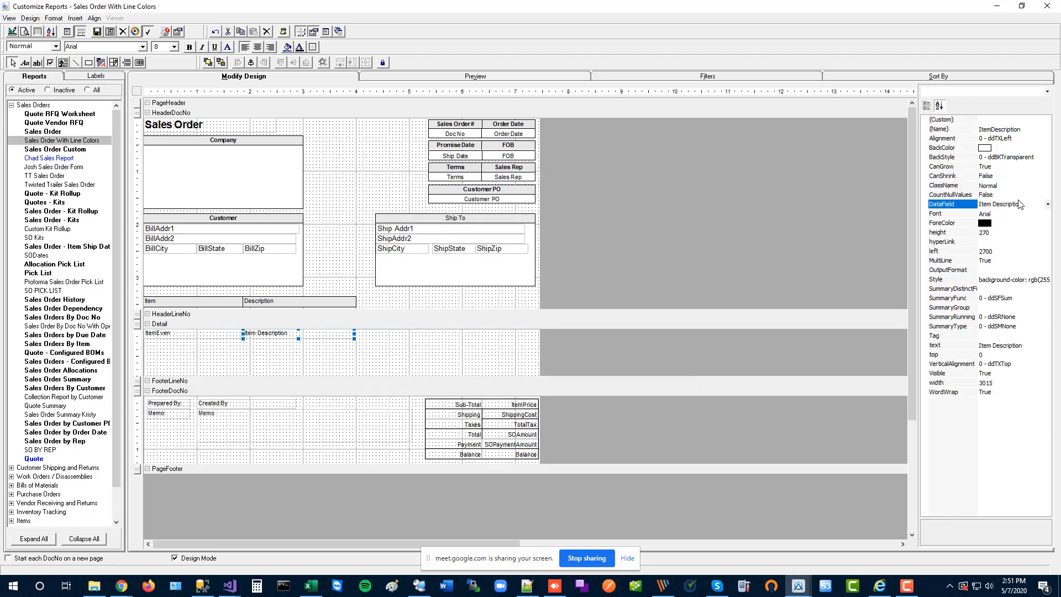
click(1020, 204)
right_click(982, 210)
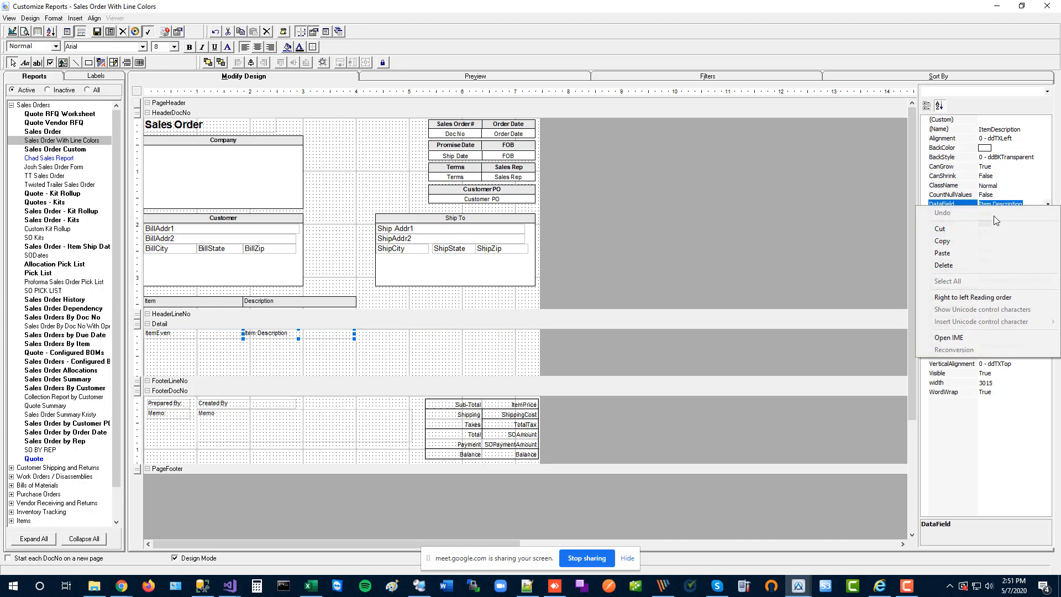
click(978, 241)
- Load the saved ItemEven calculated field, copy its whole formula, and close the calculated fields editor
click(30, 18)
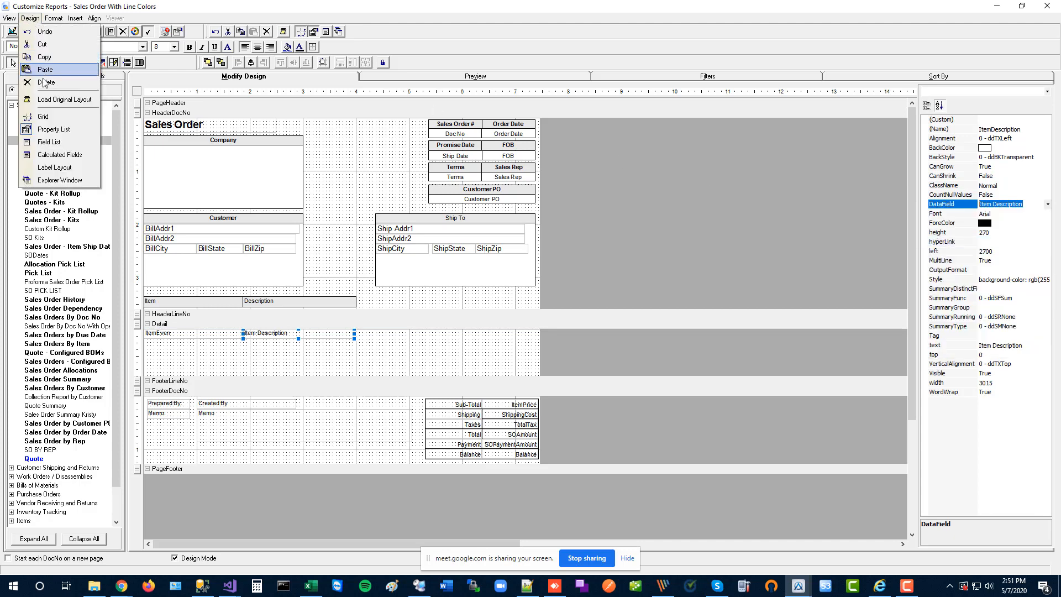
click(60, 154)
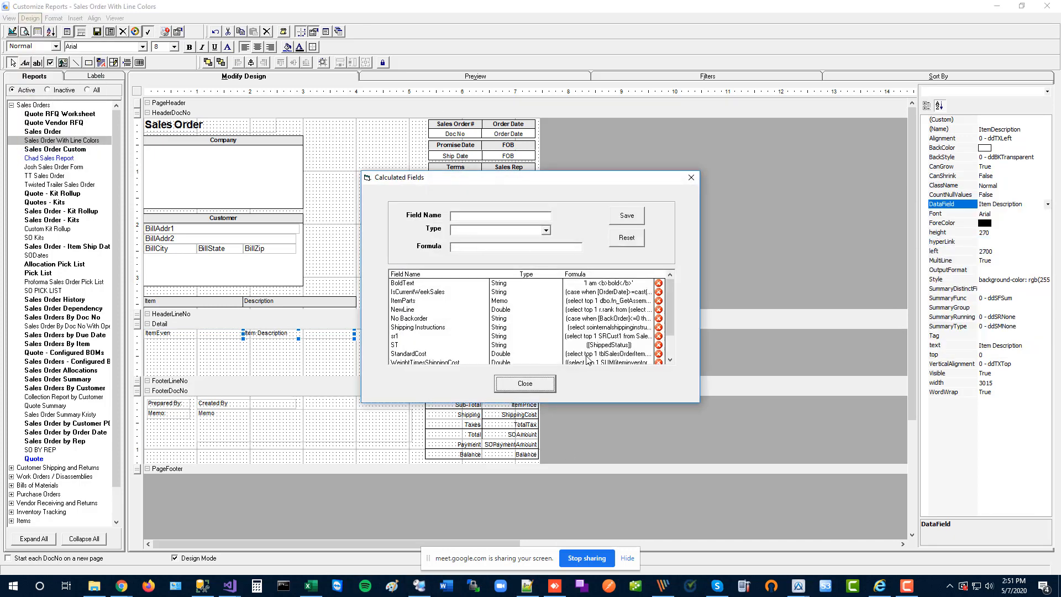
click(484, 248)
drag(671, 325, 676, 366)
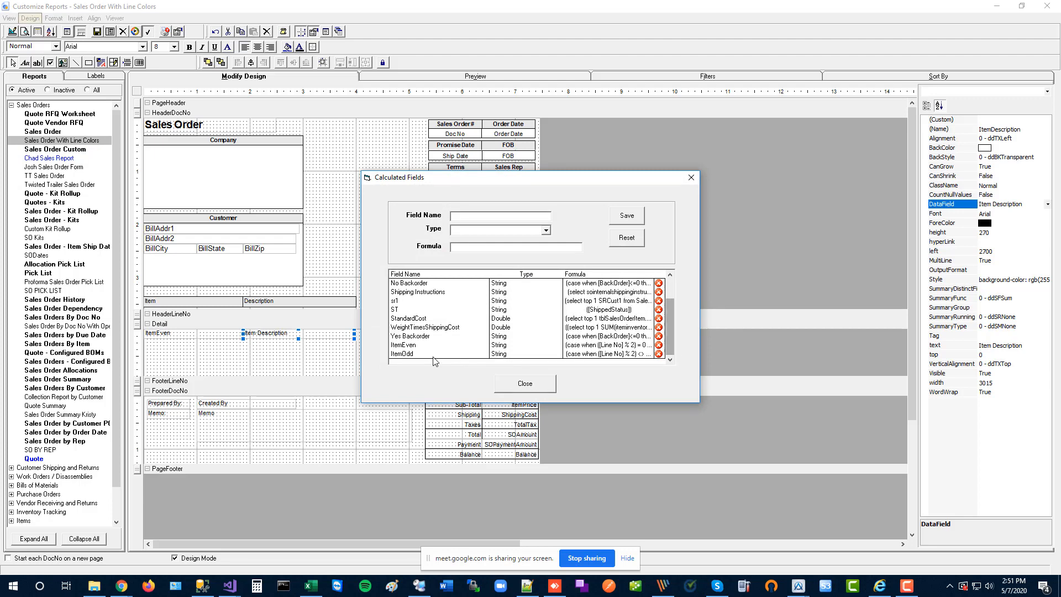
click(426, 345)
drag(452, 246, 625, 246)
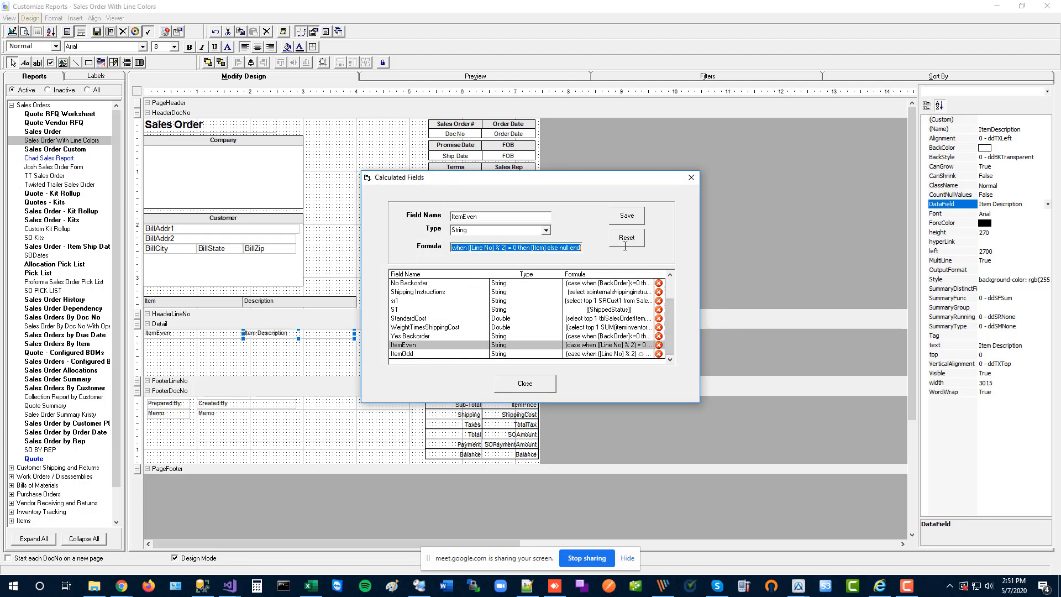
right_click(537, 247)
click(558, 283)
click(690, 178)
- Reopen the calculated fields editor, paste the ItemEven formula, and change its returned field to [Item Description]
click(31, 18)
click(60, 155)
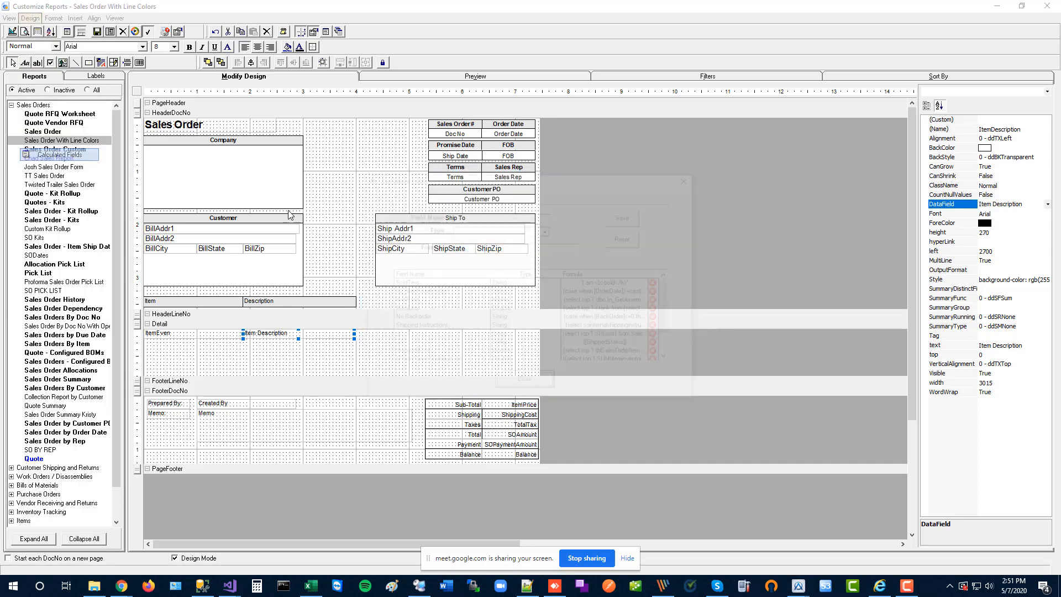
click(473, 247)
key(ctrl+v)
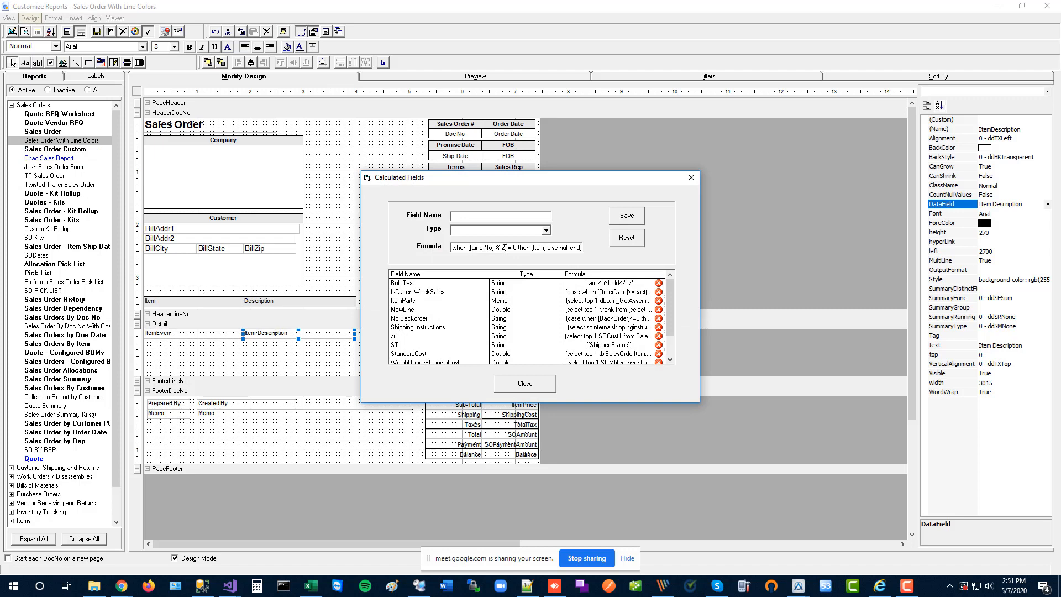
click(546, 247)
text(Description)
- Set the new calculated field's type to String, name it ItemDescriptionEven, and save it
click(546, 231)
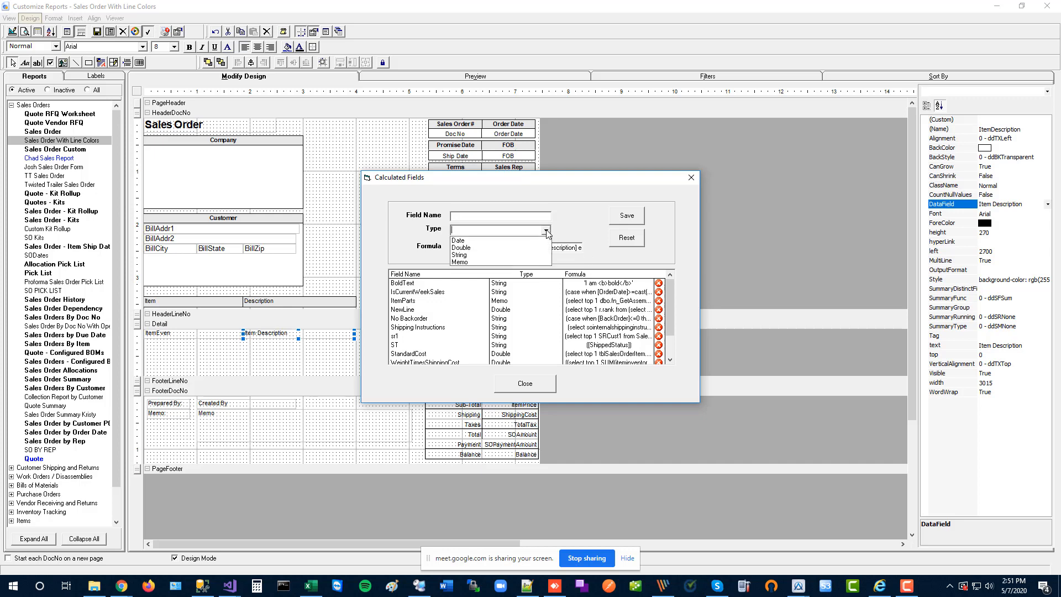
click(486, 247)
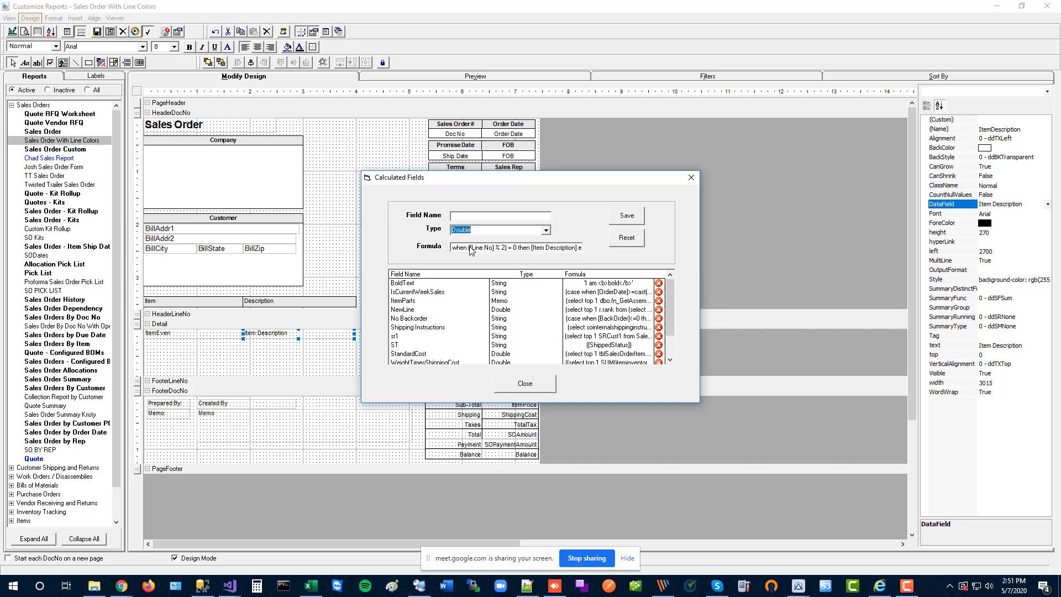
click(546, 230)
click(476, 255)
click(473, 214)
text(ItemDescriptionEven)
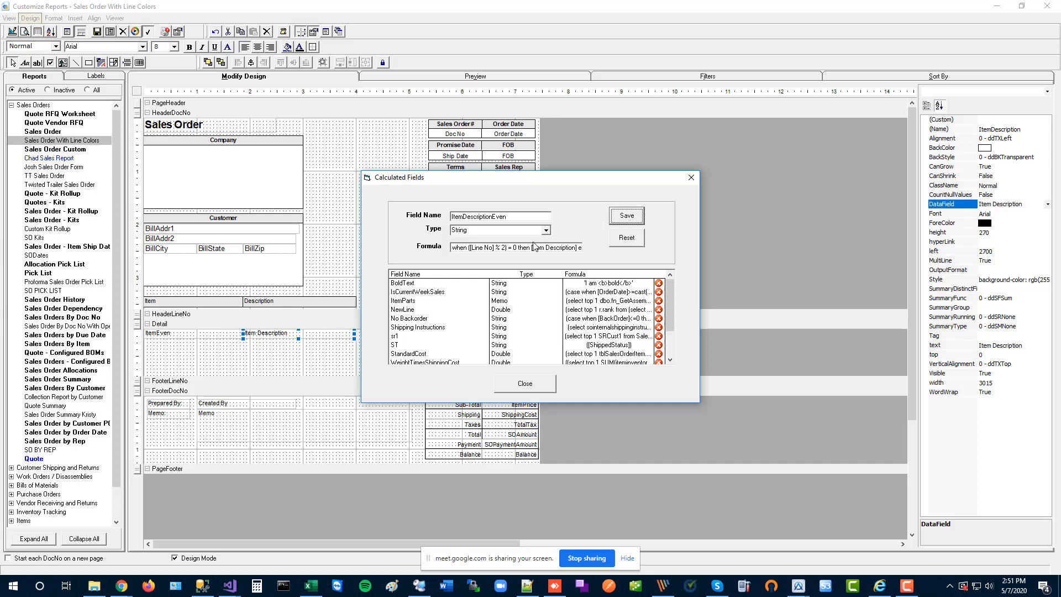
- Copy the whole ItemDescriptionEven formula and close the calculated fields editor
drag(480, 248, 388, 247)
click(453, 248)
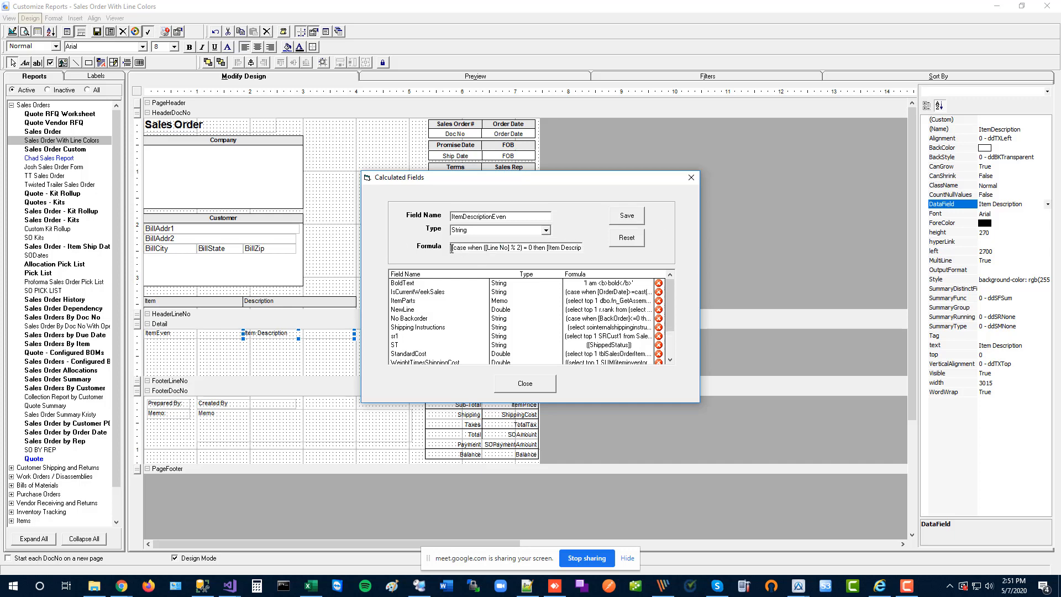
drag(452, 247, 709, 241)
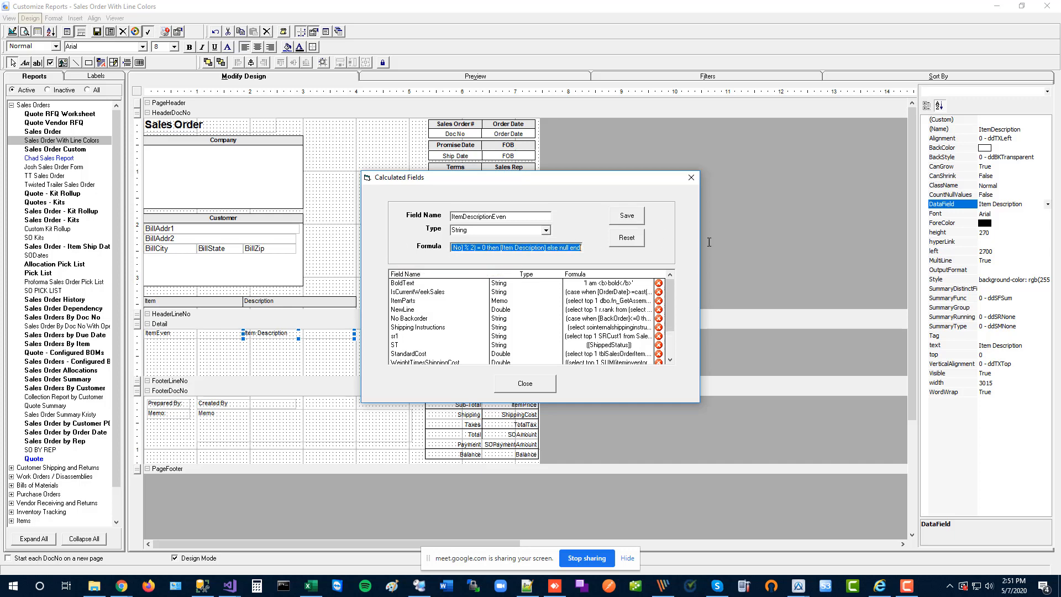
right_click(569, 249)
click(595, 285)
click(542, 383)
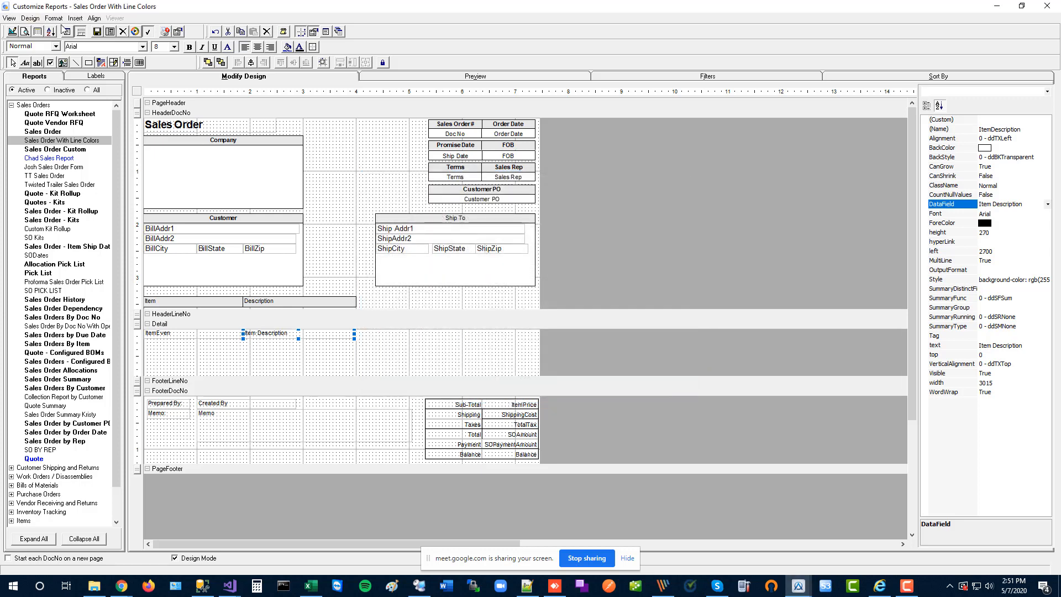
- Start another calculated field from the pasted ItemDescriptionEven formula and change its comparison to <> 0
click(31, 18)
click(44, 153)
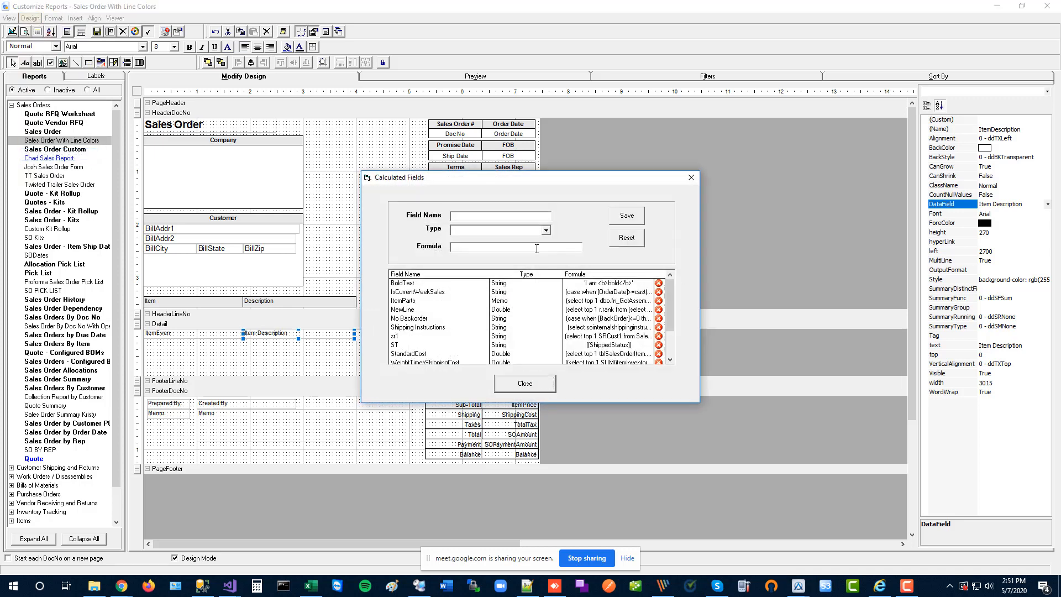
click(537, 248)
key(ctrl+v)
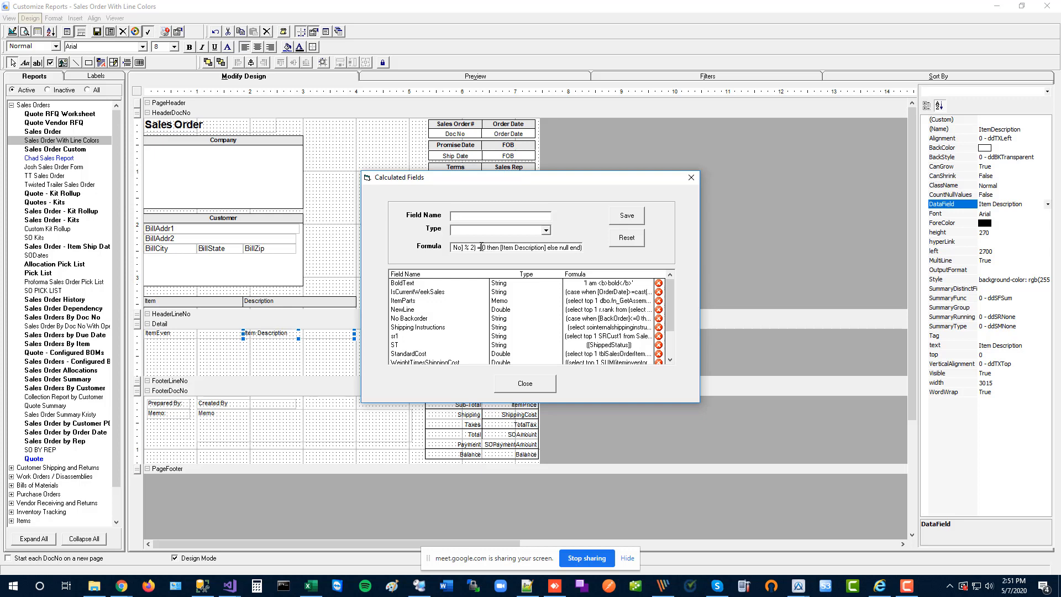
- Set the odd-line description field's type to String, name it ItemDescriptionOdd, save it, and close the editor
click(545, 229)
click(455, 254)
click(546, 230)
click(478, 256)
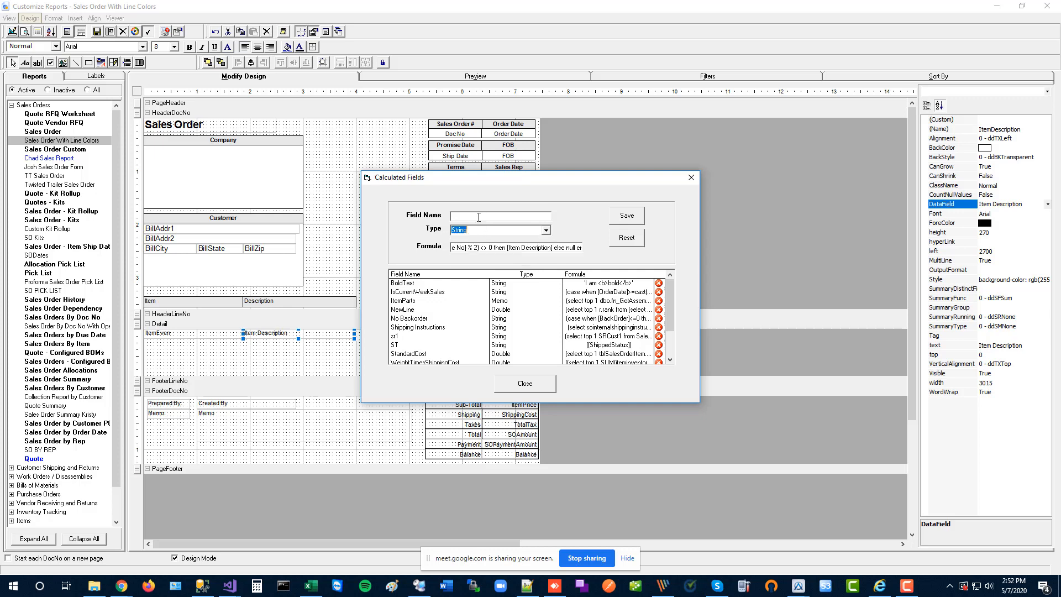
click(479, 217)
click(524, 385)
- Set the DataField of the Detail section's description field to ItemDescriptionEven
click(189, 334)
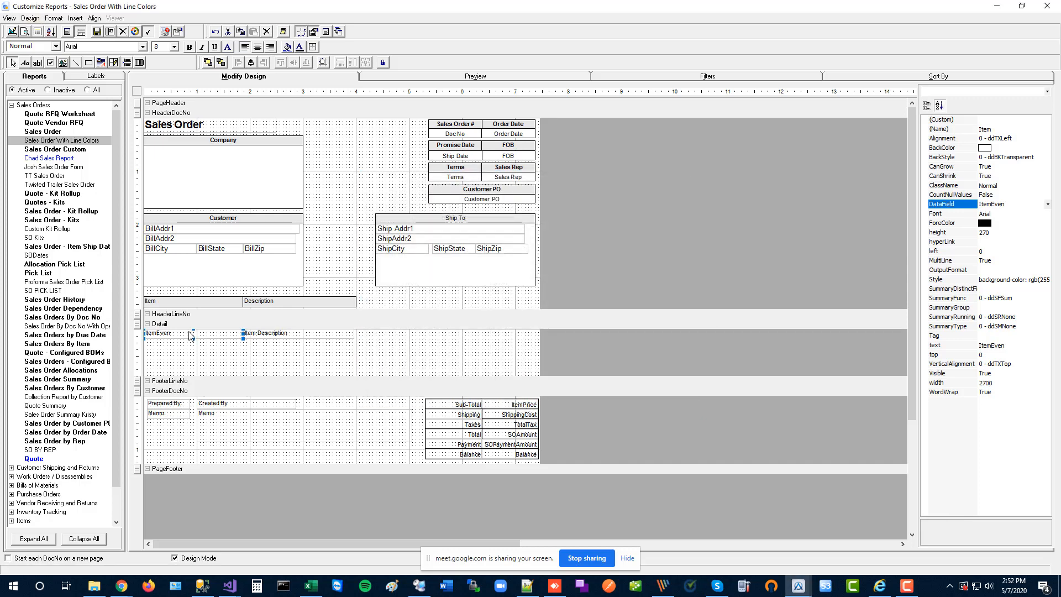
click(292, 338)
click(1043, 208)
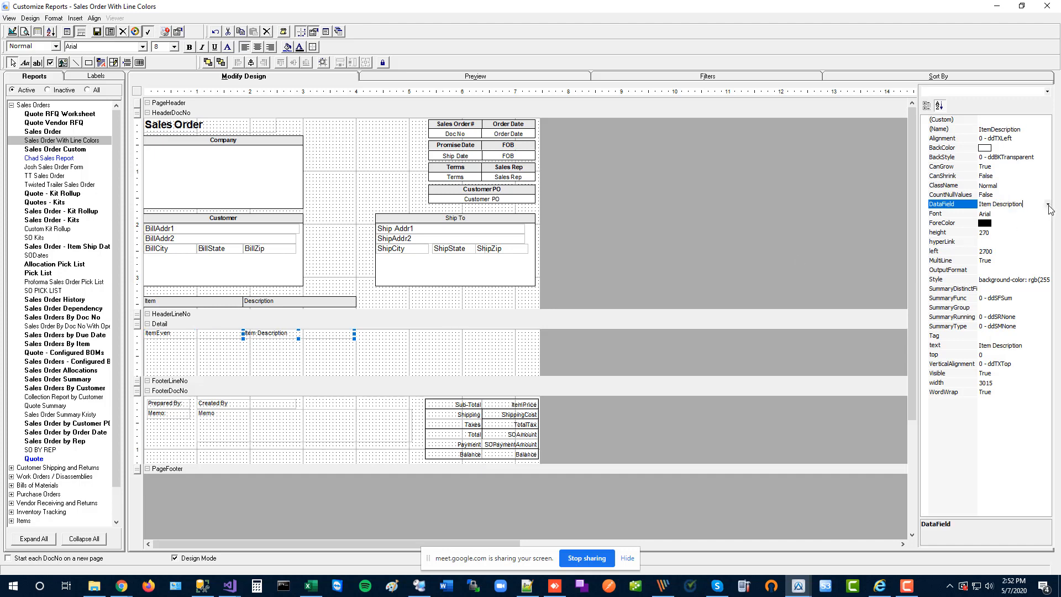
click(1047, 204)
drag(1047, 232, 1049, 264)
click(1020, 253)
- Copy the Detail section's item and description fields together and place the pasted pair just below the originals
ctrl+click(215, 335)
right_click(215, 335)
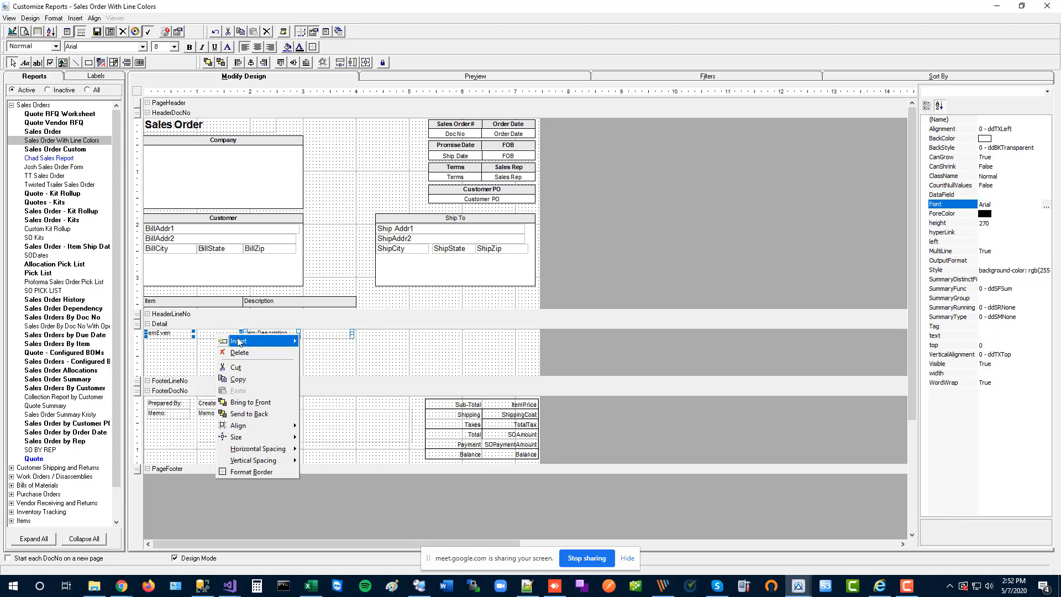
click(252, 378)
right_click(247, 367)
click(282, 430)
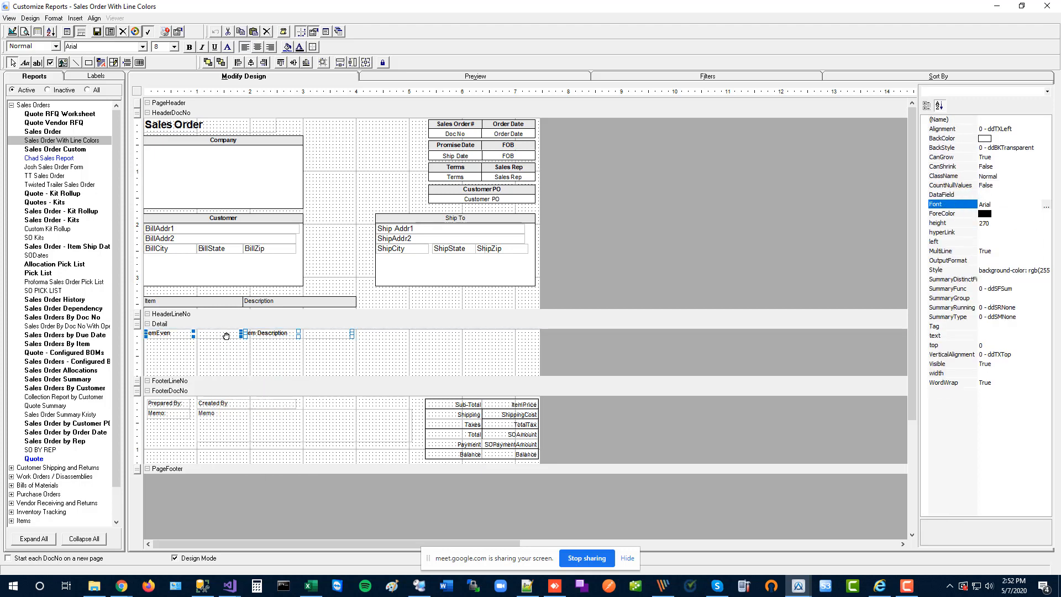
click(224, 352)
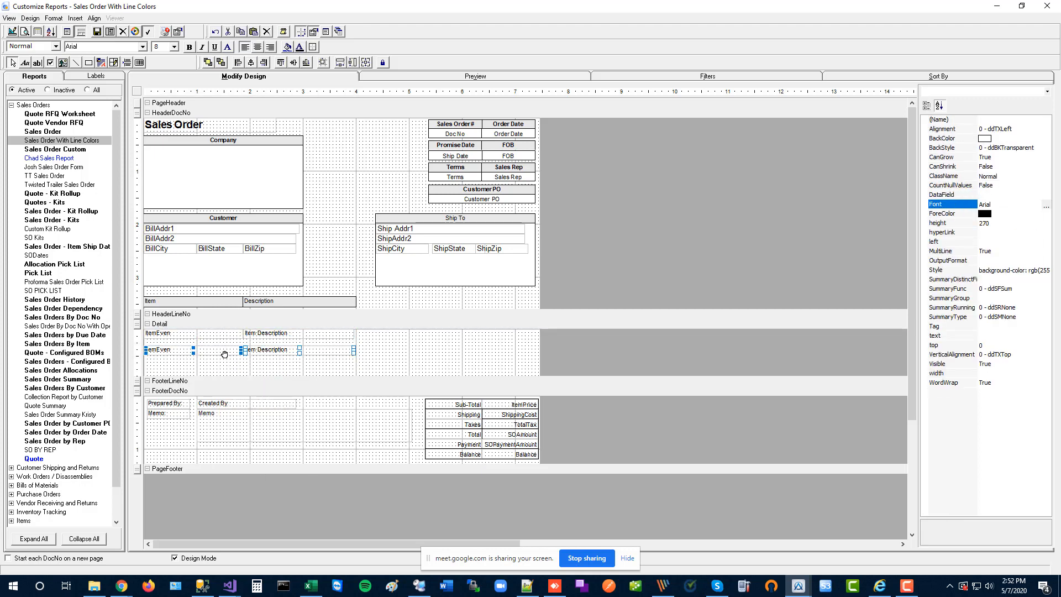
- Set the DataField of the duplicated item field in the lower Detail row to ItemOdd
click(223, 351)
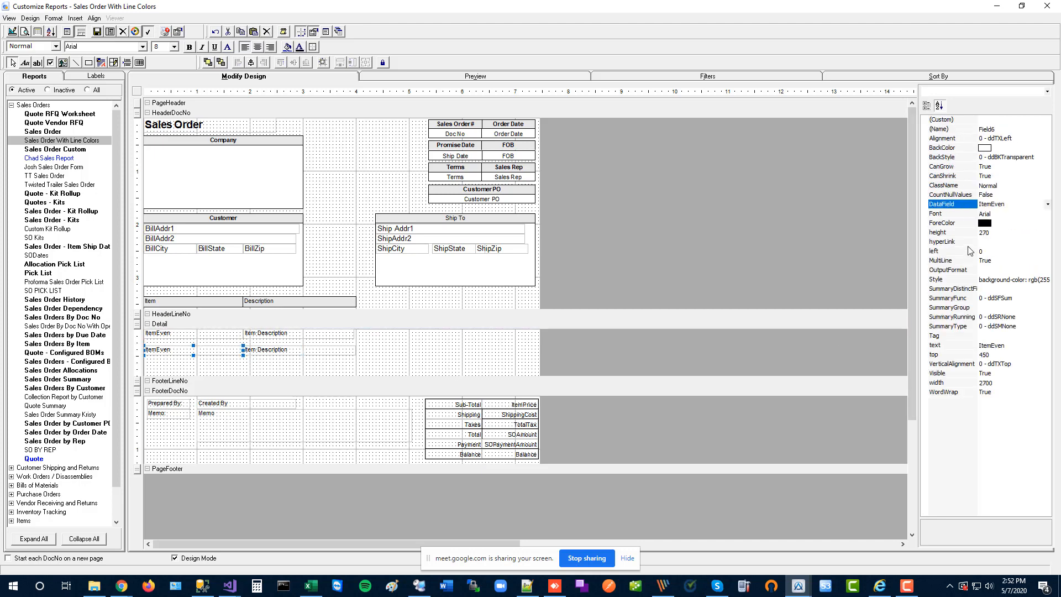
click(1047, 204)
scroll(998, 253, down, 1)
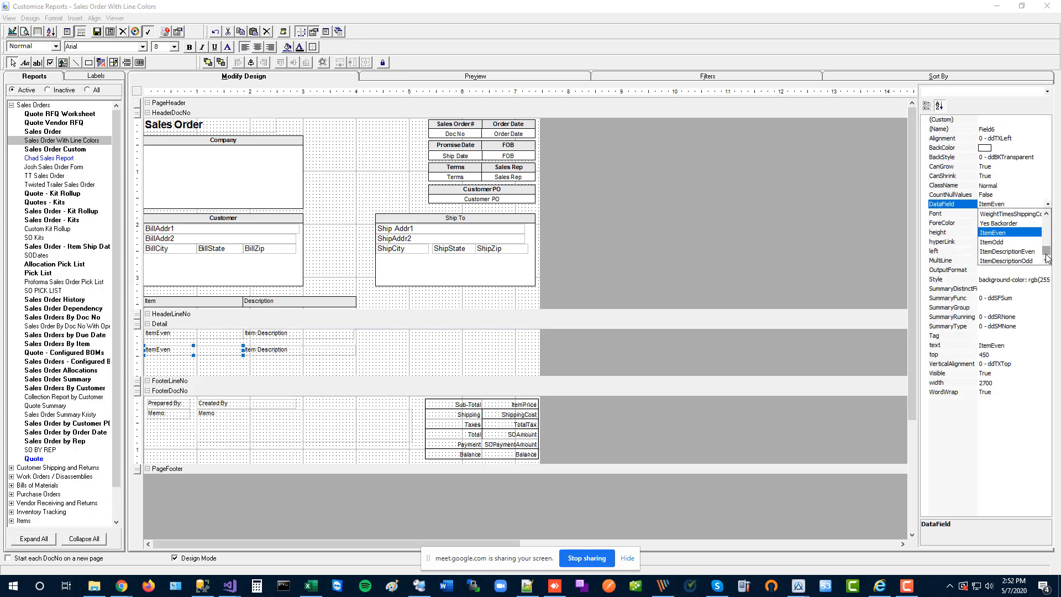
click(998, 252)
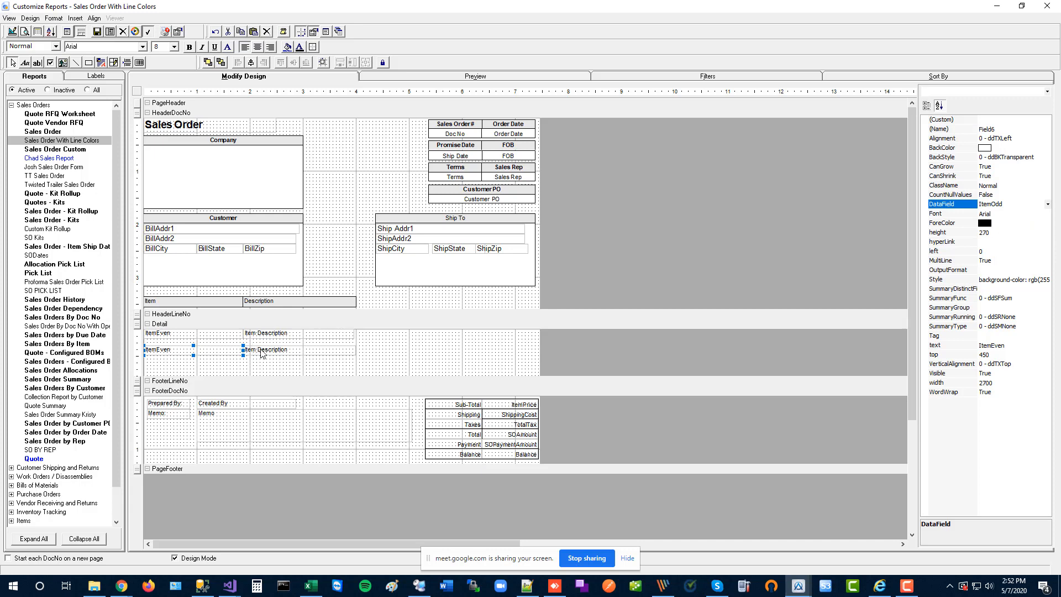
- Set the DataField of the duplicated description field in the lower Detail row to ItemOdd
click(264, 353)
click(1047, 204)
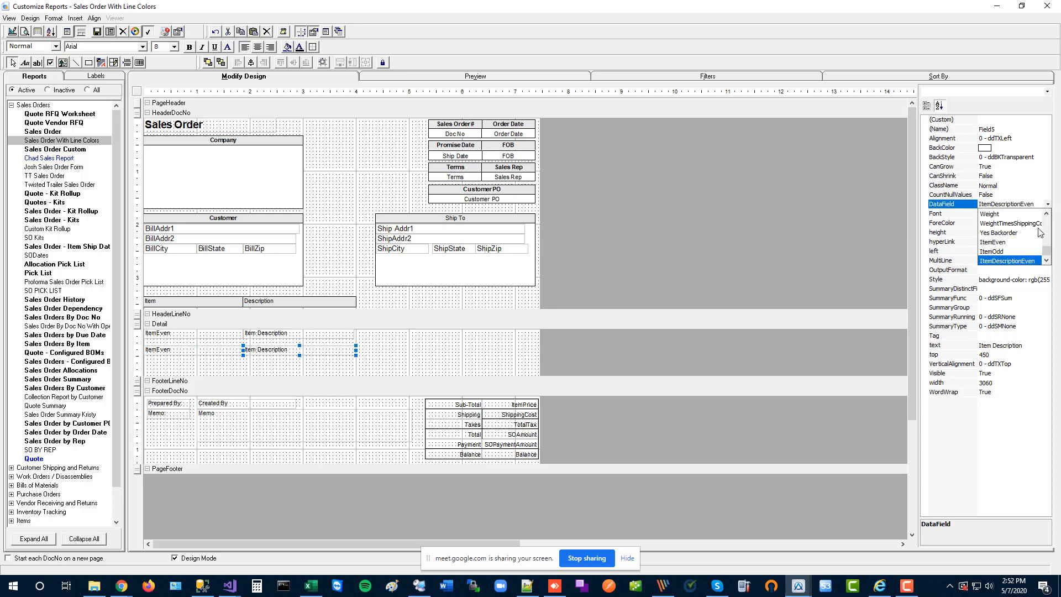
click(1000, 252)
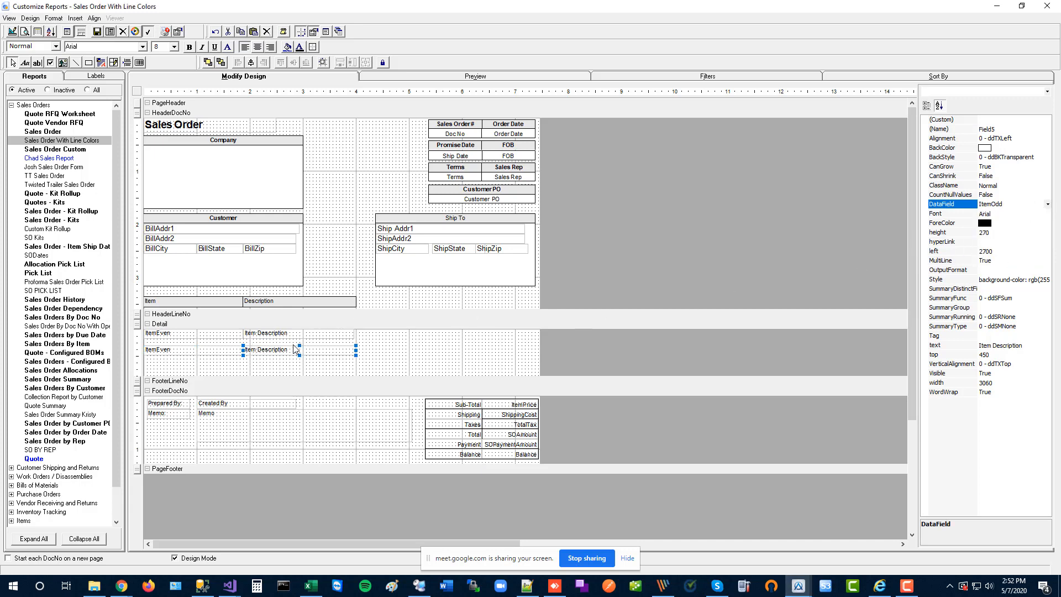
- Move the original even-line field pair below the duplicates, then move the duplicated pair up to the top of the Detail section
click(276, 370)
click(266, 348)
click(260, 338)
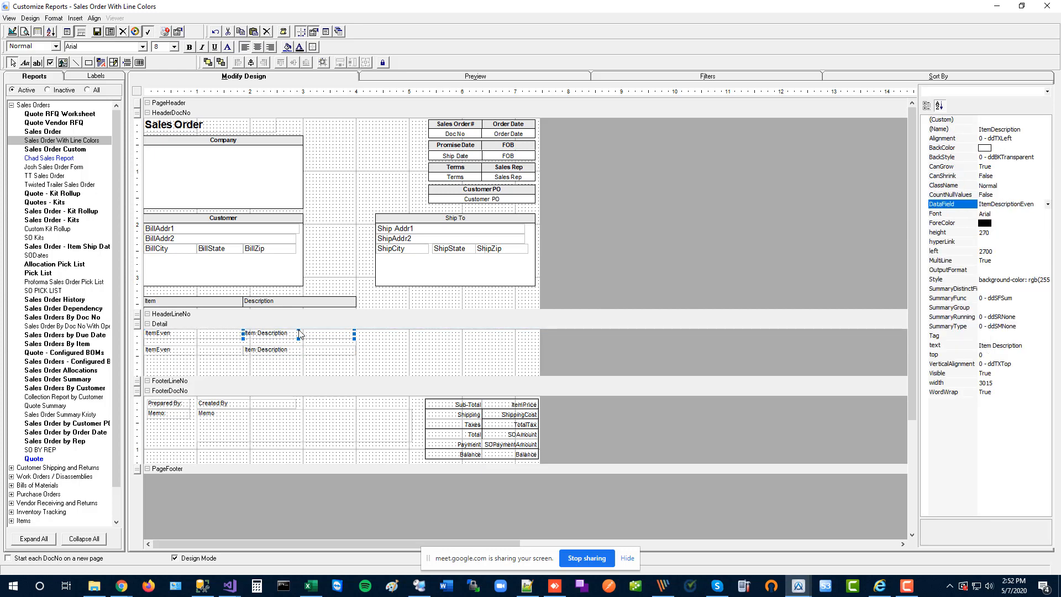
ctrl+click(203, 334)
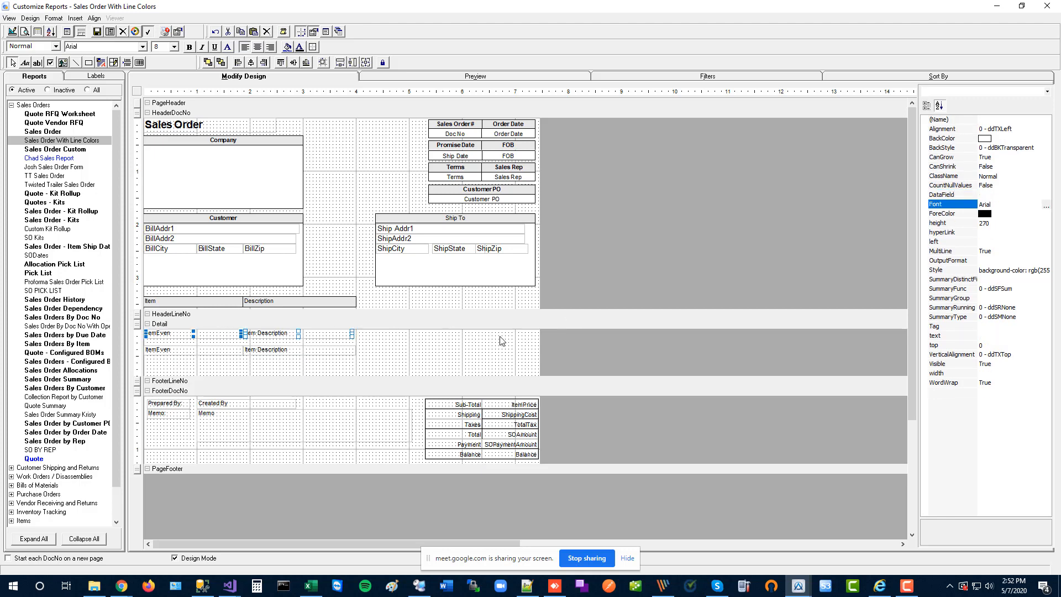
drag(311, 334, 327, 367)
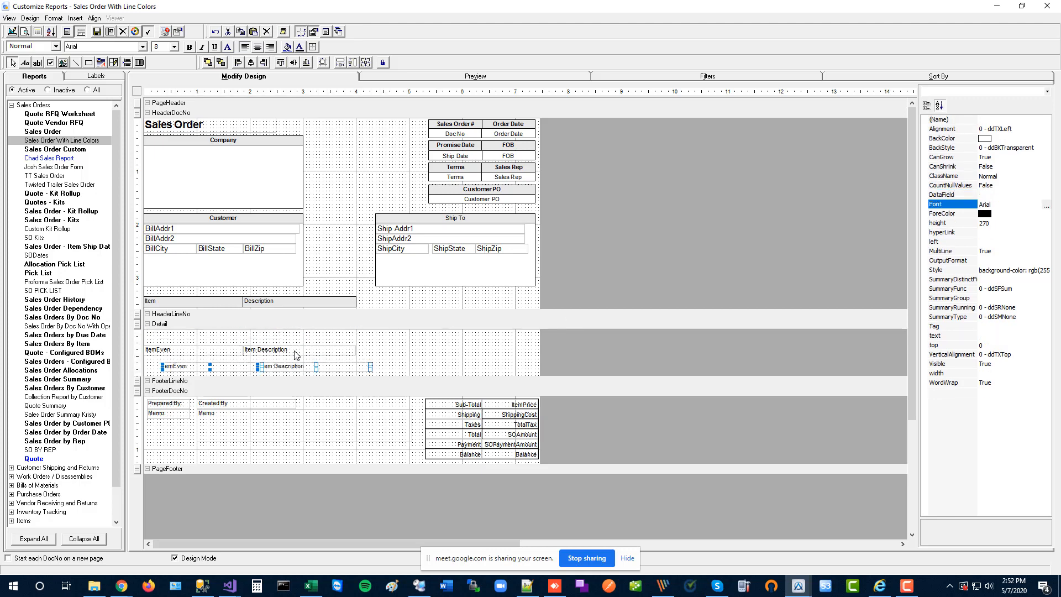
drag(179, 350, 178, 332)
click(222, 345)
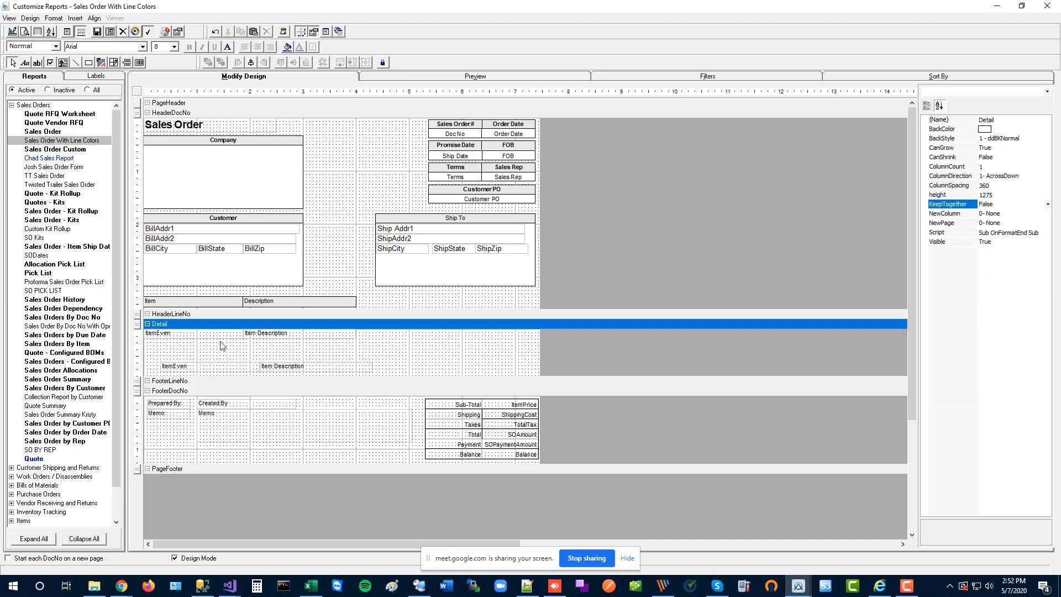
- Move the even-line item and description field pair up just beneath the top pair in the Detail section, aligned with its columns
click(214, 332)
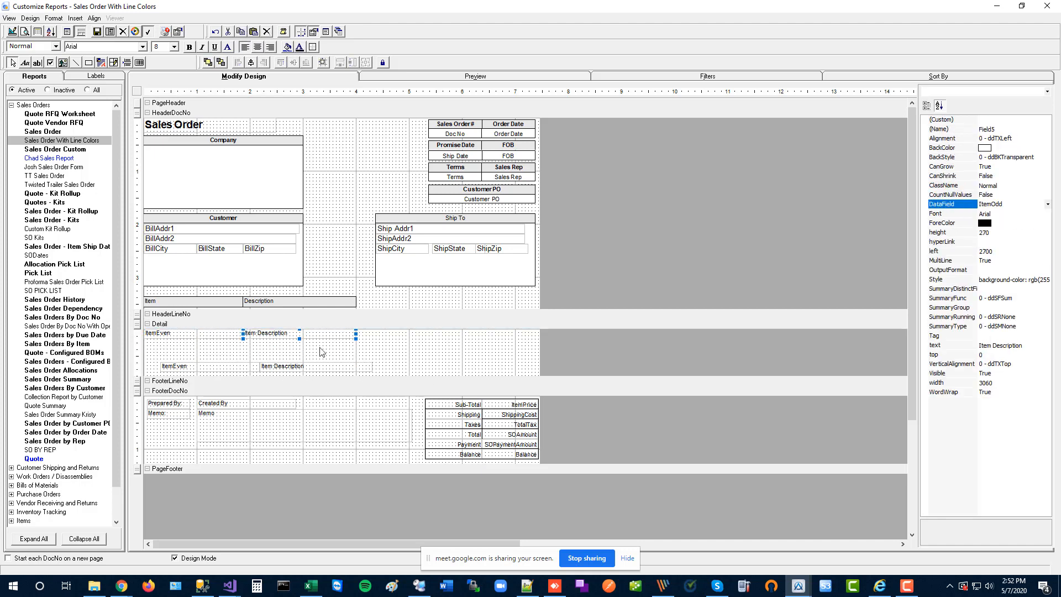
click(294, 366)
ctrl+click(225, 366)
drag(284, 365, 268, 349)
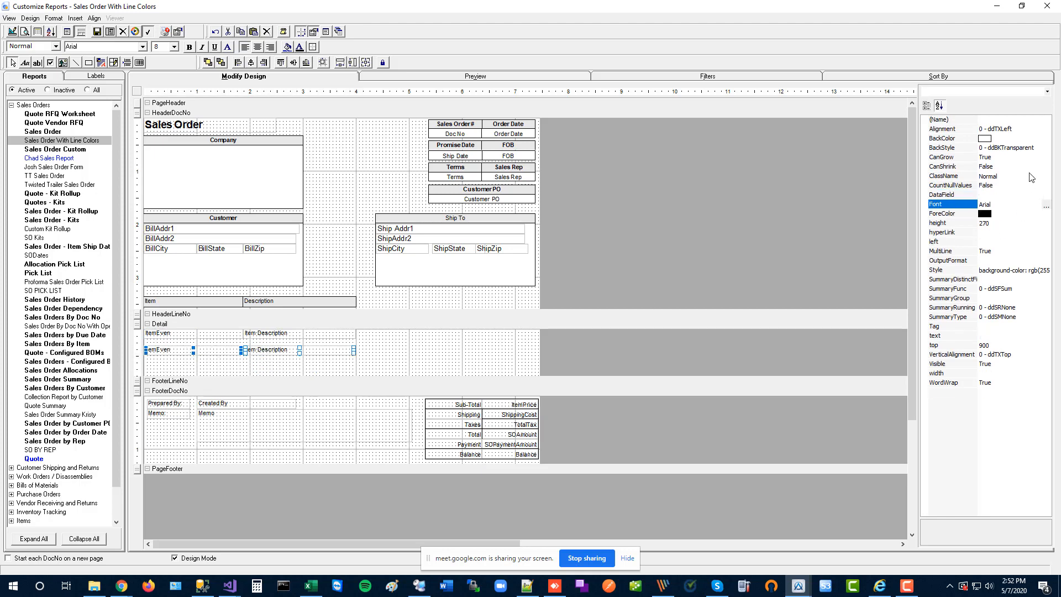
- Give the lower Detail field pair a light gray BackColor and set its BackStyle to 1 - ddBKNormal
click(1033, 138)
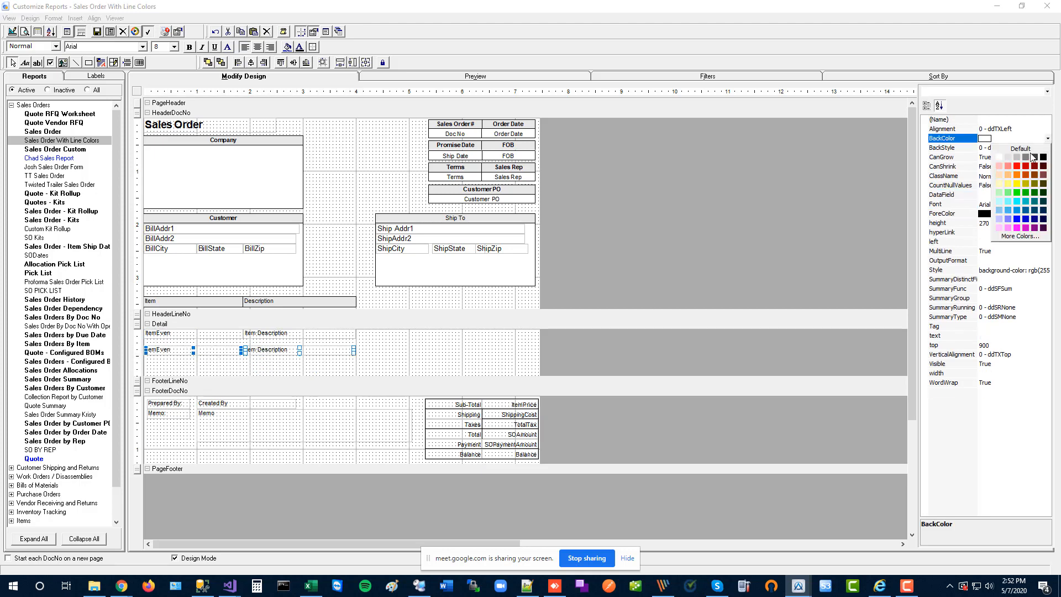
click(1017, 158)
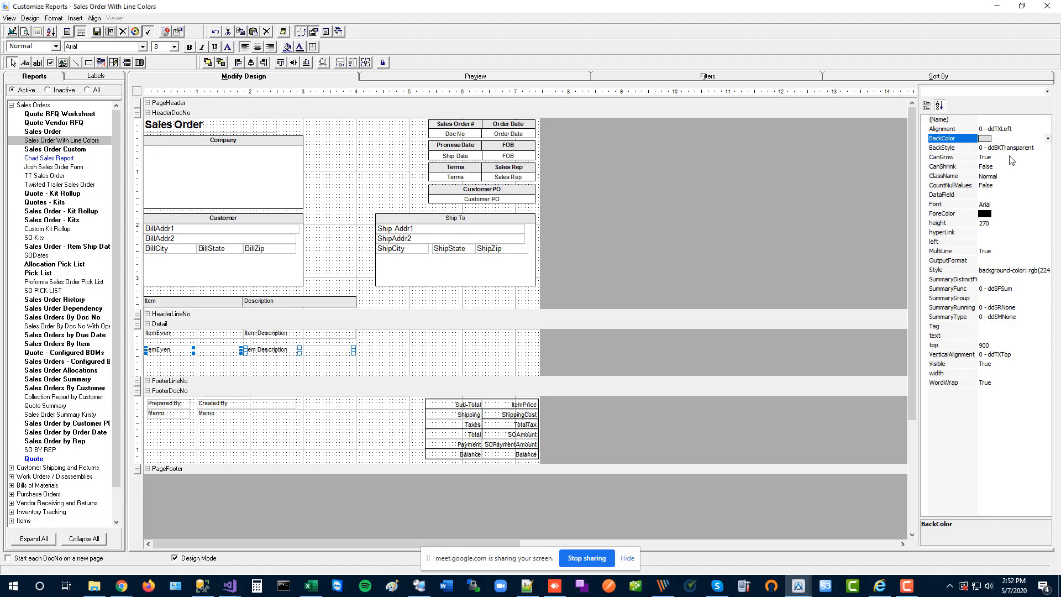
click(1035, 149)
click(1048, 148)
click(1013, 167)
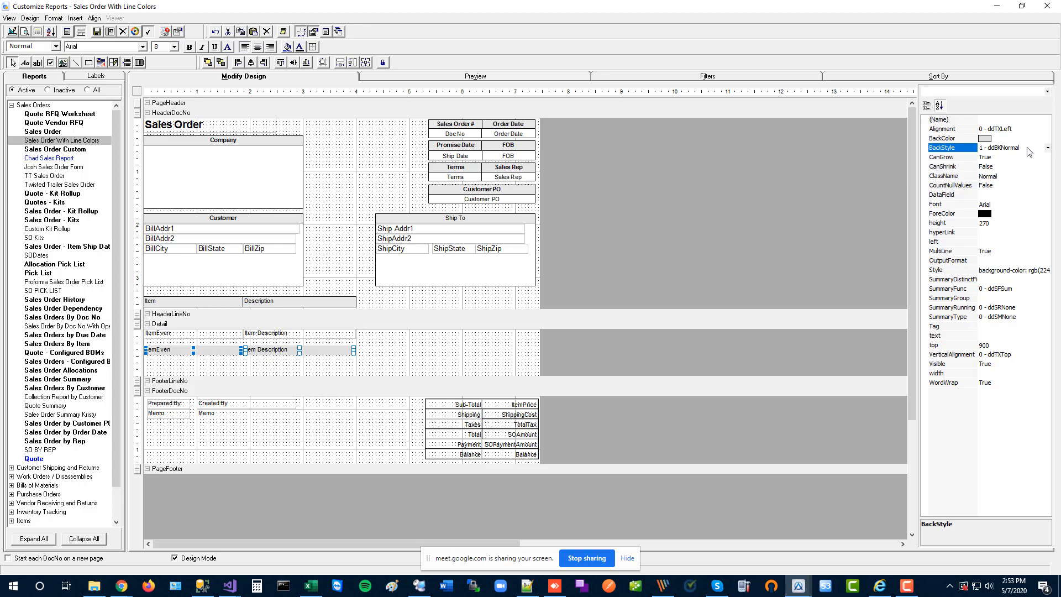
click(379, 360)
- Set CanShrink to True for all four item and description fields in the Detail section
click(305, 351)
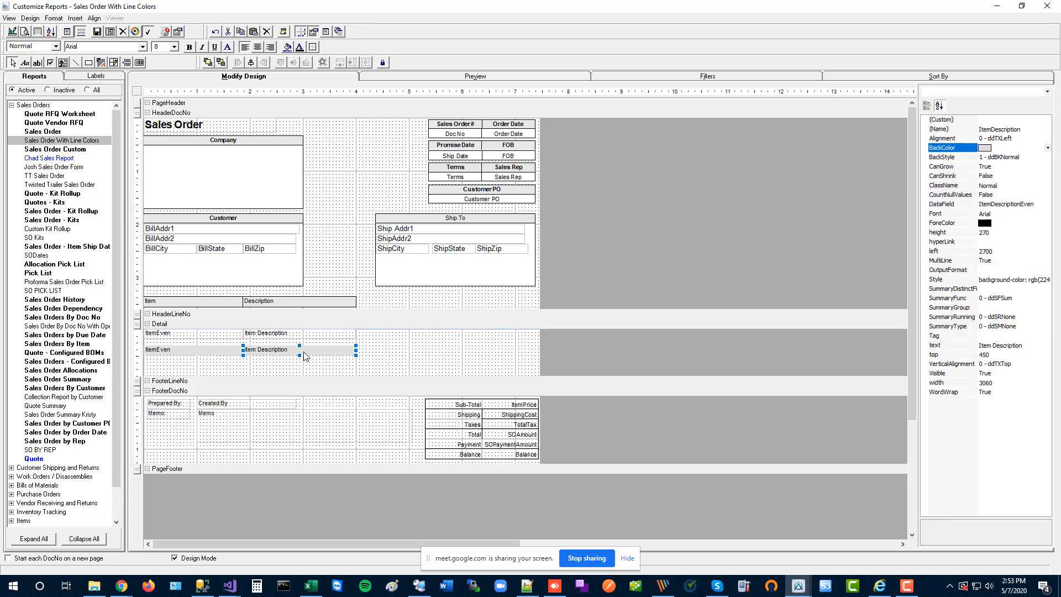
click(959, 175)
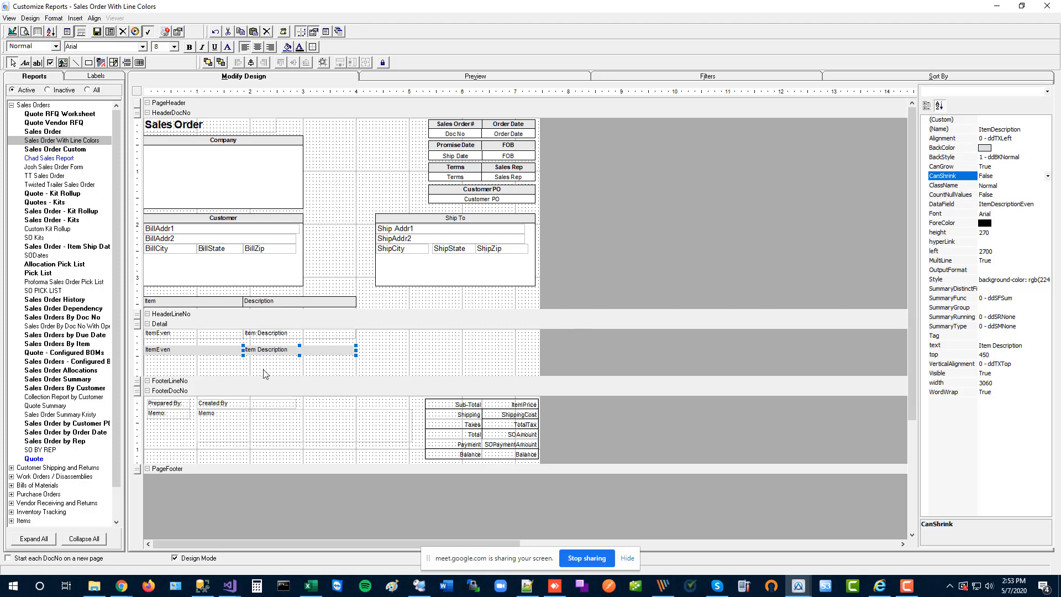
drag(223, 359, 264, 337)
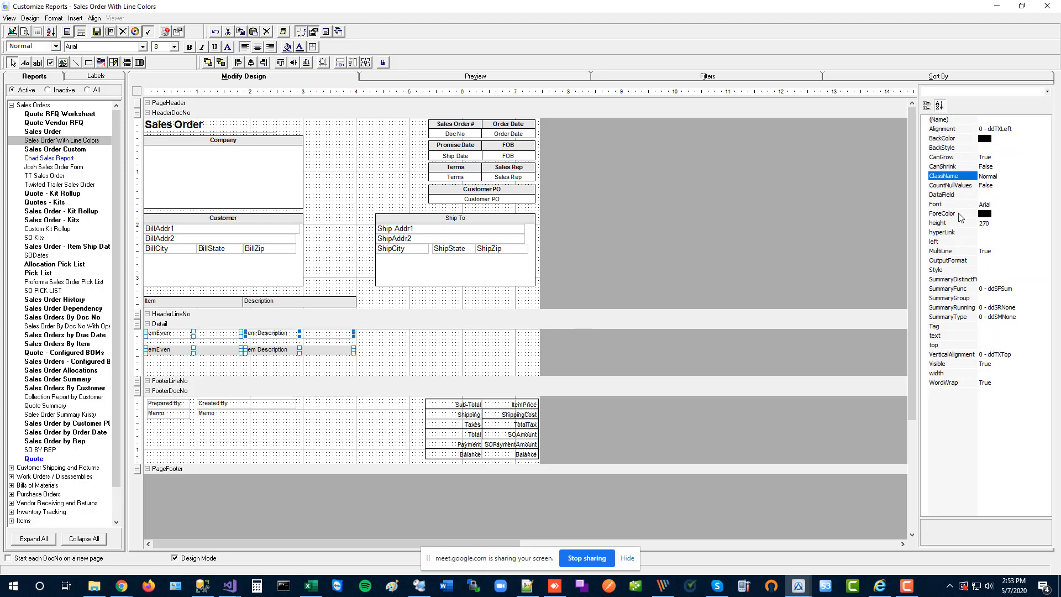
click(1031, 168)
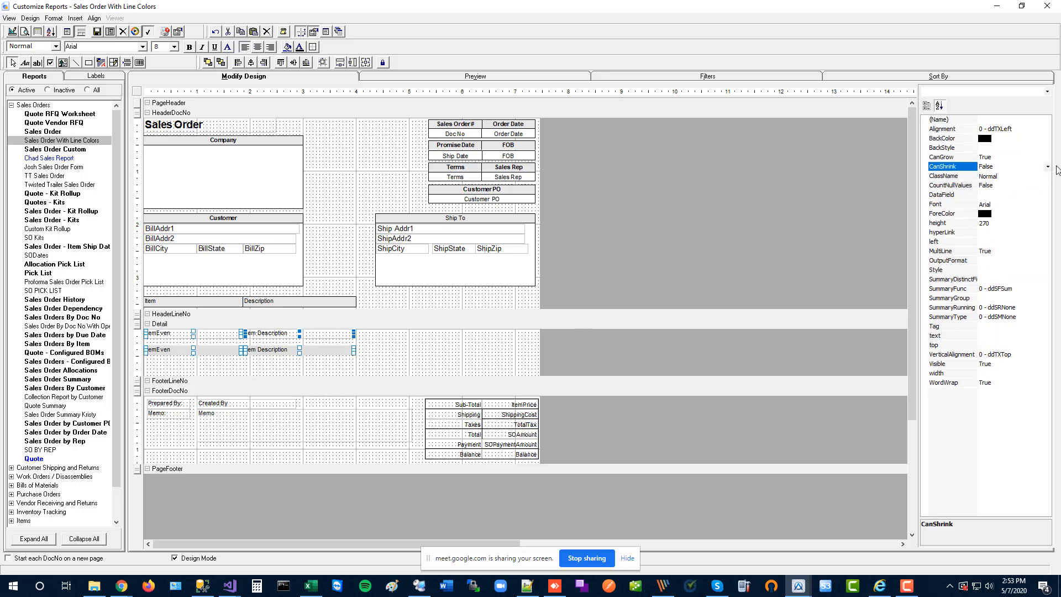
click(1048, 167)
click(1025, 179)
click(376, 364)
- Overlay the gray even-line fields on the top pair and reduce the Detail section's height to 300
click(318, 350)
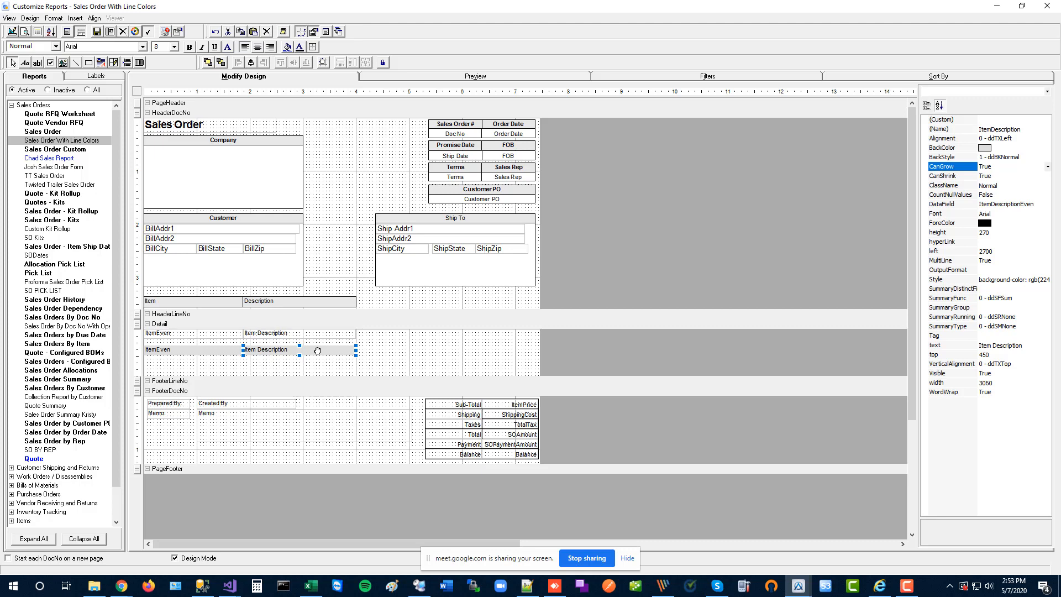
drag(277, 369, 230, 337)
click(224, 353)
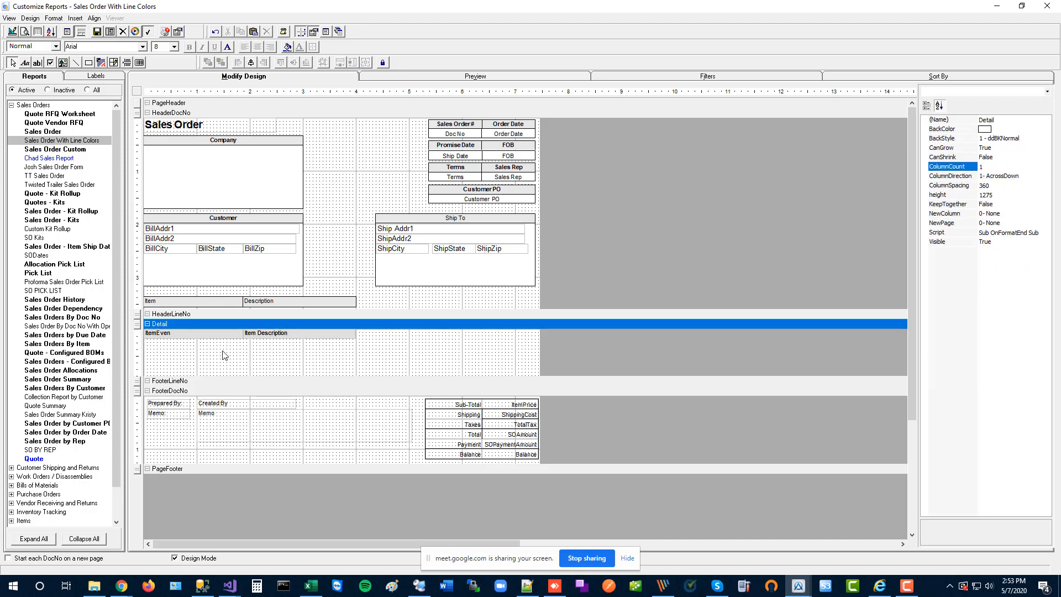
drag(233, 377, 233, 339)
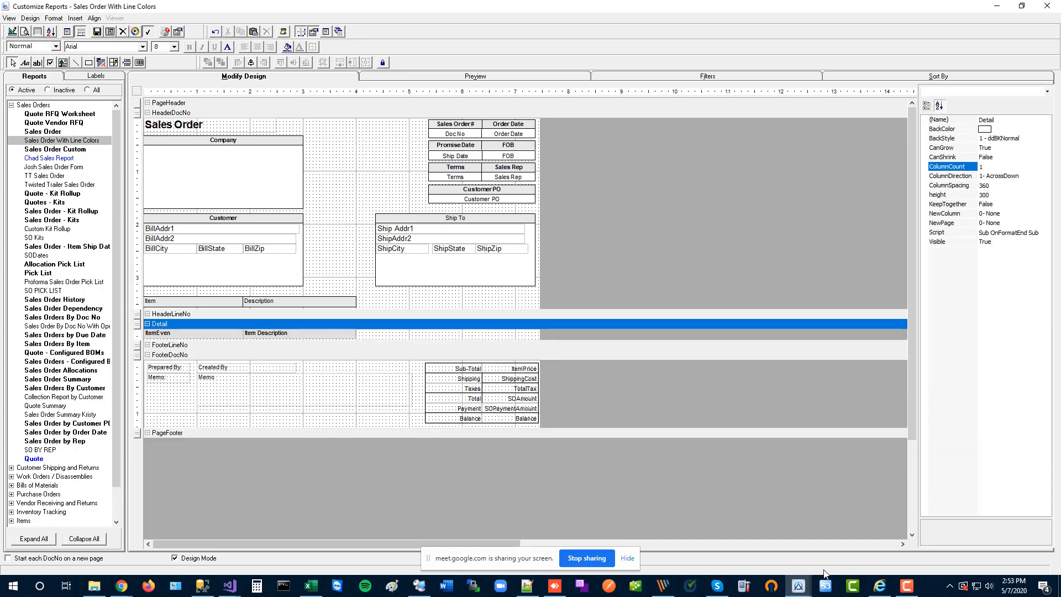
- Switch to the open sales order in All Orders, then save and close it
click(797, 584)
click(628, 539)
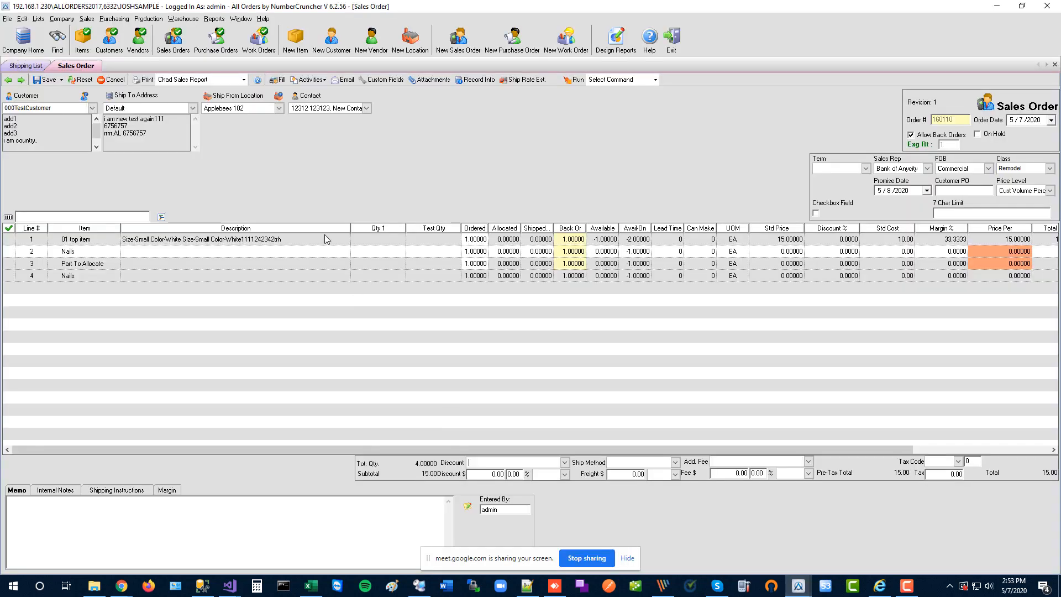
click(61, 79)
click(63, 107)
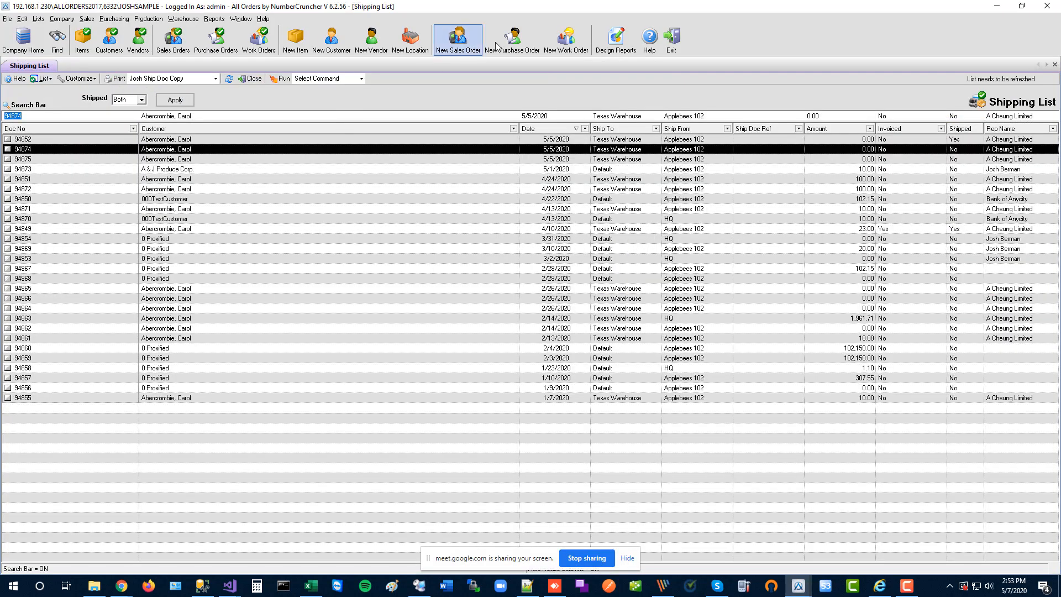
- Bring up the saved sales order again and preview it with the Sales Order With Line Colors report at 125% zoom
click(466, 48)
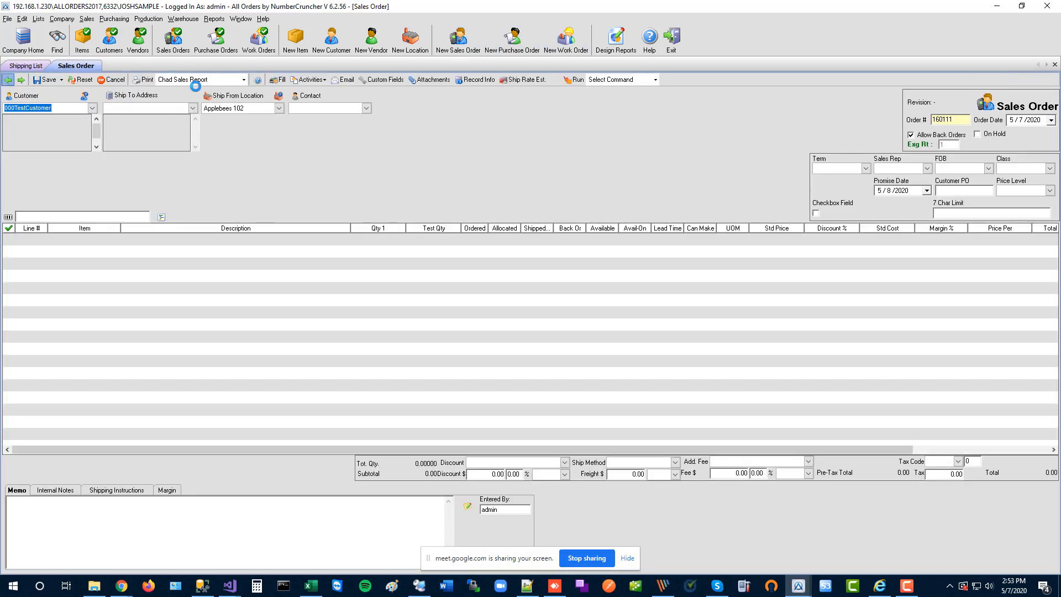
click(204, 80)
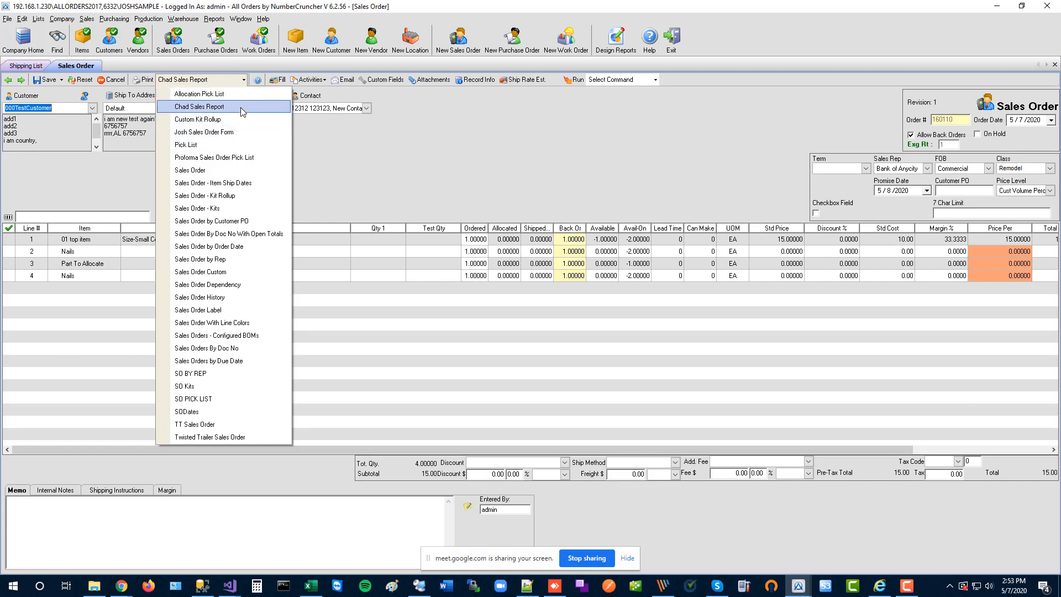
click(256, 322)
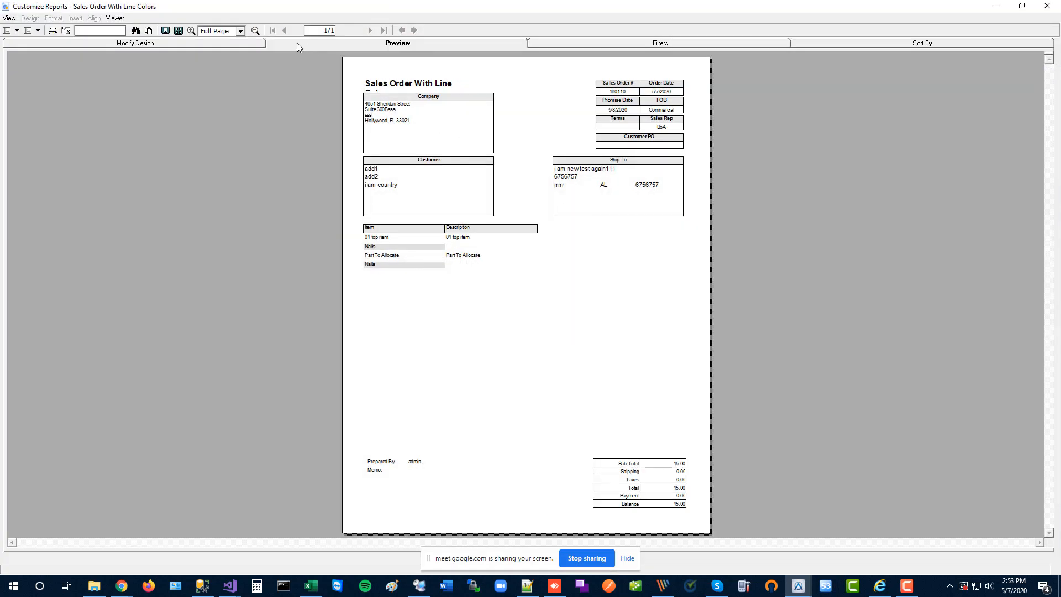
click(191, 32)
click(192, 31)
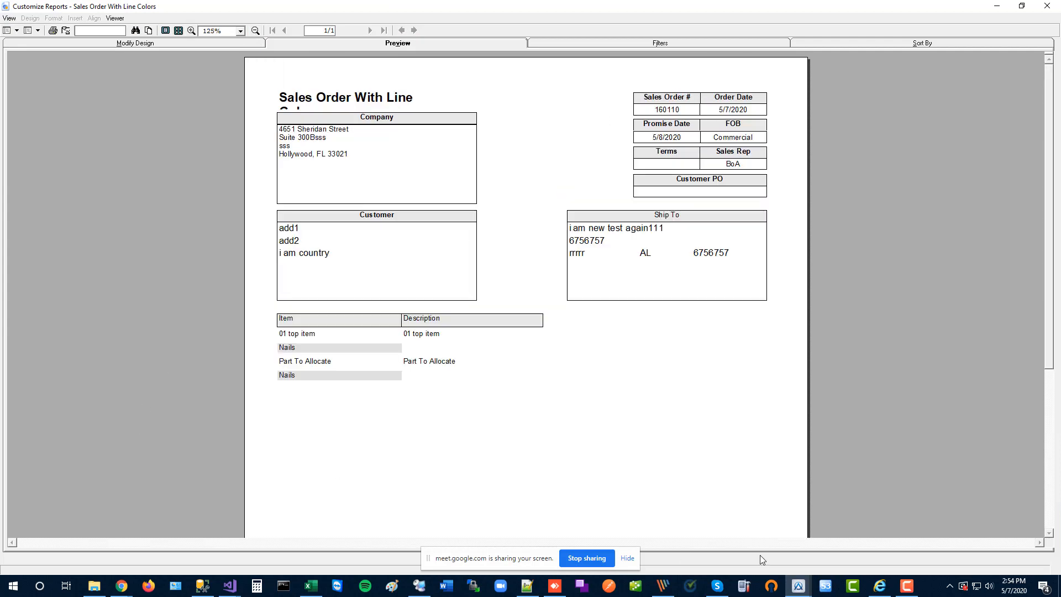
- Return to the sales order, change line 4's item to Screws, enter "Description 3" as line 3's description, and save
mouse_move(796, 592)
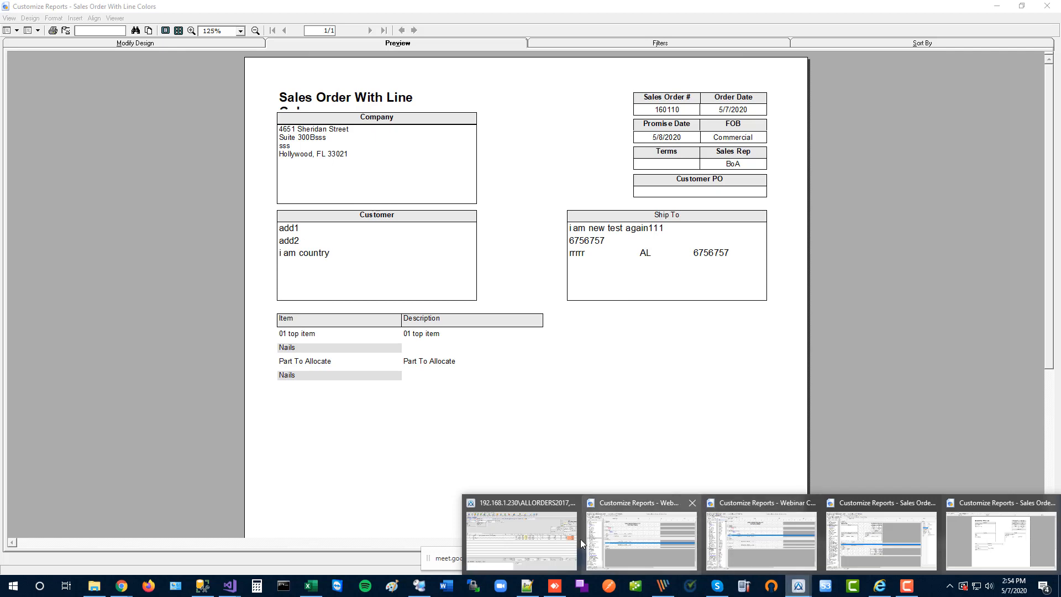
click(476, 538)
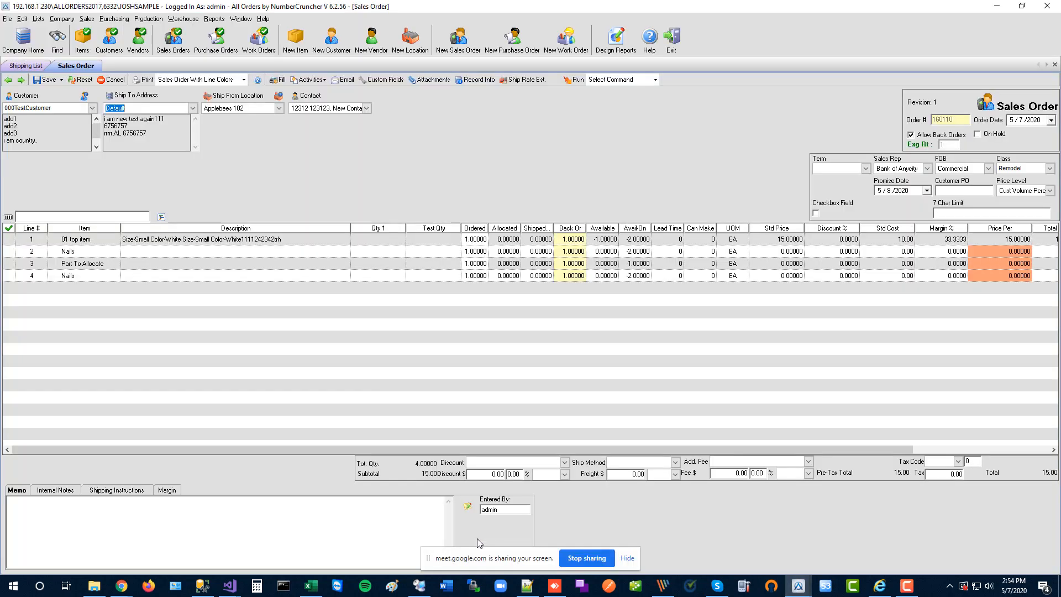
click(103, 275)
click(114, 276)
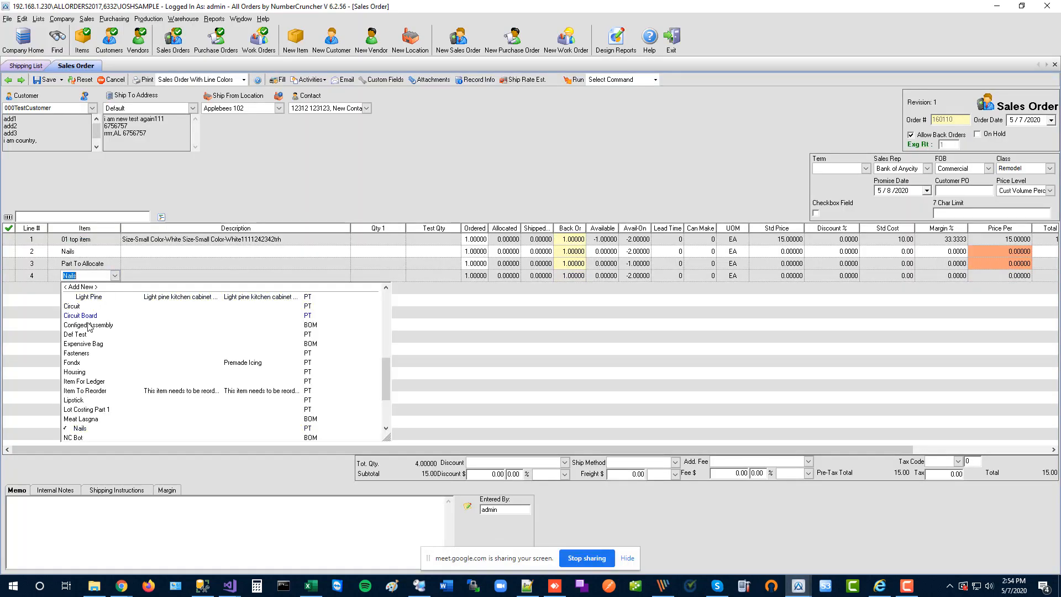
scroll(97, 401, down, 3)
click(97, 402)
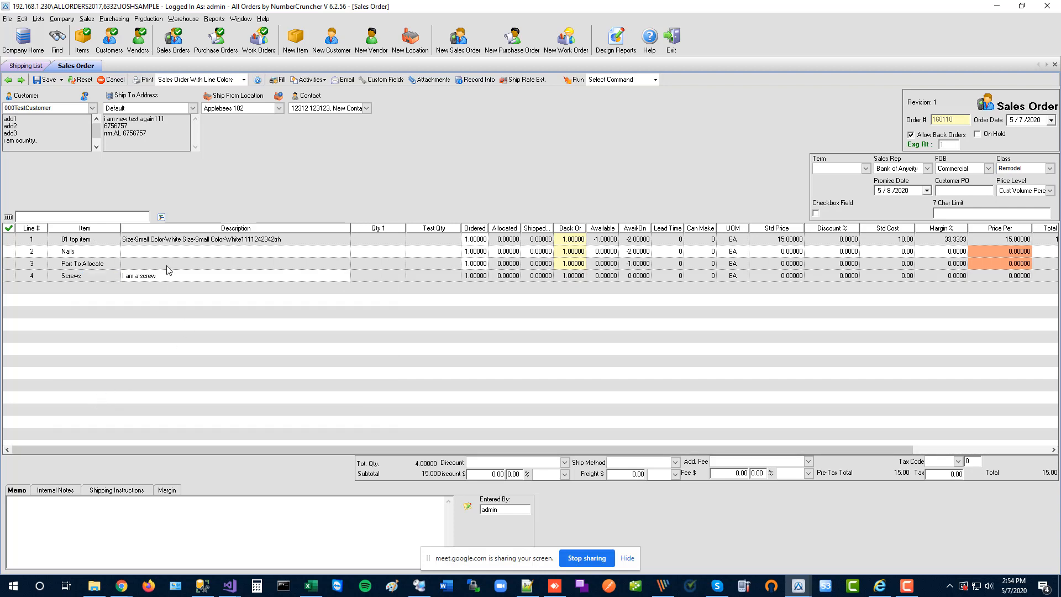
click(167, 264)
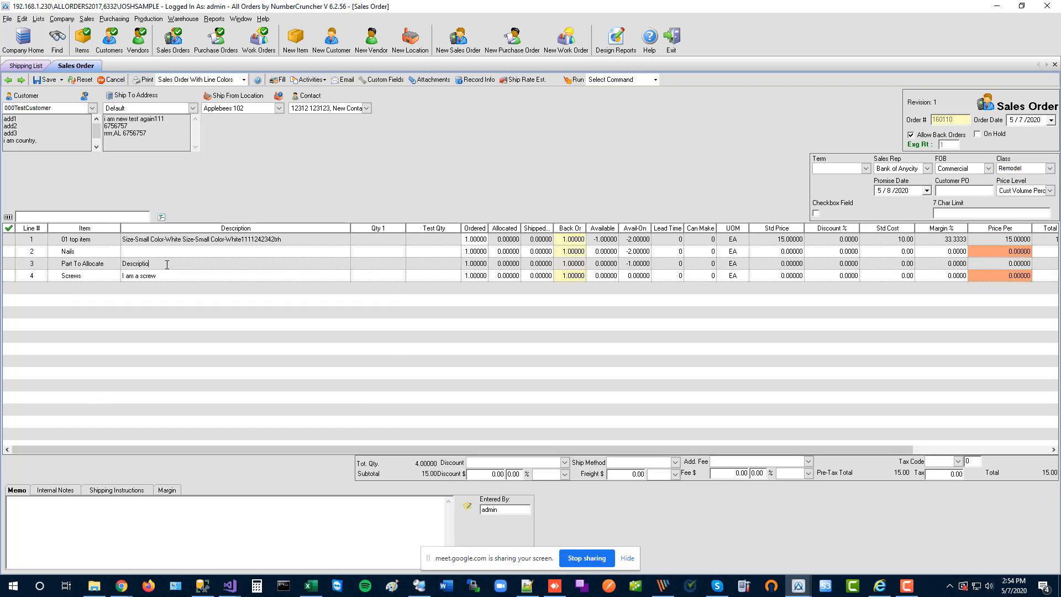
click(47, 80)
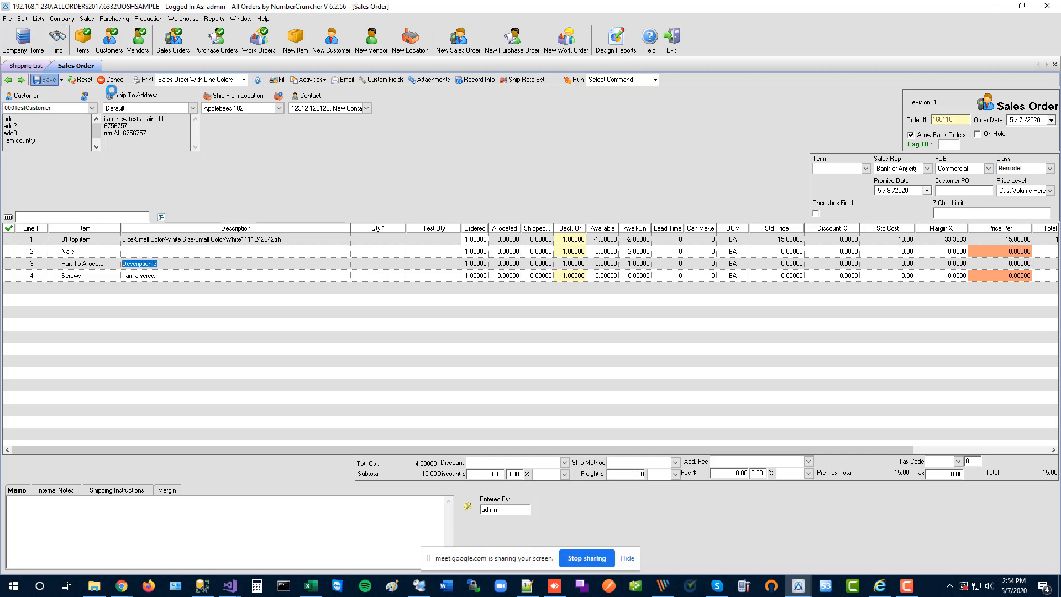
- Preview the updated sales order's line-color report at 125% zoom to check the shading and descriptions
click(144, 80)
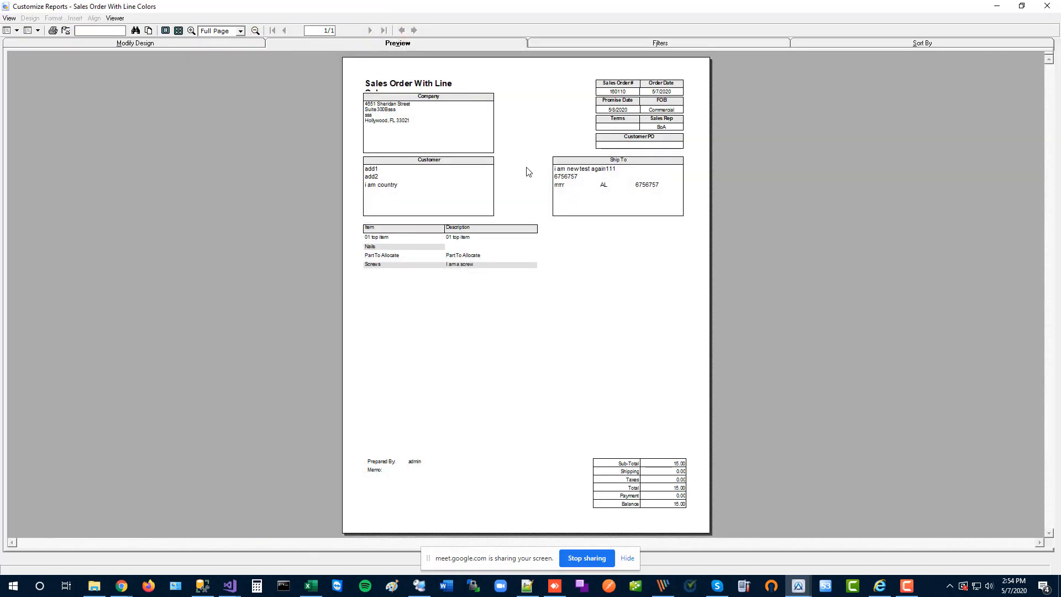
click(192, 31)
click(192, 31)
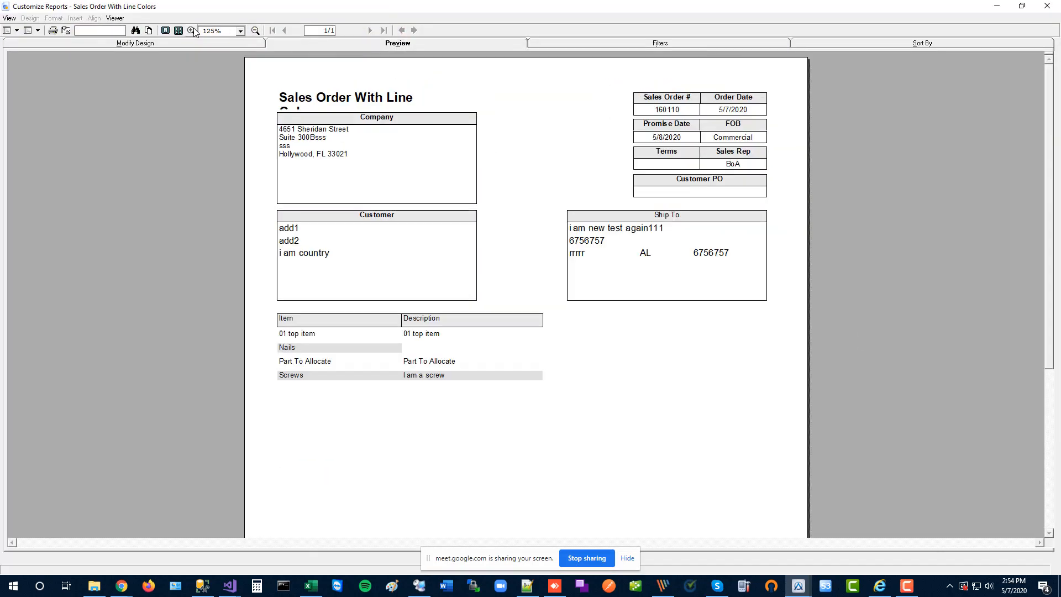